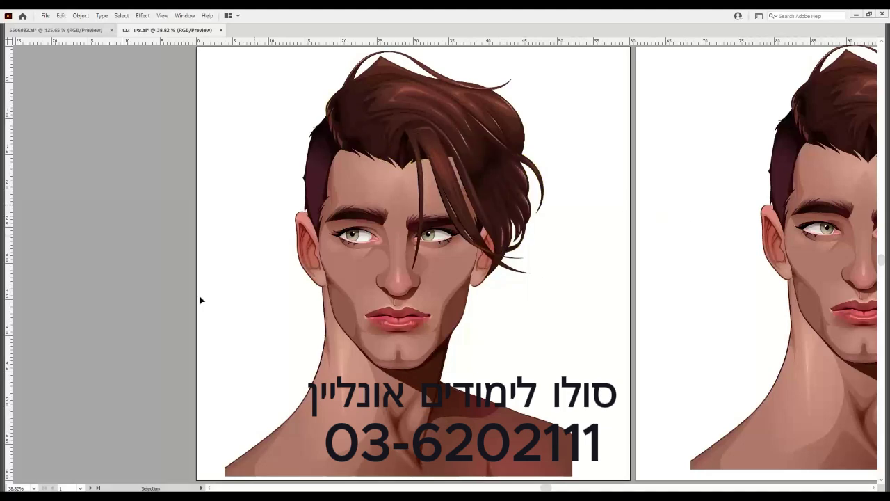
# Examine the portrait versions across the artboards, including the individual hair strands and highlight shapes of the first portrait.
pyautogui.moveTo(161, 305); pyautogui.dragTo(580, 166)
pyautogui.moveTo(343, 310); pyautogui.dragTo(543, 204)
pyautogui.moveTo(348, 419); pyautogui.dragTo(334, 441)
pyautogui.moveTo(464, 270); pyautogui.dragTo(207, 339)
pyautogui.moveTo(219, 303); pyautogui.dragTo(238, 108)
pyautogui.click(174, 233)
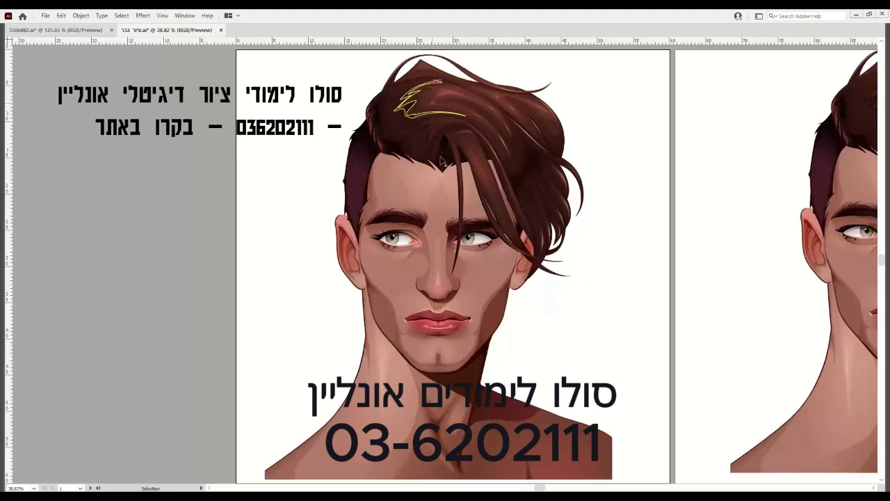
pyautogui.moveTo(703, 302); pyautogui.dragTo(364, 292)
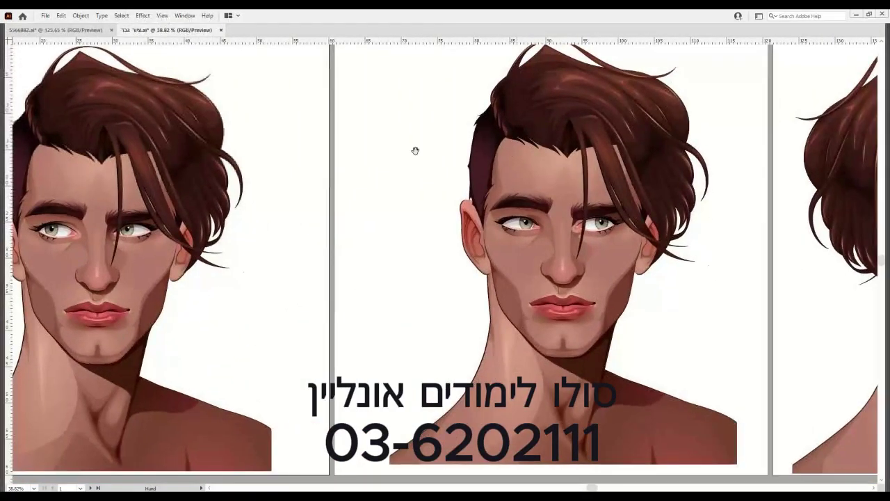
pyautogui.moveTo(676, 261); pyautogui.dragTo(350, 258)
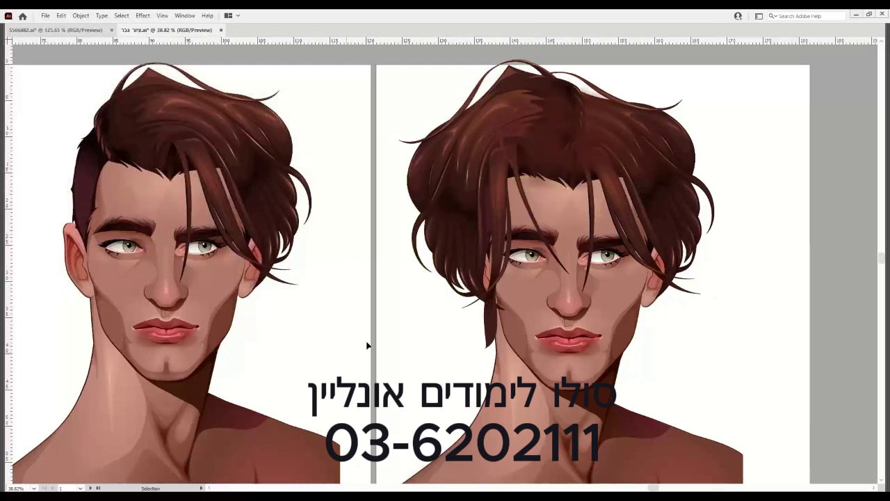
pyautogui.moveTo(212, 323); pyautogui.dragTo(650, 308)
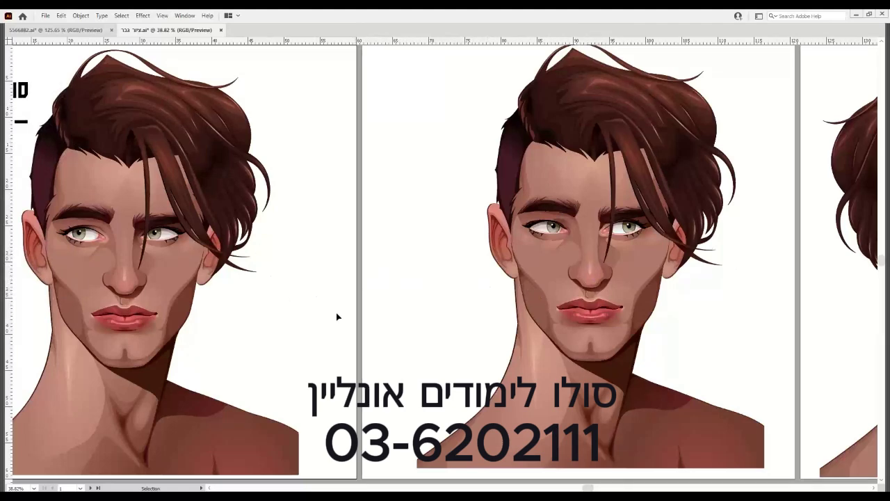
pyautogui.moveTo(314, 309); pyautogui.dragTo(457, 313)
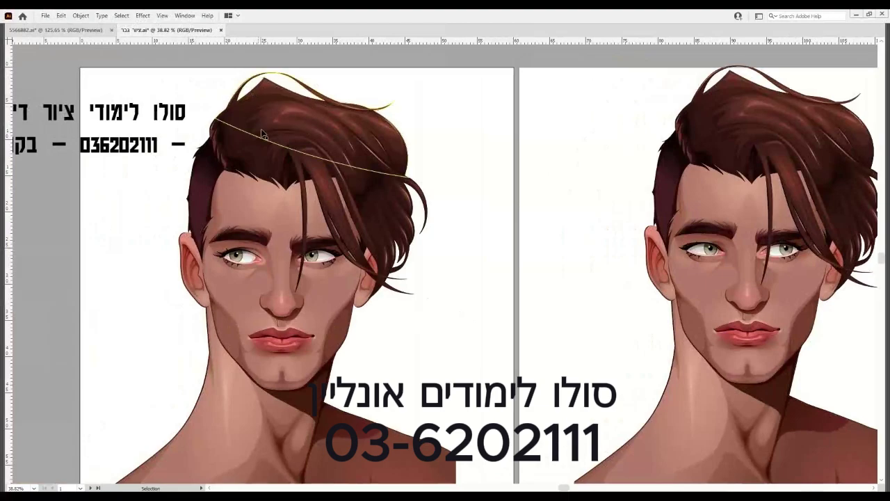
pyautogui.scroll(2, 266, 142)
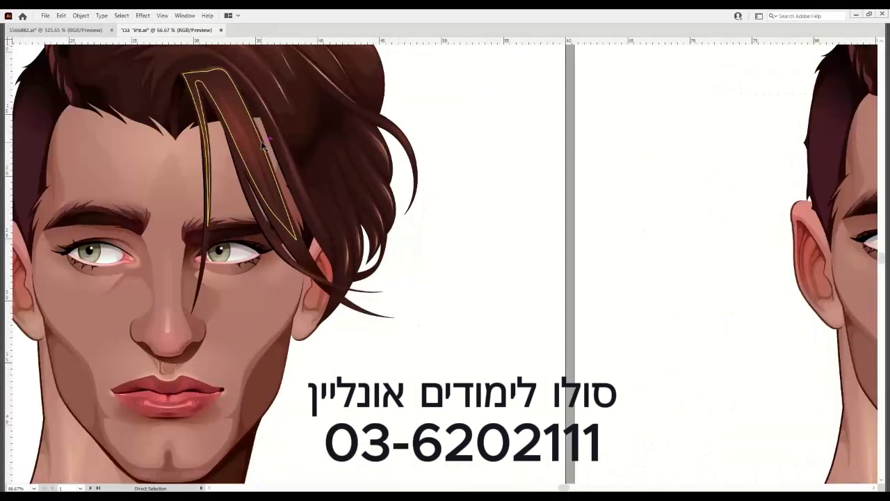
pyautogui.moveTo(263, 142); pyautogui.dragTo(459, 406)
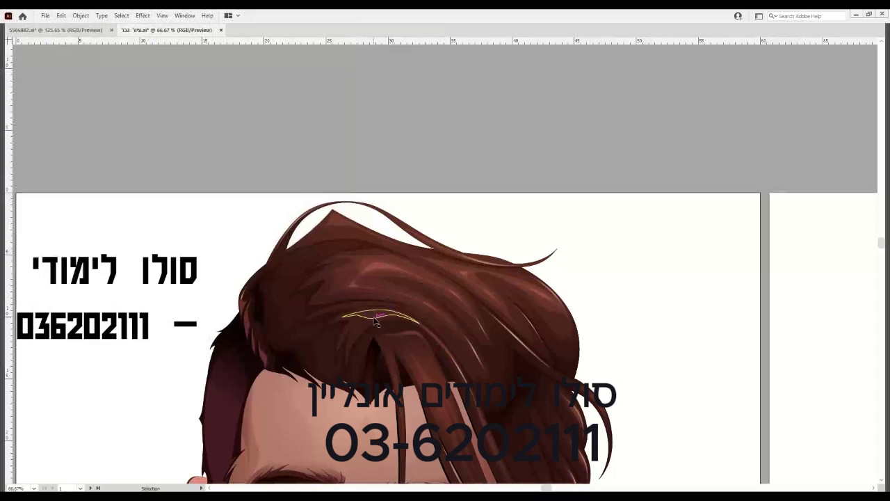
pyautogui.moveTo(455, 376); pyautogui.dragTo(371, 215)
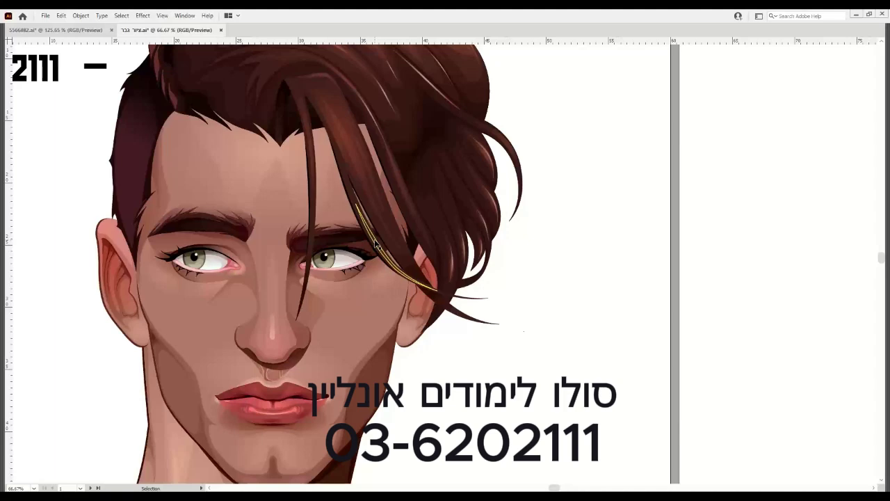
# Show the hidden tool panels and move the floating Transparency panel clear of the portrait.
pyautogui.press('Tab')
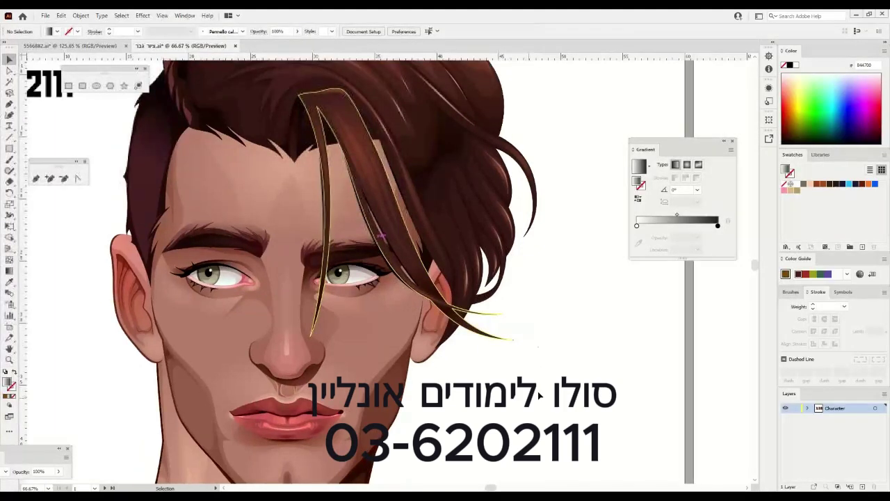
pyautogui.moveTo(523, 343); pyautogui.dragTo(588, 353)
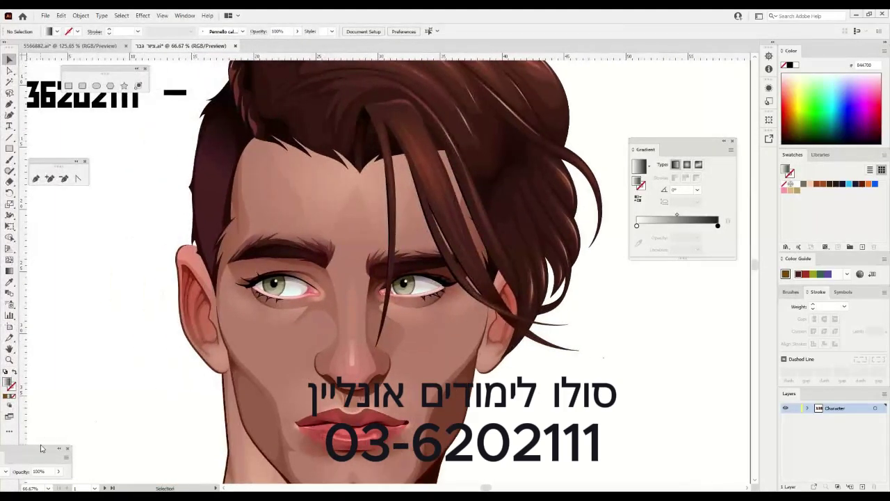
pyautogui.moveTo(40, 453); pyautogui.dragTo(703, 449)
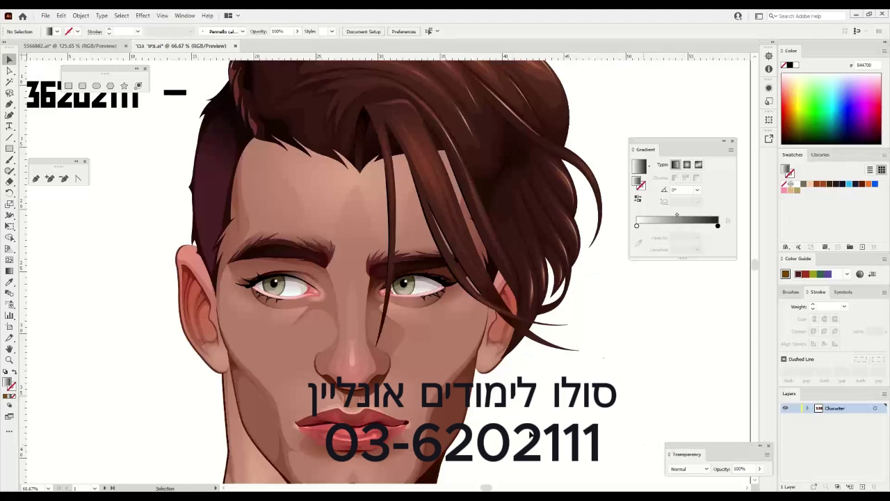
# Try to move individual pink lip shapes and an upper lip shade of the first portrait away from the mouth with Direct Selection.
pyautogui.click(9, 70)
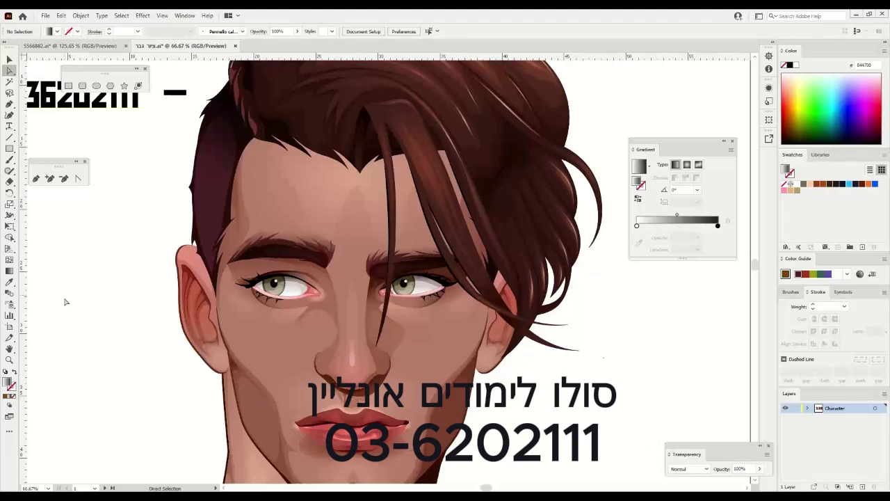
pyautogui.press('v')
pyautogui.hotkey('ctrl', '-')
pyautogui.hotkey('ctrl', '-')
pyautogui.hotkey('ctrl', '-')
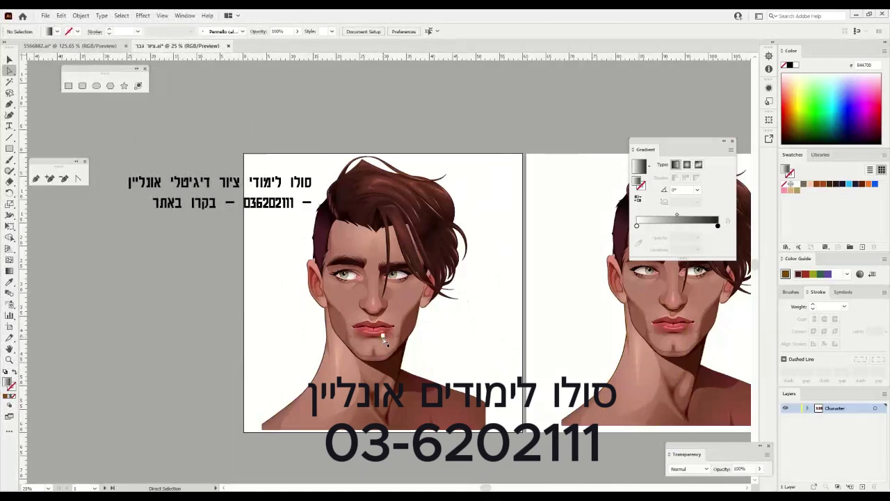
pyautogui.hotkey('ctrl', '+')
pyautogui.hotkey('ctrl', '+')
pyautogui.hotkey('ctrl', '+')
pyautogui.hotkey('ctrl', '+')
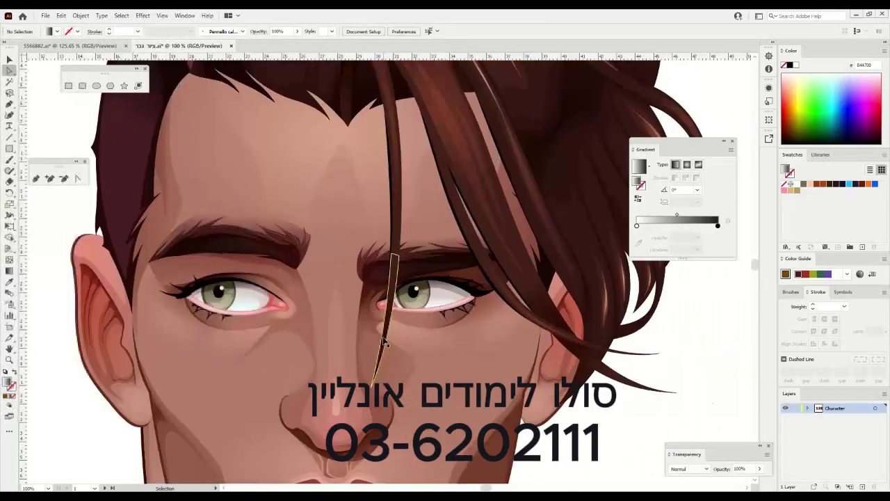
pyautogui.moveTo(318, 402); pyautogui.dragTo(353, 82)
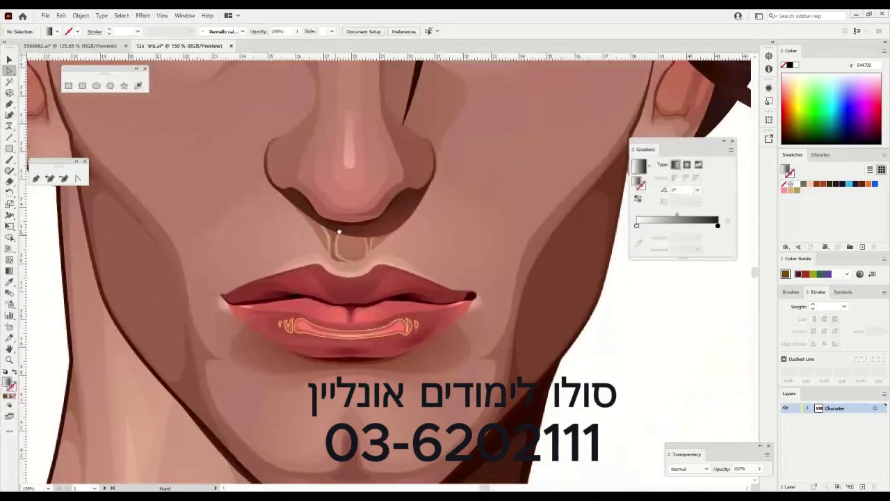
pyautogui.moveTo(339, 231); pyautogui.dragTo(389, 169)
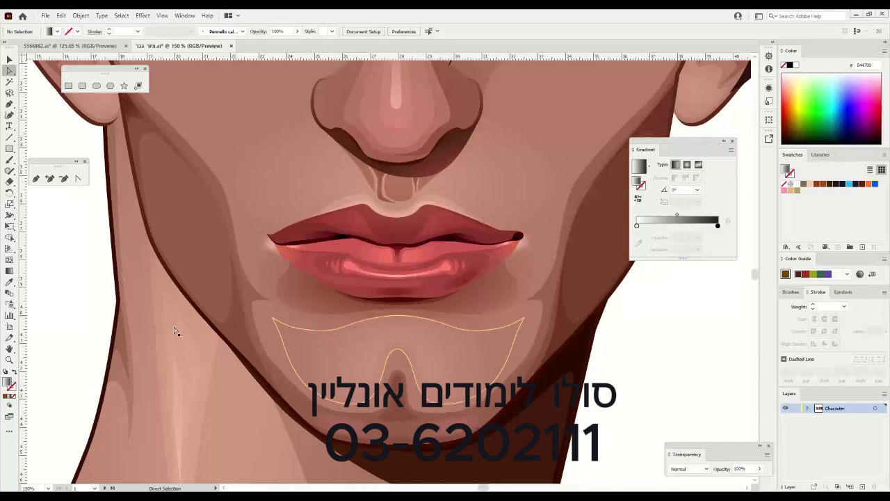
pyautogui.moveTo(368, 252); pyautogui.dragTo(521, 363)
pyautogui.moveTo(437, 224); pyautogui.dragTo(466, 274)
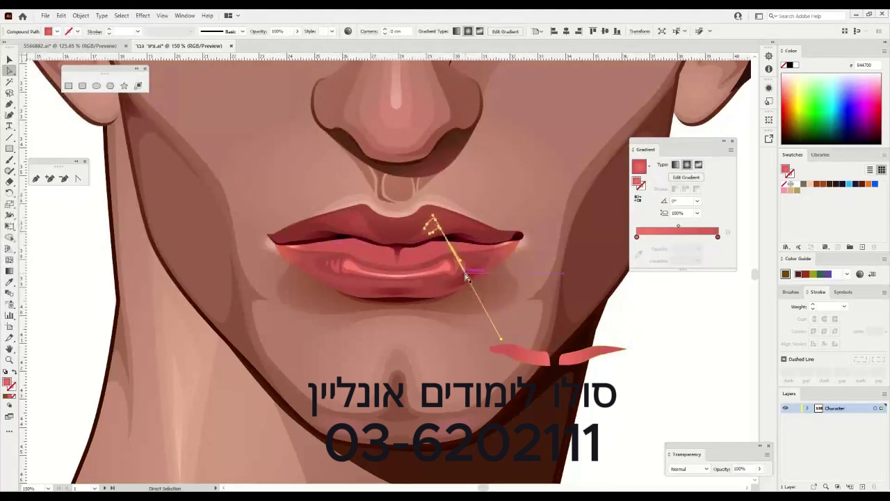
pyautogui.moveTo(454, 227)
pyautogui.mouseDown()
pyautogui.moveTo(554, 322)
pyautogui.moveTo(551, 339)
pyautogui.mouseUp()
# Undo the lip shape moves on the first portrait and clear the selection.
pyautogui.press('v')
pyautogui.hotkey('ctrl', '-')
pyautogui.hotkey('ctrl', '-')
pyautogui.hotkey('ctrl', '-')
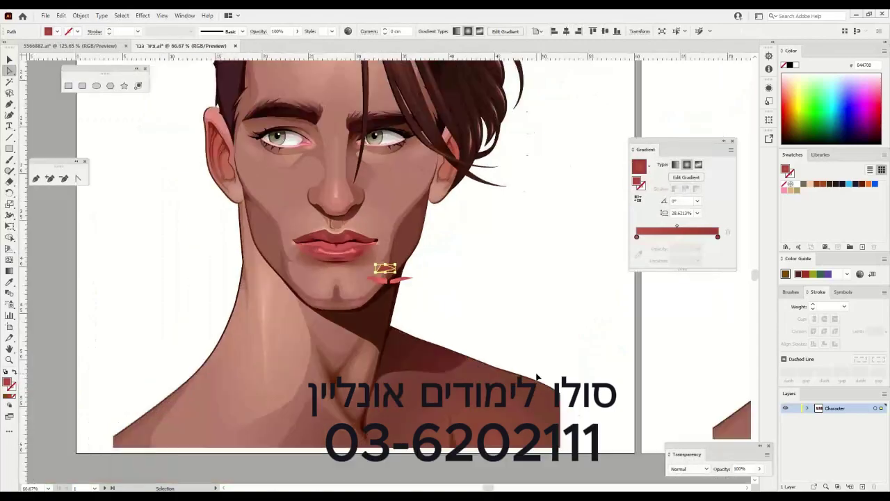
pyautogui.hotkey('ctrl', 'z')
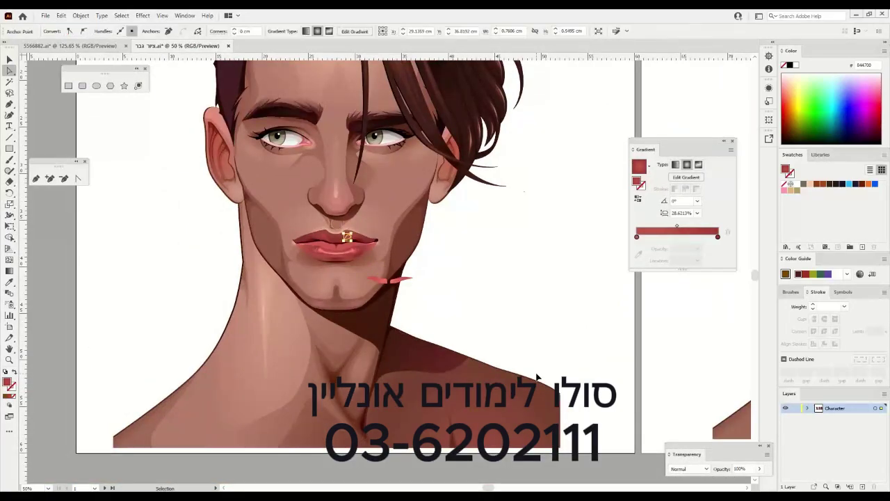
pyautogui.hotkey('ctrl', 'z')
pyautogui.click(655, 307)
# Delete the portraits on the second and third artboards, leaving only the first artboard's portrait.
pyautogui.moveTo(654, 305); pyautogui.dragTo(346, 329)
pyautogui.hotkey('ctrl', '-')
pyautogui.hotkey('ctrl', '-')
pyautogui.hotkey('ctrl', '-')
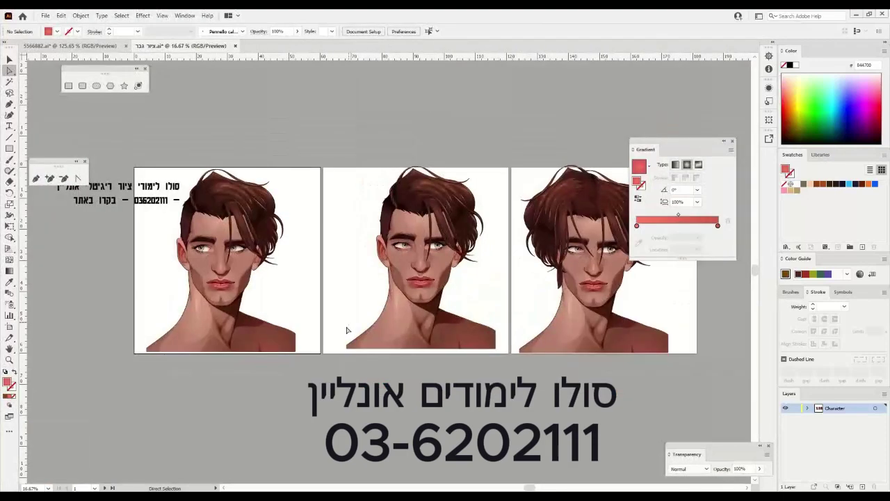
pyautogui.moveTo(511, 347); pyautogui.dragTo(398, 340)
pyautogui.click(10, 60)
pyautogui.moveTo(254, 143); pyautogui.dragTo(586, 369)
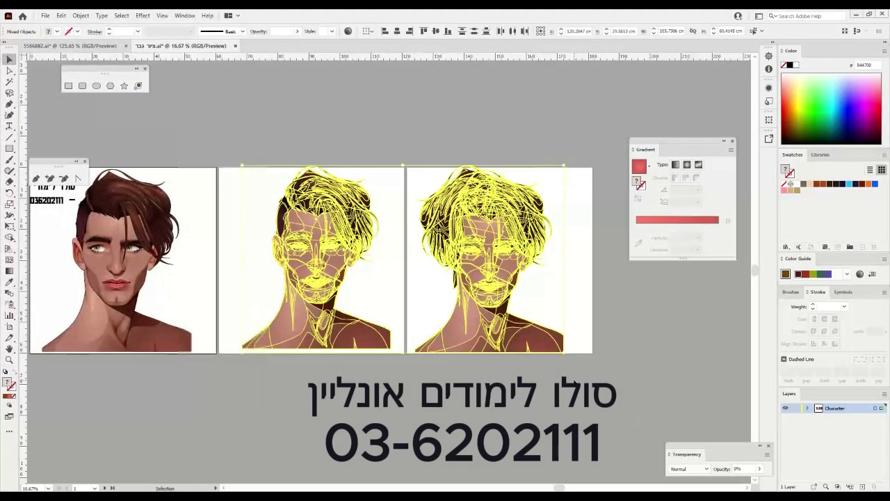
pyautogui.press('Delete')
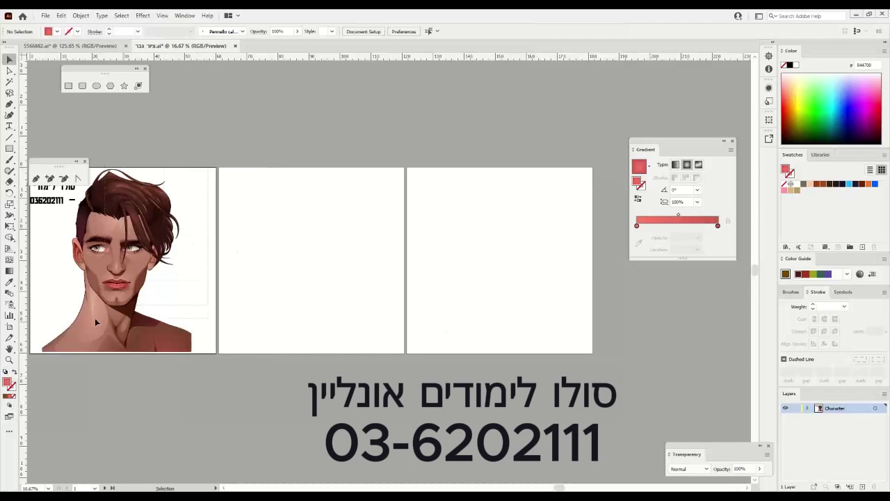
# Duplicate the first portrait together with its Hebrew caption onto the second artboard.
pyautogui.click(64, 350)
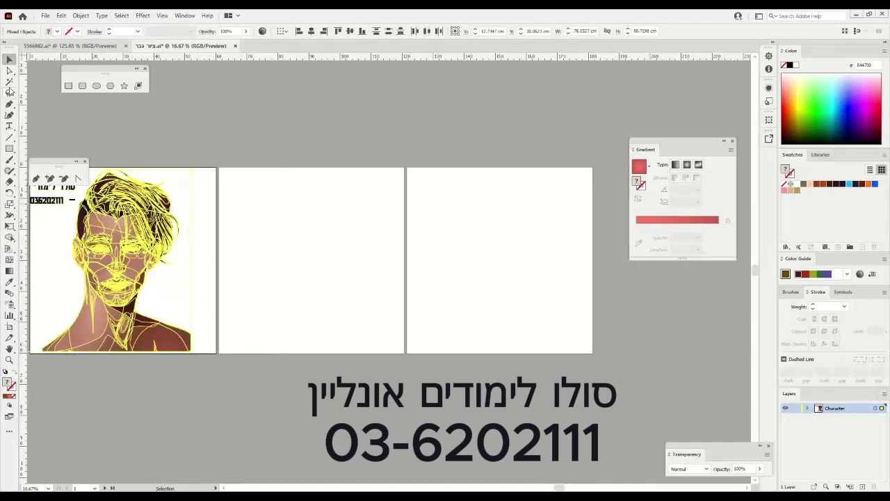
pyautogui.moveTo(93, 341); pyautogui.dragTo(297, 338)
pyautogui.click(283, 397)
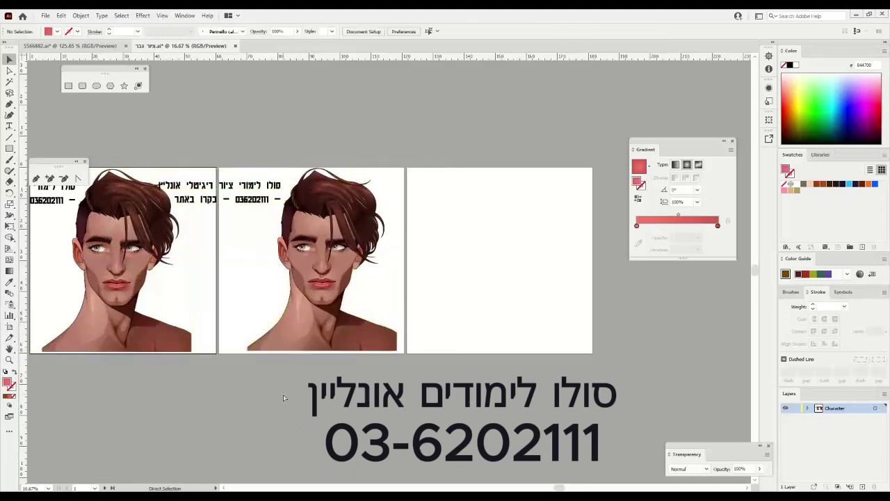
# Move the copied Hebrew caption off the portrait to above the second artboard.
pyautogui.hotkey('ctrl', '=')
pyautogui.hotkey('ctrl', '=')
pyautogui.moveTo(285, 394); pyautogui.dragTo(369, 473)
pyautogui.moveTo(235, 185); pyautogui.dragTo(453, 98)
# Ungroup the copied portrait, then its nested head and face groups, so that the eyes can be selected separately.
pyautogui.click(371, 311)
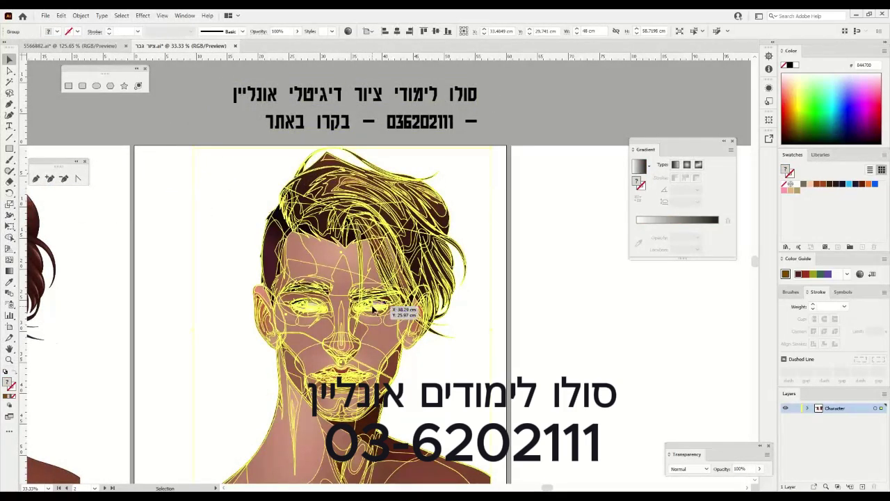
pyautogui.rightClick(373, 308)
pyautogui.click(400, 384)
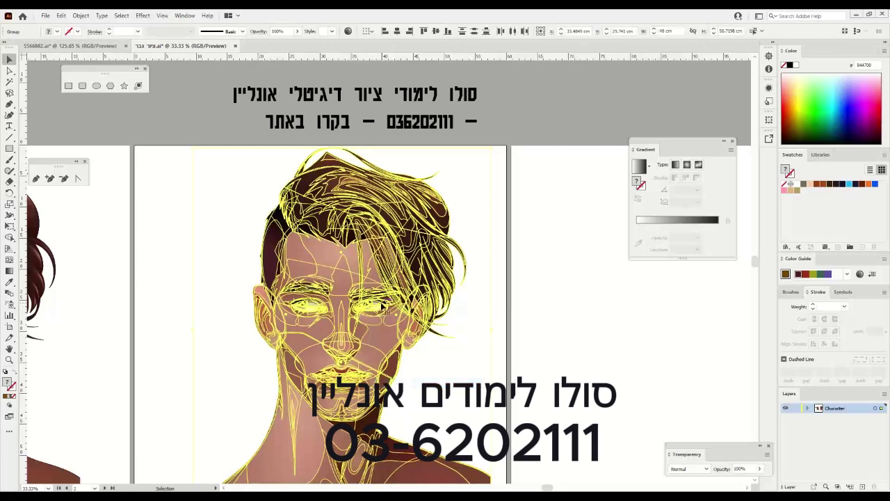
pyautogui.click(481, 173)
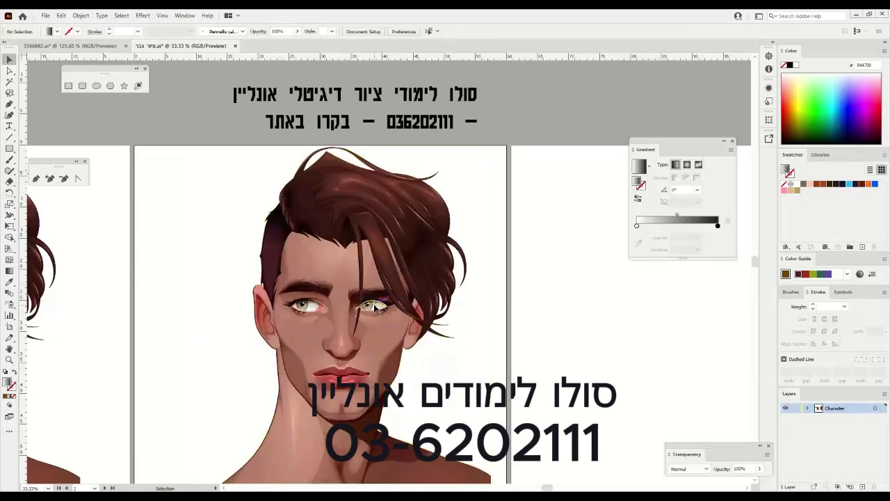
pyautogui.click(385, 323)
pyautogui.rightClick(385, 323)
pyautogui.click(400, 382)
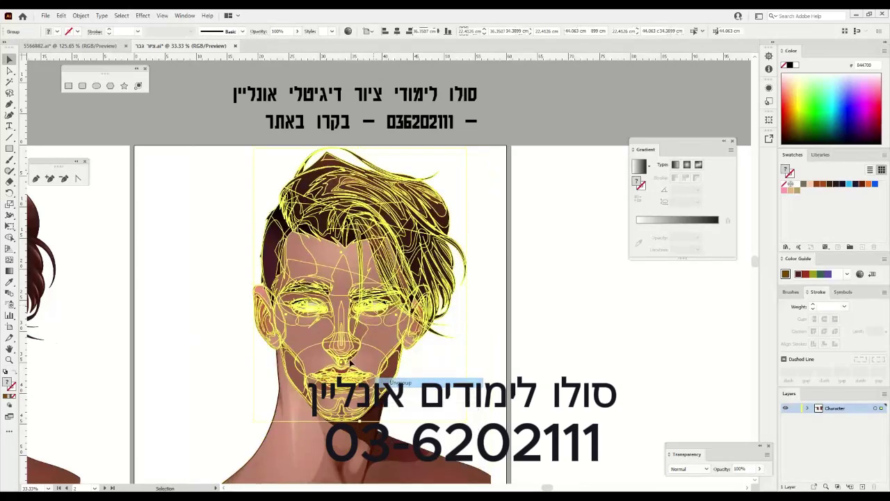
pyautogui.click(207, 314)
pyautogui.click(373, 307)
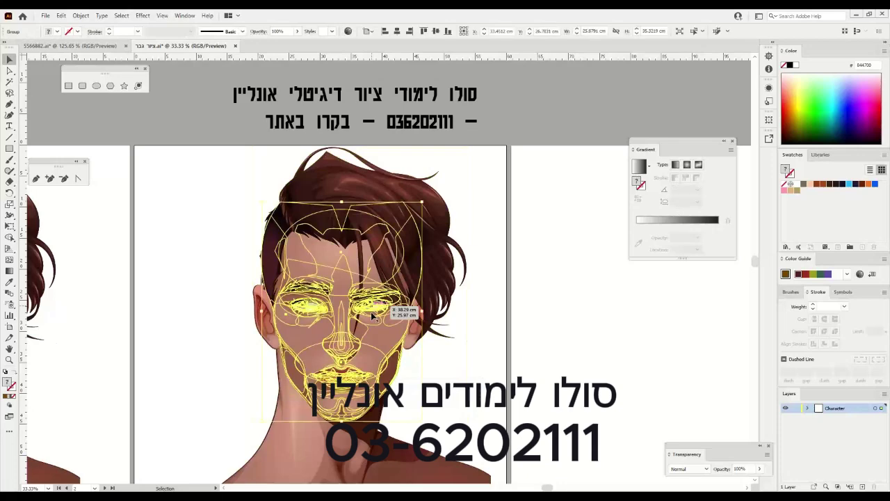
pyautogui.rightClick(373, 307)
pyautogui.click(398, 382)
pyautogui.click(207, 334)
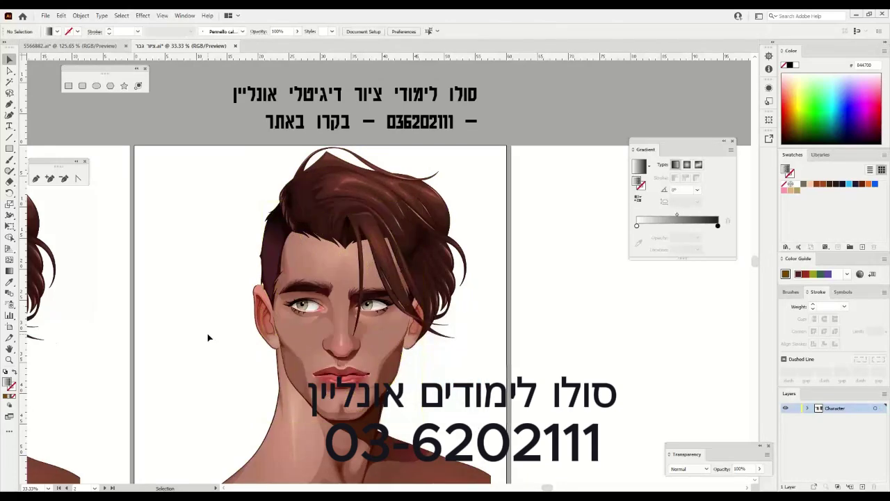
# Place a copy of the portrait's pair of eyes on the empty third artboard.
pyautogui.click(343, 318)
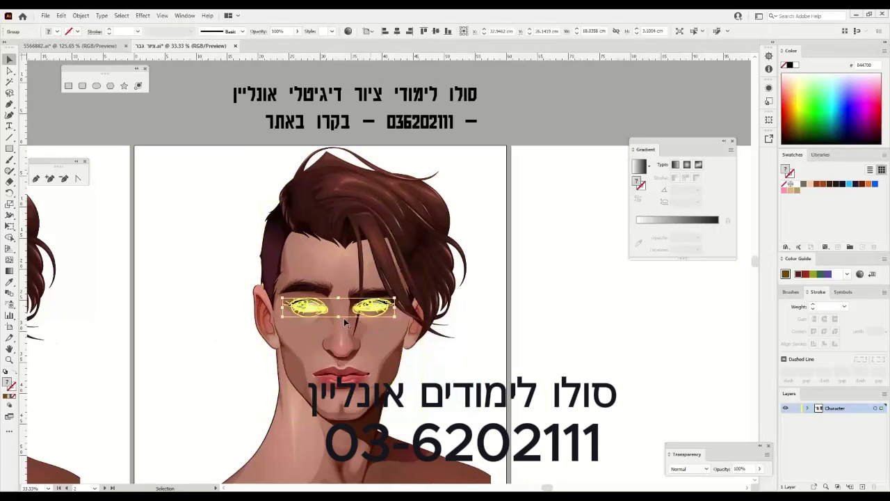
pyautogui.moveTo(343, 318); pyautogui.dragTo(479, 346)
pyautogui.click(494, 221)
pyautogui.click(472, 317)
# Reflect the copied pair of eyes on the third artboard across the vertical axis.
pyautogui.press('z')
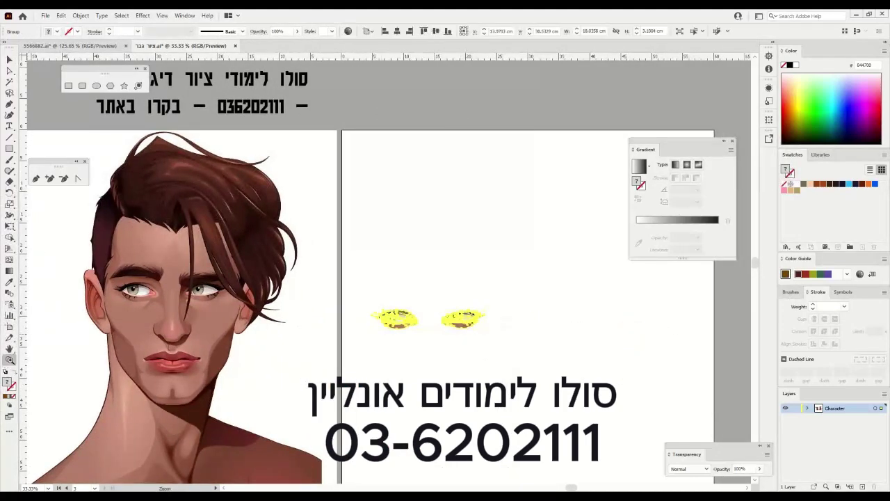
pyautogui.click(415, 325)
pyautogui.click(456, 263)
pyautogui.click(334, 283)
pyautogui.press('v')
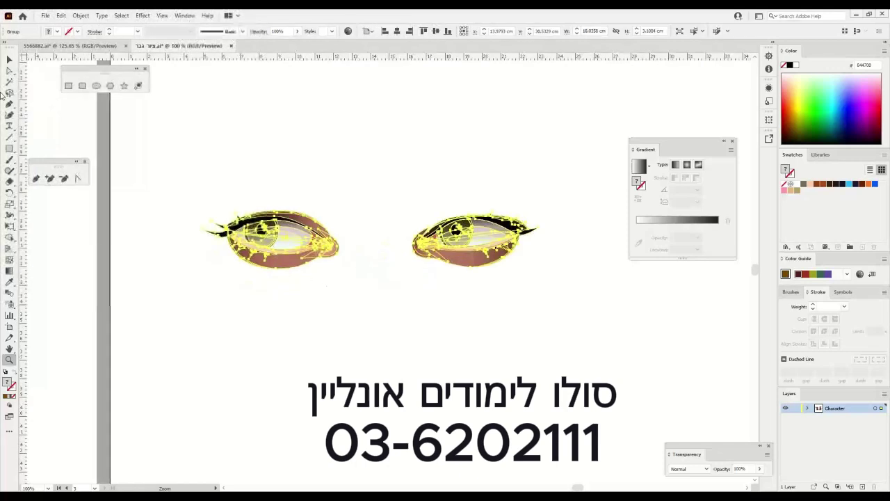
pyautogui.press('v')
pyautogui.click(445, 287)
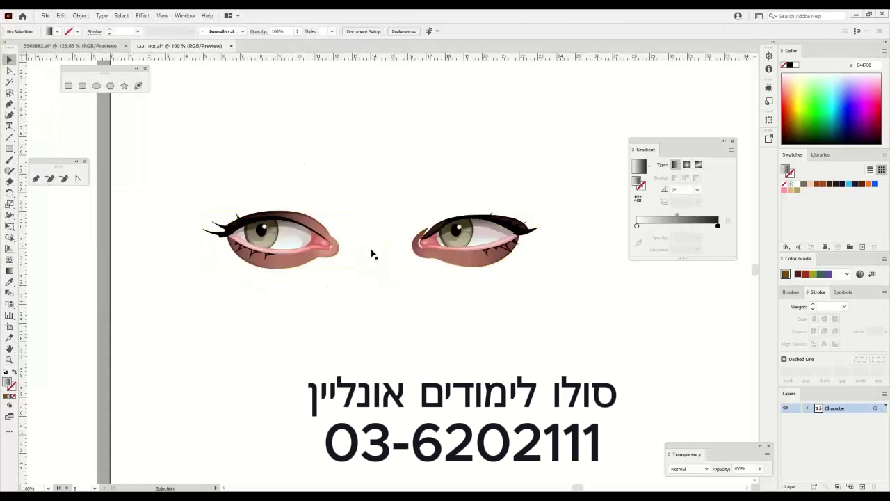
pyautogui.click(252, 234)
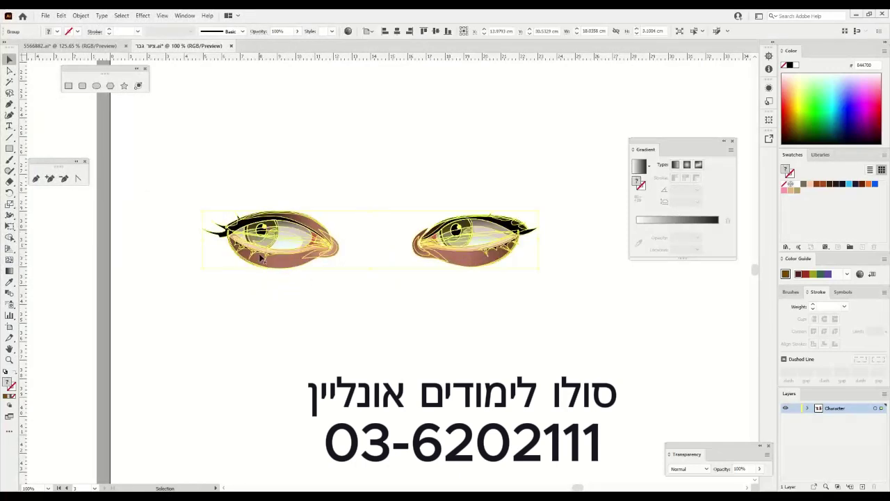
pyautogui.rightClick(263, 241)
pyautogui.moveTo(309, 350)
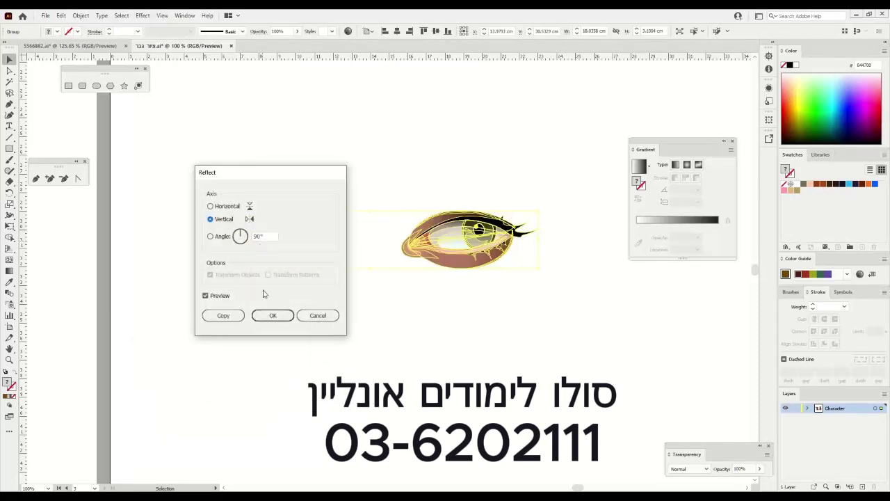
pyautogui.click(222, 317)
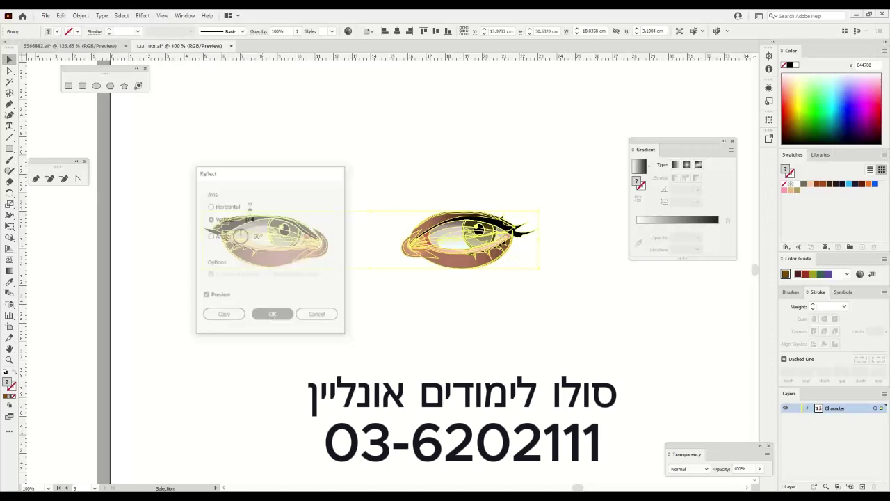
# Recolour the starting gradient stop of the left eye's upper iris shape to dark green (0A2A00).
pyautogui.click(10, 360)
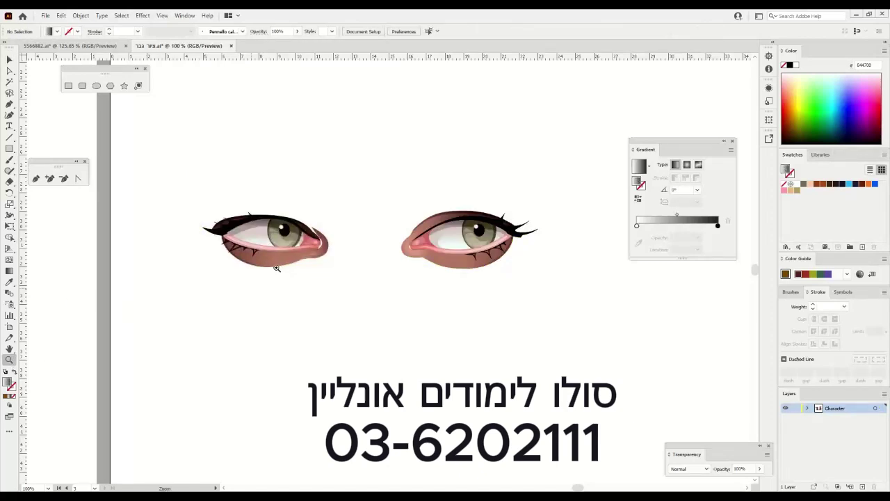
pyautogui.moveTo(277, 266); pyautogui.dragTo(606, 429)
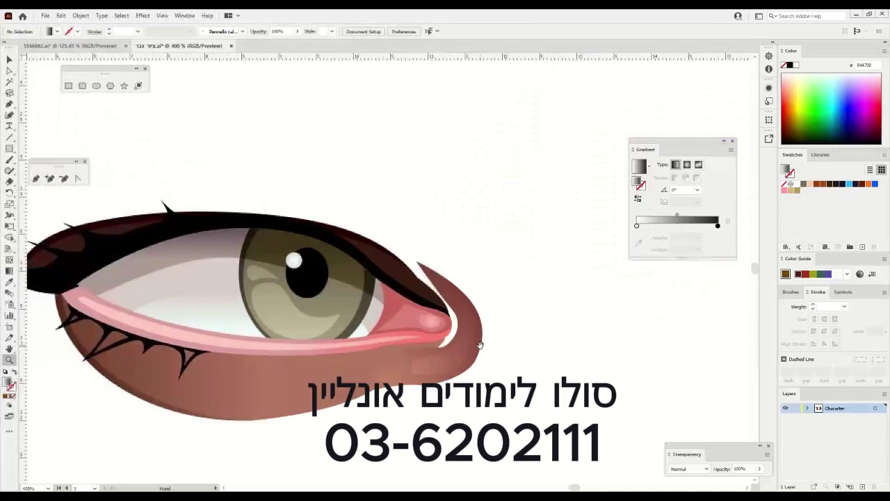
pyautogui.click(9, 70)
pyautogui.click(263, 244)
pyautogui.click(253, 314)
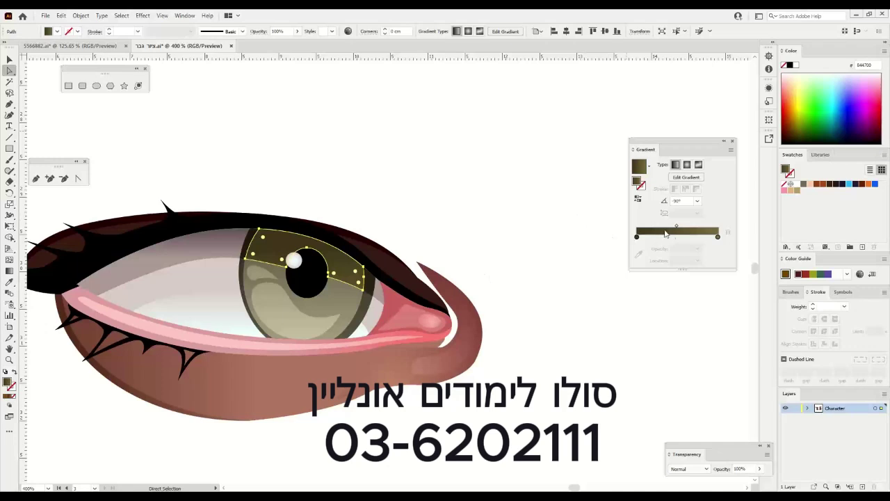
pyautogui.click(637, 237)
pyautogui.doubleClick(638, 238)
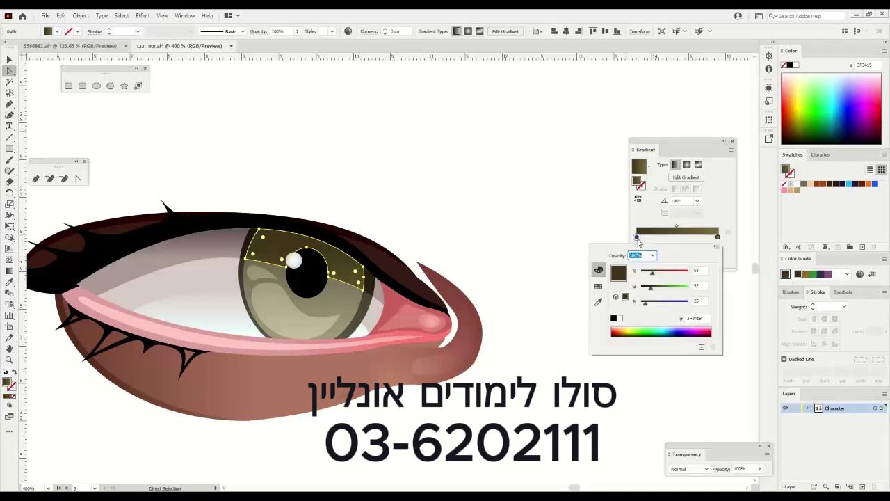
pyautogui.click(633, 328)
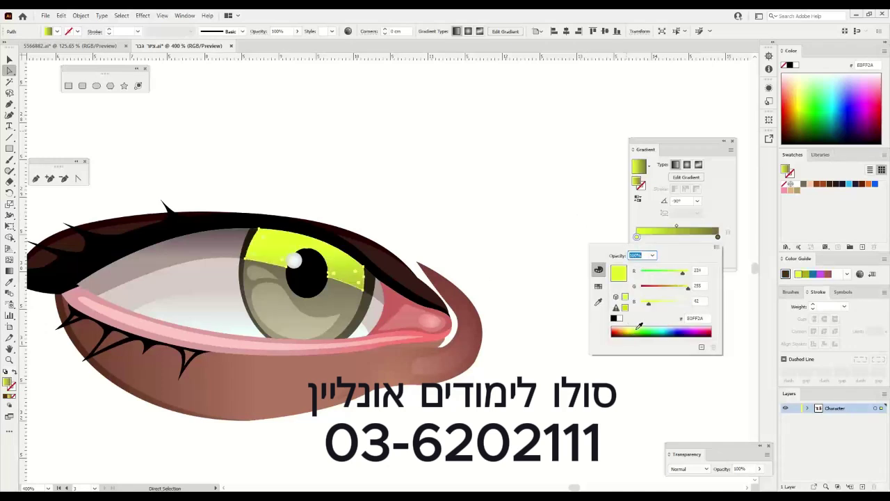
pyautogui.moveTo(647, 326); pyautogui.dragTo(645, 333)
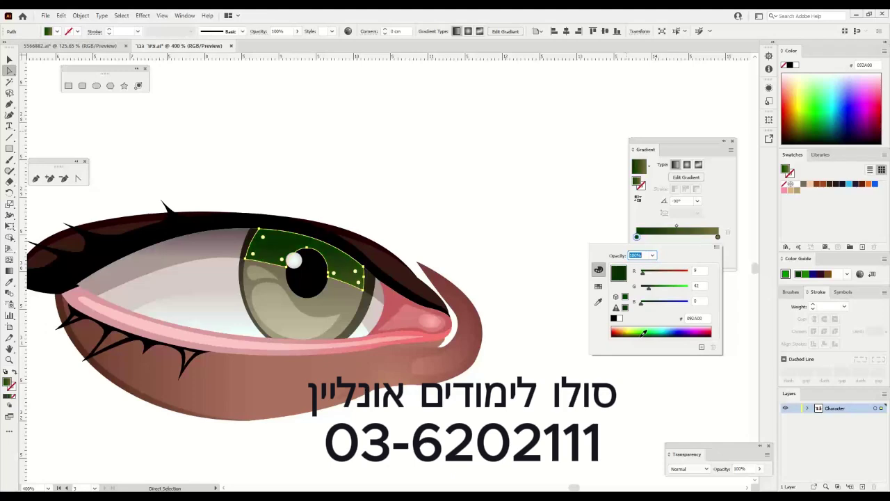
pyautogui.click(11, 60)
pyautogui.click(315, 204)
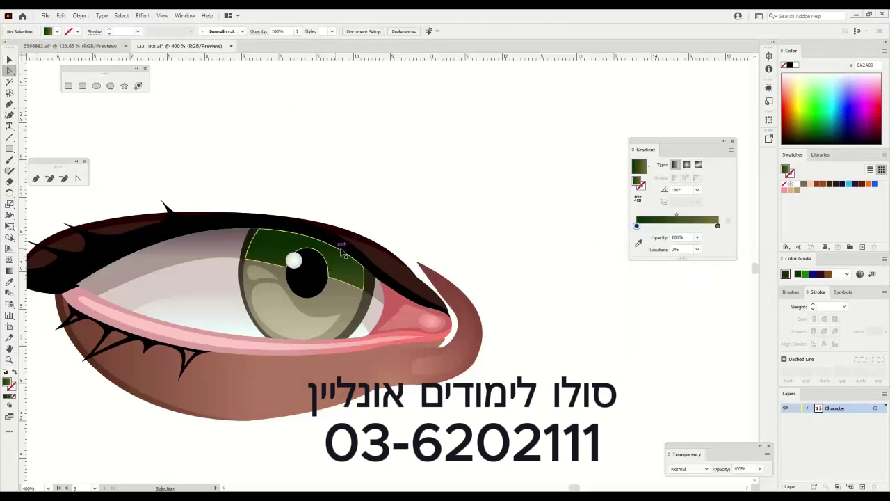
# Copy the green gradient from the left eye's upper iris shape to the matching shape in the right eye with the Eyedropper.
pyautogui.hotkey('ctrl', '0')
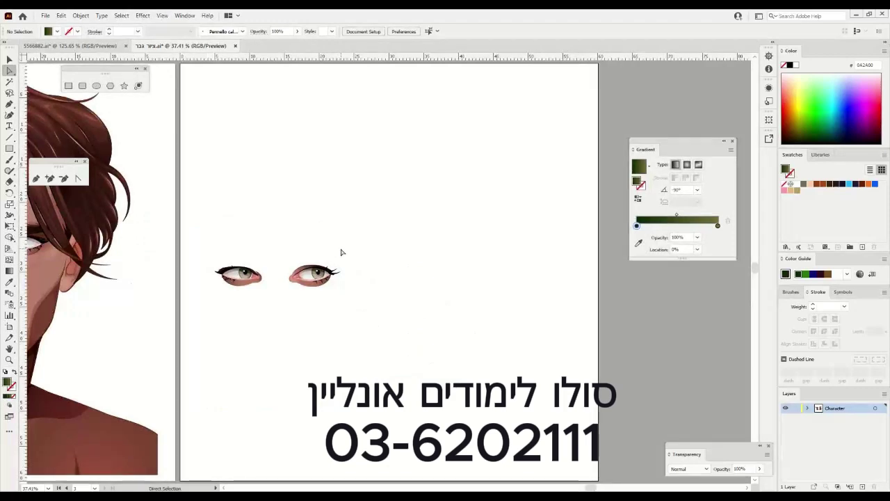
pyautogui.hotkey('ctrl', '+')
pyautogui.hotkey('ctrl', '+')
pyautogui.hotkey('ctrl', '+')
pyautogui.hotkey('ctrl', '+')
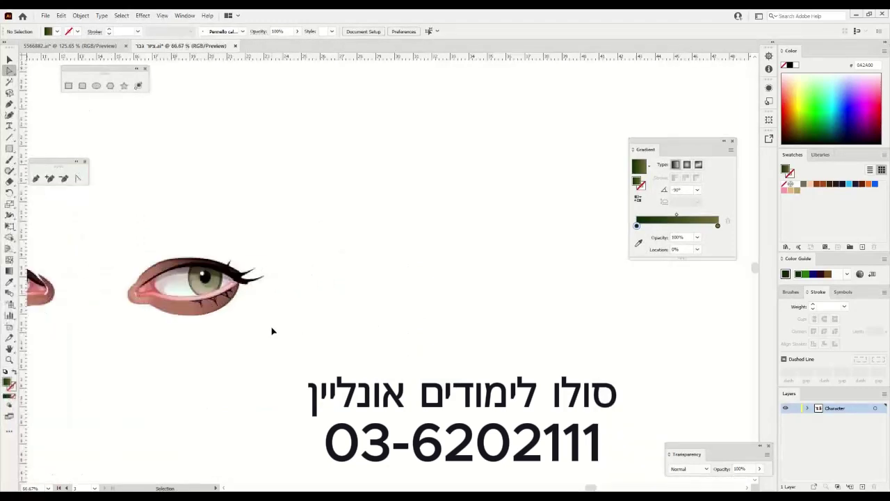
pyautogui.moveTo(229, 337); pyautogui.dragTo(439, 342)
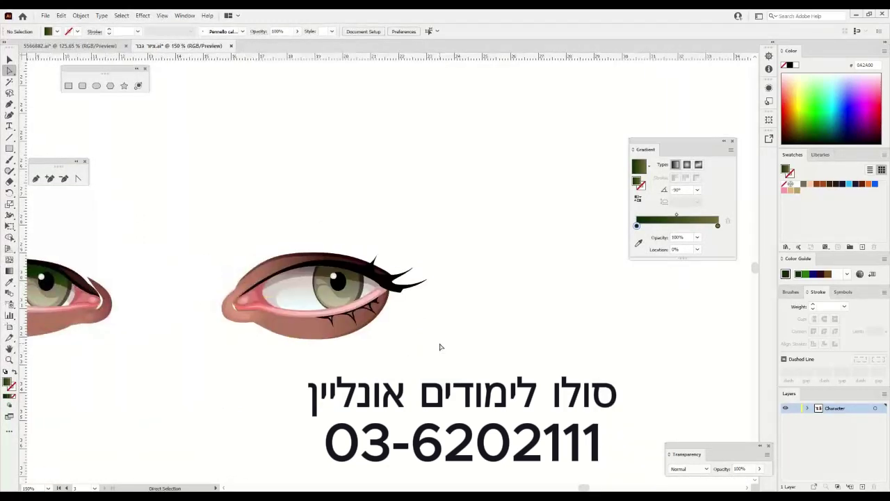
pyautogui.hotkey('ctrl', '+')
pyautogui.hotkey('ctrl', '+')
pyautogui.moveTo(320, 323); pyautogui.dragTo(572, 331)
pyautogui.moveTo(460, 260); pyautogui.dragTo(589, 200)
pyautogui.moveTo(206, 218); pyautogui.dragTo(321, 344)
pyautogui.click(624, 315)
pyautogui.click(9, 282)
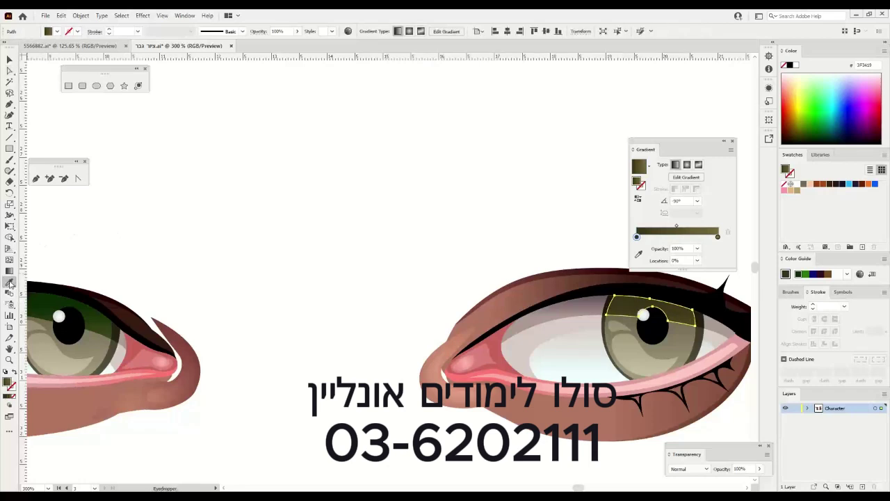
pyautogui.click(53, 300)
pyautogui.press('a')
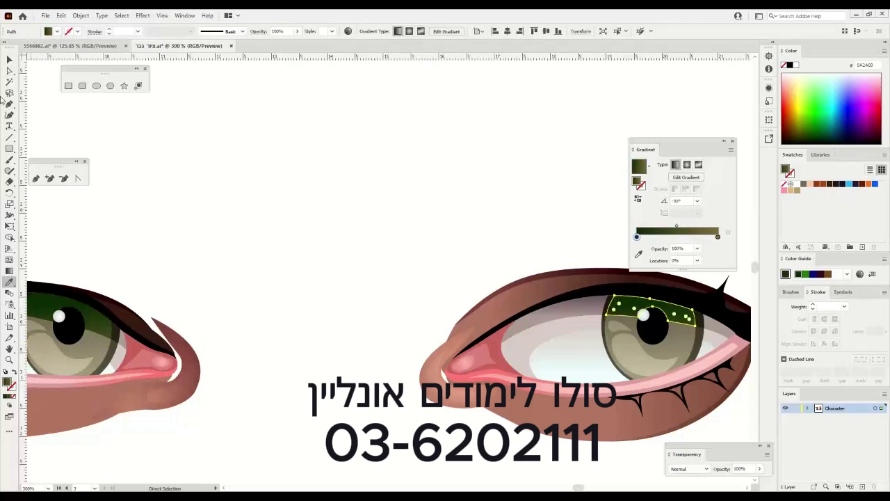
pyautogui.click(10, 59)
pyautogui.click(338, 185)
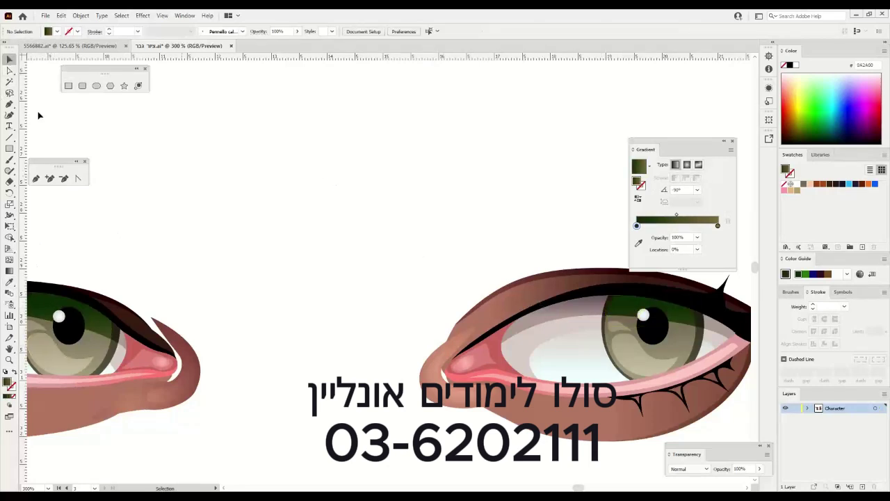
# Select the upper iris shapes of both eyes together and recolour their starting gradient stop to a lighter yellow-green.
pyautogui.click(9, 70)
pyautogui.click(628, 311)
pyautogui.keyDown('shift'); pyautogui.click(59, 310); pyautogui.keyUp('shift')
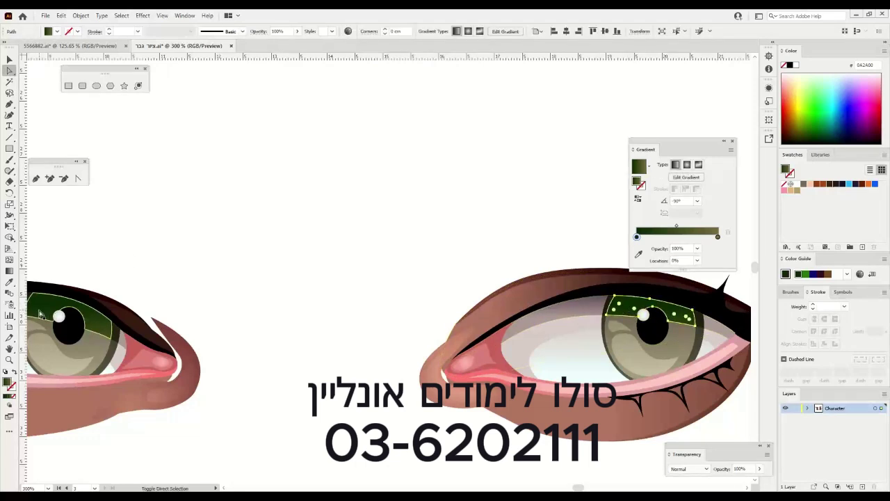
pyautogui.doubleClick(637, 226)
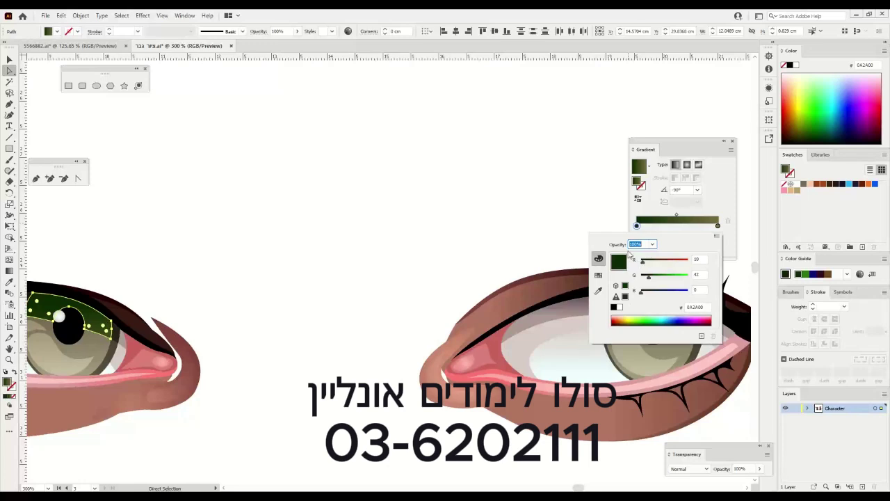
pyautogui.click(649, 318)
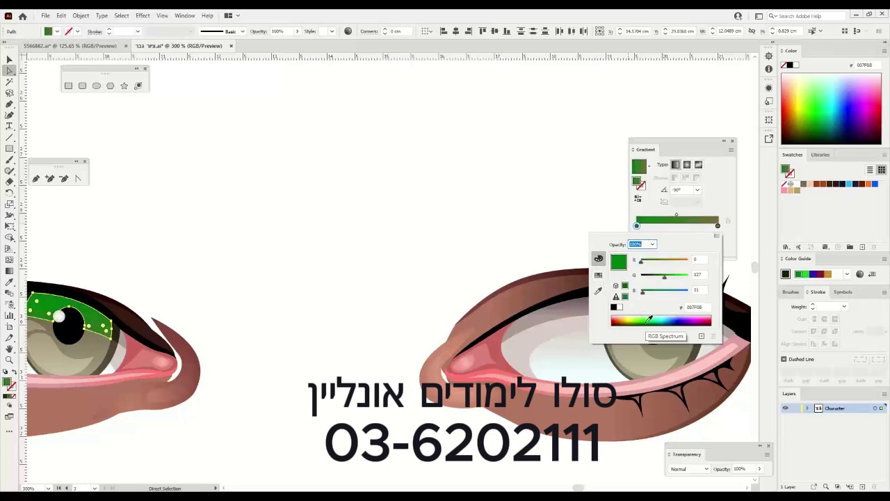
pyautogui.click(643, 318)
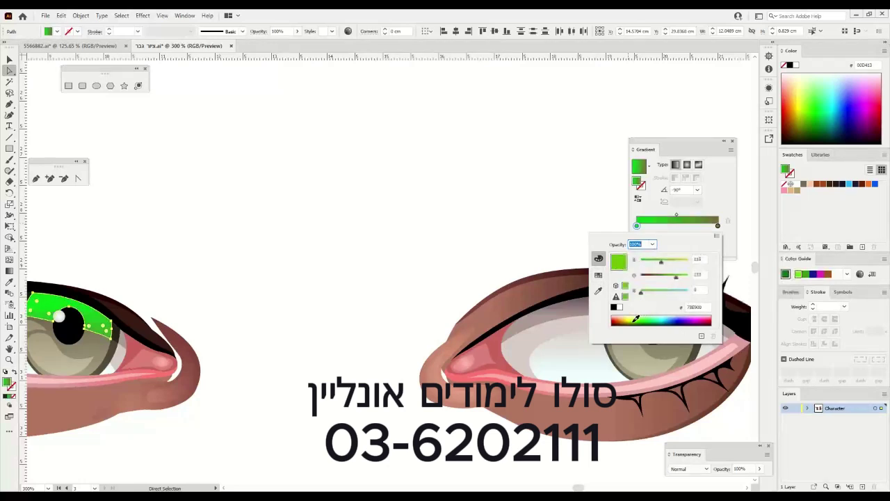
pyautogui.click(635, 318)
pyautogui.click(628, 317)
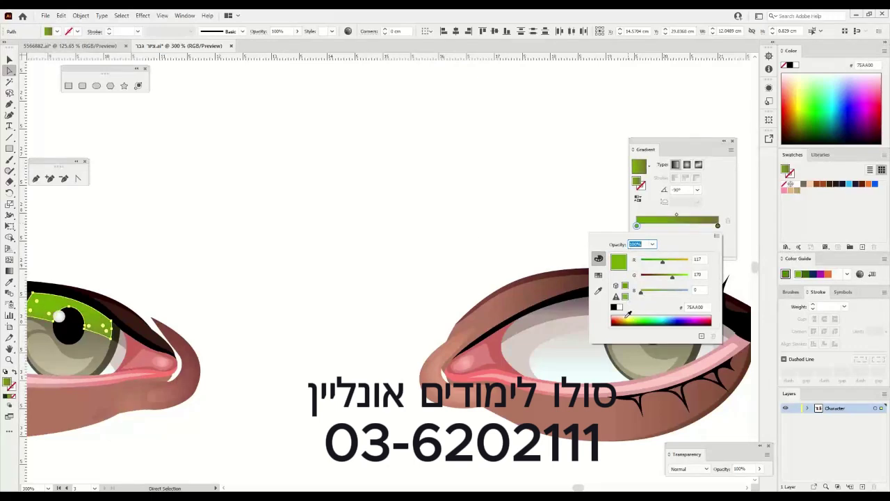
pyautogui.click(10, 61)
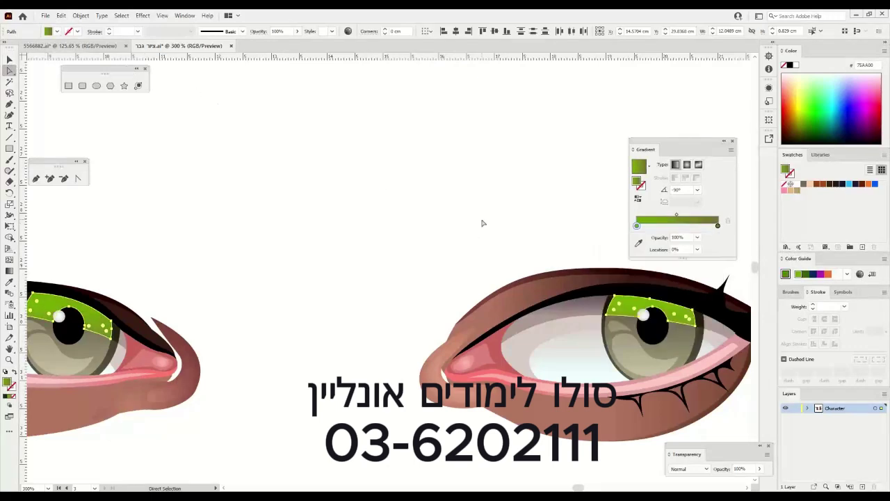
# Add a stop to both irises' green gradient and move it to the gradient's start, at about 2%.
pyautogui.click(655, 227)
pyautogui.click(728, 224)
pyautogui.moveTo(655, 227); pyautogui.dragTo(644, 228)
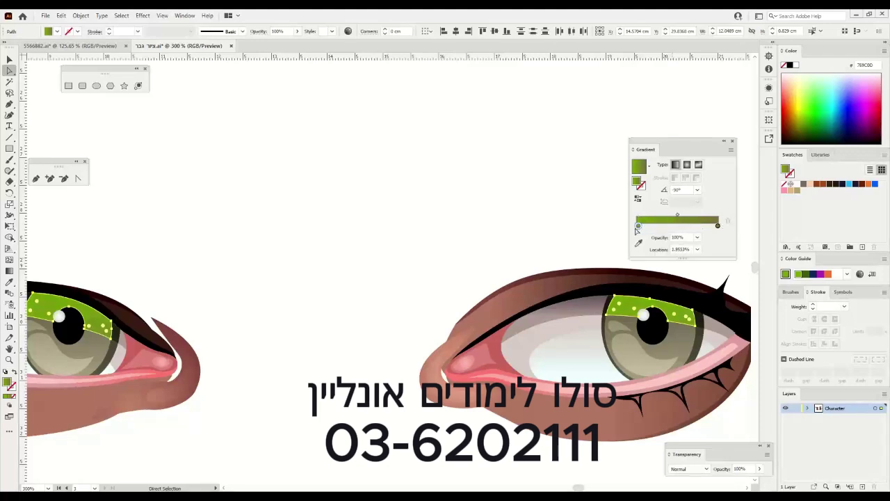
pyautogui.click(438, 292)
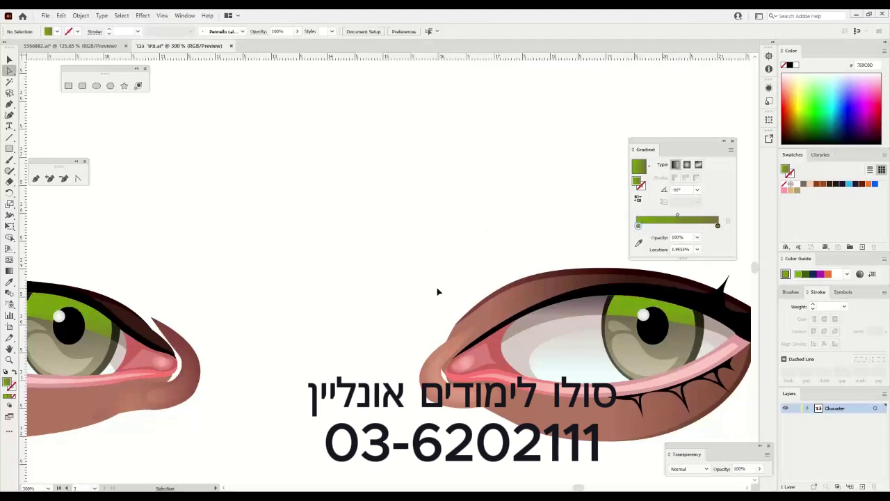
# Replace the original eyes of the second artboard's portrait with the mirrored green eyes from the third artboard.
pyautogui.hotkey('ctrl', '0')
pyautogui.moveTo(336, 310); pyautogui.dragTo(513, 322)
pyautogui.click(9, 61)
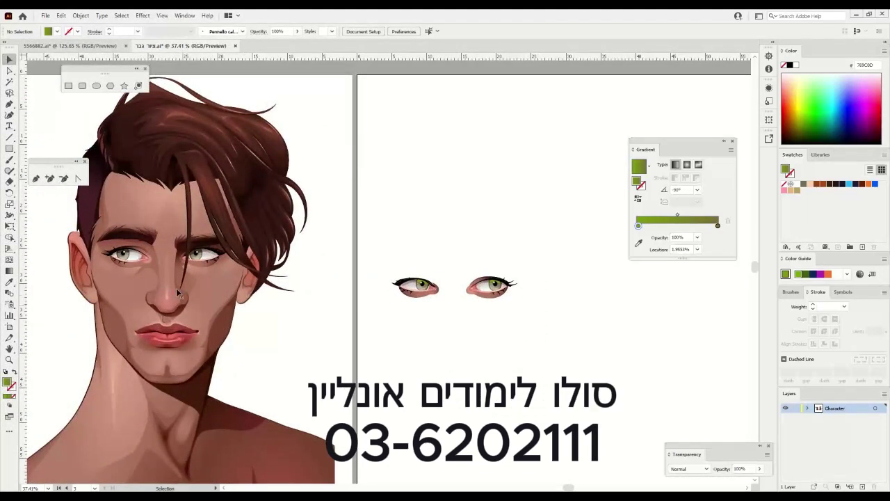
pyautogui.click(122, 256)
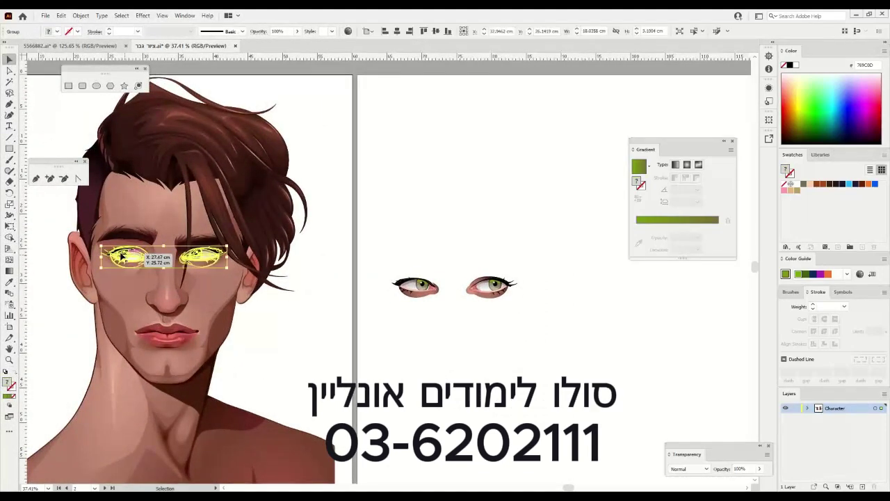
pyautogui.click(475, 300)
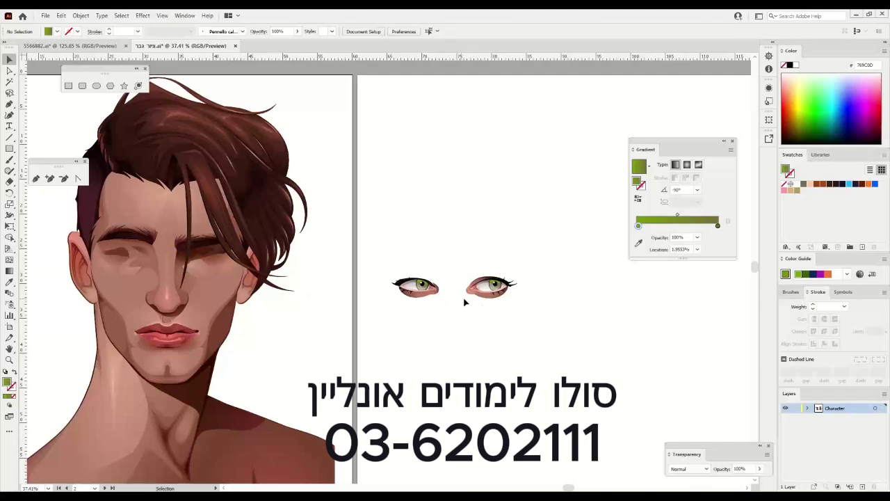
pyautogui.moveTo(498, 292); pyautogui.dragTo(213, 260)
pyautogui.click(343, 293)
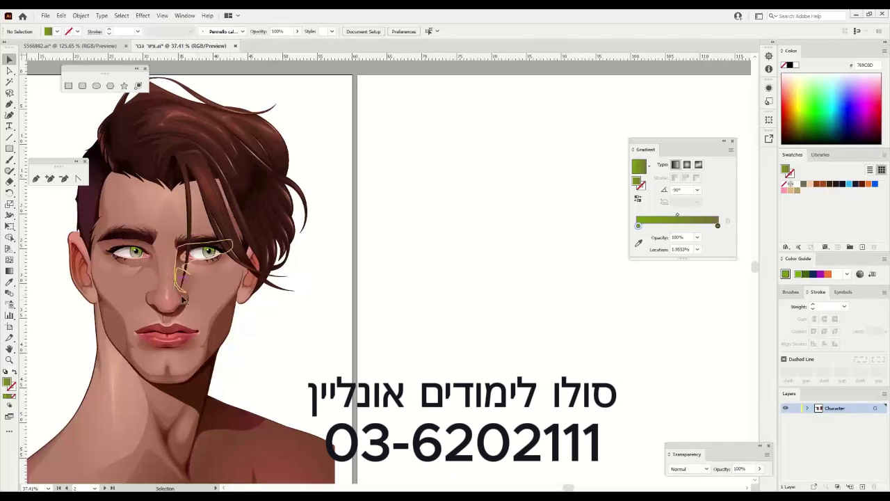
# Place a copy of the whole green-eyed portrait from the second artboard on the third artboard.
pyautogui.moveTo(193, 142); pyautogui.dragTo(221, 184)
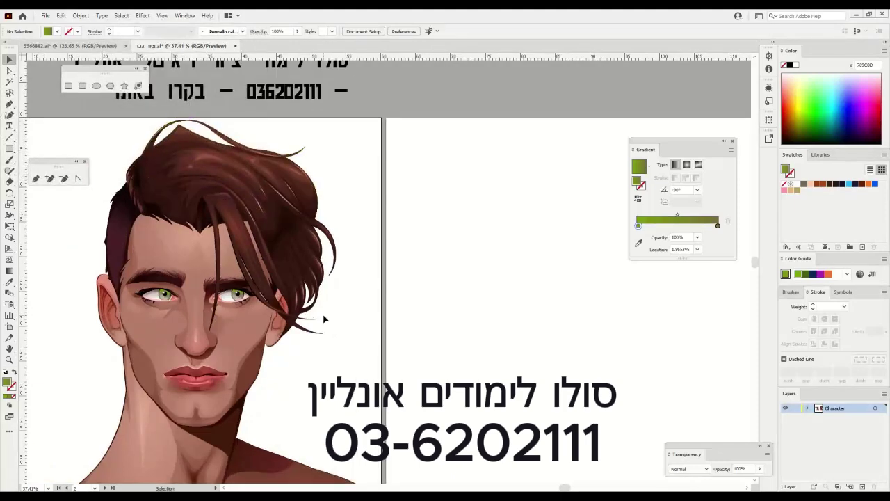
pyautogui.hotkey('ctrl', '-')
pyautogui.hotkey('ctrl', '-')
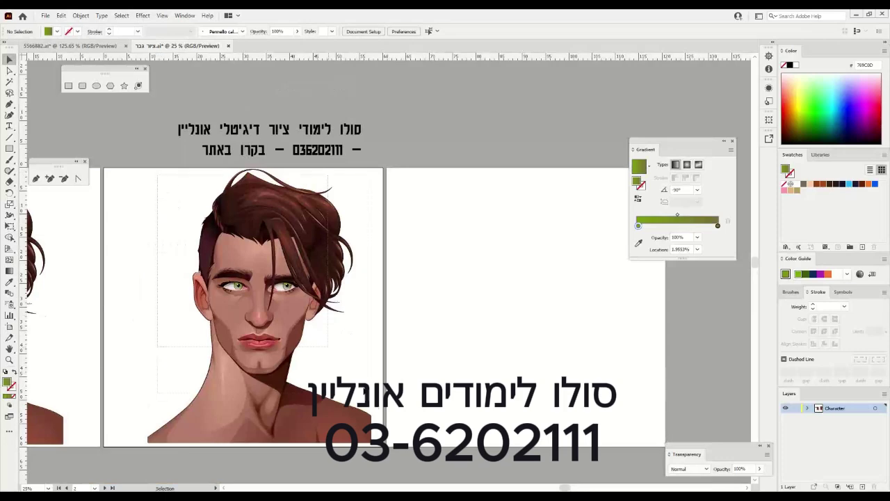
pyautogui.click(162, 411)
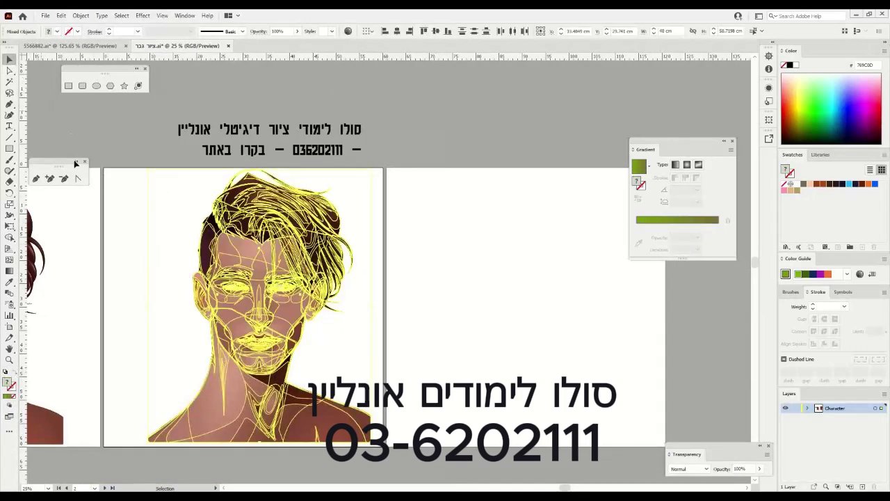
pyautogui.moveTo(202, 415); pyautogui.dragTo(465, 413)
pyautogui.moveTo(509, 297); pyautogui.dragTo(388, 295)
# Move the main hair group of the third artboard's portrait off the head to the artboard's upper-right corner.
pyautogui.click(405, 220)
pyautogui.moveTo(405, 220); pyautogui.dragTo(487, 150)
pyautogui.hotkey('ctrl', '-')
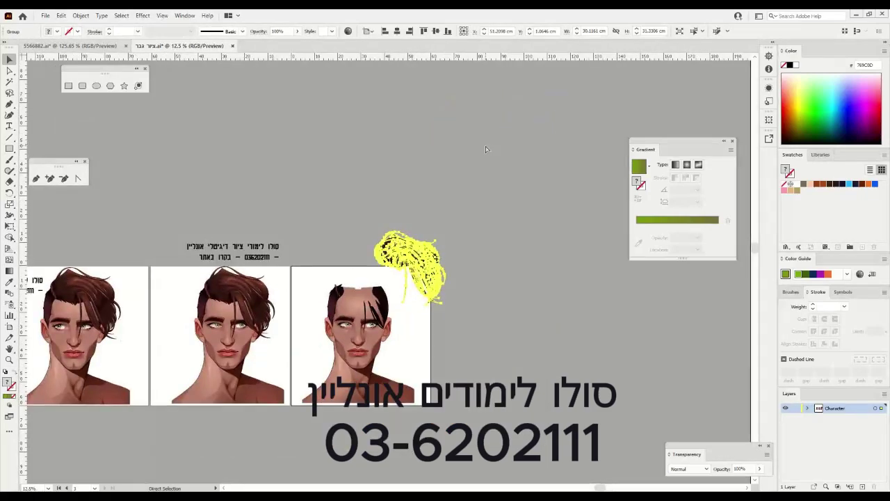
# Move the detached hair group from the artboard's upper-right corner back onto the head of the third artboard's portrait.
pyautogui.hotkey('ctrl', '+')
pyautogui.hotkey('ctrl', '+')
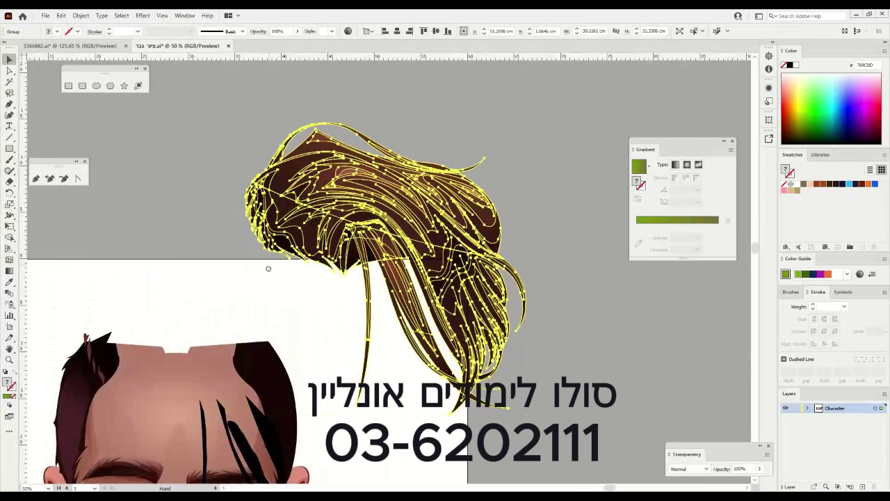
pyautogui.moveTo(268, 268); pyautogui.dragTo(357, 157)
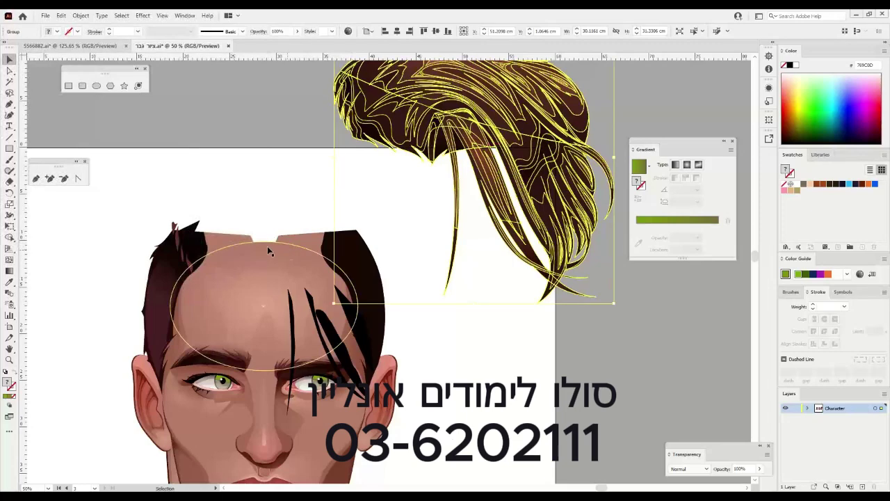
pyautogui.moveTo(507, 139); pyautogui.dragTo(356, 259)
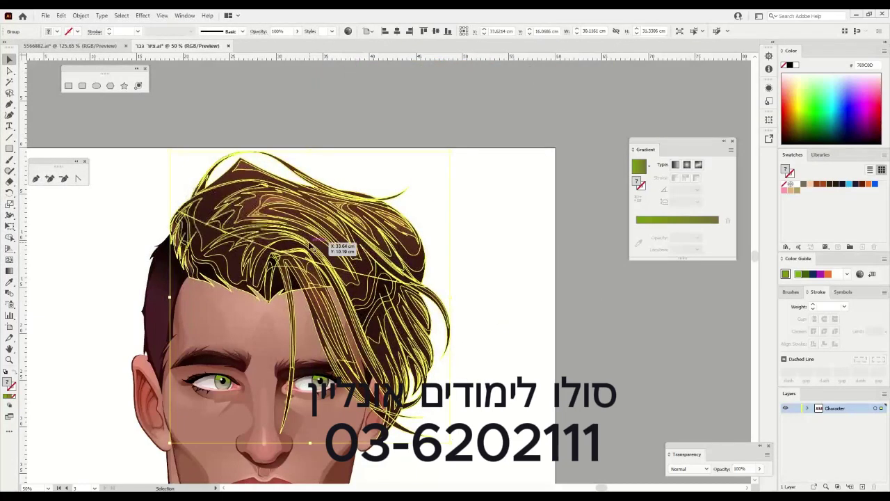
# Create a copy of the hair group reflected across the vertical axis and move it to the bare side of the head.
pyautogui.rightClick(275, 224)
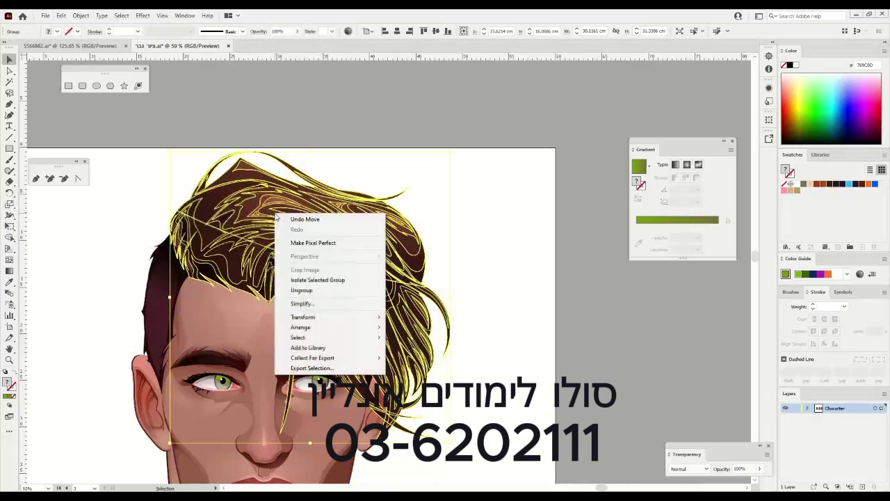
pyautogui.moveTo(307, 319)
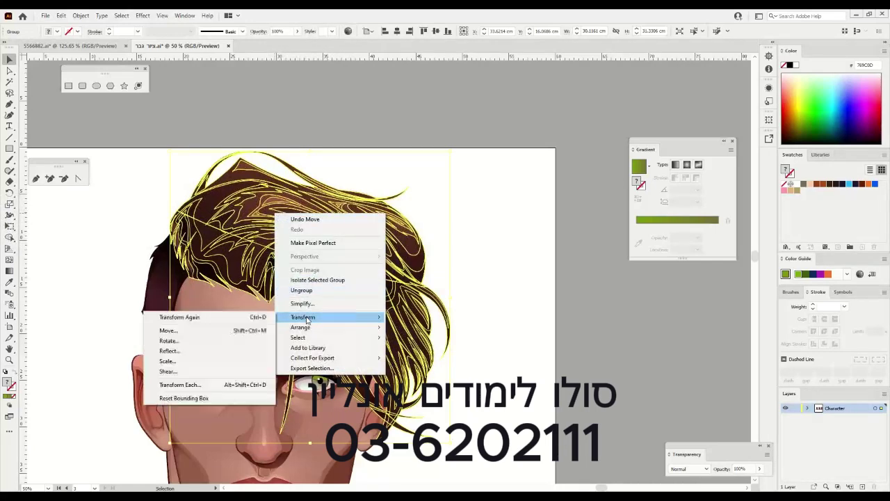
pyautogui.click(199, 351)
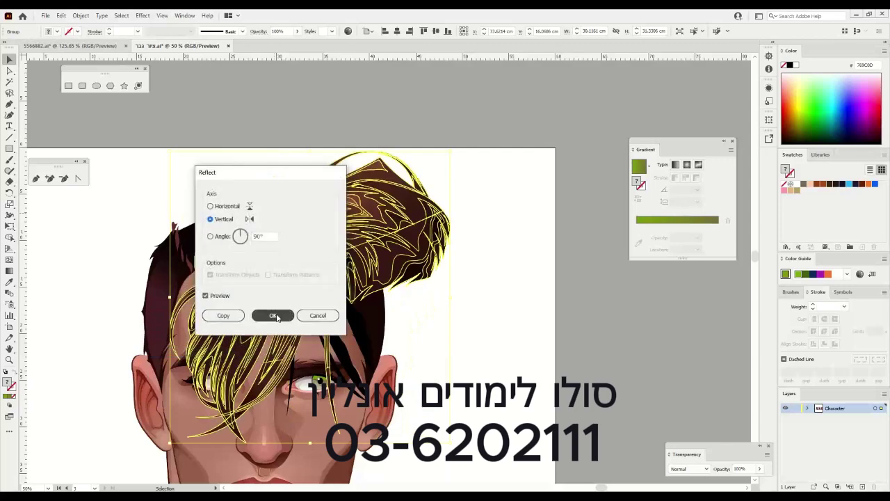
pyautogui.moveTo(282, 176); pyautogui.dragTo(650, 138)
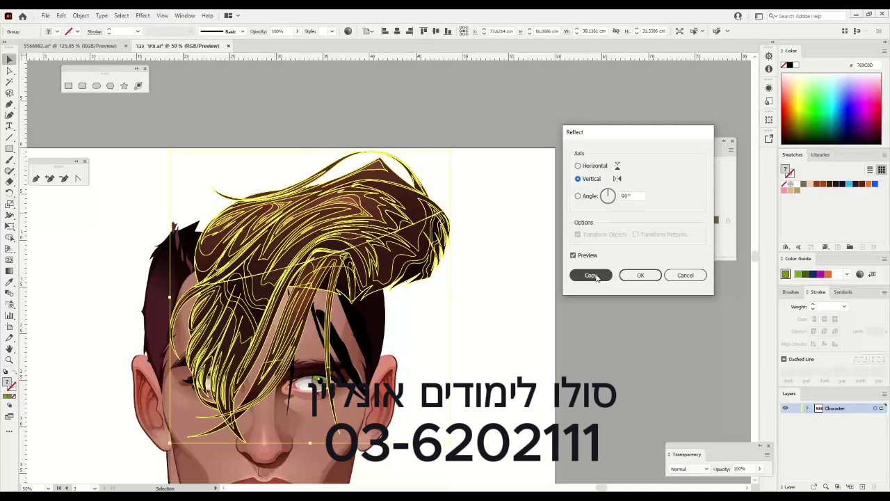
pyautogui.click(592, 276)
pyautogui.moveTo(356, 247); pyautogui.dragTo(227, 247)
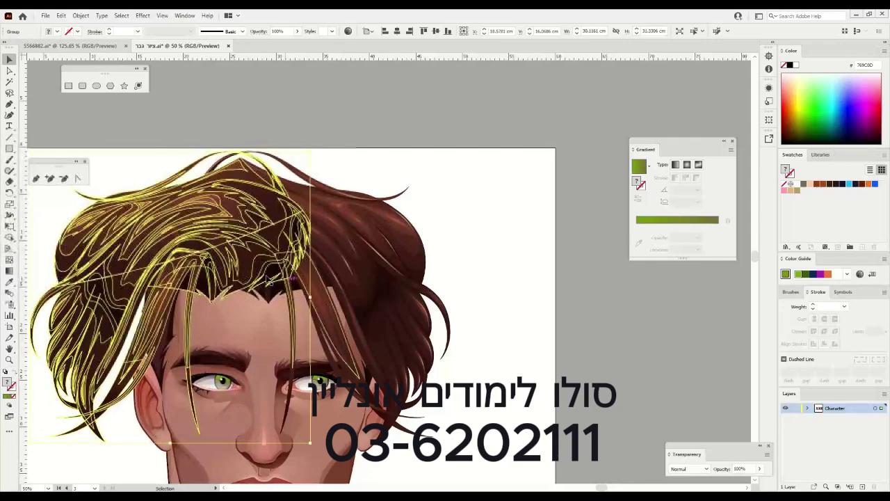
pyautogui.hotkey('ctrl', '-')
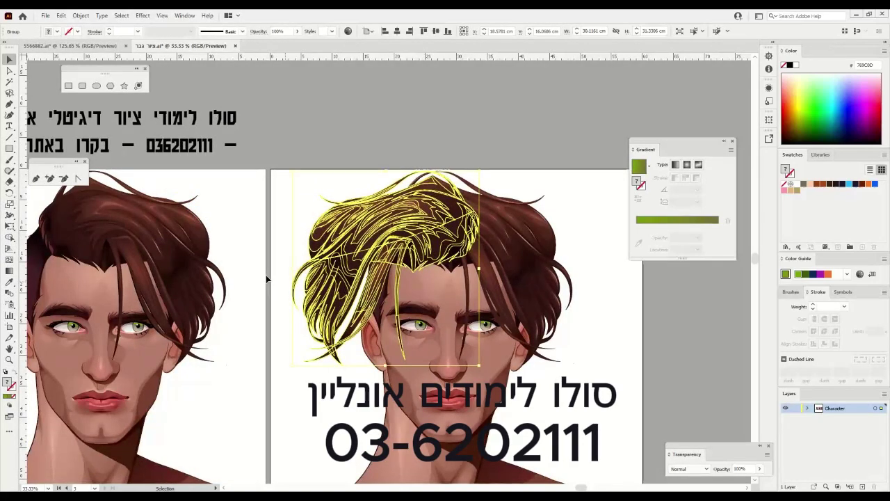
pyautogui.click(379, 130)
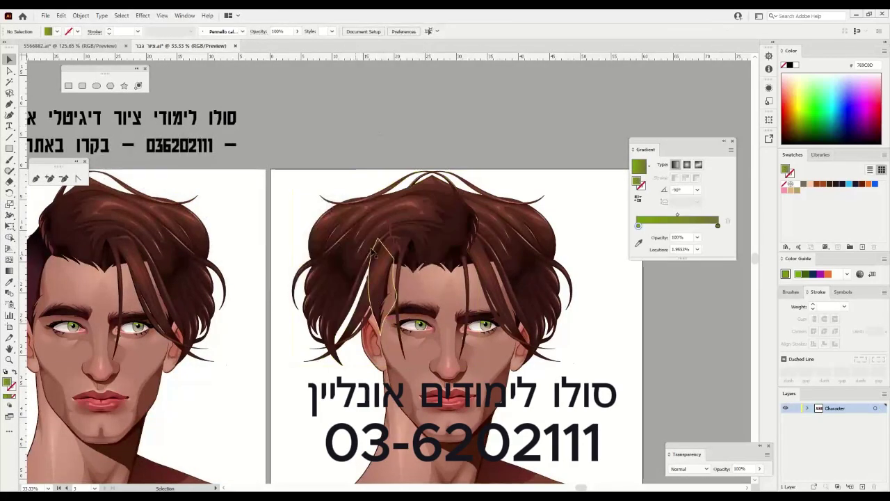
# Rotate the mirrored hair copy so its strands hang down beside the face, and reposition it against the head.
pyautogui.click(402, 219)
pyautogui.moveTo(478, 160); pyautogui.dragTo(408, 142)
pyautogui.moveTo(376, 228); pyautogui.dragTo(388, 245)
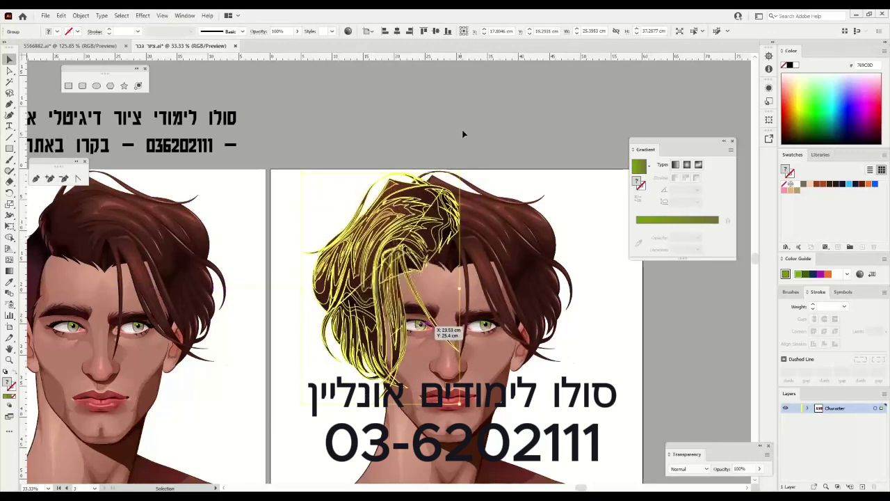
pyautogui.click(588, 300)
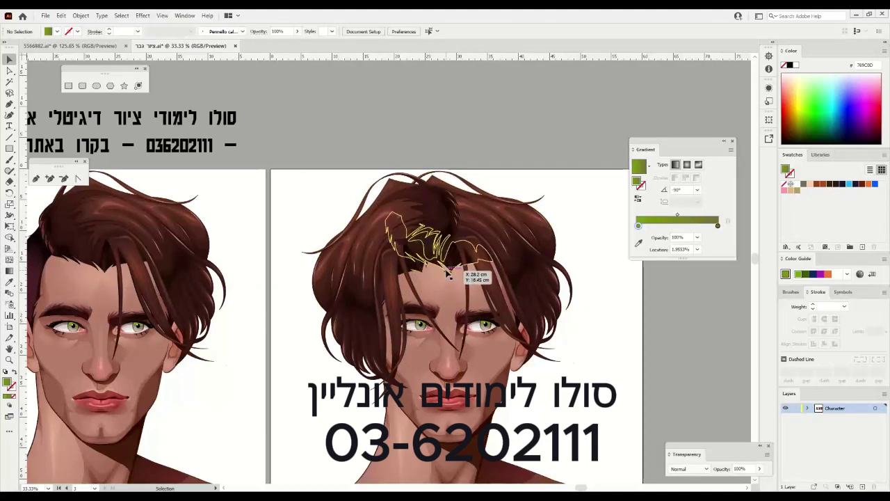
# Draw a closed wavy patch with the Pen tool above the portrait's head, overlapping the top of the hair.
pyautogui.click(9, 105)
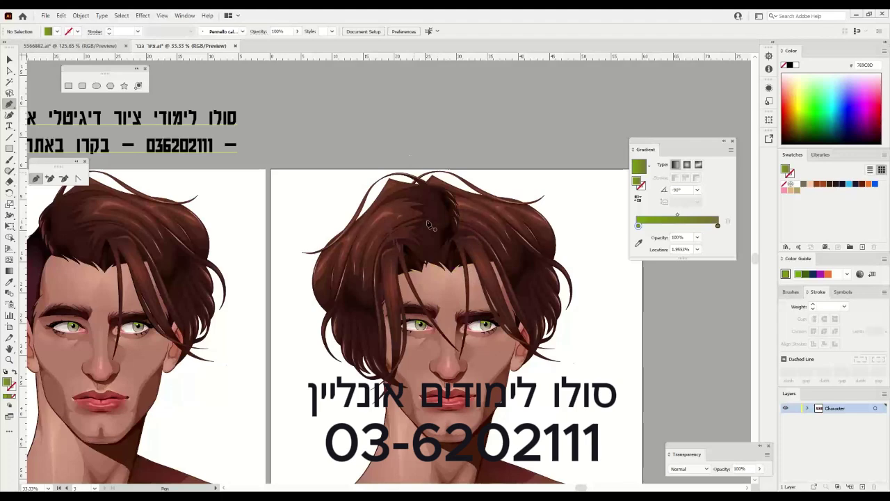
pyautogui.click(431, 101)
pyautogui.moveTo(467, 100); pyautogui.dragTo(404, 165)
pyautogui.moveTo(402, 140); pyautogui.dragTo(422, 130)
pyautogui.moveTo(426, 124); pyautogui.dragTo(422, 104)
pyautogui.click(432, 101)
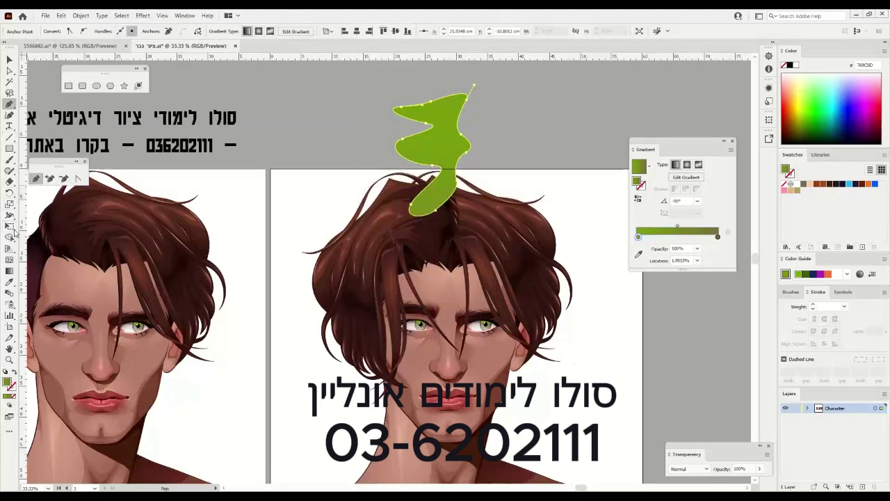
# Fill the wavy patch with the hair's dark brown gradient, then move and shorten it to cover the seam between both hair halves.
pyautogui.click(10, 283)
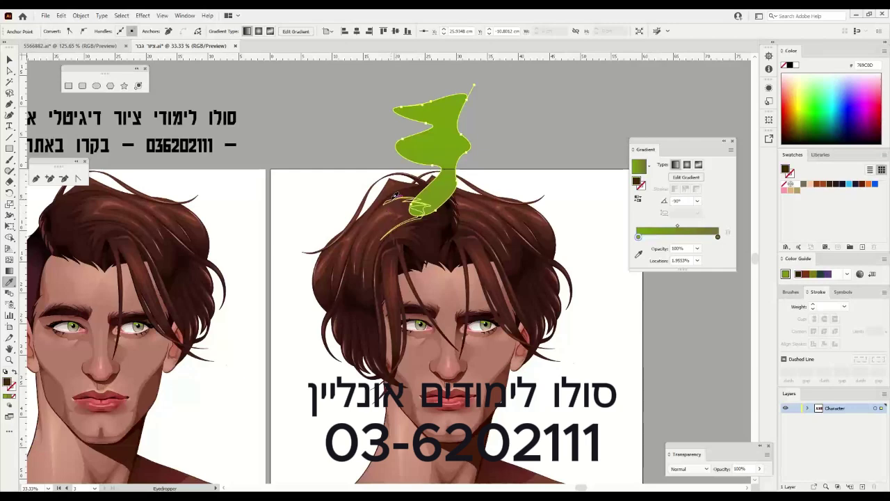
pyautogui.click(394, 198)
pyautogui.press('v')
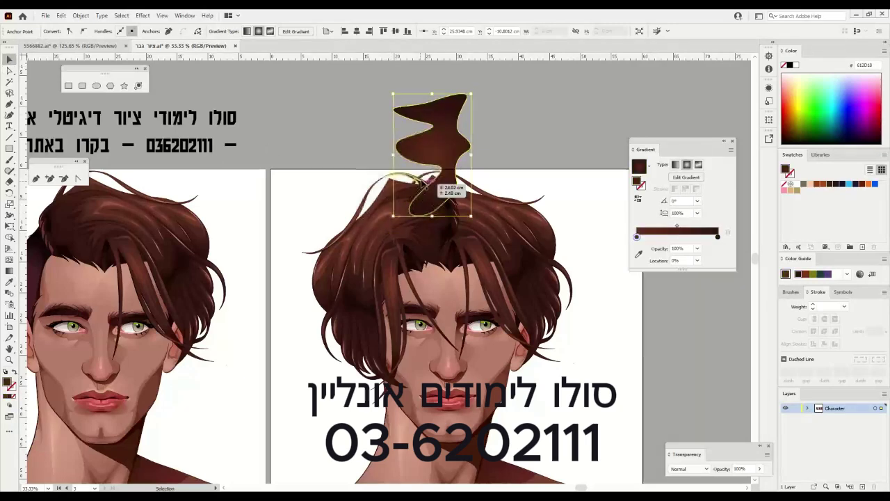
pyautogui.moveTo(438, 199); pyautogui.dragTo(453, 243)
pyautogui.moveTo(479, 146); pyautogui.dragTo(483, 226)
pyautogui.click(479, 157)
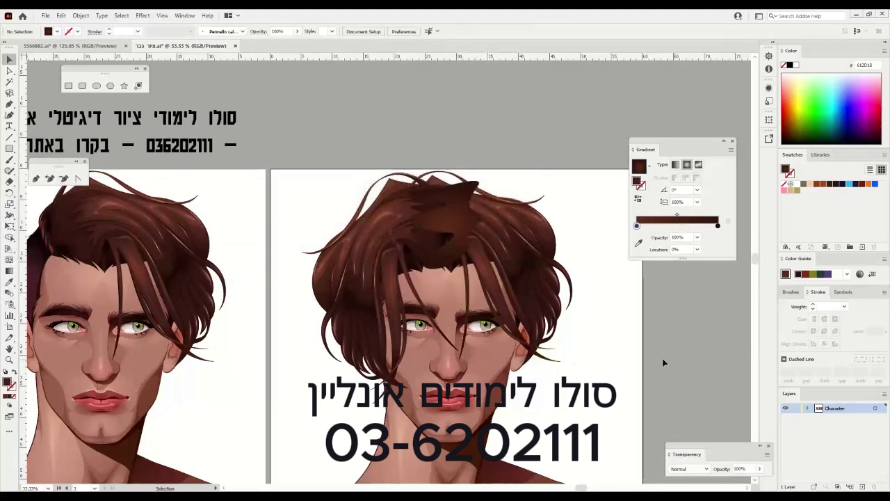
# Apply a Feather effect with a reduced radius to the brown patch over the hair seam.
pyautogui.click(465, 215)
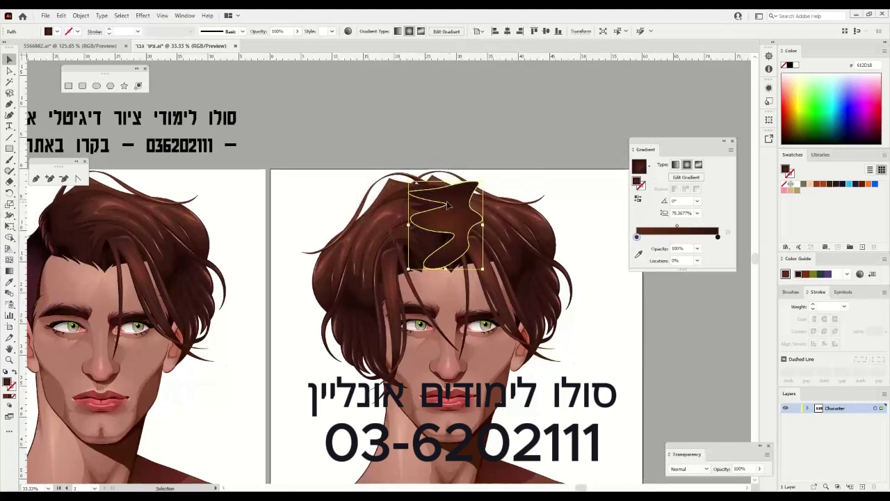
pyautogui.click(143, 15)
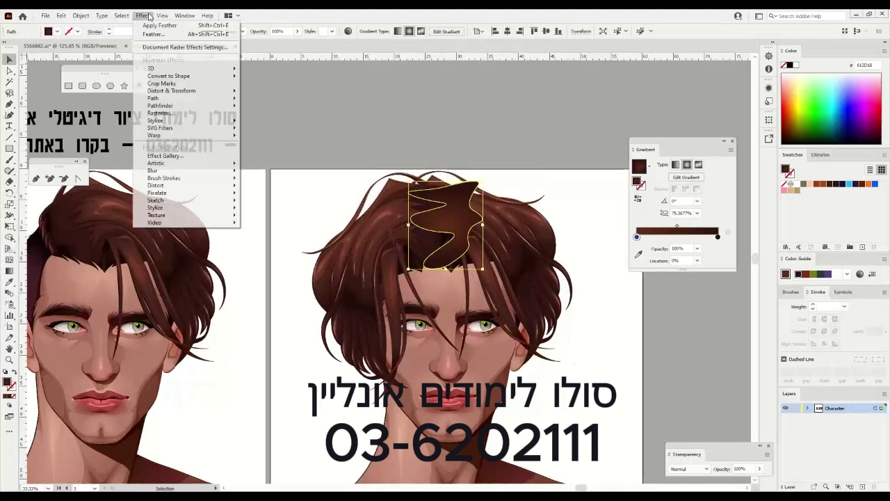
pyautogui.moveTo(143, 122)
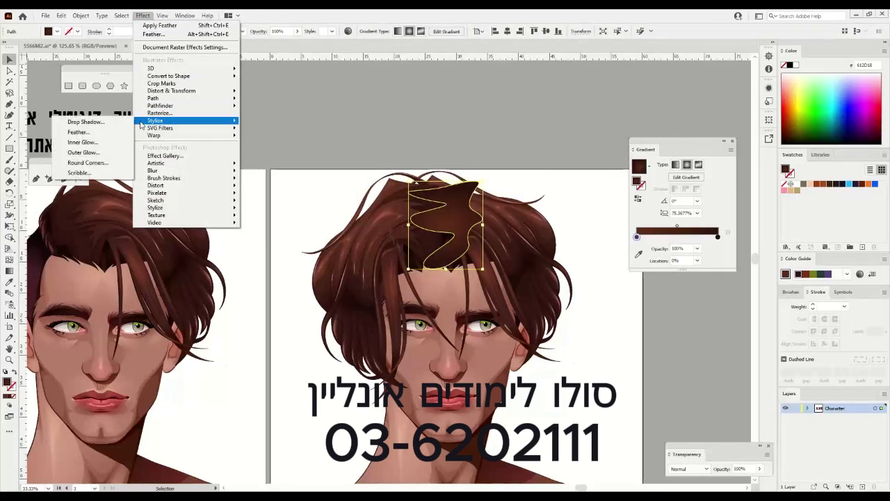
pyautogui.click(77, 133)
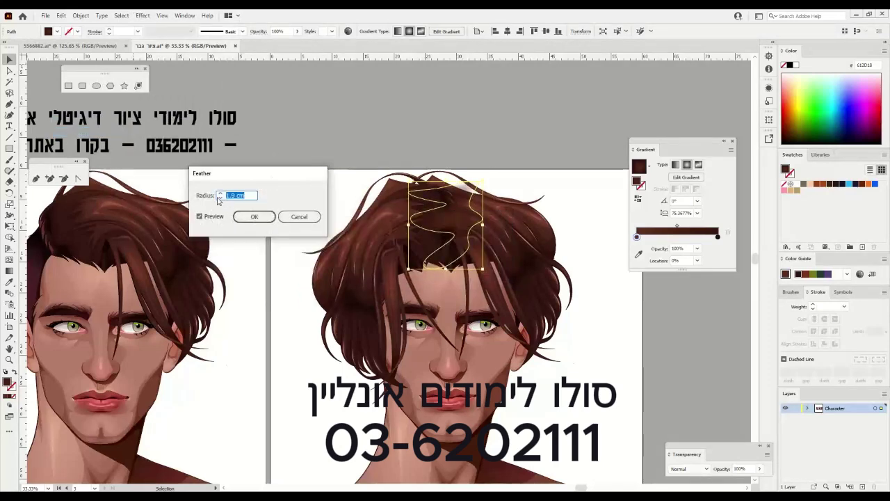
pyautogui.click(220, 199)
pyautogui.click(220, 199)
pyautogui.click(220, 199)
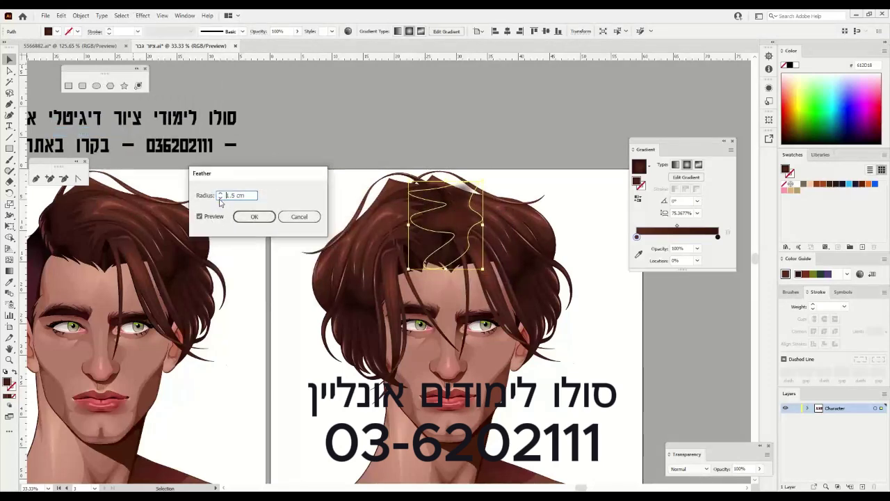
pyautogui.click(220, 198)
pyautogui.click(219, 198)
pyautogui.click(220, 198)
pyautogui.click(252, 217)
pyautogui.click(512, 111)
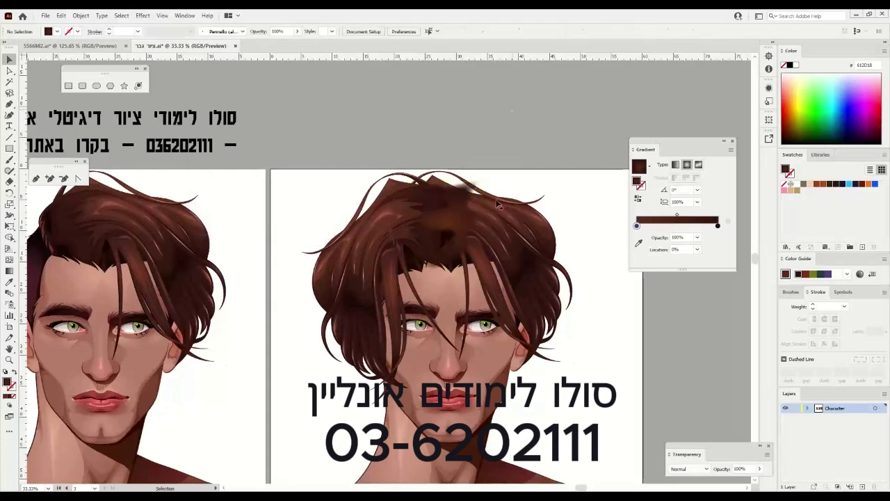
# Set the feathered hair patch's opacity to 46%.
pyautogui.click(434, 220)
pyautogui.hotkey('ctrl', '+')
pyautogui.hotkey('ctrl', '+')
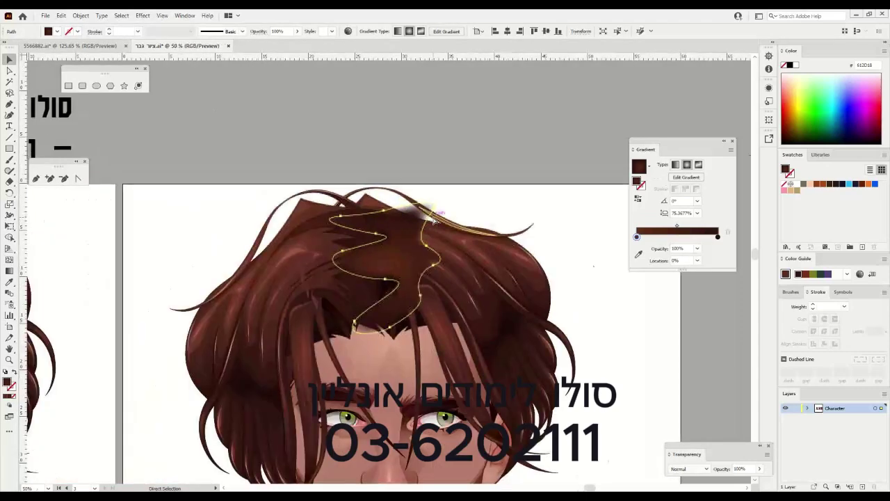
pyautogui.click(298, 31)
pyautogui.moveTo(284, 46); pyautogui.dragTo(277, 46)
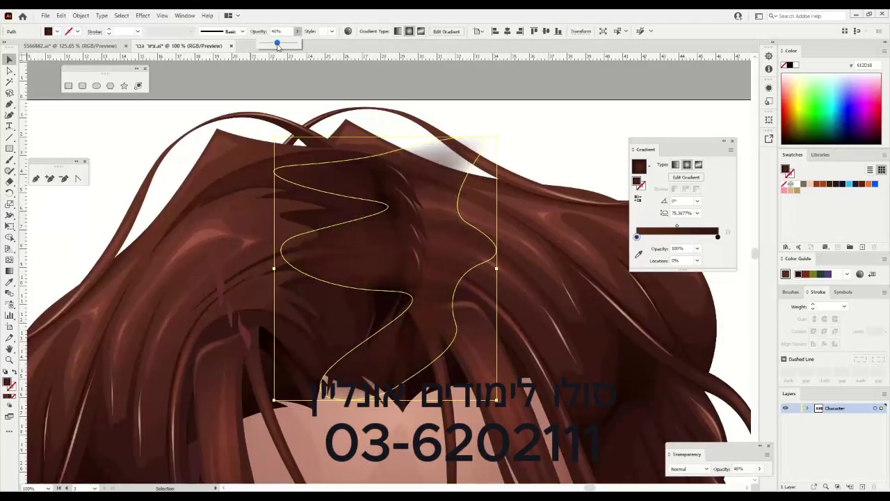
pyautogui.click(531, 116)
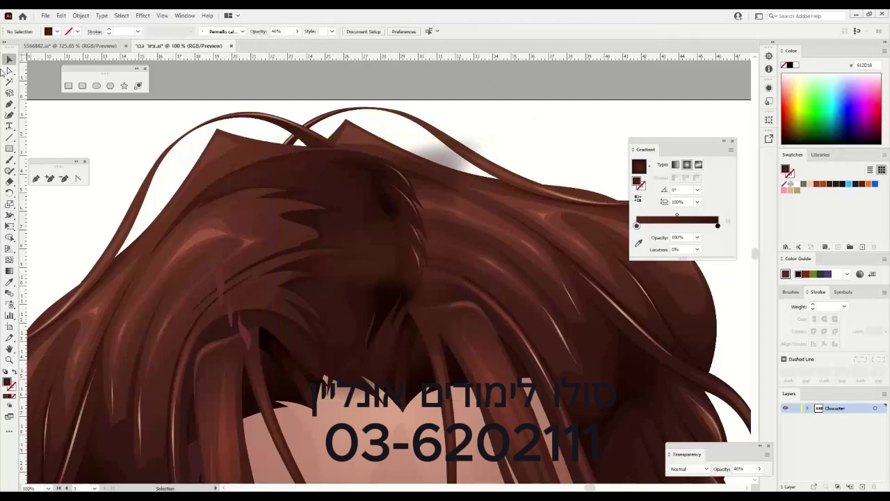
# Reshape the patch's upper-right corner by moving its anchor point and handle inward so the blur stays within the hair.
pyautogui.click(10, 71)
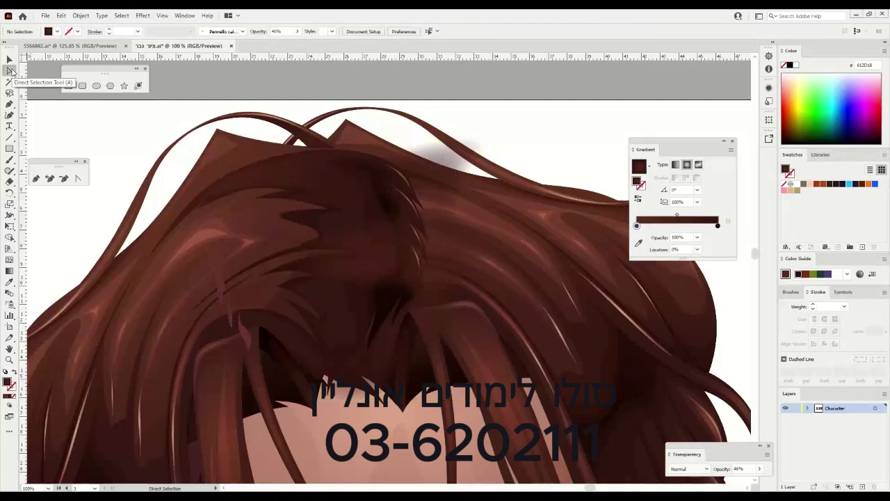
pyautogui.hotkey('ctrl', 'y')
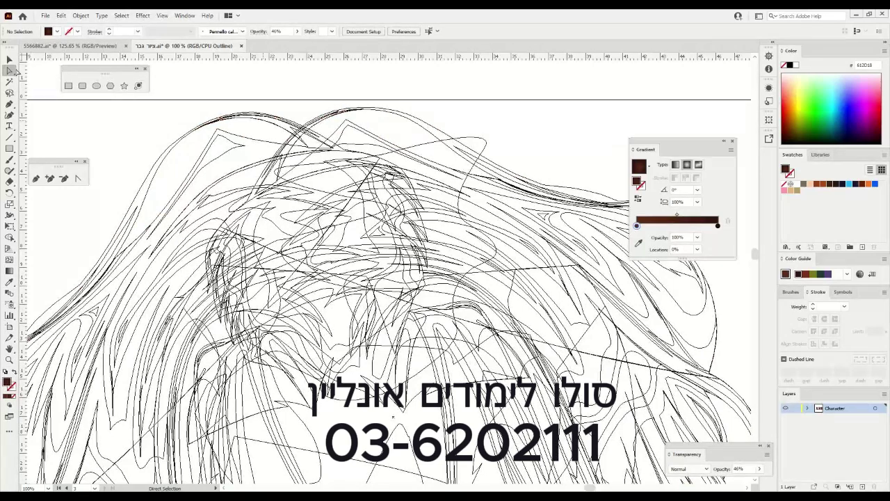
pyautogui.click(480, 132)
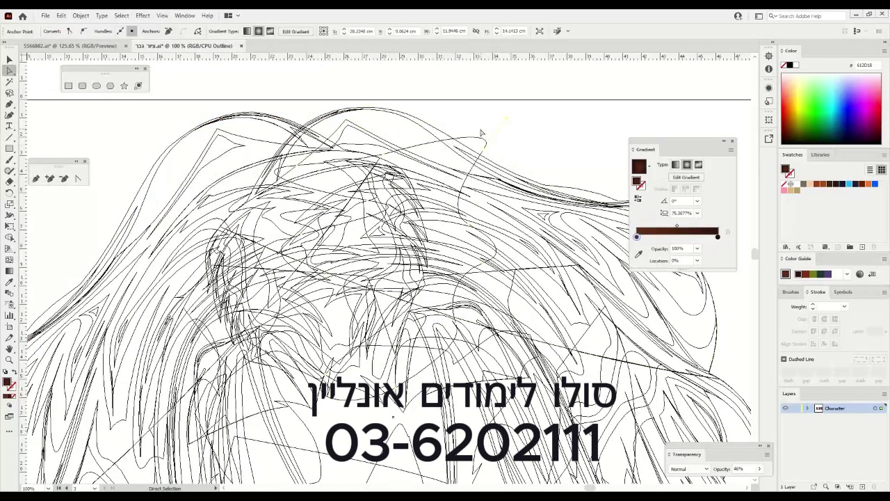
pyautogui.hotkey('ctrl', 'y')
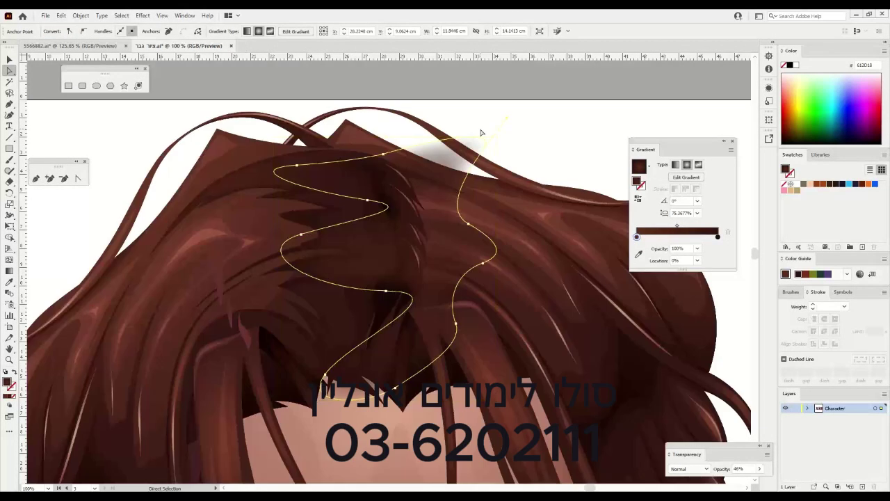
pyautogui.moveTo(506, 120); pyautogui.dragTo(431, 133)
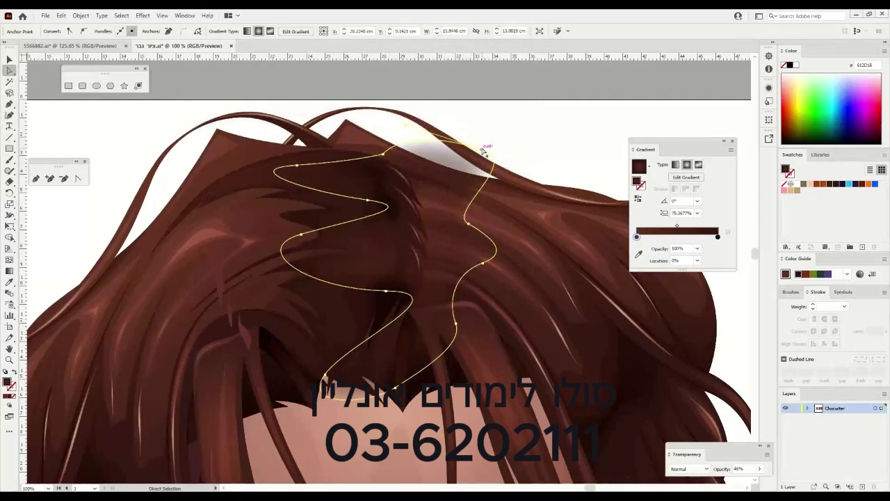
pyautogui.moveTo(485, 151); pyautogui.dragTo(437, 164)
pyautogui.click(498, 122)
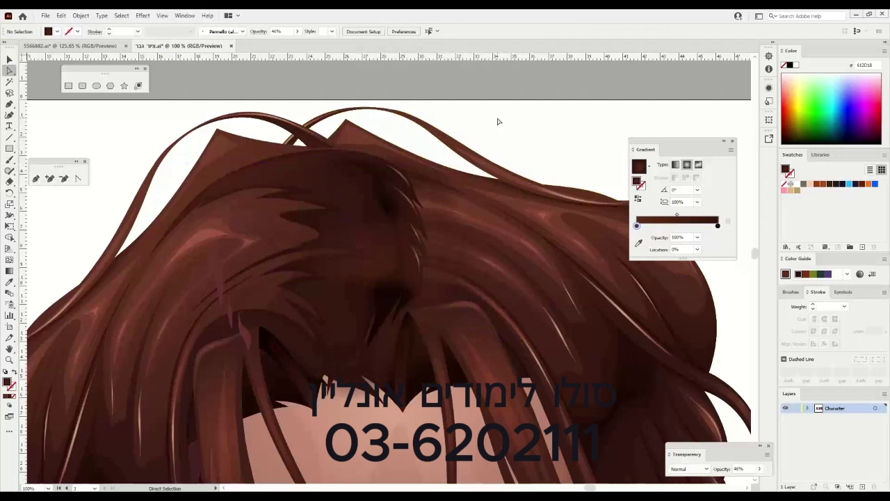
# Raise the opacity of the feathered patch over the hair seam to 79%.
pyautogui.hotkey('ctrl', '+')
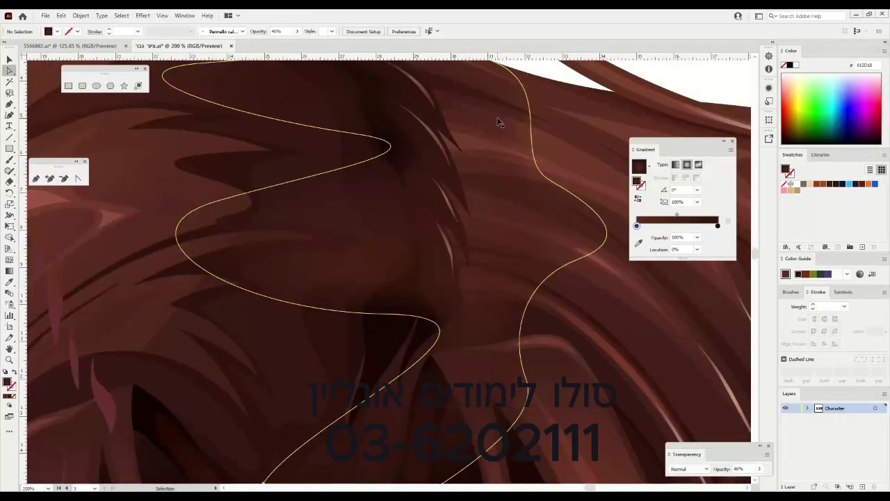
pyautogui.hotkey('ctrl', '0')
pyautogui.press('v')
pyautogui.click(358, 117)
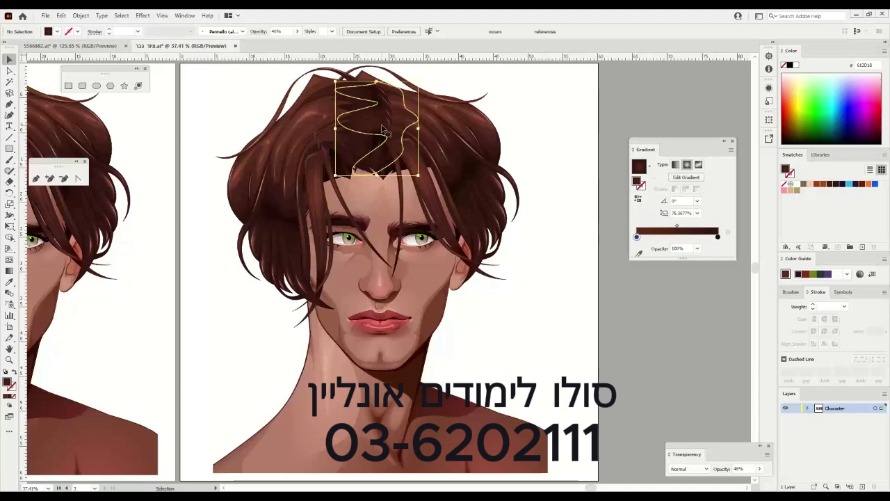
pyautogui.click(298, 31)
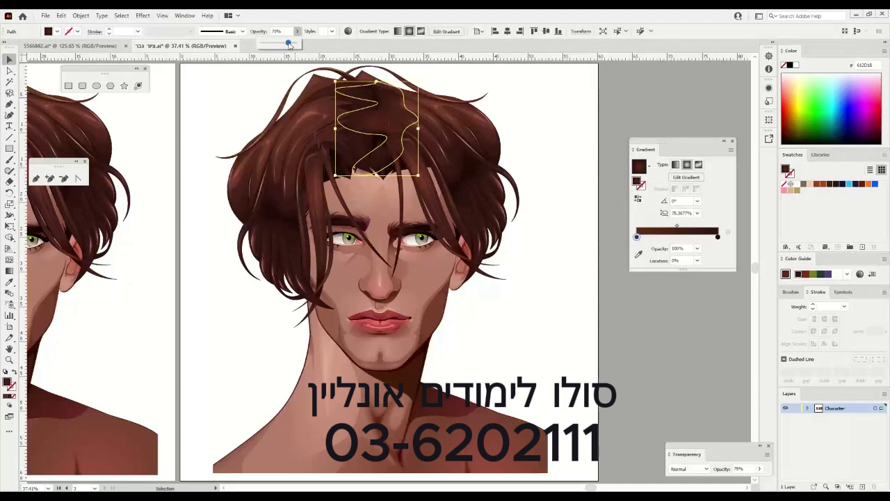
# Set the opacity of the feathered patch over the hair seam to 78%.
pyautogui.moveTo(291, 45); pyautogui.dragTo(293, 45)
pyautogui.click(509, 94)
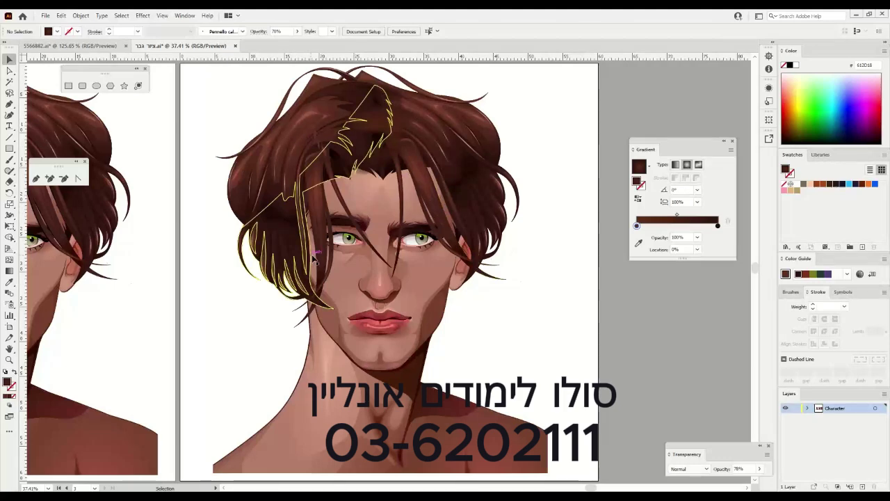
pyautogui.click(316, 255)
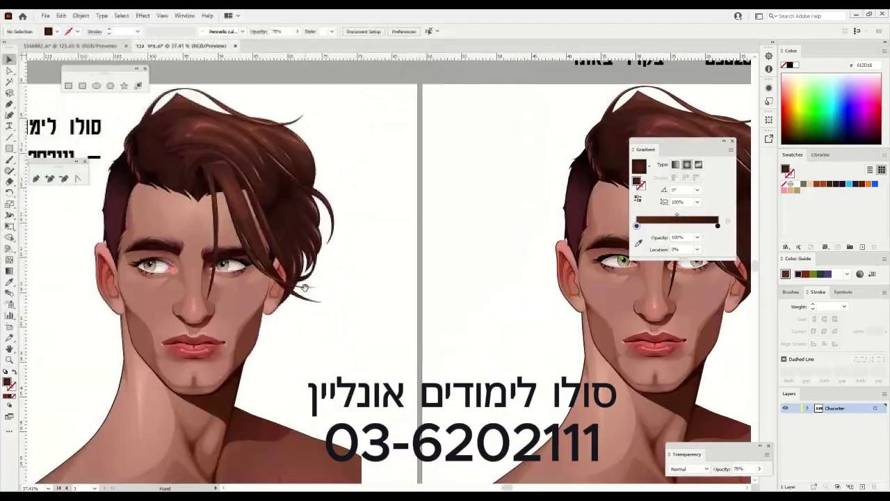
# Lasso the anchor points at the peak of the original portrait's hair and shift them slightly toward the short-haired side.
pyautogui.moveTo(313, 293); pyautogui.dragTo(350, 370)
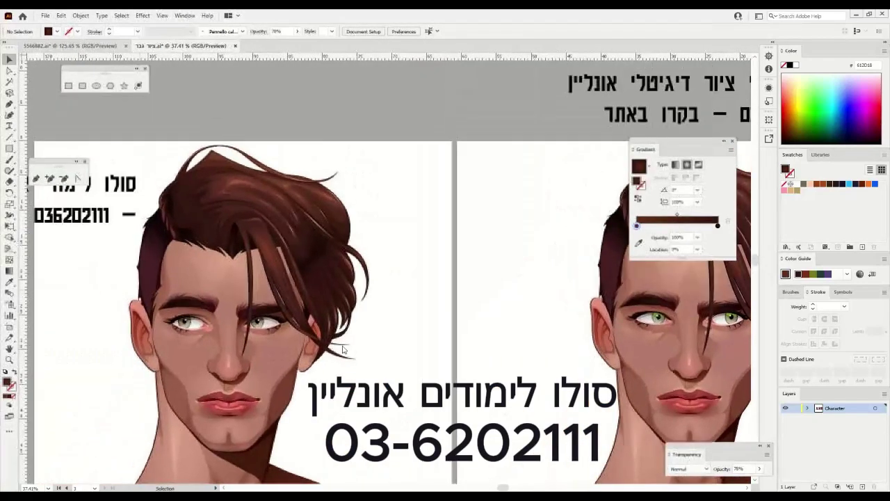
pyautogui.click(11, 361)
pyautogui.click(221, 149)
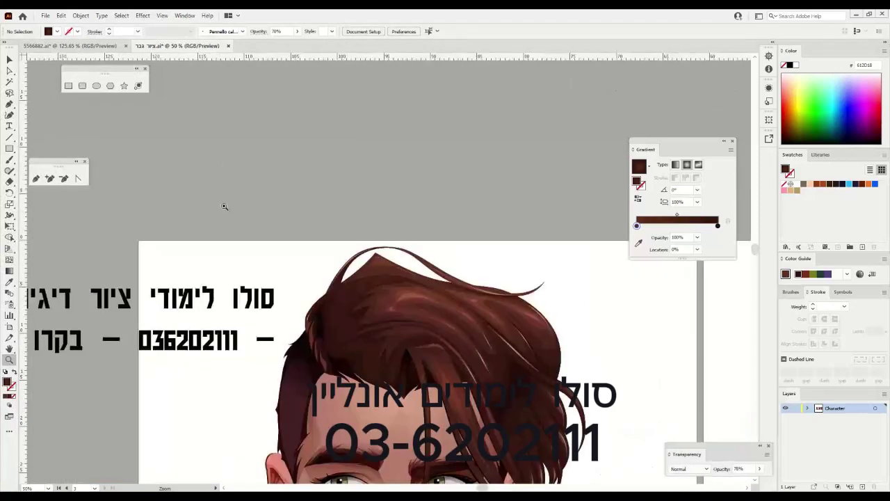
pyautogui.click(382, 257)
pyautogui.click(378, 289)
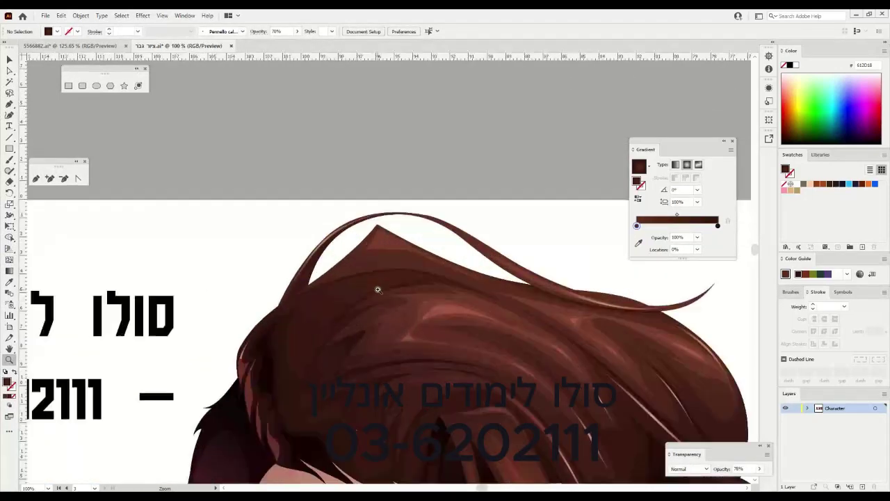
pyautogui.click(372, 249)
pyautogui.click(333, 233)
pyautogui.click(10, 93)
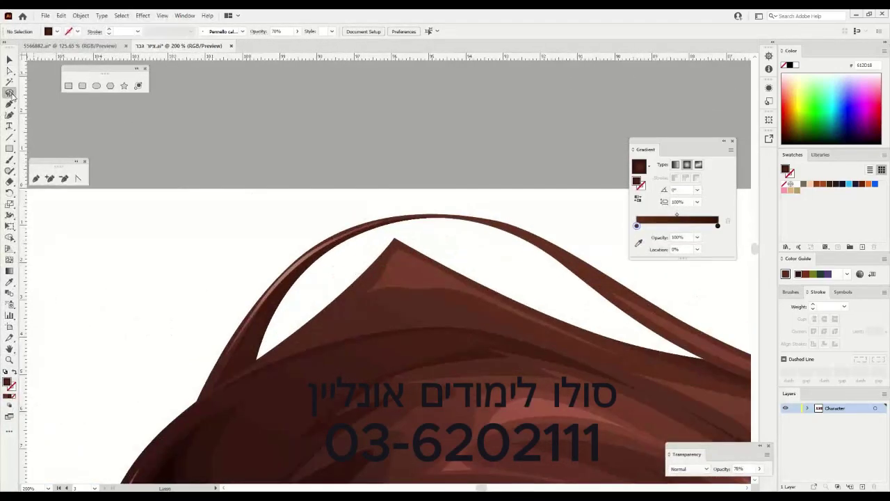
pyautogui.moveTo(417, 233); pyautogui.dragTo(373, 241)
pyautogui.moveTo(409, 276)
pyautogui.mouseDown()
pyautogui.moveTo(422, 241)
pyautogui.moveTo(420, 250)
pyautogui.moveTo(400, 234)
pyautogui.mouseUp()
pyautogui.click(9, 61)
pyautogui.click(10, 70)
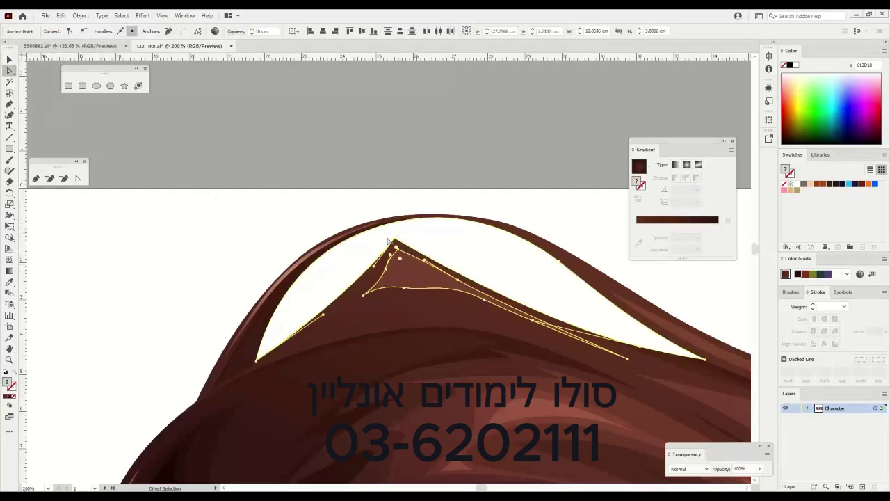
pyautogui.moveTo(410, 246); pyautogui.dragTo(388, 242)
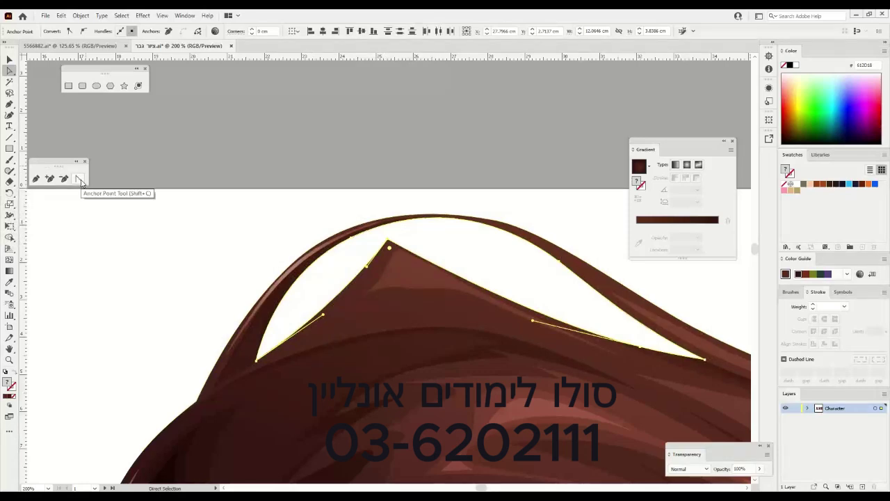
# Convert the hair peak's selected anchor points to smooth and adjust their handle to round off the tip.
pyautogui.click(83, 31)
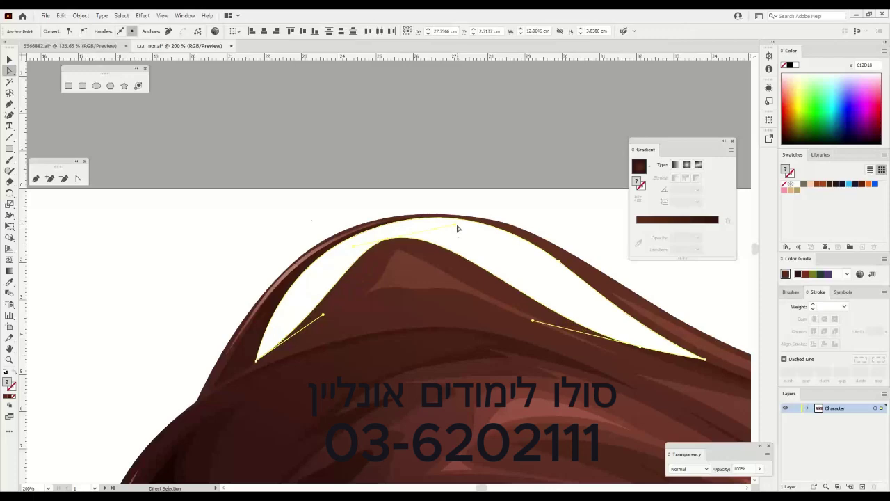
pyautogui.moveTo(453, 225); pyautogui.dragTo(435, 222)
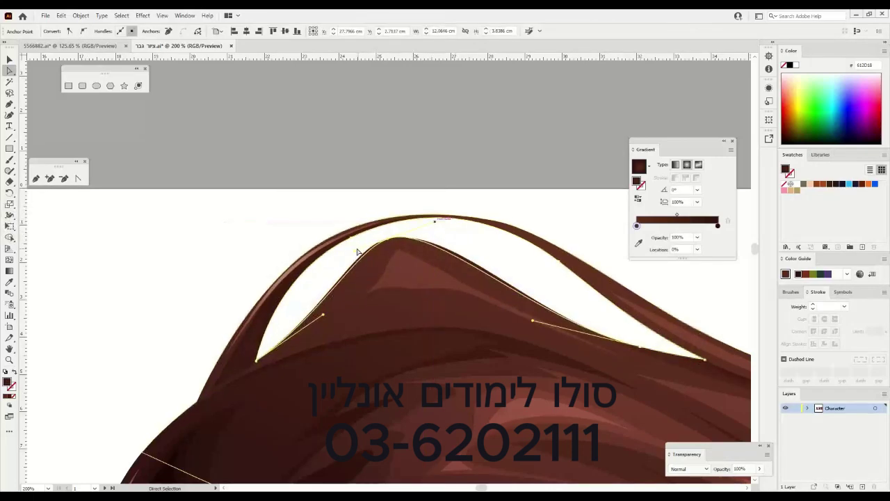
pyautogui.click(314, 186)
pyautogui.moveTo(335, 286); pyautogui.dragTo(319, 138)
pyautogui.moveTo(353, 317); pyautogui.dragTo(320, 276)
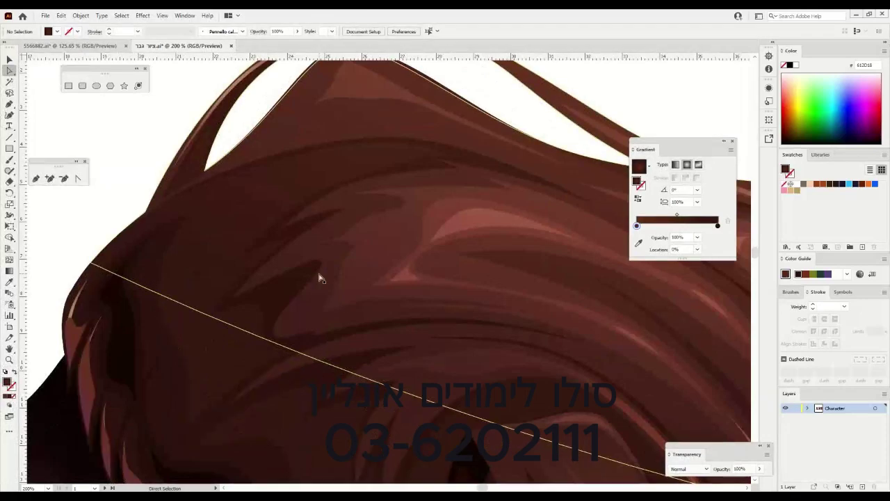
pyautogui.hotkey('ctrl', '0')
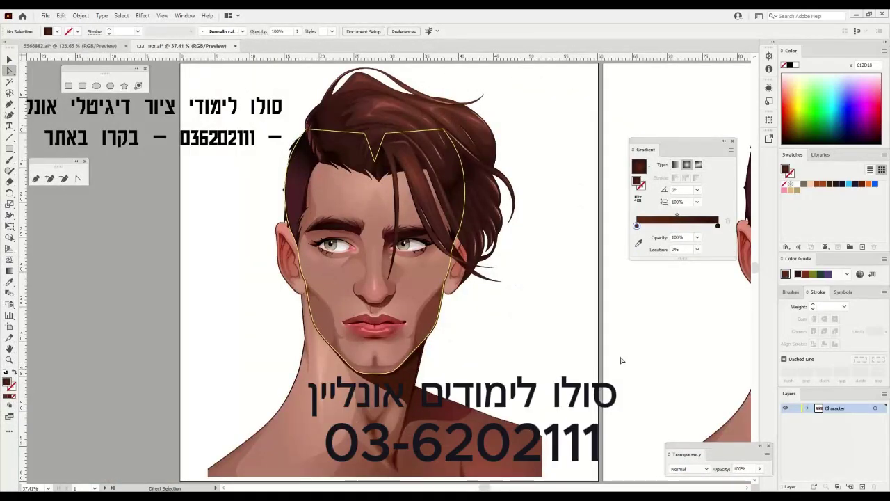
# Reshape the loose hair strand crossing the covered ear by moving its tip anchor downward and adjusting the curve handle.
pyautogui.click(497, 280)
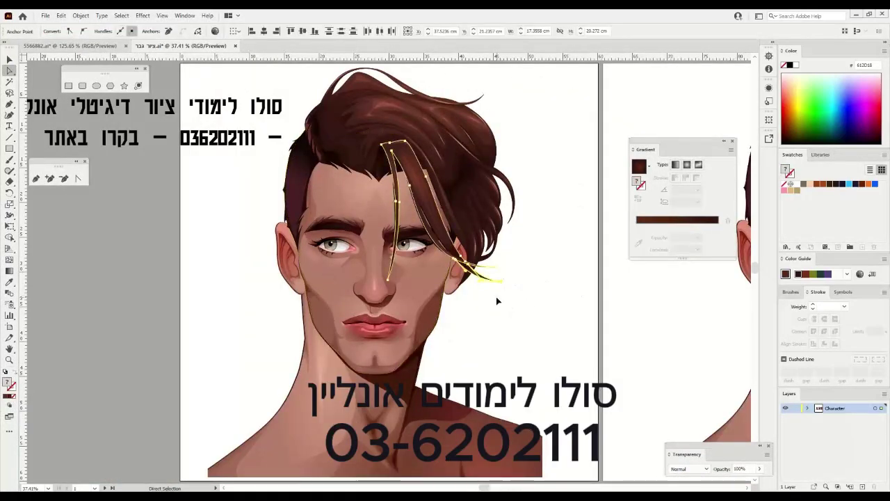
pyautogui.hotkey('ctrl', '+')
pyautogui.hotkey('ctrl', '+')
pyautogui.moveTo(330, 348); pyautogui.dragTo(417, 326)
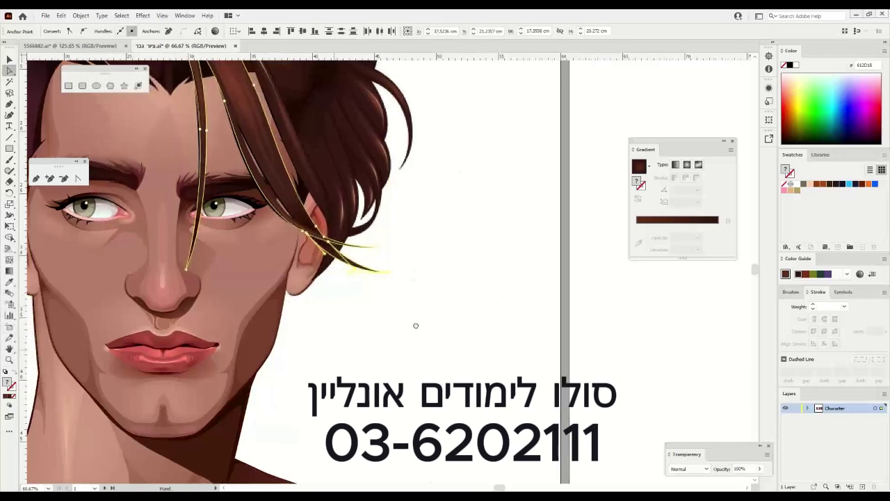
pyautogui.press('v')
pyautogui.hotkey('ctrl', '+')
pyautogui.hotkey('ctrl', '+')
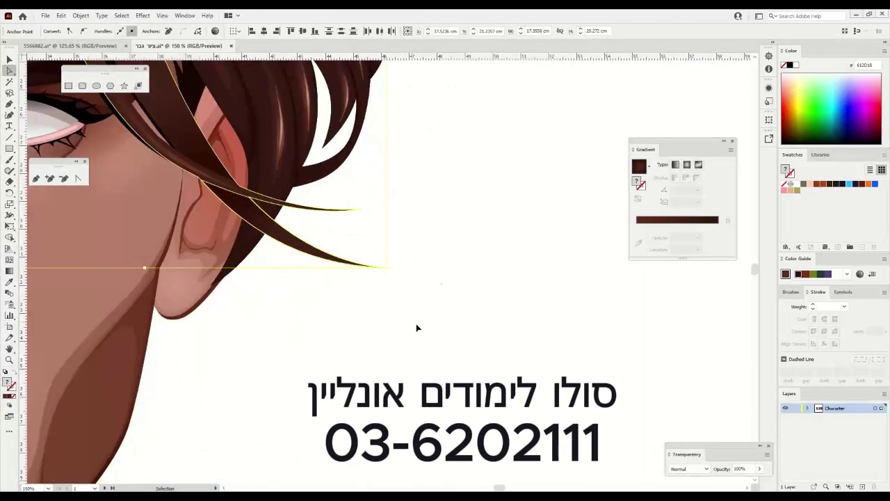
pyautogui.press('a')
pyautogui.hotkey('ctrl', '+')
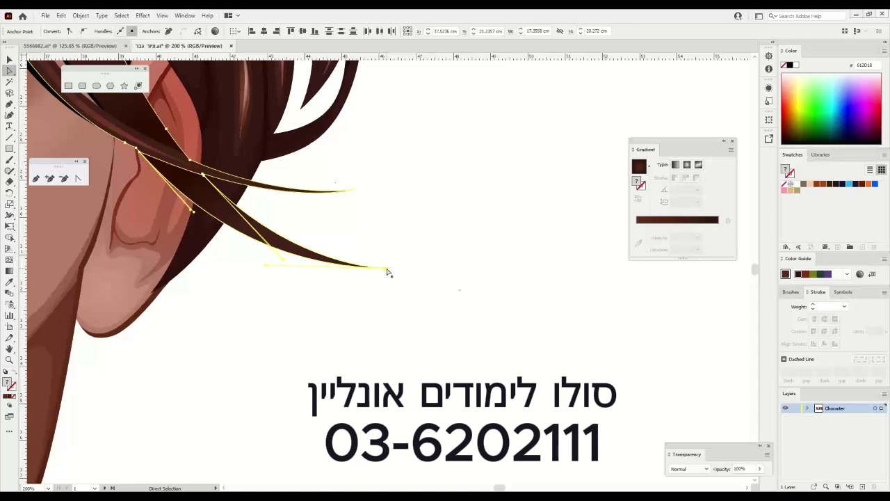
pyautogui.moveTo(388, 270); pyautogui.dragTo(339, 364)
pyautogui.moveTo(236, 360); pyautogui.dragTo(259, 289)
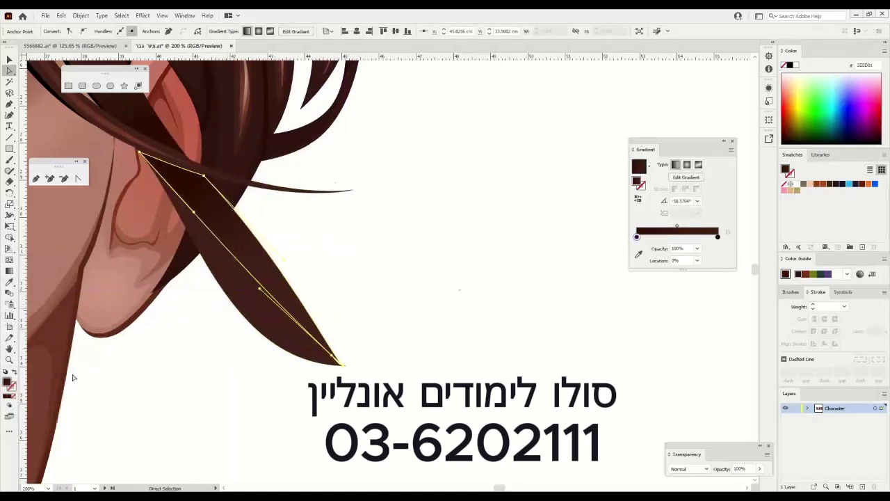
# Fill the reshaped strand's upper piece with the solid brown 724C44.
pyautogui.doubleClick(6, 382)
pyautogui.moveTo(258, 183); pyautogui.dragTo(257, 160)
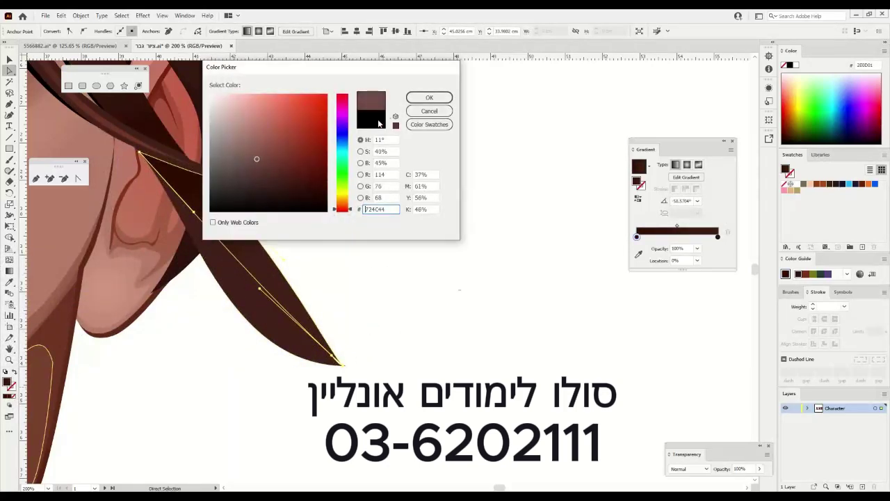
pyautogui.click(429, 98)
pyautogui.click(456, 352)
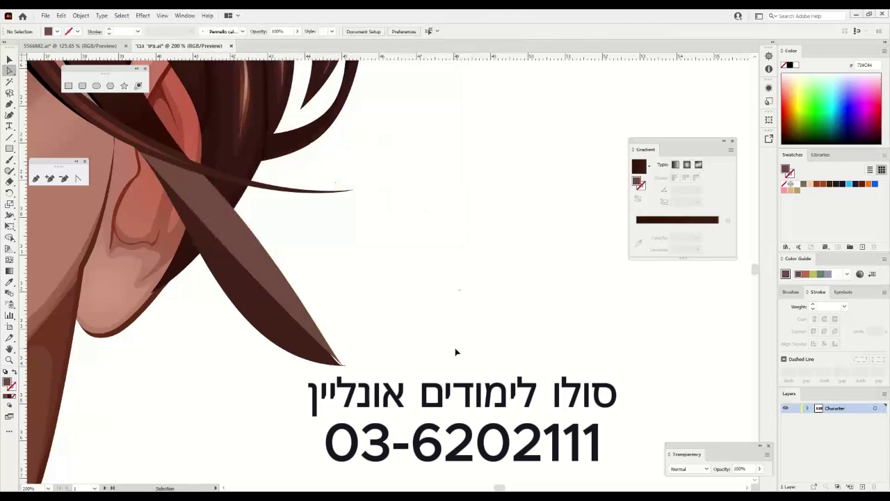
pyautogui.hotkey('ctrl', '0')
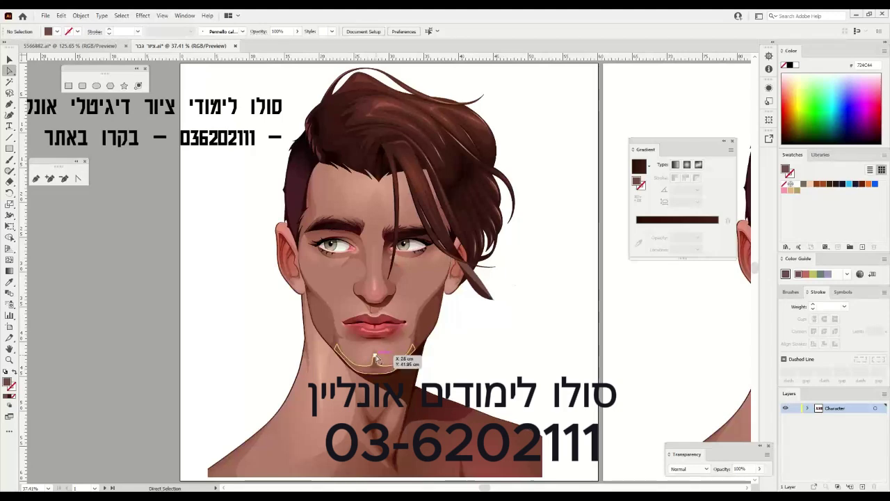
# Try pulling anchor points of the exposed ear's inner shapes out beyond the head, and undo the distortions.
pyautogui.moveTo(289, 264); pyautogui.dragTo(209, 298)
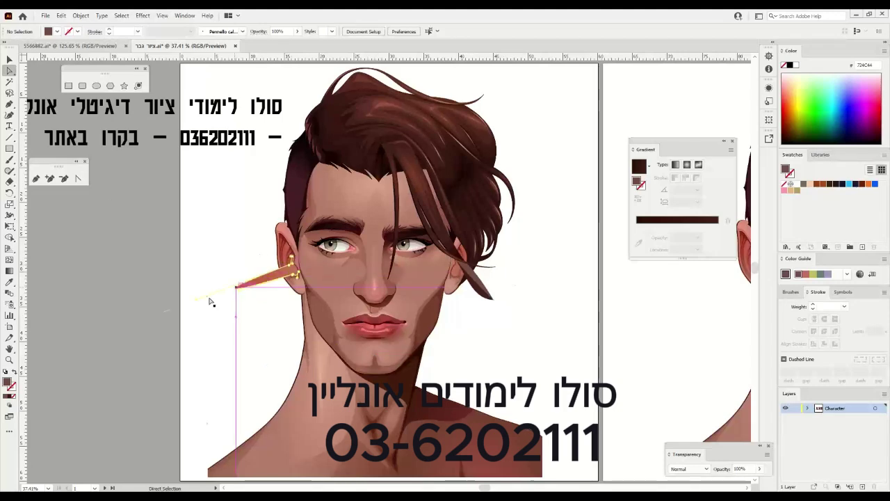
pyautogui.hotkey('ctrl', 'z')
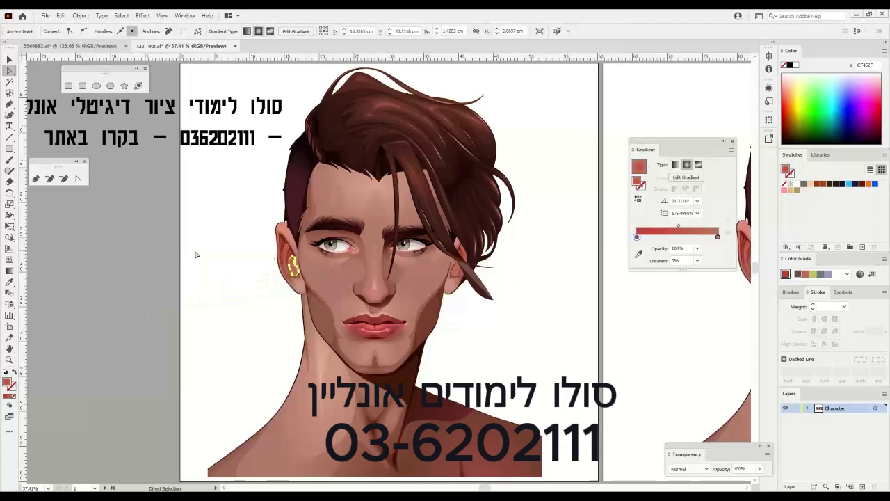
pyautogui.click(197, 255)
pyautogui.moveTo(287, 252); pyautogui.dragTo(194, 249)
pyautogui.hotkey('ctrl', 'z')
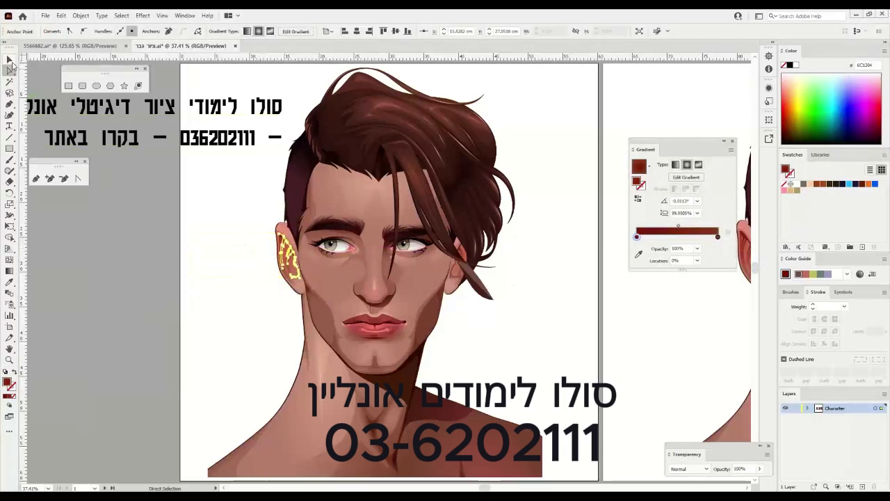
# Ungroup the original portrait and its nested group so the exposed ear can be selected separately.
pyautogui.press('v')
pyautogui.click(278, 259)
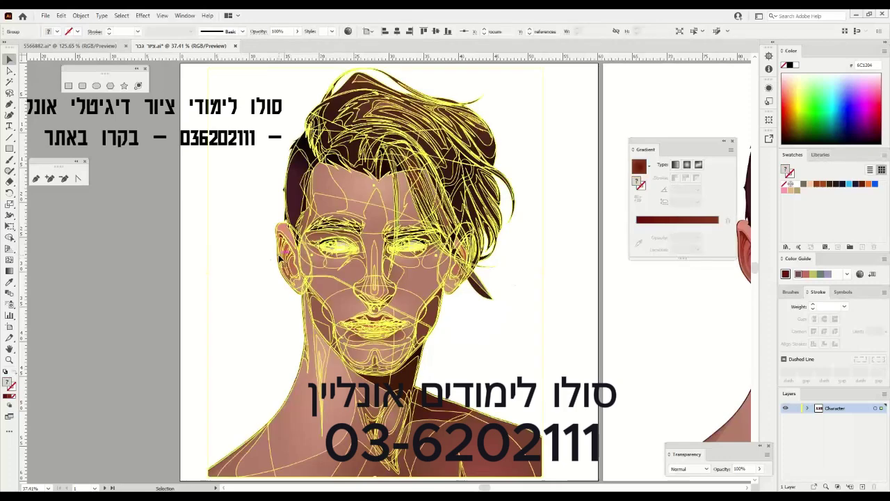
pyautogui.rightClick(281, 257)
pyautogui.click(305, 332)
pyautogui.click(277, 267)
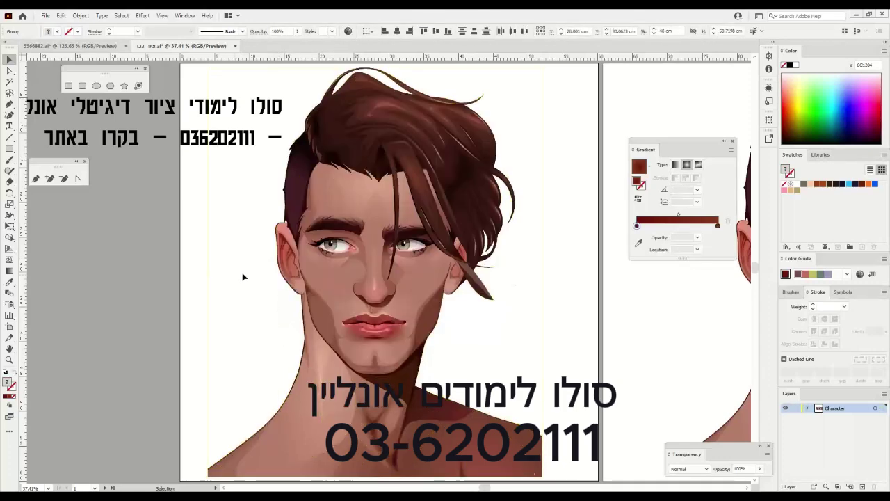
pyautogui.click(277, 266)
pyautogui.rightClick(293, 264)
pyautogui.click(297, 340)
pyautogui.click(249, 312)
# Ungroup the exposed ear's nested groups to separate its outline from its inner shading.
pyautogui.click(293, 264)
pyautogui.rightClick(293, 263)
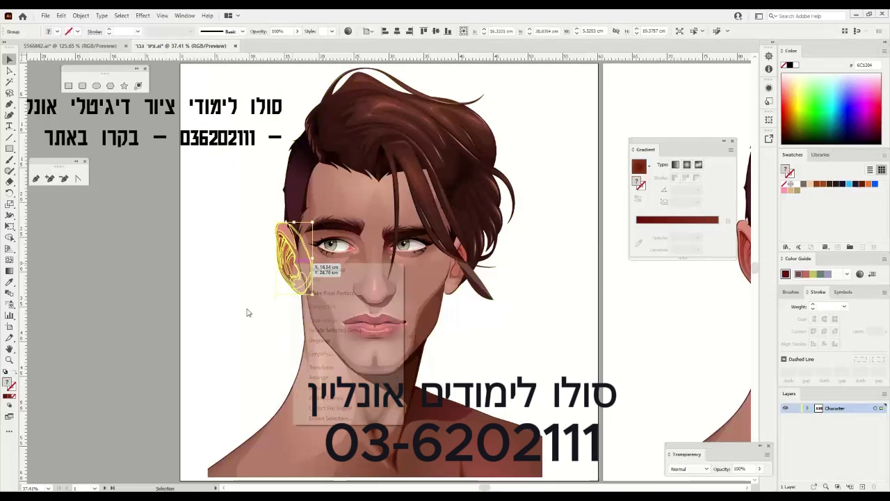
pyautogui.click(311, 354)
pyautogui.click(232, 314)
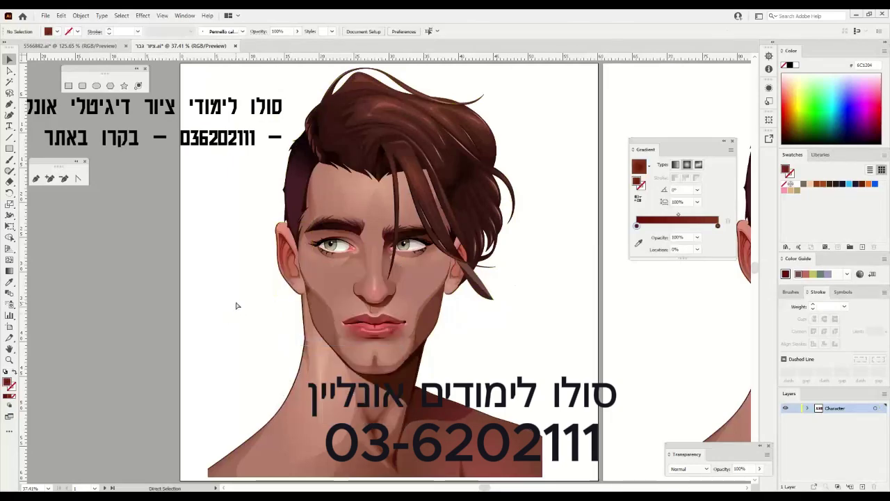
pyautogui.hotkey('ctrl', '+')
pyautogui.hotkey('ctrl', '+')
pyautogui.hotkey('ctrl', '+')
pyautogui.hotkey('ctrl', '+')
pyautogui.press('space')
pyautogui.moveTo(216, 311); pyautogui.dragTo(578, 340)
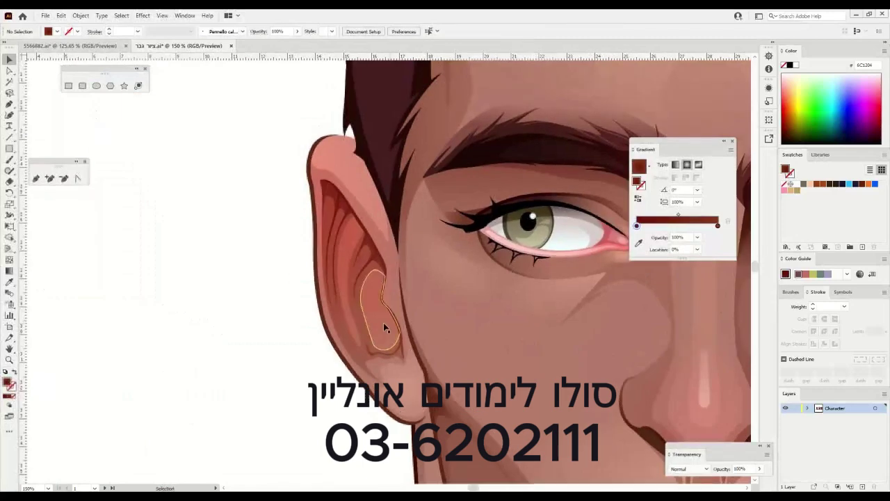
pyautogui.click(375, 324)
pyautogui.rightClick(375, 324)
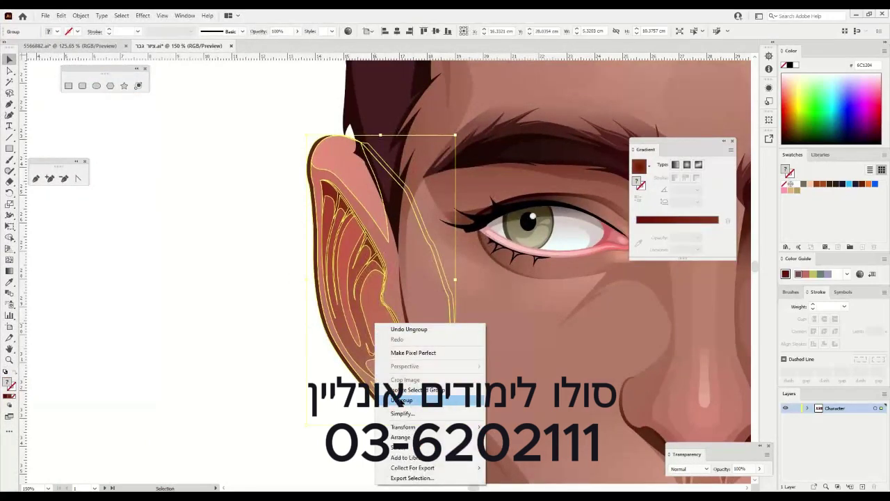
pyautogui.click(405, 401)
pyautogui.click(242, 327)
# Ungroup the ear's inner shading and its nested red group into individual shapes.
pyautogui.click(377, 313)
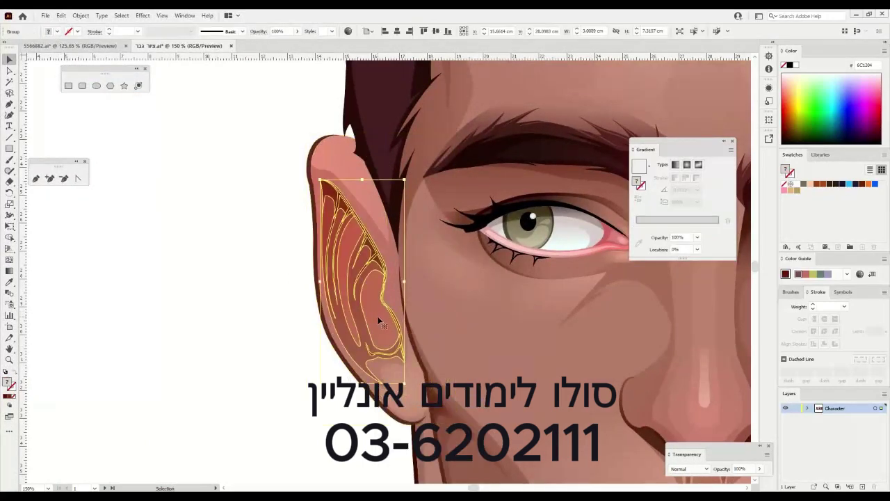
pyautogui.rightClick(377, 316)
pyautogui.click(405, 394)
pyautogui.click(213, 338)
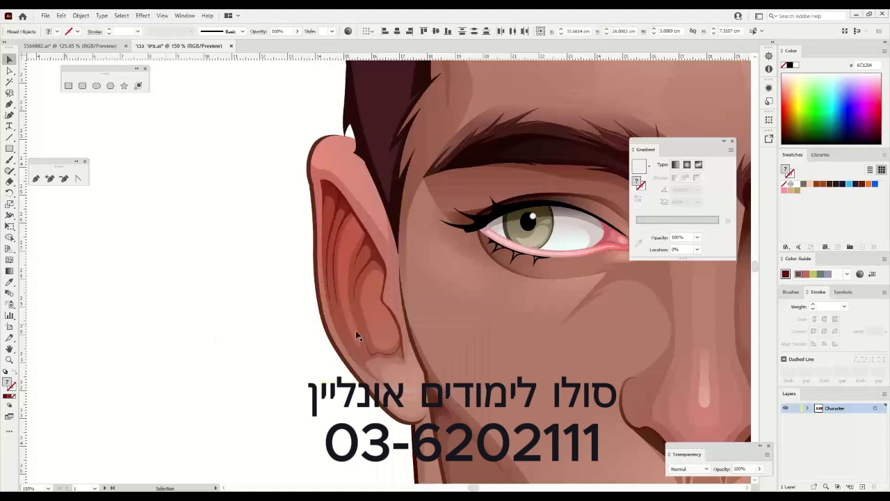
pyautogui.click(376, 315)
pyautogui.rightClick(376, 314)
pyautogui.click(405, 391)
pyautogui.click(293, 373)
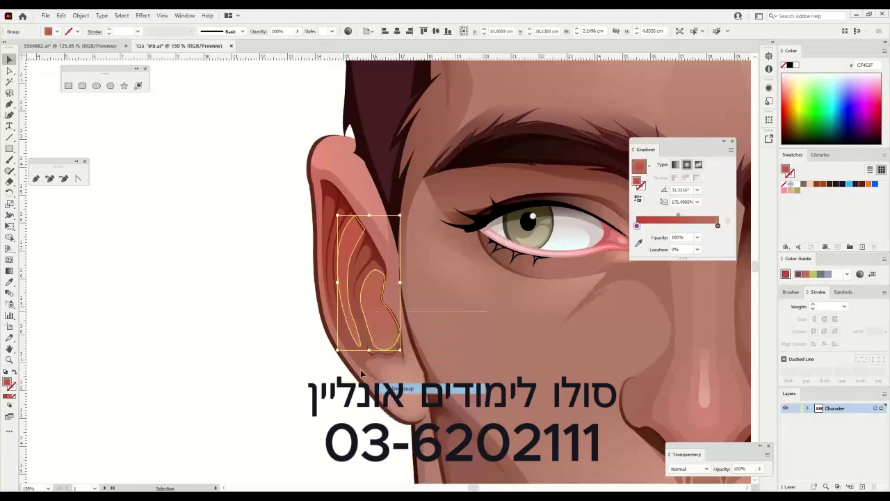
# Try moving the ear's red inner shapes onto the blank area beside the head, and undo the moves.
pyautogui.moveTo(375, 332); pyautogui.dragTo(218, 397)
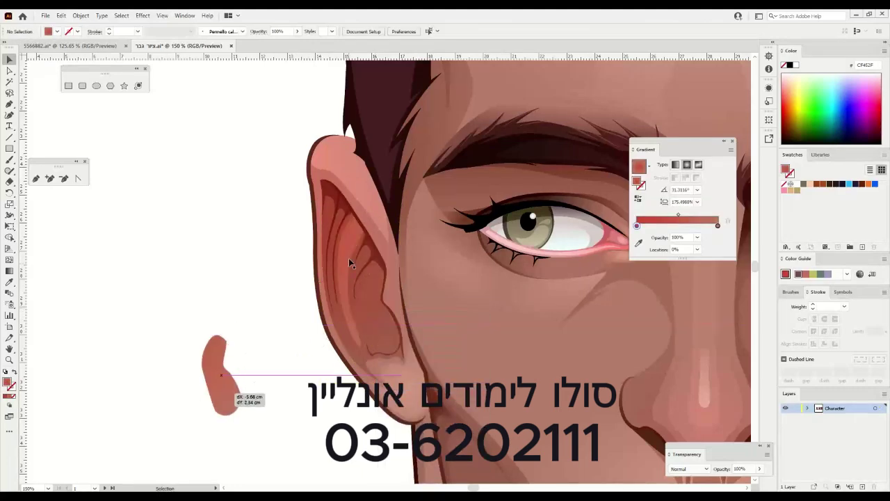
pyautogui.moveTo(350, 263); pyautogui.dragTo(178, 223)
pyautogui.moveTo(358, 248); pyautogui.dragTo(228, 293)
pyautogui.hotkey('ctrl', 'z')
pyautogui.hotkey('ctrl', 'z')
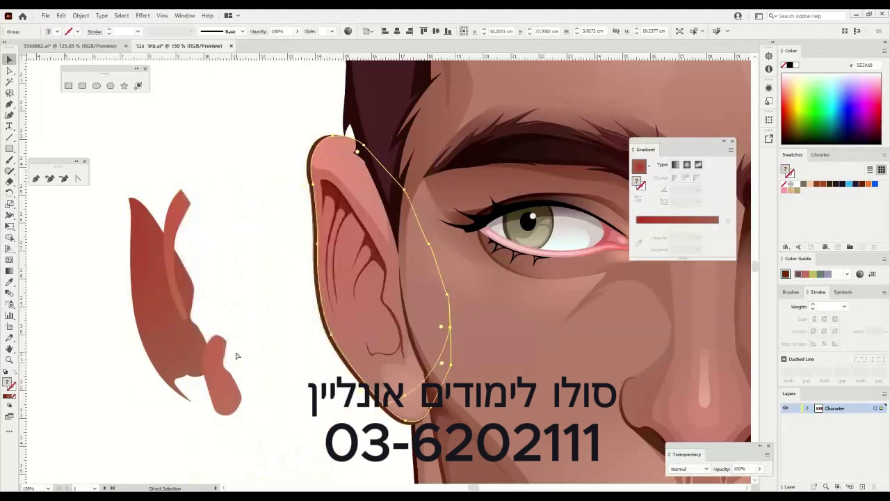
pyautogui.hotkey('ctrl', 'z')
pyautogui.hotkey('ctrl', 'z')
pyautogui.hotkey('ctrl', 'z')
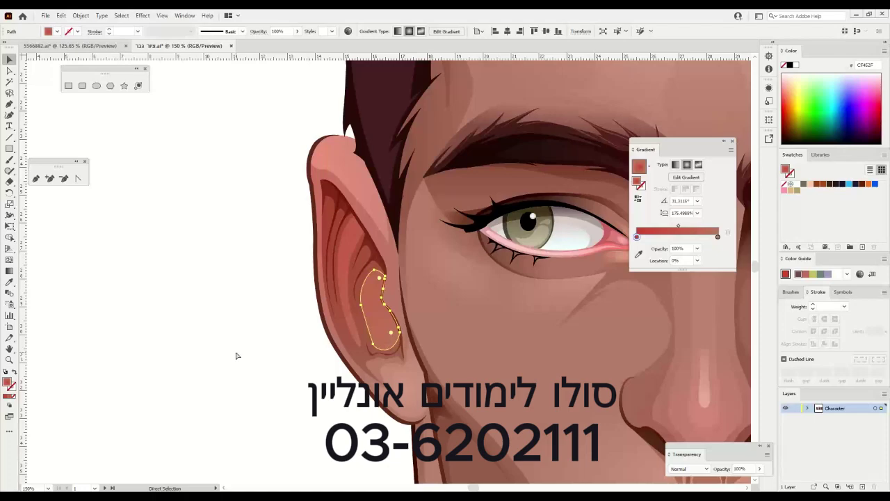
# Undo the last ear change, clear the selection and review the portrait variants across the artboards.
pyautogui.hotkey('ctrl', 'z')
pyautogui.click(235, 355)
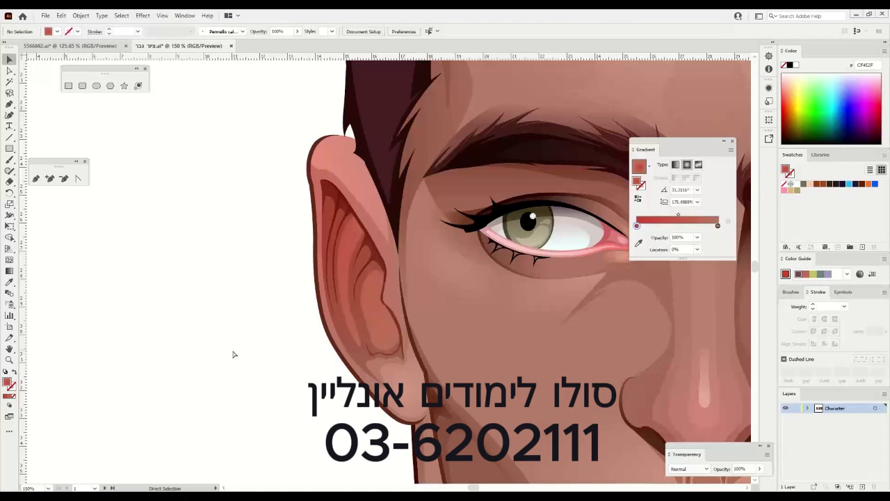
pyautogui.hotkey('ctrl', '0')
pyautogui.press('v')
pyautogui.moveTo(553, 359); pyautogui.dragTo(221, 336)
pyautogui.moveTo(241, 381); pyautogui.dragTo(233, 301)
pyautogui.click(9, 71)
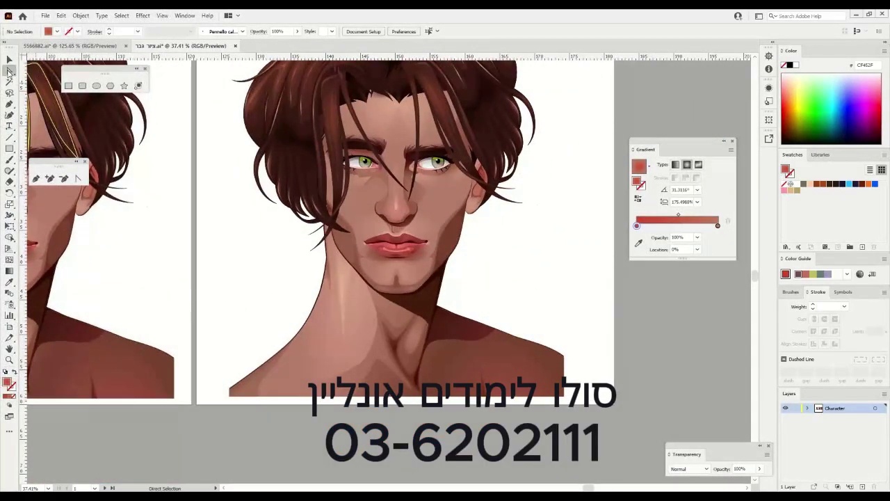
pyautogui.moveTo(274, 208); pyautogui.dragTo(674, 428)
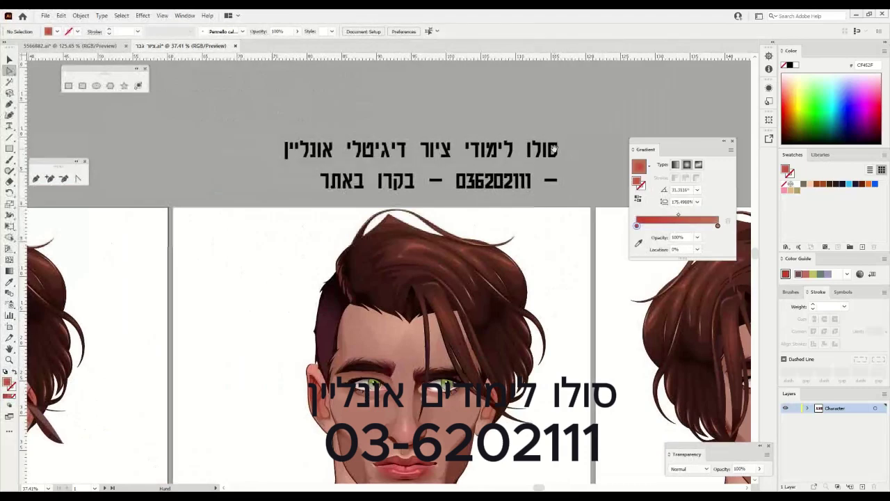
pyautogui.moveTo(557, 360); pyautogui.dragTo(424, 307)
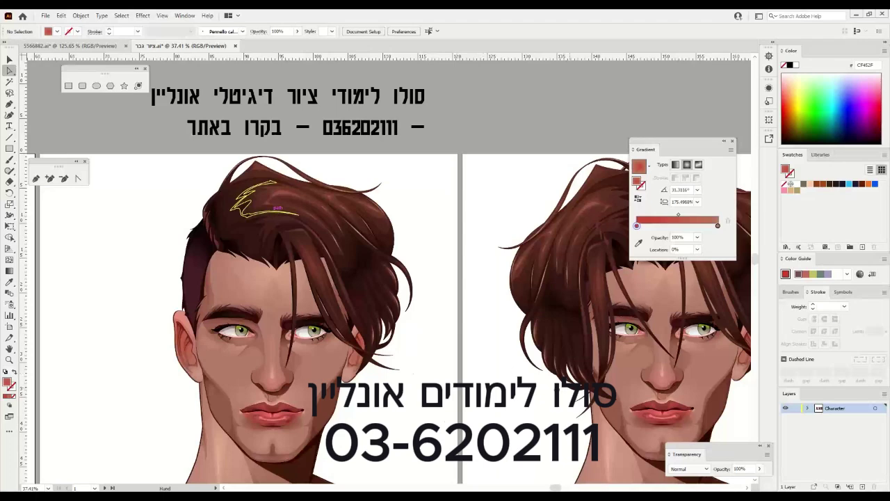
pyautogui.moveTo(431, 309); pyautogui.dragTo(227, 264)
# Select the base face shape of the portrait with hair on both sides to show its outline and anchor points.
pyautogui.press('a')
pyautogui.click(514, 319)
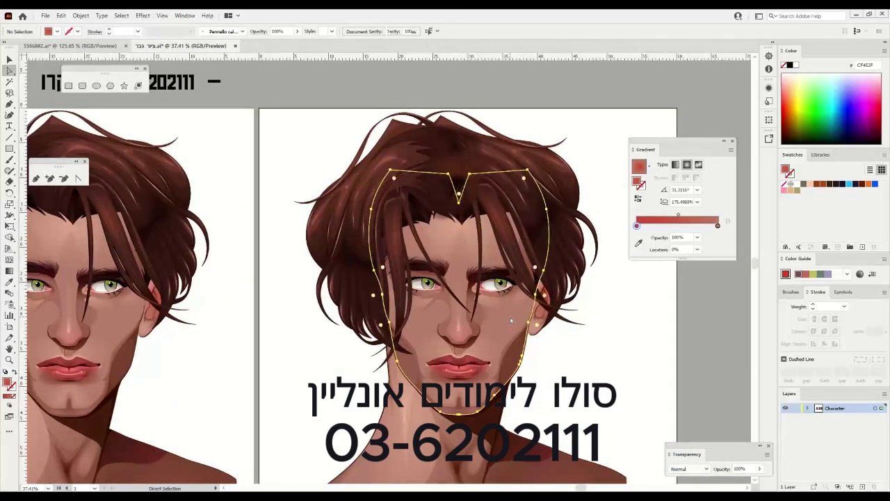
pyautogui.click(510, 317)
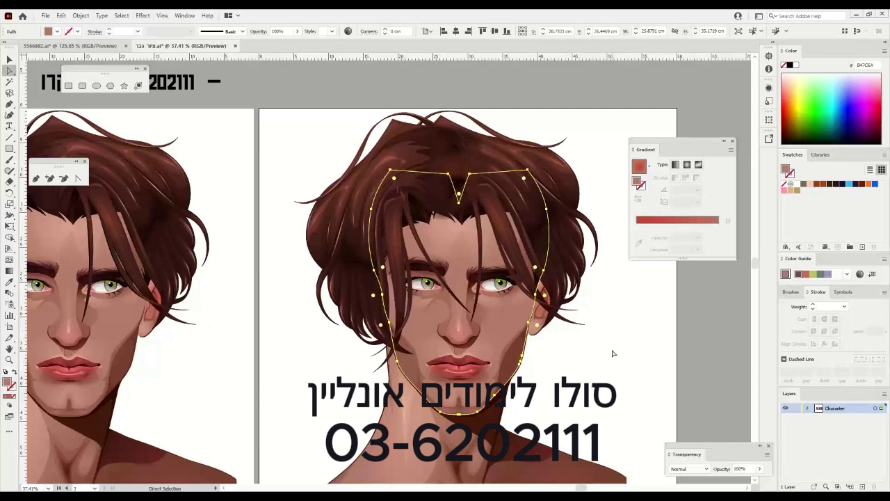
# Examine the blue-haired girl's face up close in the 2485 [Converted].eps illustration.
pyautogui.moveTo(354, 258); pyautogui.dragTo(423, 330)
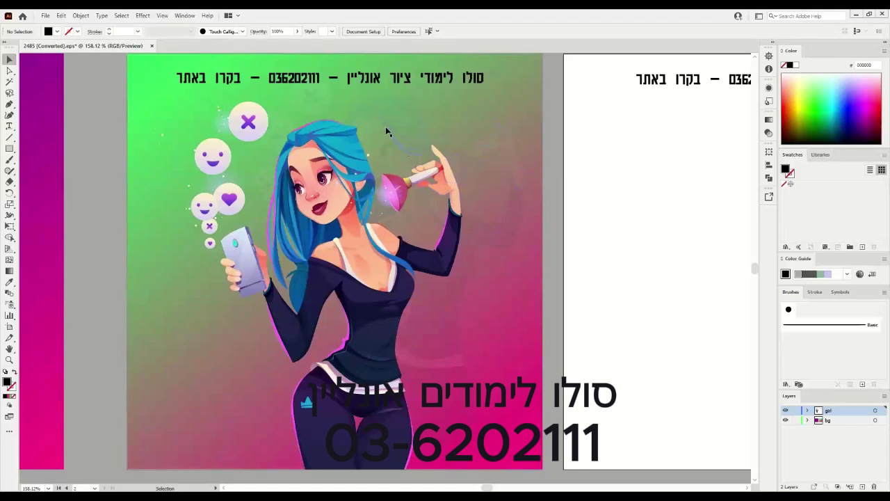
pyautogui.click(10, 360)
pyautogui.click(337, 183)
pyautogui.click(389, 258)
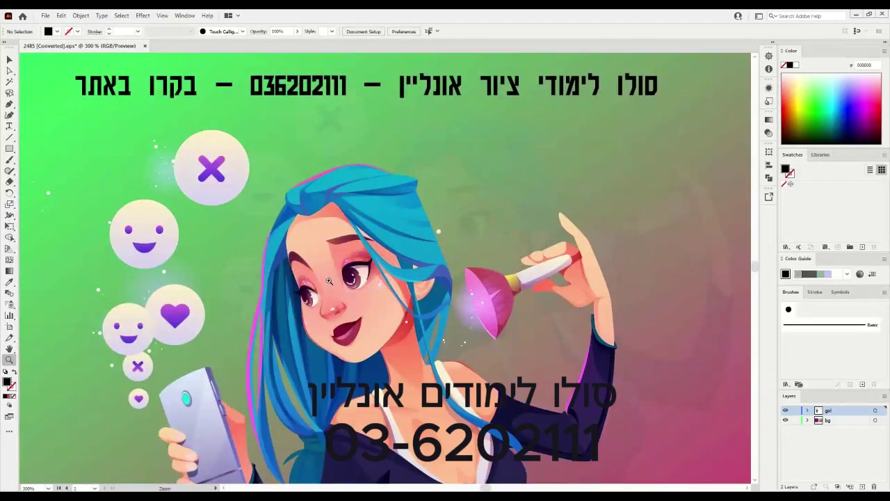
pyautogui.click(355, 280)
pyautogui.click(359, 229)
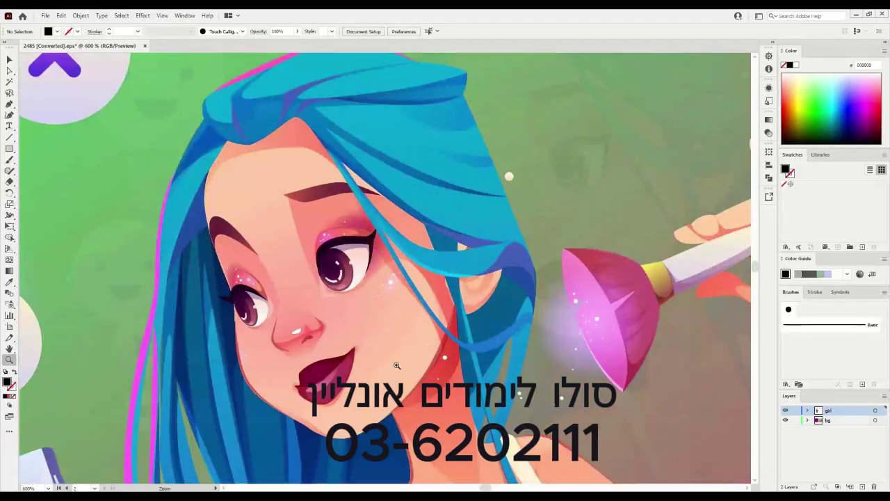
pyautogui.scroll(-2, 372, 271)
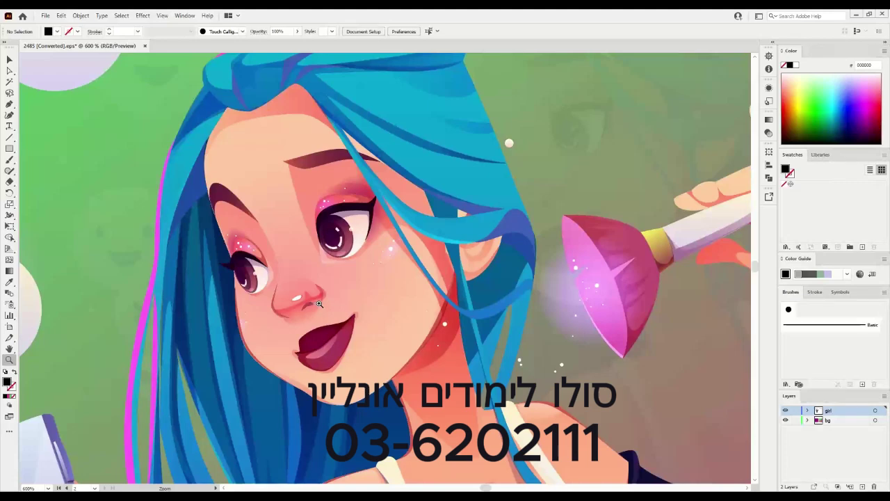
# Try moving the shading shape around the girl's eye out of the clipped artwork, and undo the moves.
pyautogui.click(10, 61)
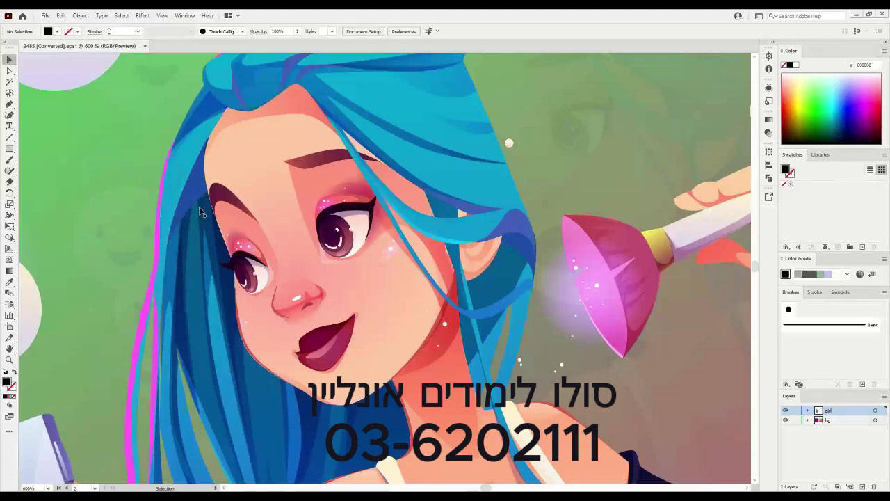
pyautogui.click(303, 182)
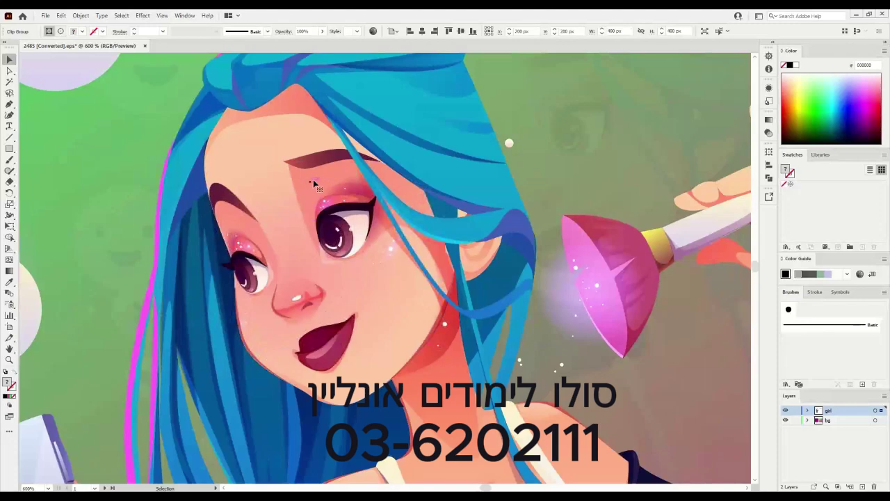
pyautogui.moveTo(320, 189); pyautogui.dragTo(294, 223)
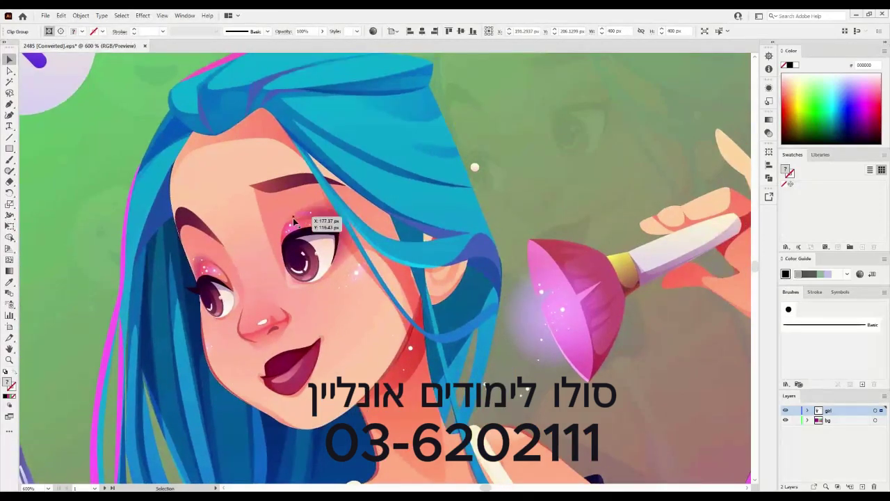
pyautogui.hotkey('ctrl', 'z')
pyautogui.press('a')
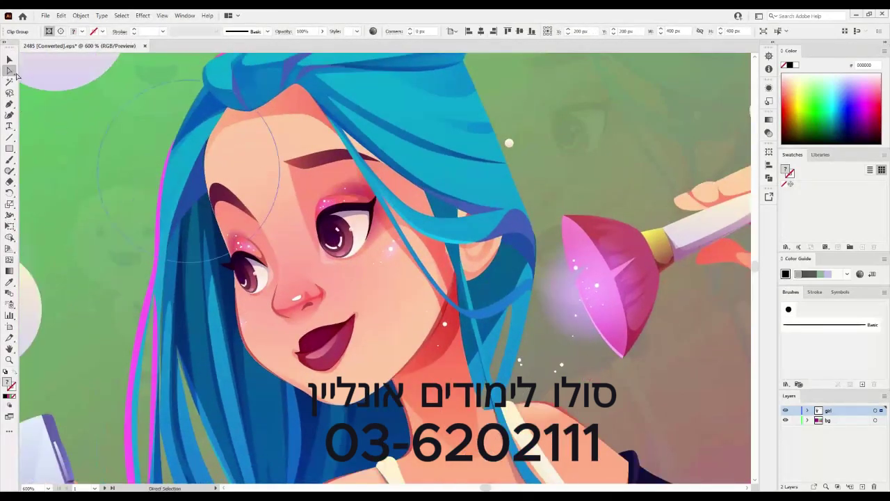
pyautogui.moveTo(304, 187); pyautogui.dragTo(302, 207)
pyautogui.hotkey('ctrl', 'z')
pyautogui.rightClick(304, 205)
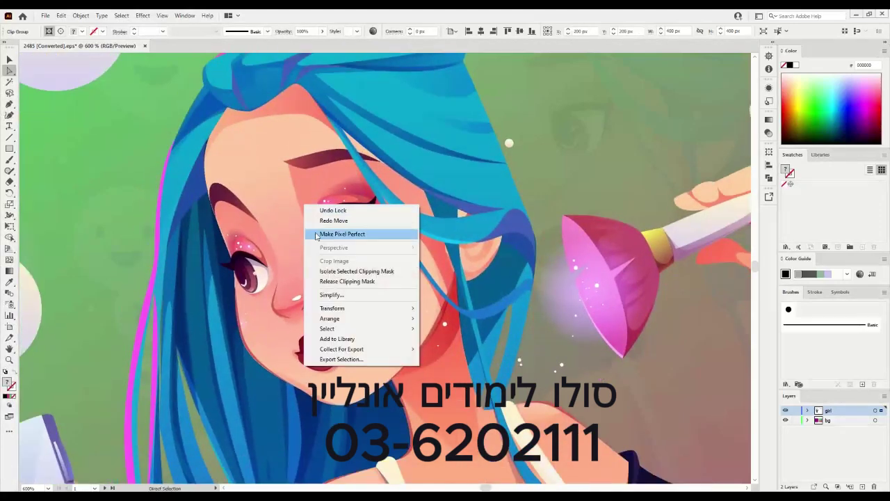
pyautogui.click(10, 59)
pyautogui.click(270, 163)
pyautogui.rightClick(271, 162)
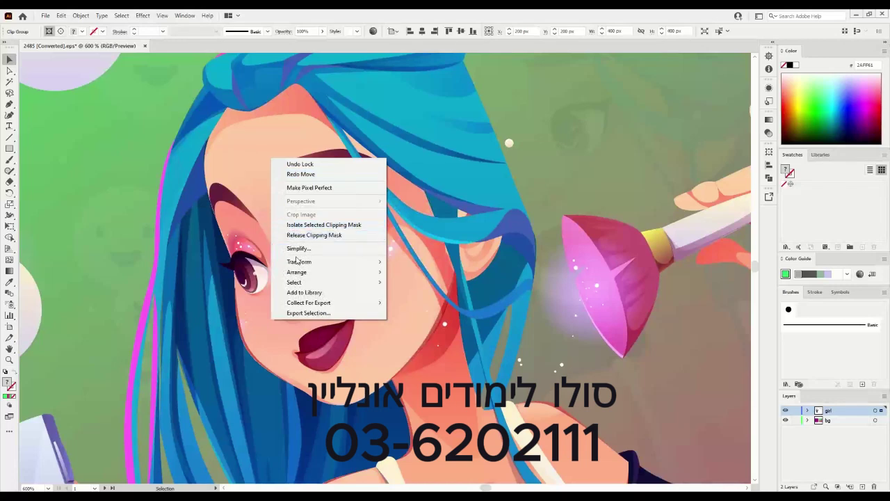
pyautogui.click(137, 213)
# Isolate the girl's clip group and its nested groups down to the single pink shading shape around the eye.
pyautogui.click(337, 185)
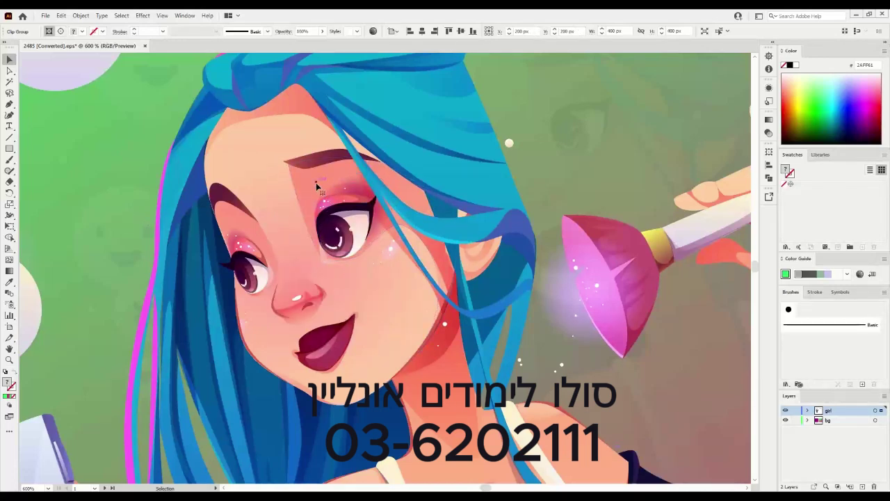
pyautogui.doubleClick(318, 185)
pyautogui.doubleClick(316, 185)
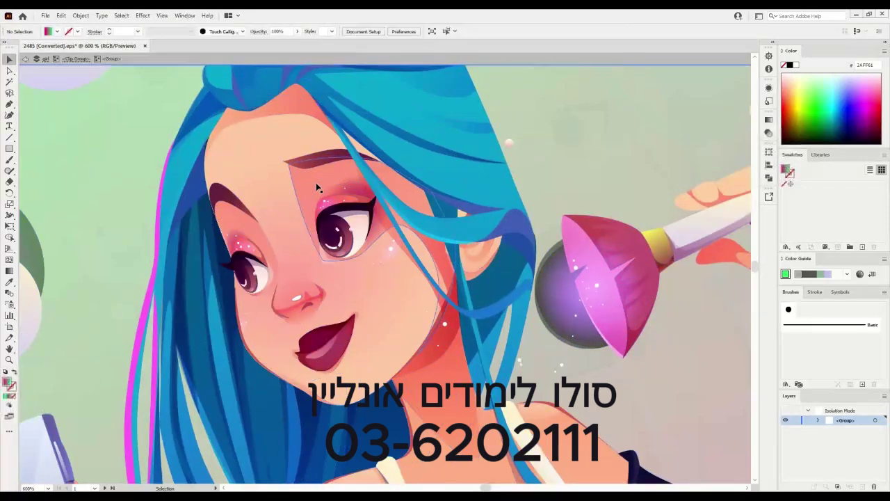
pyautogui.doubleClick(315, 181)
# Move the isolated shading shape lower on the face, copy it and paste it onto the blank artboard outside isolation mode.
pyautogui.moveTo(313, 185)
pyautogui.mouseDown()
pyautogui.moveTo(362, 233)
pyautogui.moveTo(364, 249)
pyautogui.moveTo(332, 249)
pyautogui.mouseUp()
pyautogui.hotkey('ctrl', '-')
pyautogui.hotkey('ctrl', '-')
pyautogui.hotkey('ctrl', '-')
pyautogui.hotkey('ctrl', '-')
pyautogui.click(61, 15)
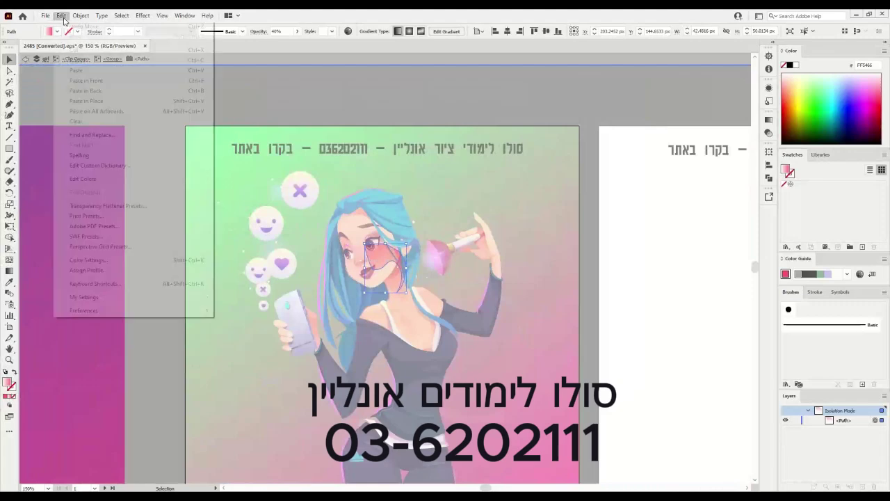
pyautogui.press('Escape')
pyautogui.doubleClick(633, 252)
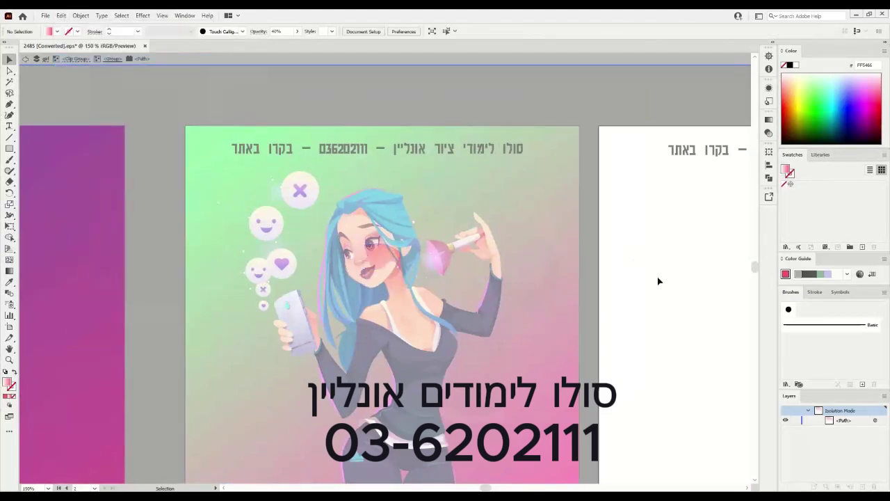
pyautogui.moveTo(687, 305); pyautogui.dragTo(389, 295)
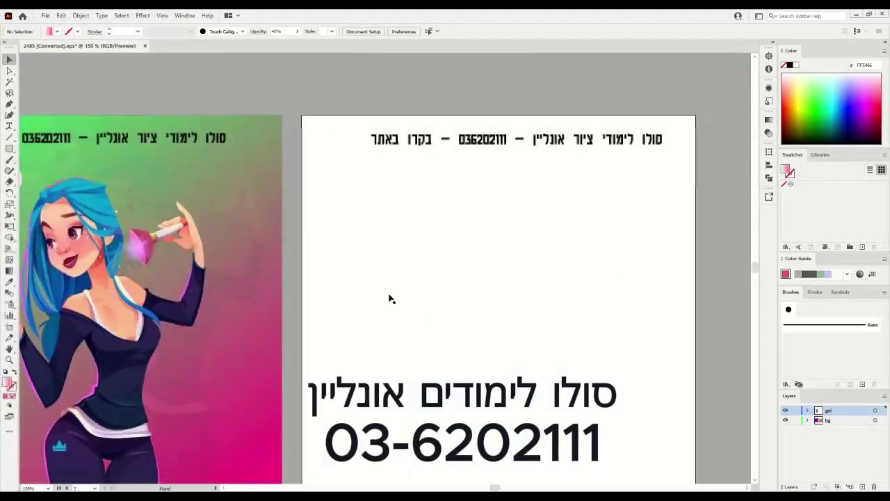
pyautogui.click(391, 261)
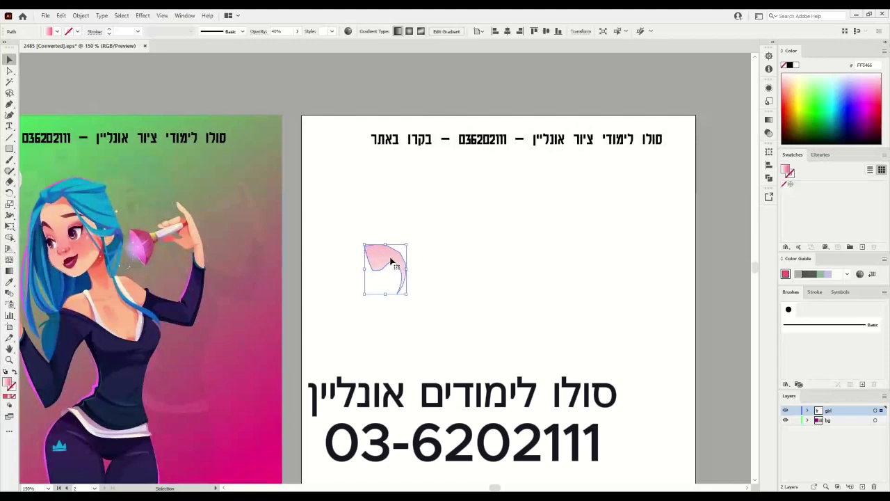
# Select only the pasted shading shape and display its gradient stops with the Gradient tool.
pyautogui.moveTo(334, 221); pyautogui.dragTo(452, 334)
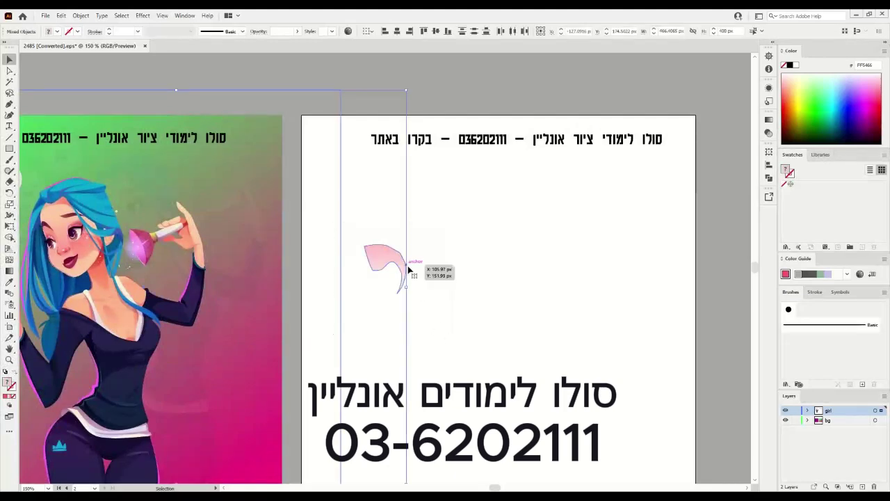
pyautogui.click(500, 278)
pyautogui.click(386, 255)
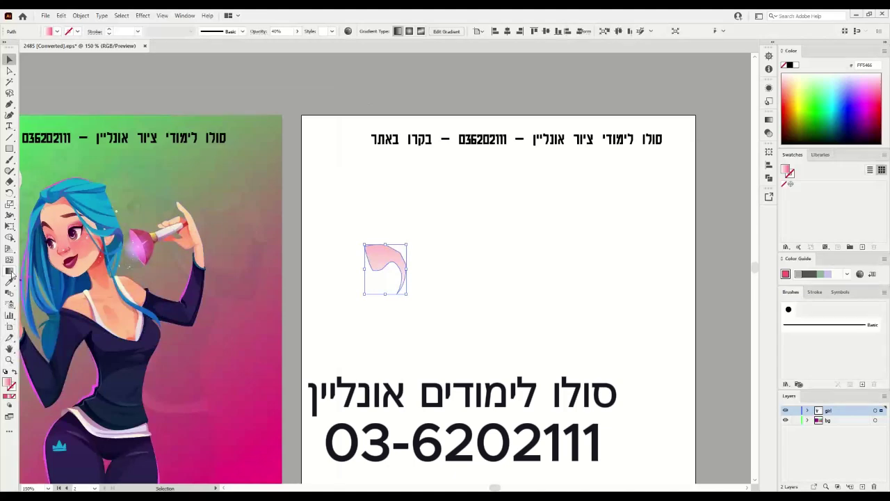
pyautogui.click(10, 272)
# Float the Gradient panel over the edge of the blank artboard, beside the pasted shape.
pyautogui.moveTo(675, 120); pyautogui.dragTo(637, 273)
pyautogui.click(742, 116)
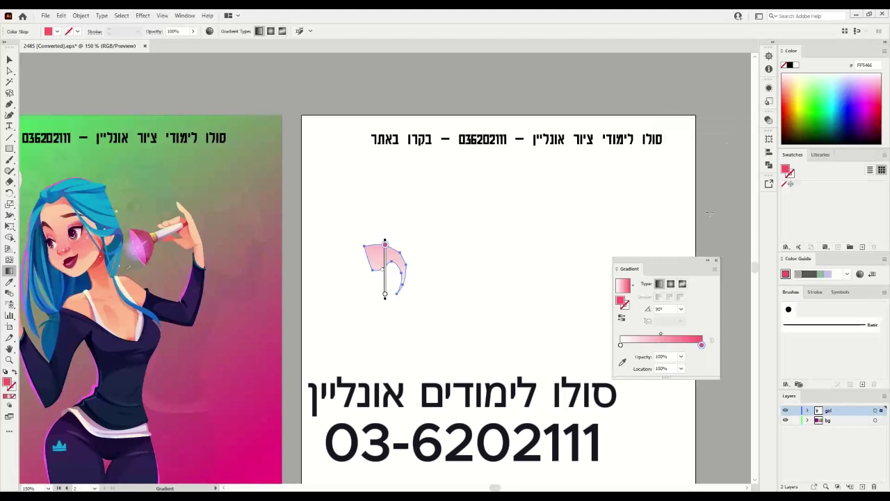
pyautogui.moveTo(679, 268); pyautogui.dragTo(689, 180)
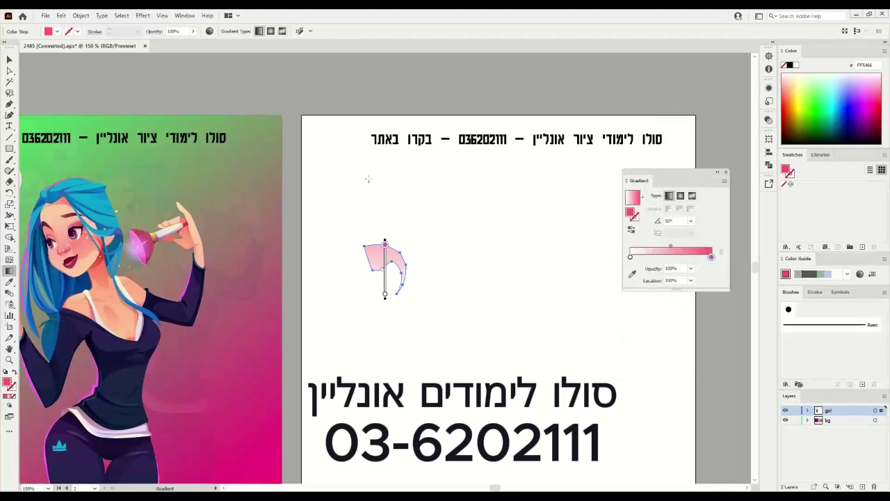
pyautogui.click(9, 272)
pyautogui.click(182, 16)
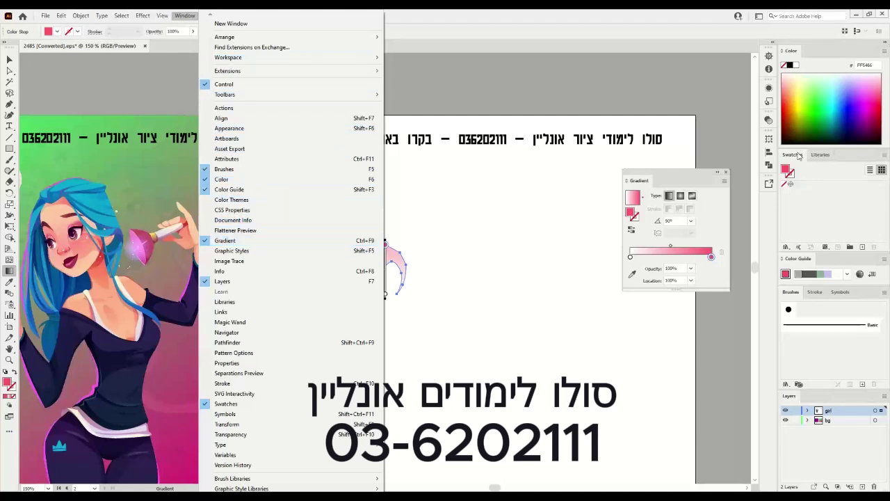
pyautogui.moveTo(703, 182); pyautogui.dragTo(709, 150)
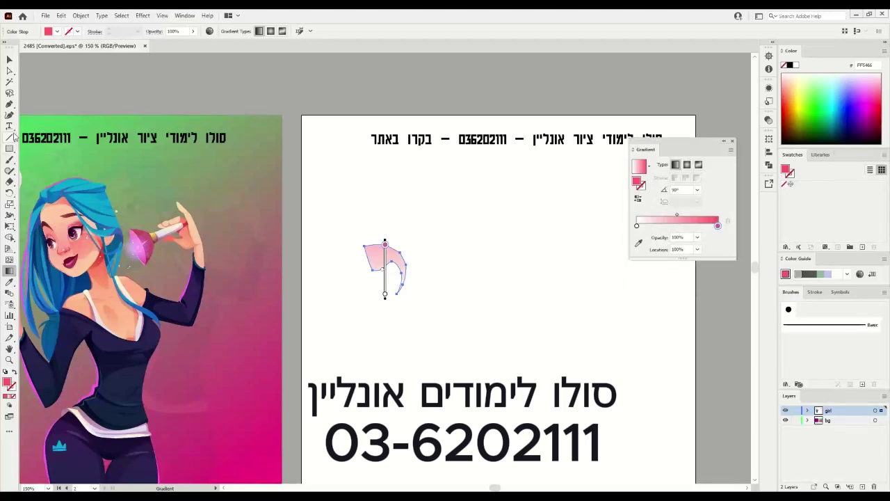
# Draw a closed, curved, hook-like shape beside the pasted one with the Pen tool, filled with the same pink-to-white gradient.
pyautogui.moveTo(9, 103); pyautogui.dragTo(31, 111)
pyautogui.click(47, 106)
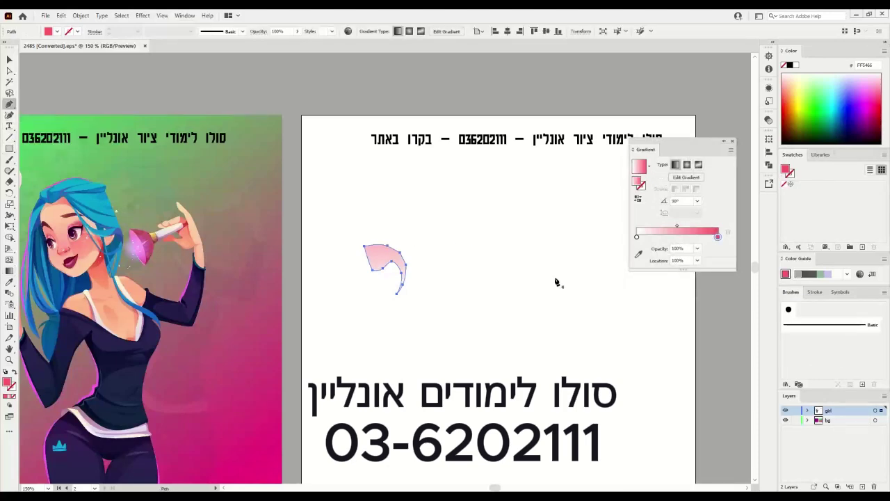
pyautogui.click(512, 264)
pyautogui.moveTo(539, 250); pyautogui.dragTo(556, 282)
pyautogui.moveTo(558, 309)
pyautogui.mouseDown()
pyautogui.moveTo(555, 319)
pyautogui.moveTo(534, 260)
pyautogui.mouseUp()
pyautogui.moveTo(524, 262); pyautogui.dragTo(518, 268)
pyautogui.click(511, 265)
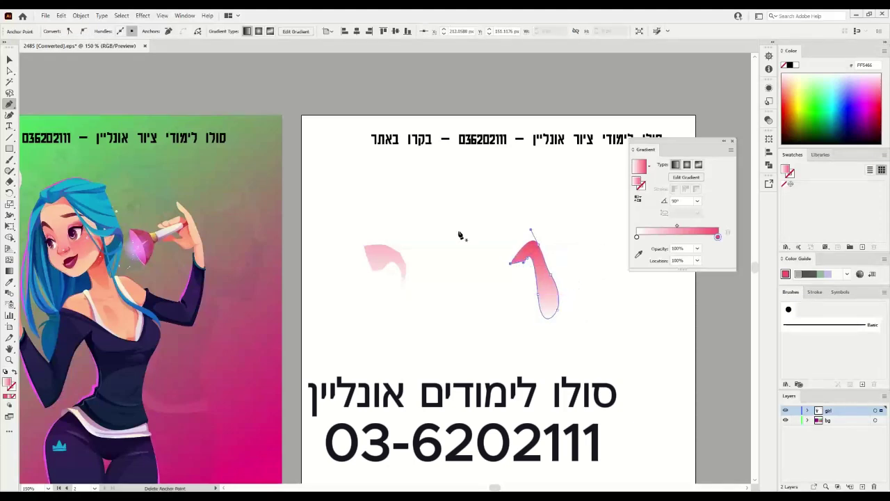
# Select each gradient shape in turn to compare their fills, and move the newly drawn one slightly lower.
pyautogui.click(9, 61)
pyautogui.moveTo(355, 235); pyautogui.dragTo(420, 321)
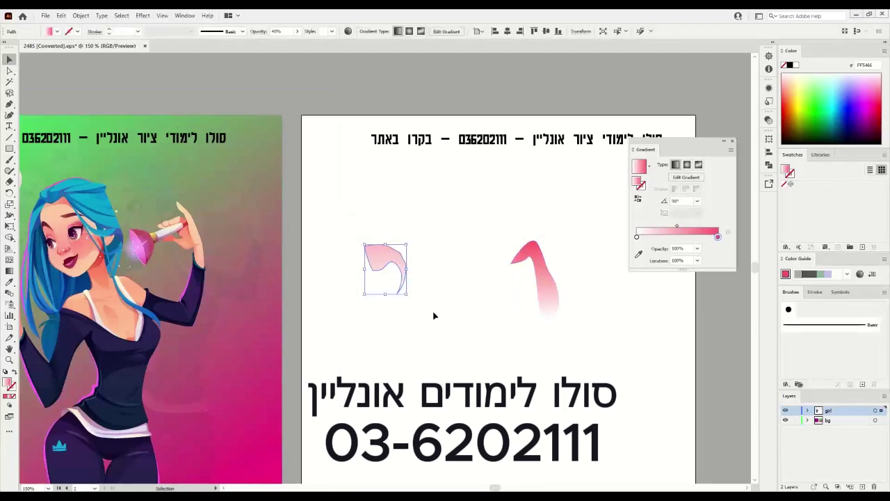
pyautogui.click(523, 249)
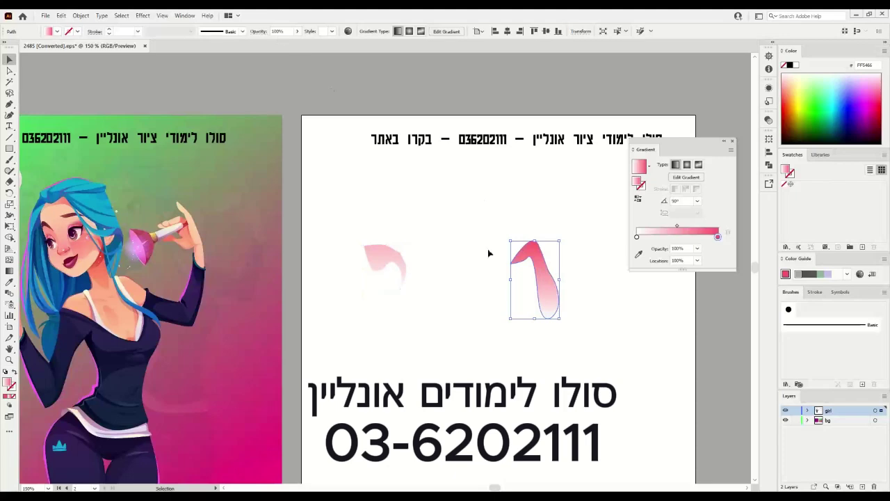
pyautogui.moveTo(549, 300); pyautogui.dragTo(559, 333)
# Move the pasted shading shape closer to the drawn one and inspect its opacity and blending mode settings.
pyautogui.moveTo(397, 252); pyautogui.dragTo(446, 252)
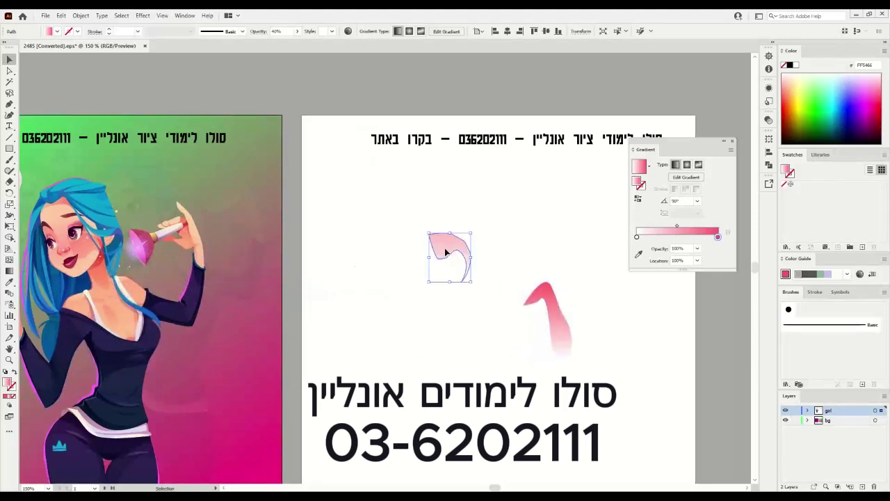
pyautogui.click(260, 31)
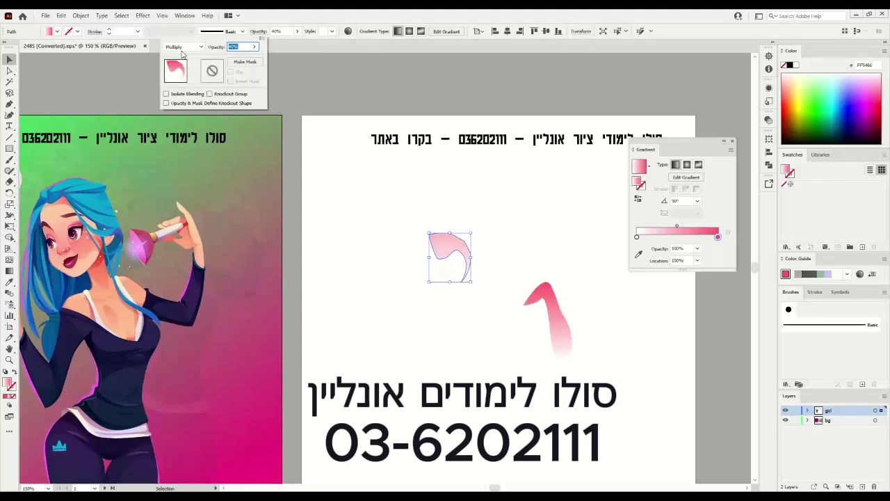
pyautogui.click(308, 55)
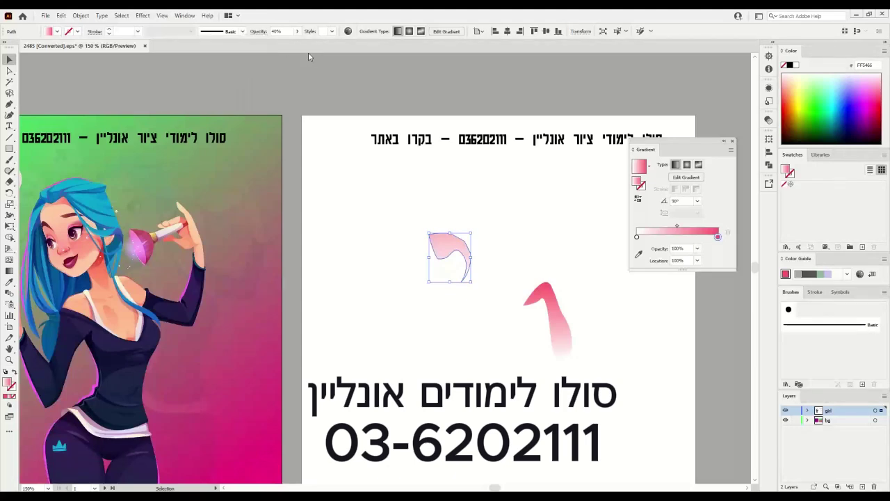
# Show the Transparency panel and float it below the Gradient panel, beside the drawn gradient shape.
pyautogui.click(185, 15)
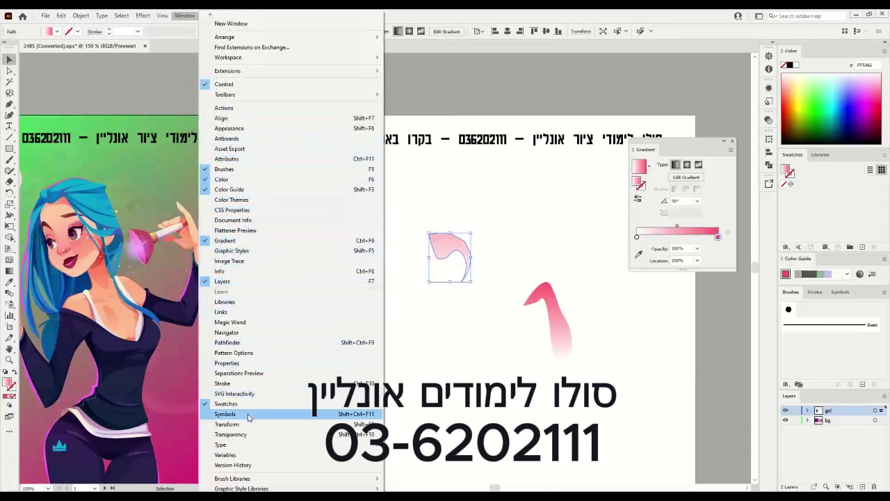
pyautogui.click(231, 434)
pyautogui.moveTo(670, 116); pyautogui.dragTo(637, 351)
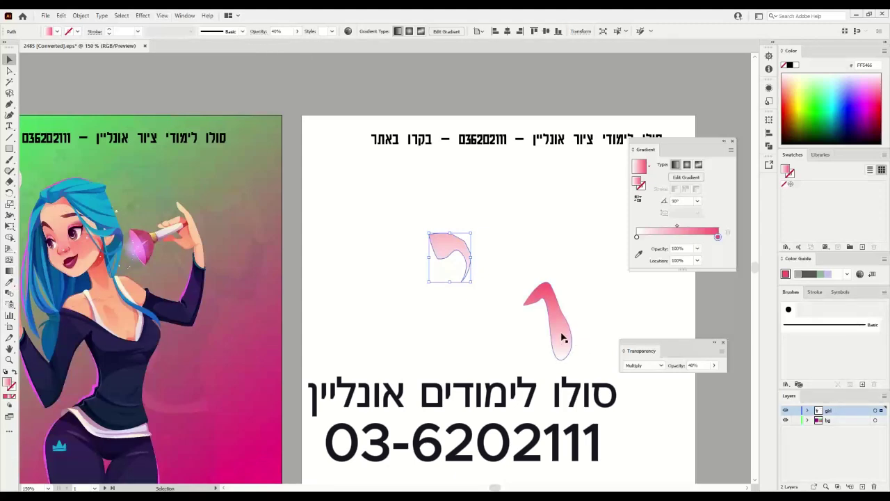
pyautogui.moveTo(649, 351); pyautogui.dragTo(657, 356)
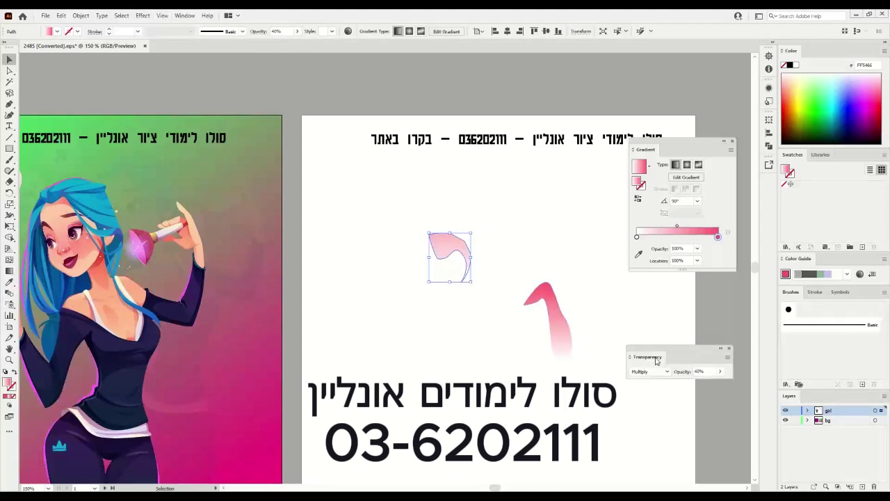
pyautogui.click(184, 15)
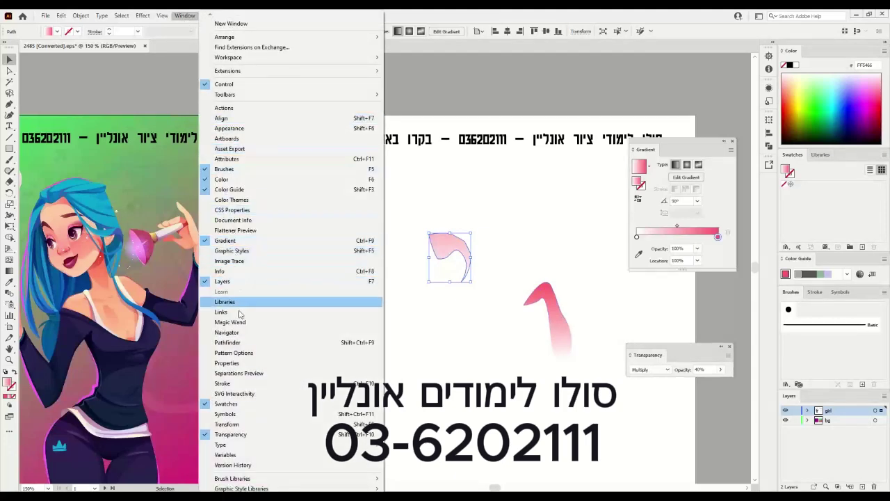
pyautogui.click(277, 433)
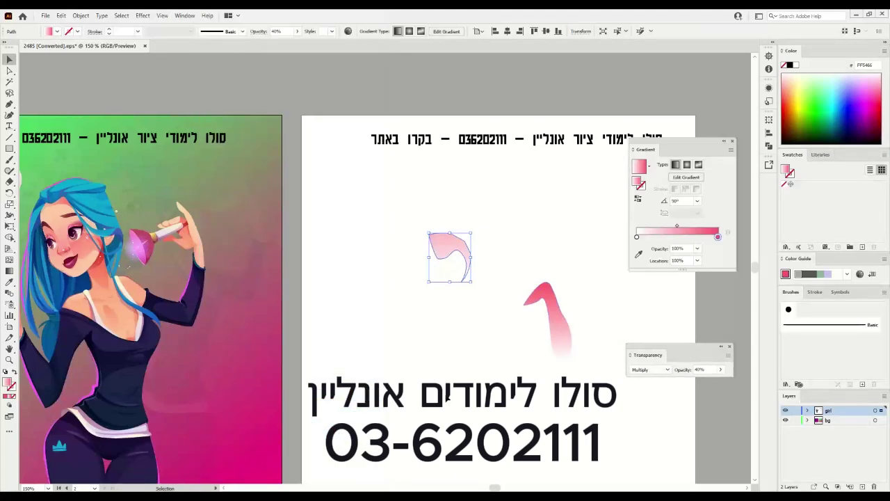
# Try the drawn gradient shape over the girl's chest, check its opacity setting, and return it to the blank artboard.
pyautogui.click(562, 328)
pyautogui.moveTo(452, 246)
pyautogui.mouseDown()
pyautogui.moveTo(142, 281)
pyautogui.moveTo(135, 293)
pyautogui.moveTo(437, 248)
pyautogui.mouseUp()
pyautogui.moveTo(562, 325); pyautogui.dragTo(122, 319)
pyautogui.click(297, 31)
pyautogui.moveTo(297, 44)
pyautogui.mouseDown()
pyautogui.moveTo(275, 45)
pyautogui.moveTo(313, 47)
pyautogui.mouseUp()
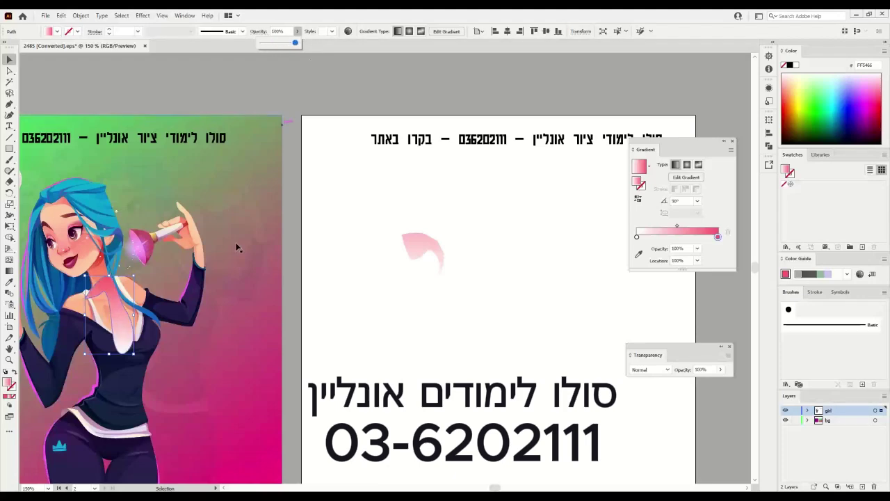
pyautogui.click(116, 325)
pyautogui.moveTo(117, 326); pyautogui.dragTo(527, 254)
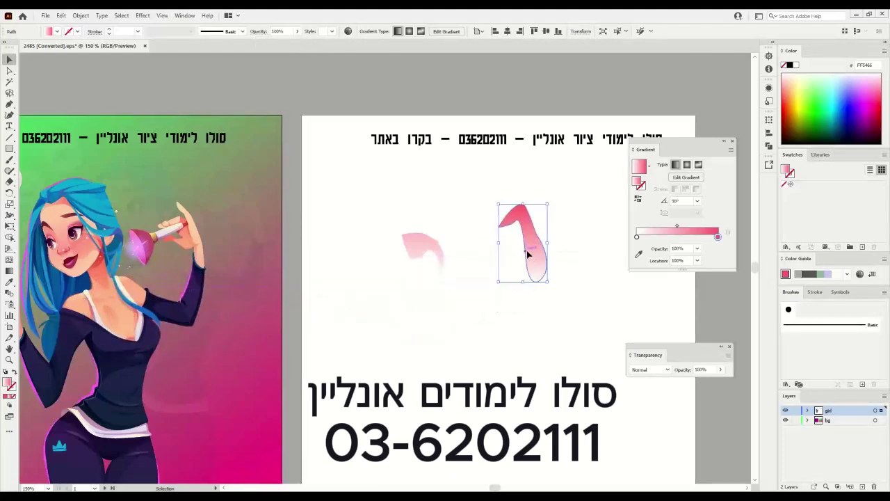
# Draw a gradient rectangle about 109 by 83 px below the two shapes, and replace its pink end stop with a newly added one.
pyautogui.click(10, 149)
pyautogui.moveTo(396, 319); pyautogui.dragTo(504, 402)
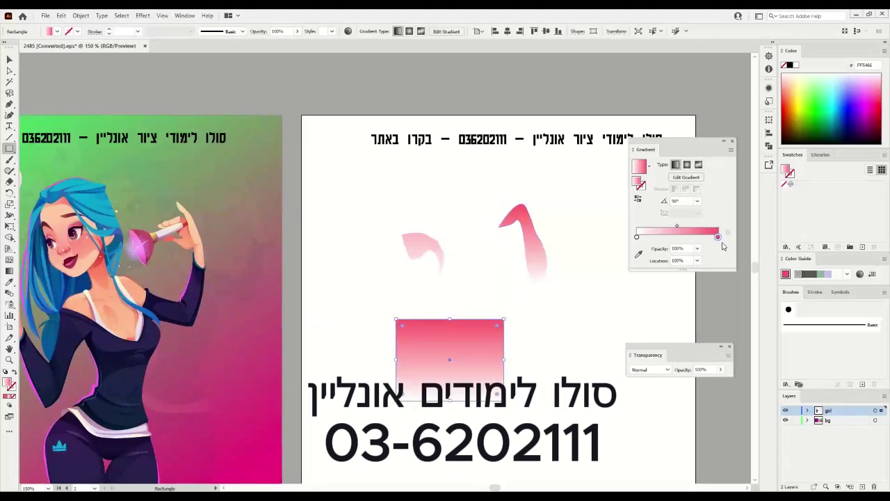
pyautogui.click(711, 237)
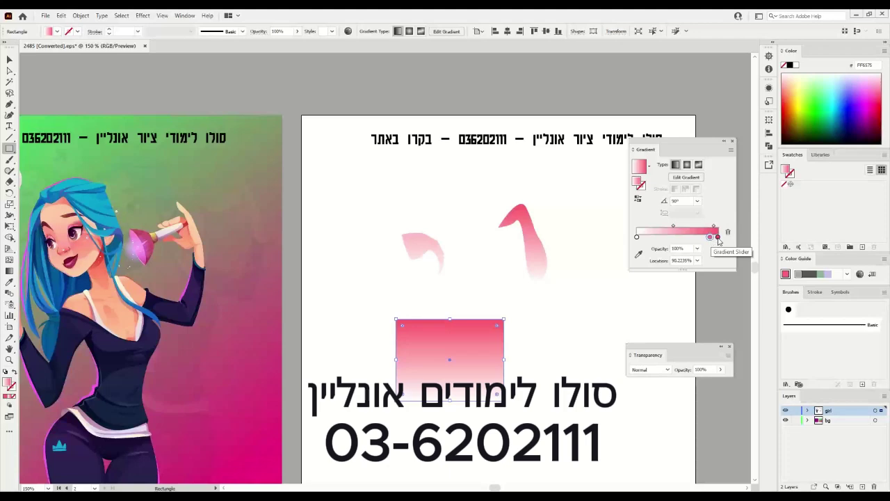
pyautogui.click(719, 238)
pyautogui.click(728, 233)
pyautogui.moveTo(711, 238); pyautogui.dragTo(719, 245)
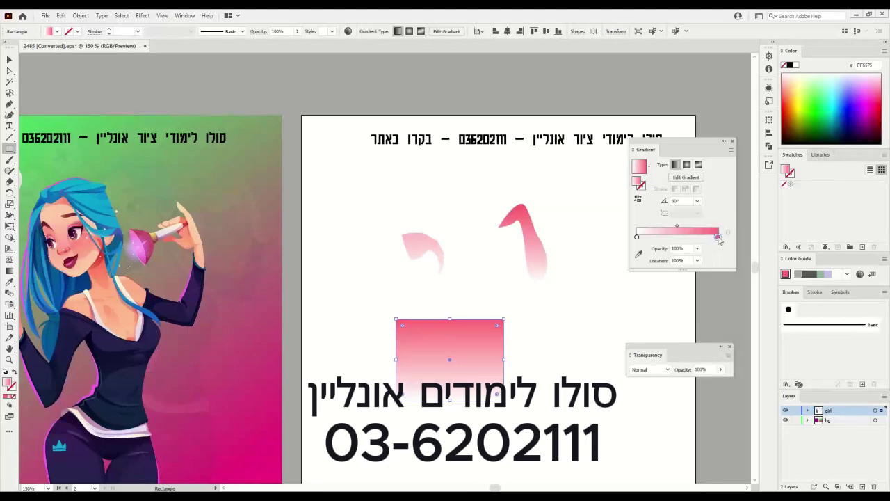
# Change the pink stop of the rectangle's gradient to blue 001EAA.
pyautogui.doubleClick(718, 238)
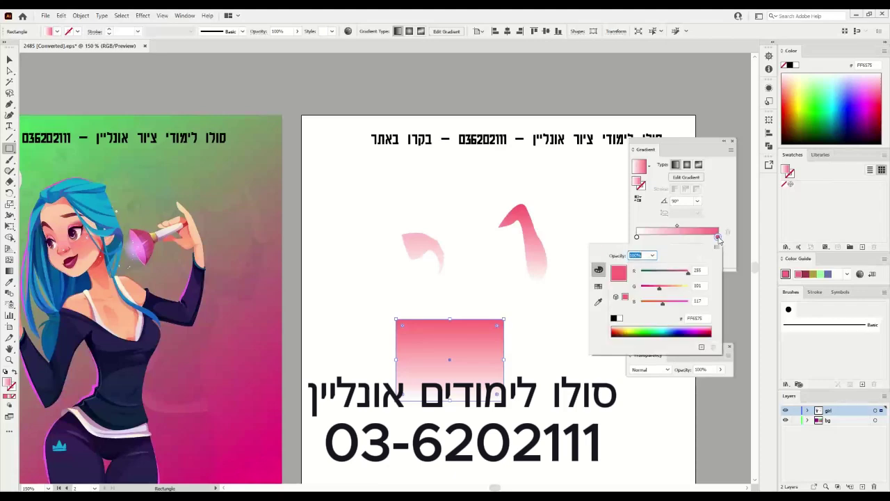
pyautogui.click(678, 329)
pyautogui.click(731, 206)
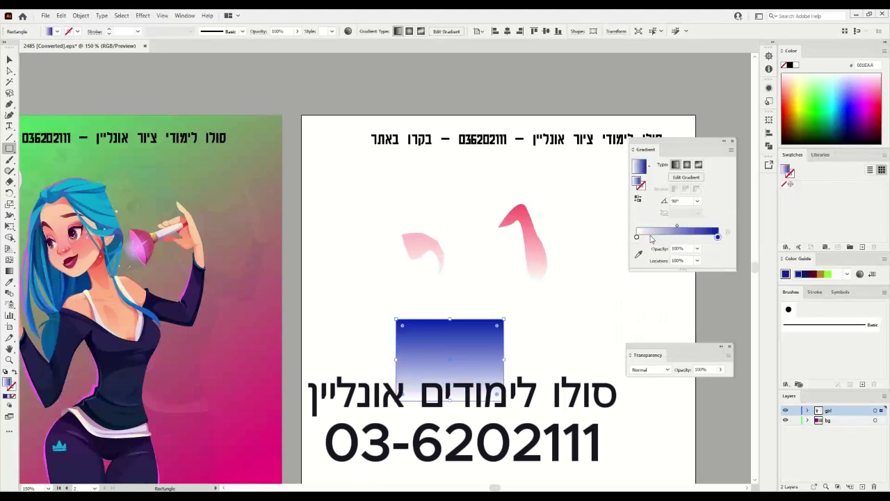
# Try dark blue 002F7F for the white stop of the rectangle's gradient, and set the stop back to white.
pyautogui.doubleClick(637, 238)
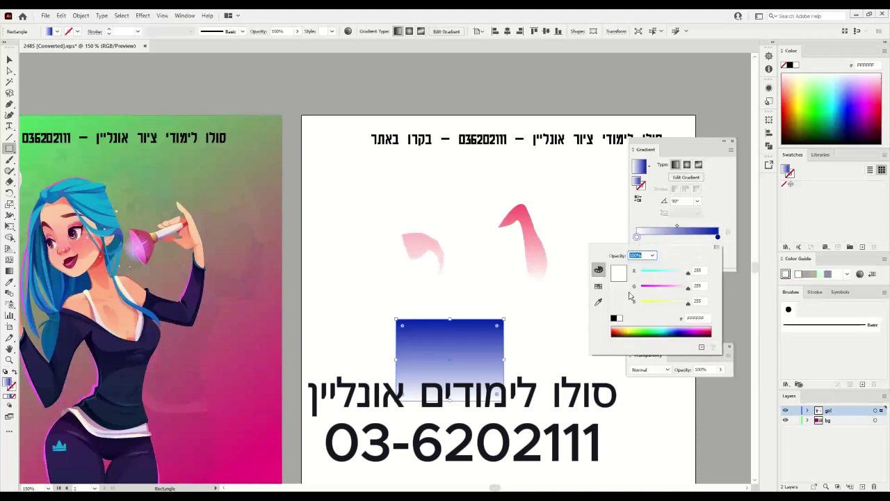
pyautogui.click(634, 330)
pyautogui.click(655, 331)
pyautogui.click(672, 332)
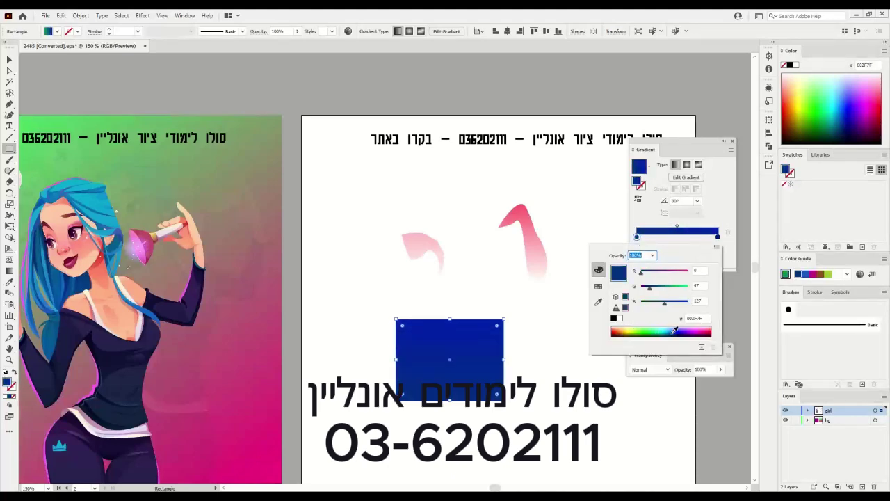
pyautogui.click(619, 318)
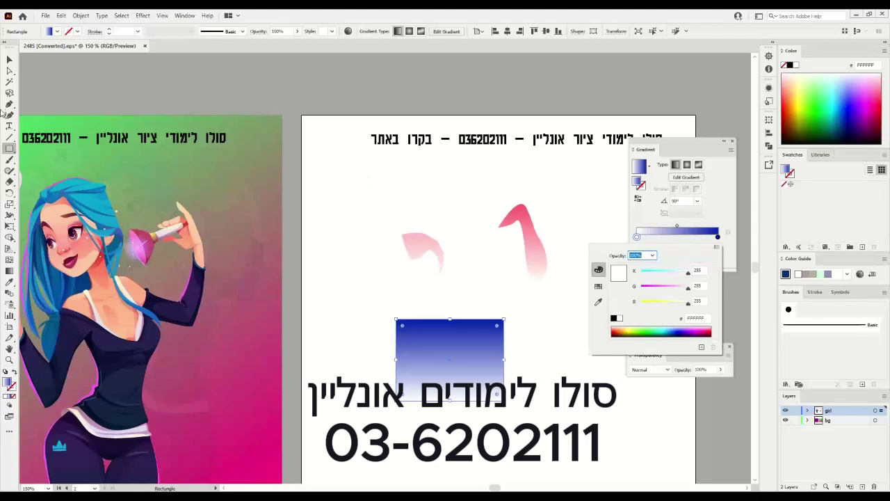
# Check the pasted shape's blending mode and place the blue gradient rectangle over the girl's chest.
pyautogui.click(11, 62)
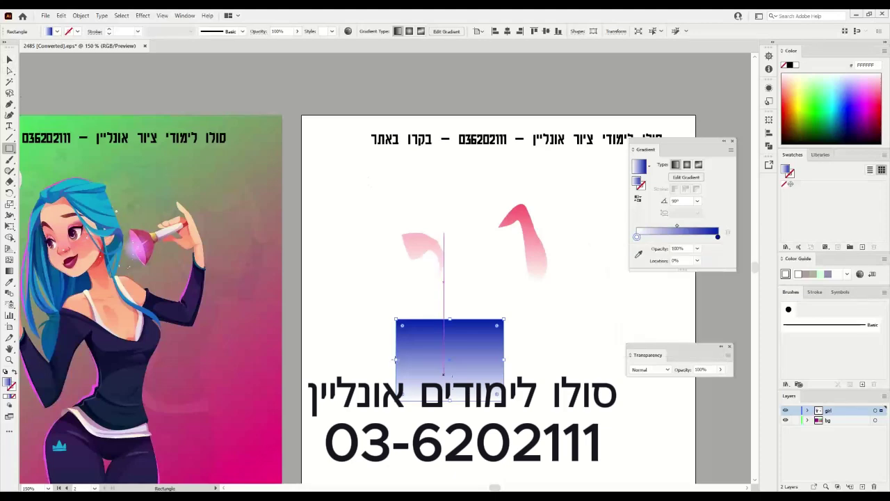
pyautogui.click(14, 60)
pyautogui.click(411, 250)
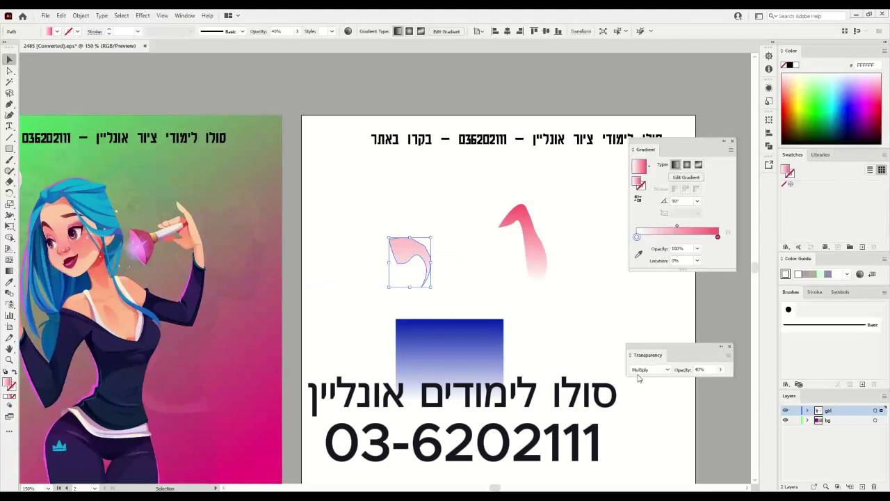
pyautogui.moveTo(460, 370); pyautogui.dragTo(112, 309)
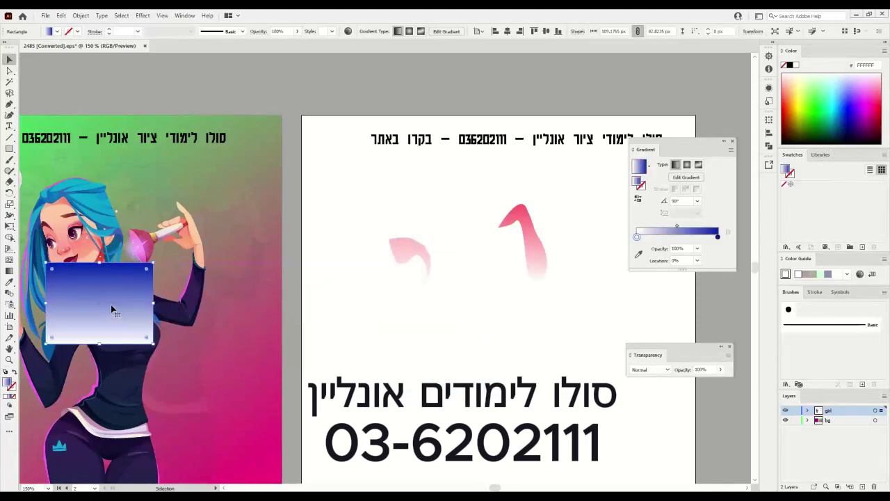
pyautogui.hotkey('ctrl', '=')
pyautogui.press('v')
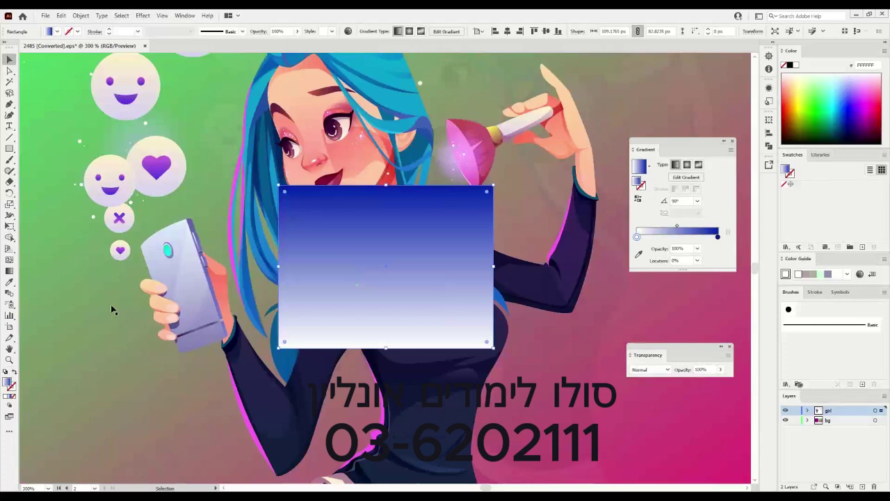
pyautogui.hotkey('ctrl', '0')
pyautogui.moveTo(94, 315); pyautogui.dragTo(242, 293)
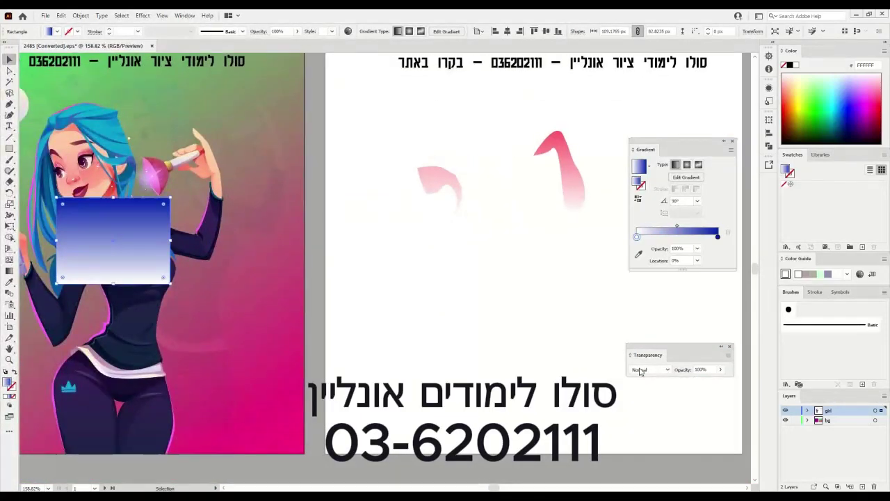
# Set the blue rectangle's blending mode to Multiply to match the pasted shape, try it over the girl, and return it to the blank artboard.
pyautogui.click(433, 177)
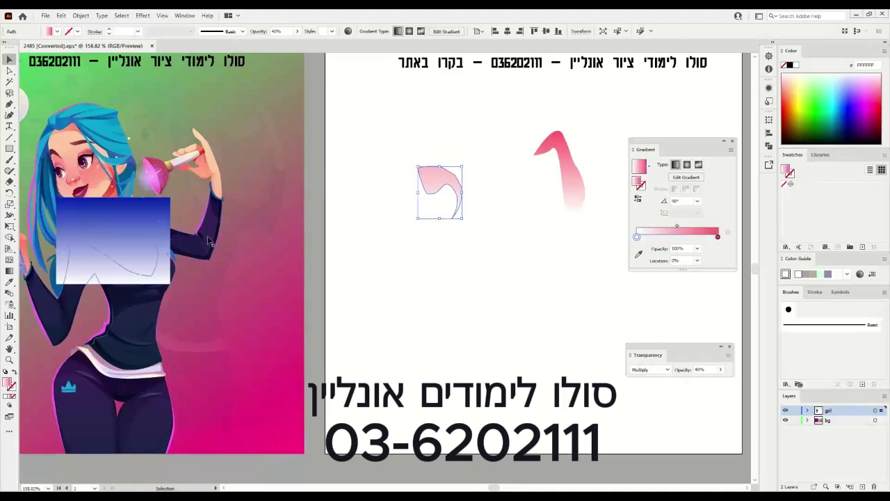
pyautogui.click(135, 235)
pyautogui.click(668, 370)
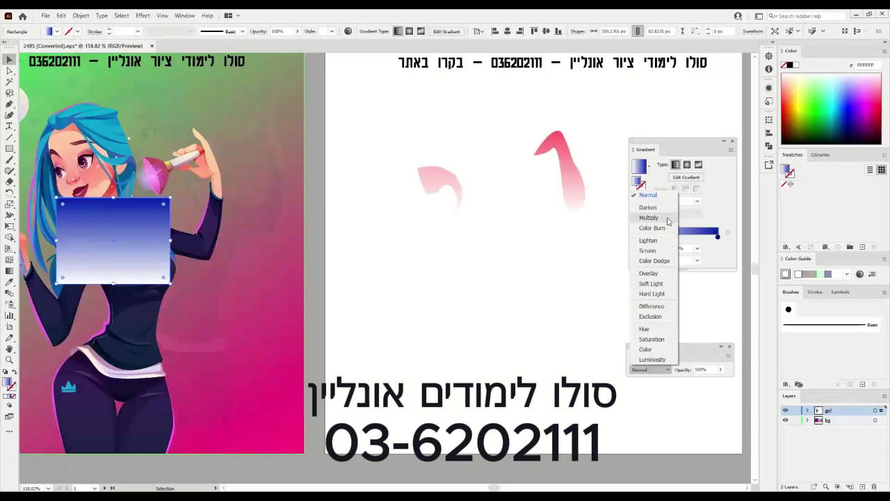
pyautogui.click(649, 218)
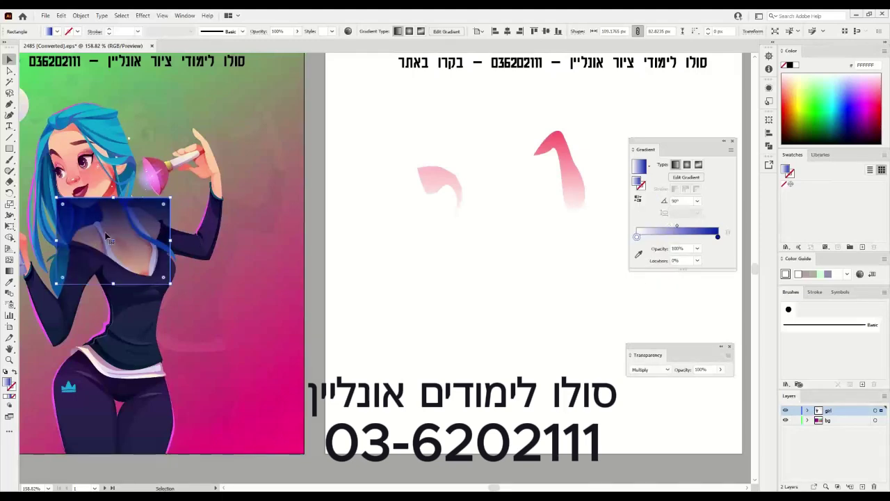
pyautogui.moveTo(107, 223); pyautogui.dragTo(135, 235)
pyautogui.moveTo(282, 256); pyautogui.dragTo(503, 276)
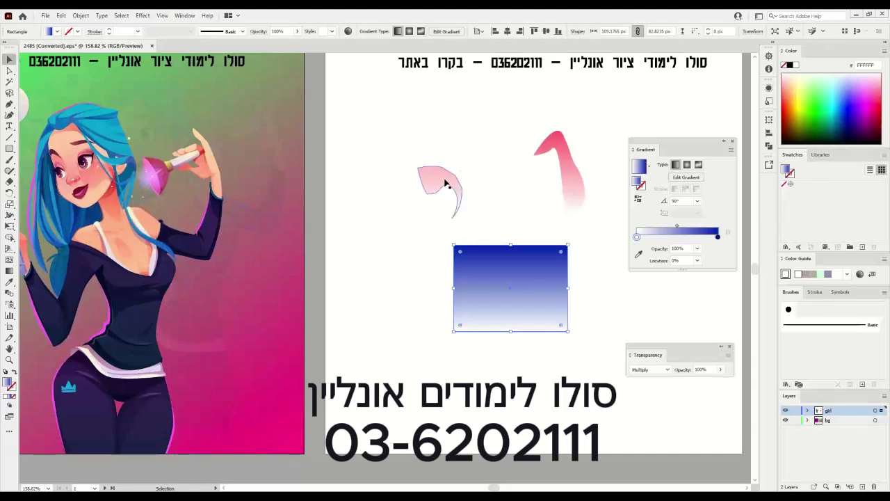
# Set the drawn pink gradient shape's blending mode to Multiply and place it over the girl's face.
pyautogui.click(567, 177)
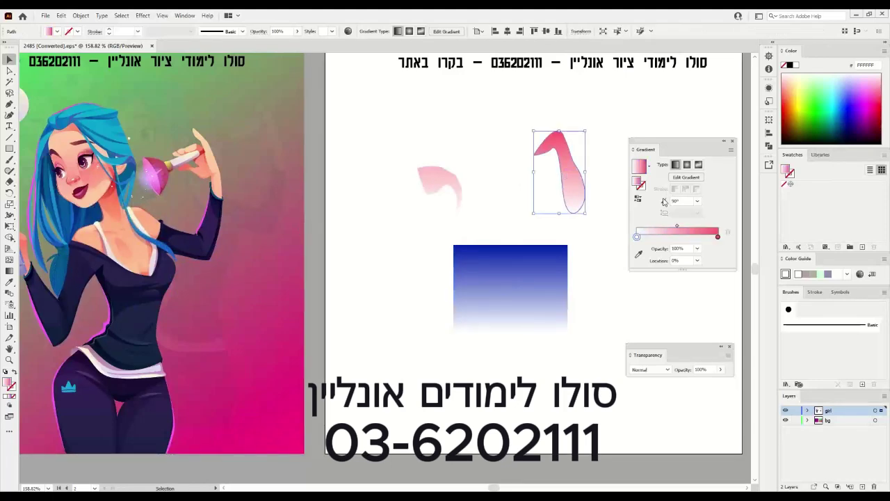
pyautogui.click(646, 369)
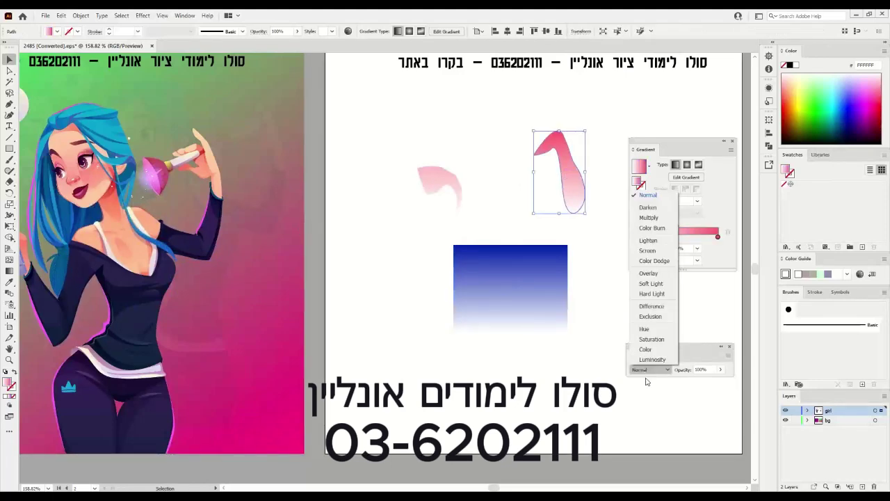
pyautogui.click(644, 216)
pyautogui.moveTo(590, 197); pyautogui.dragTo(101, 191)
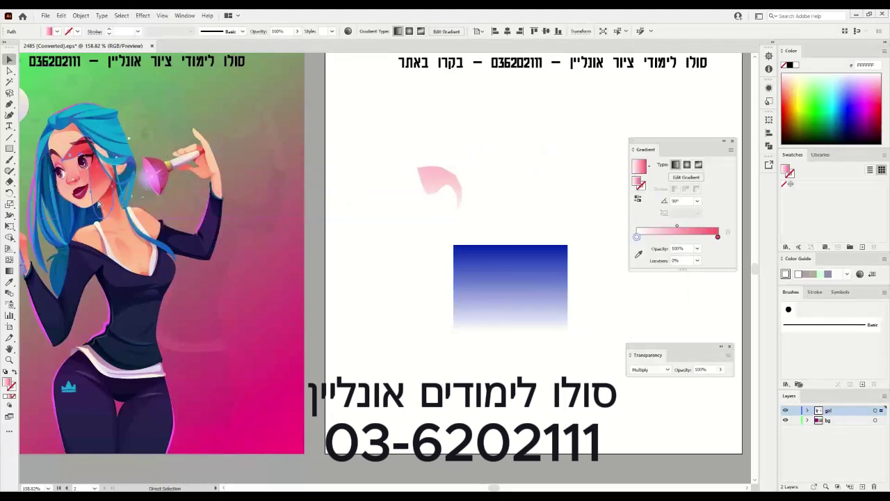
# Lower the opacity of the pink shape on the girl's face to 15%.
pyautogui.hotkey('ctrl', '+')
pyautogui.hotkey('ctrl', '+')
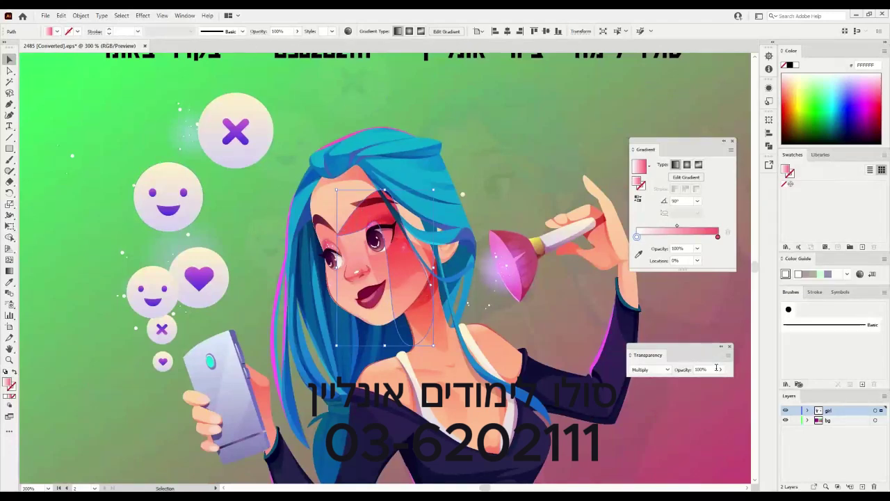
pyautogui.click(720, 370)
pyautogui.moveTo(704, 382); pyautogui.dragTo(690, 387)
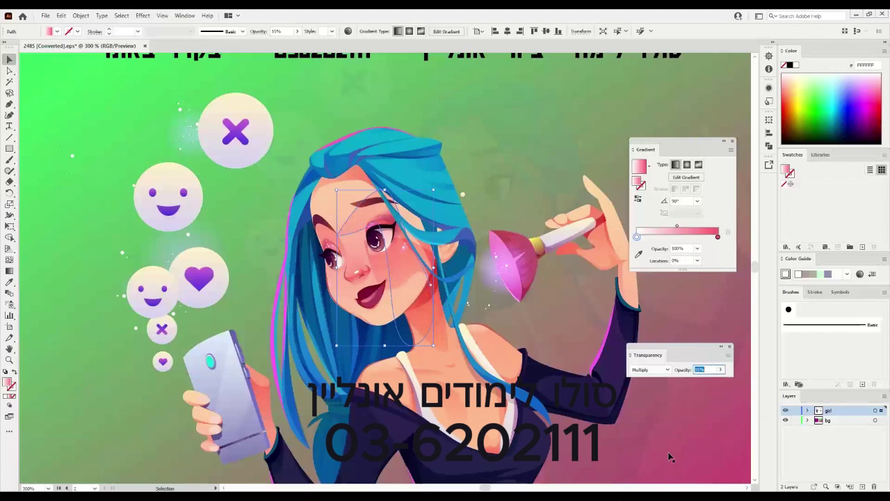
# Check the face shading with the shape deselected, and delete the translucent pink shape.
pyautogui.click(108, 111)
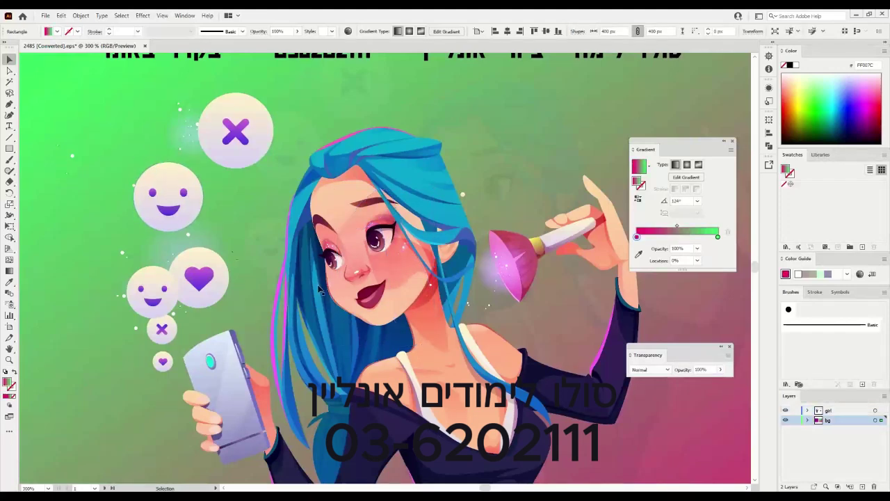
pyautogui.click(361, 223)
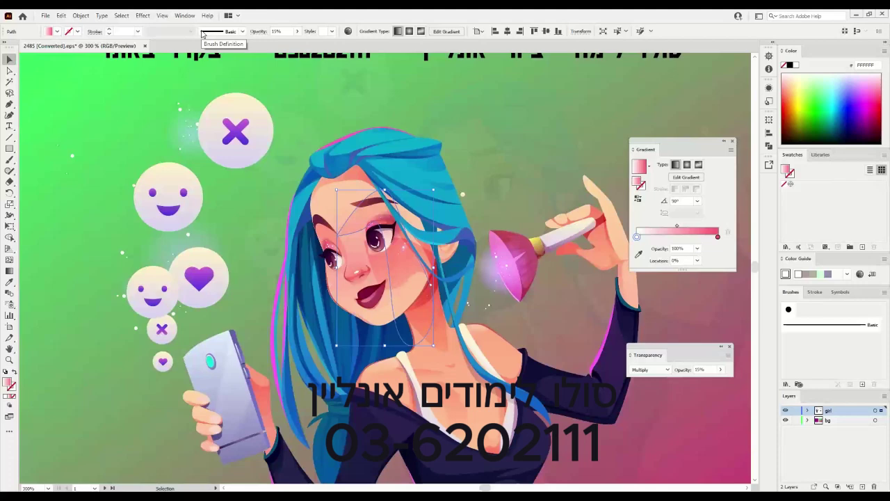
pyautogui.hotkey('ctrl', 'shift', 'a')
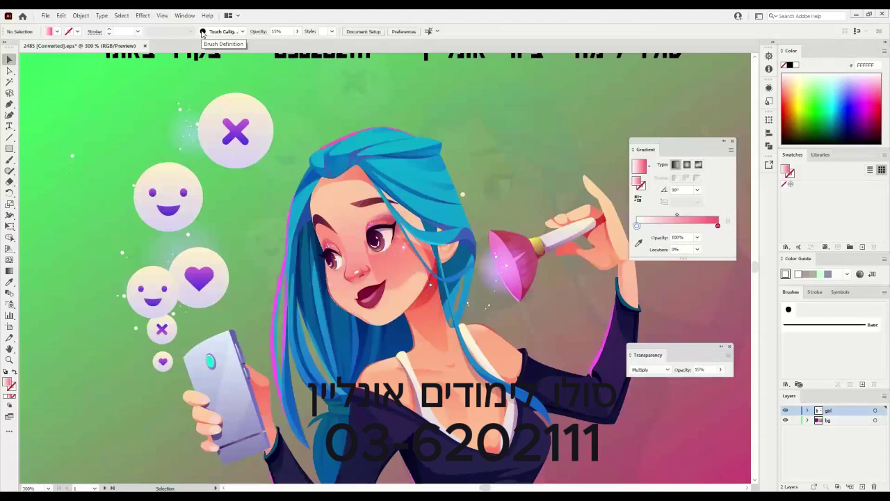
# Isolate the girl's clip group and enter the inner group that contains her face shapes.
pyautogui.click(405, 280)
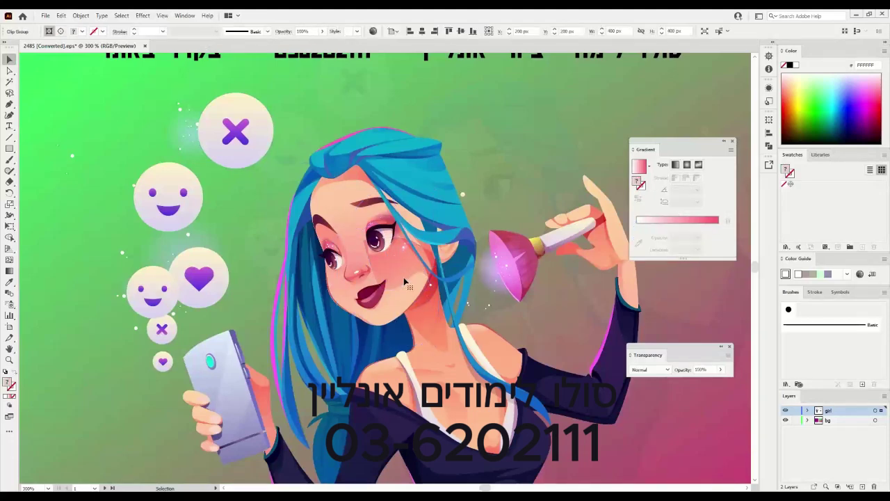
pyautogui.doubleClick(404, 280)
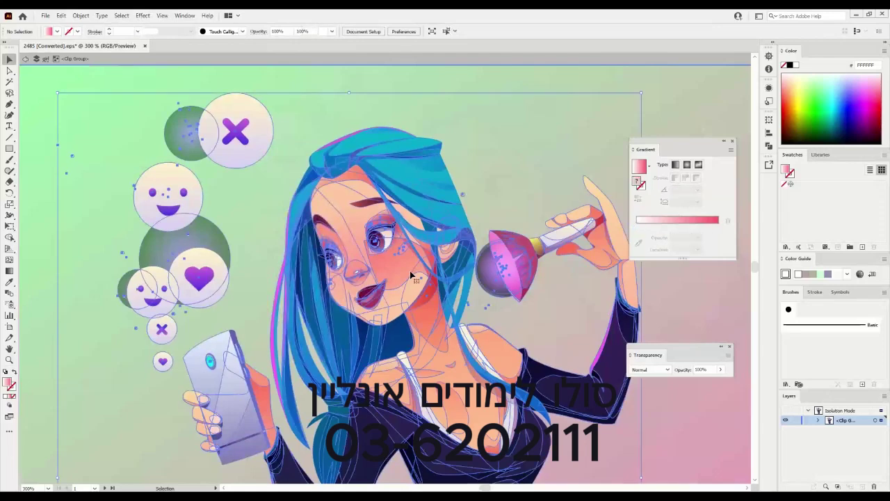
pyautogui.doubleClick(400, 262)
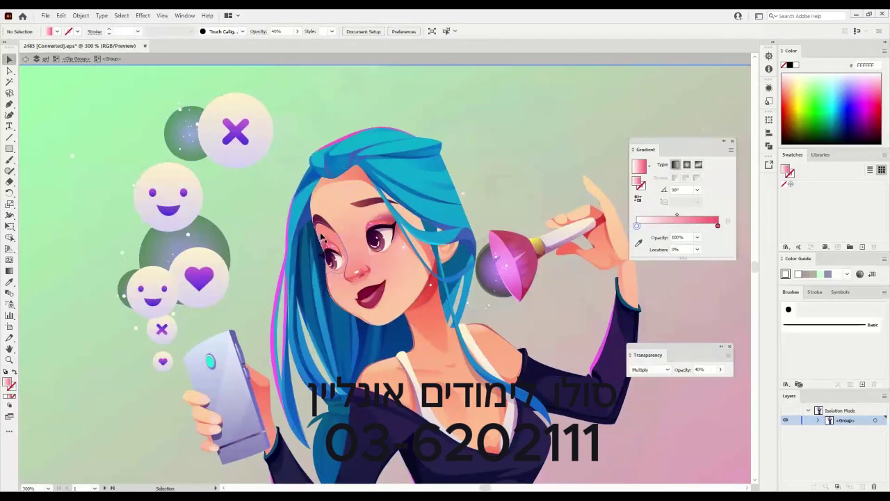
# Examine the translucent shading shapes around the girl's eye and on her cheek and neck up close by selecting them individually.
pyautogui.moveTo(323, 236); pyautogui.dragTo(420, 198)
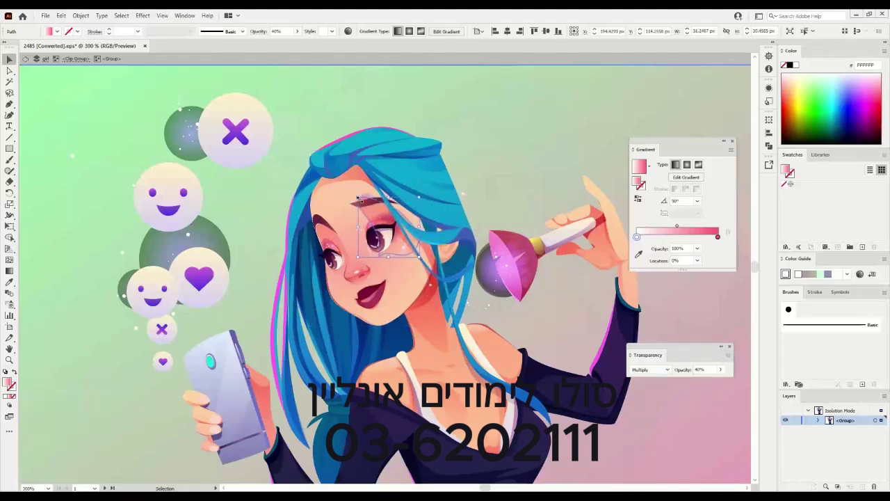
pyautogui.press('a')
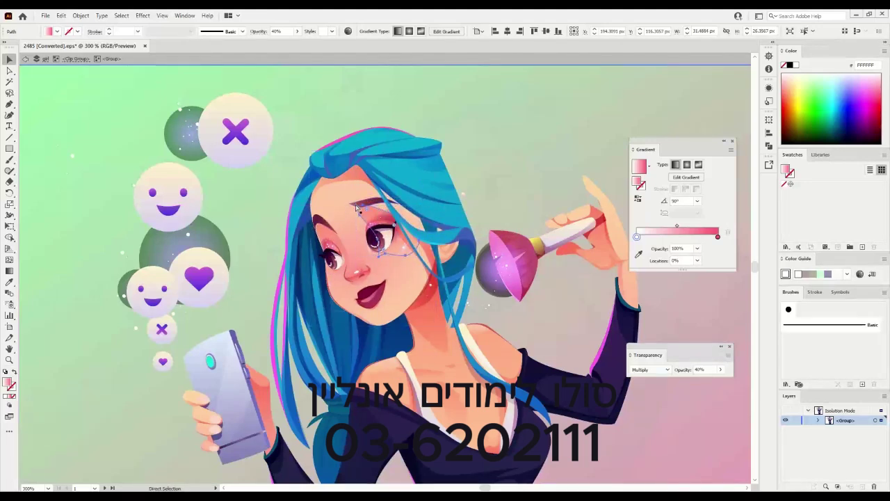
pyautogui.hotkey('ctrl', '=')
pyautogui.hotkey('ctrl', '=')
pyautogui.press('v')
pyautogui.click(434, 431)
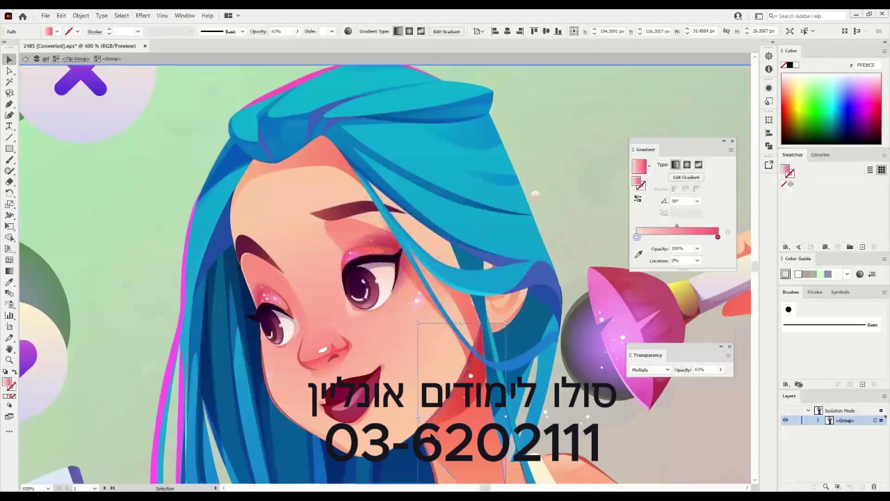
pyautogui.click(353, 227)
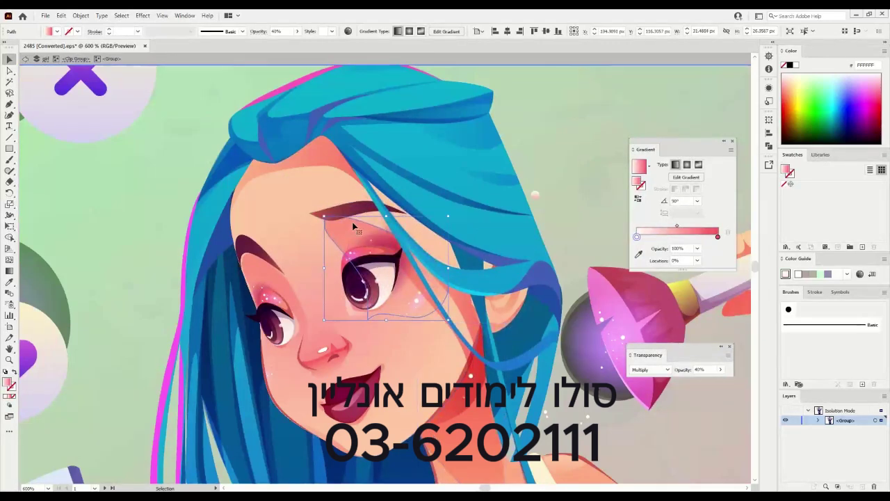
pyautogui.hotkey('ctrl', 'shift', 'a')
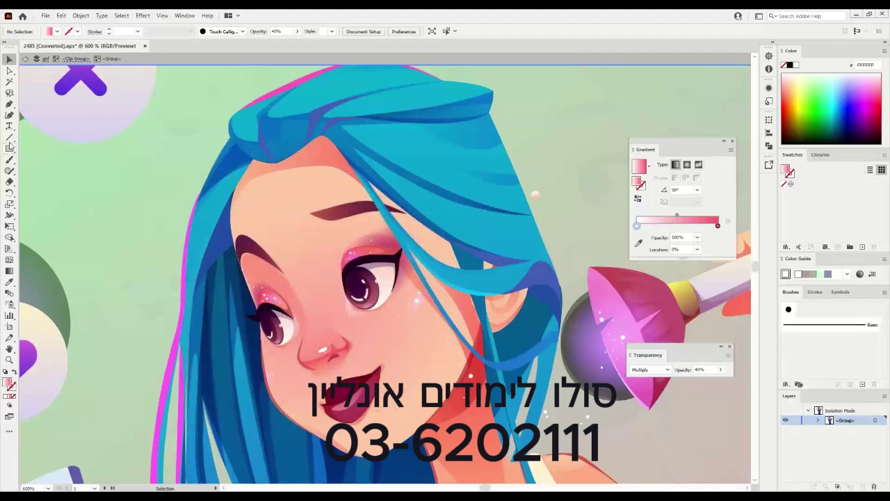
# Draw a closed curved shape along the girl's jaw with the Pen tool and turn its gradient's white end pink.
pyautogui.click(9, 104)
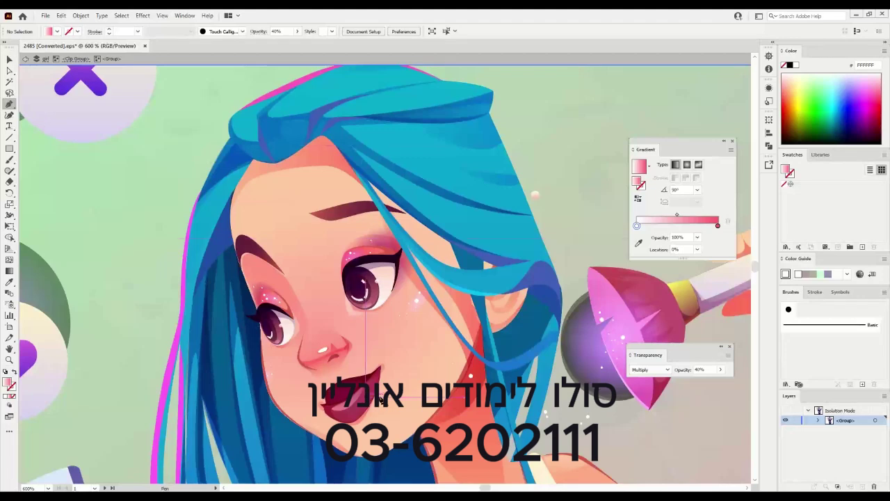
pyautogui.click(442, 336)
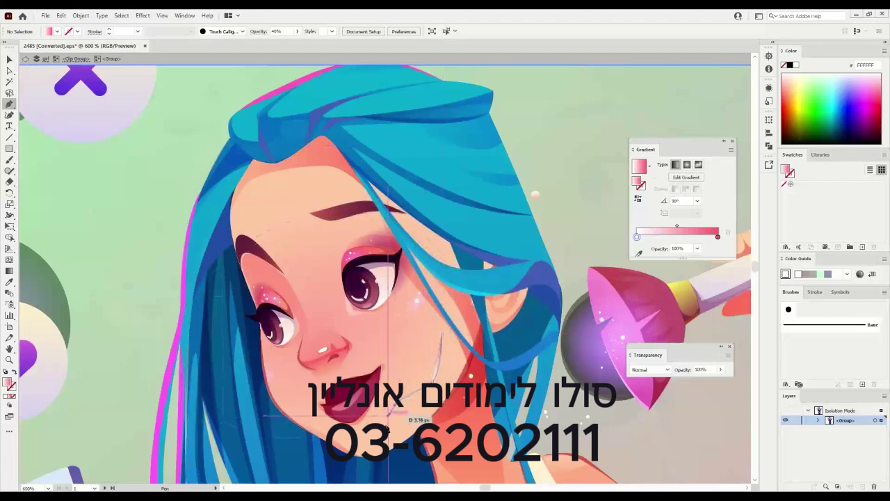
pyautogui.moveTo(393, 409); pyautogui.dragTo(388, 418)
pyautogui.moveTo(455, 367); pyautogui.dragTo(466, 359)
pyautogui.click(444, 336)
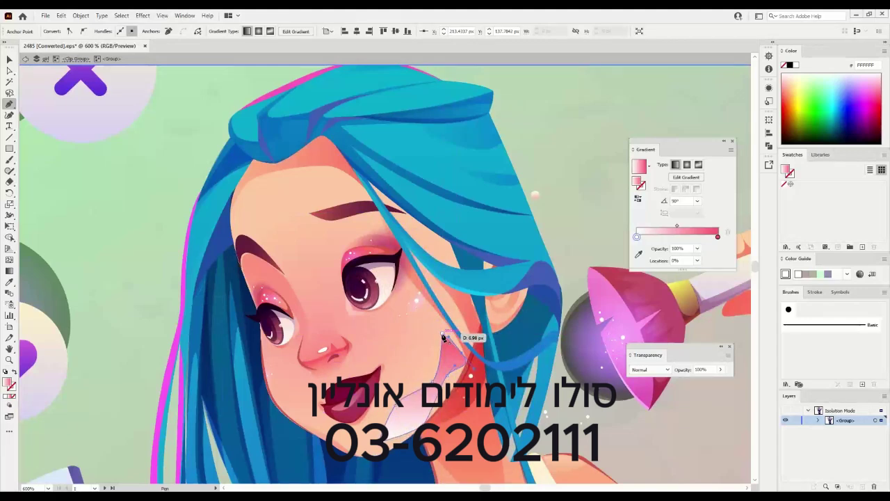
pyautogui.click(873, 97)
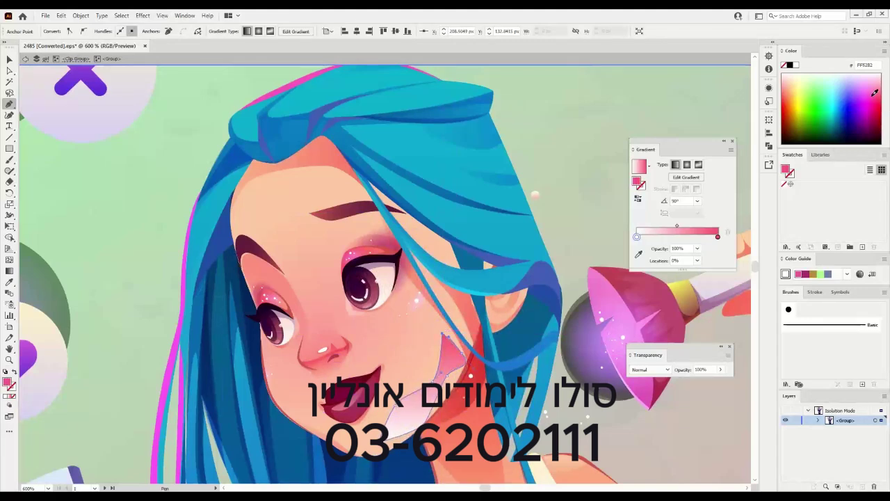
# Apply a Gaussian Blur with a radius of about 4.4 pixels to the pink jaw shape.
pyautogui.click(9, 59)
pyautogui.click(142, 15)
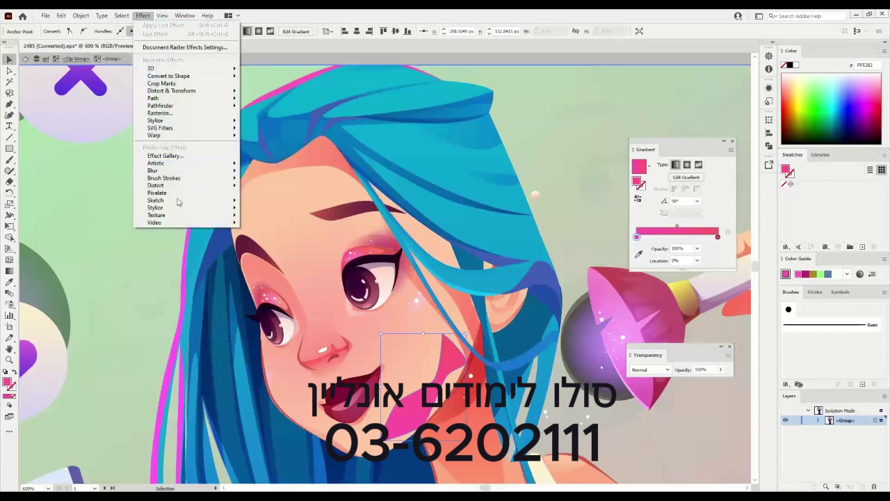
pyautogui.moveTo(180, 167)
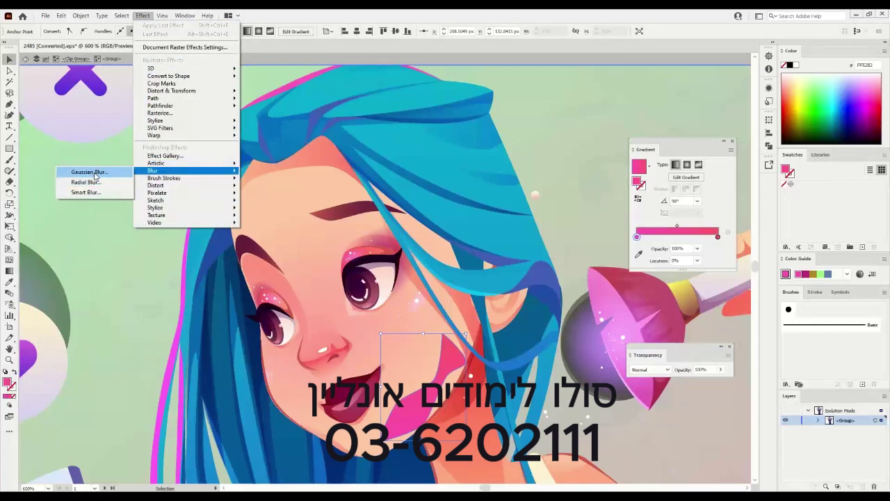
pyautogui.click(90, 172)
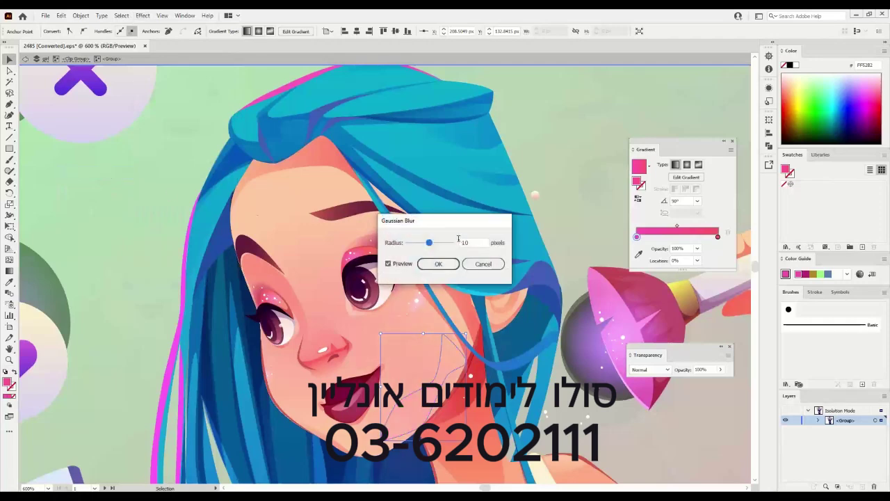
pyautogui.moveTo(421, 245); pyautogui.dragTo(419, 249)
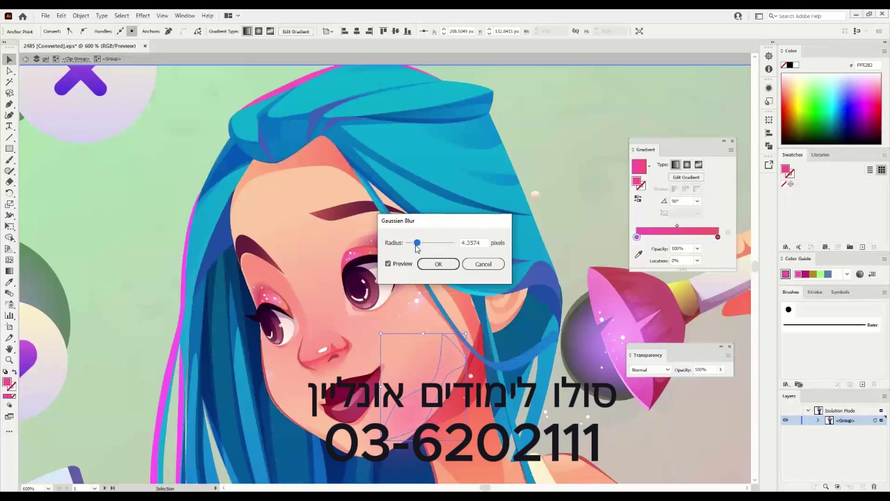
pyautogui.click(445, 264)
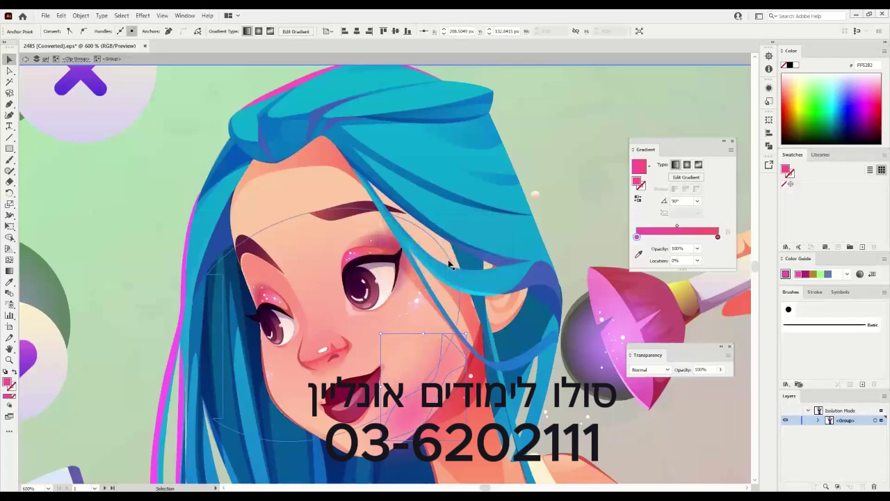
# Set the resolution in the document raster effects settings to High (300 ppi).
pyautogui.hotkey('ctrl', '+')
pyautogui.hotkey('ctrl', '+')
pyautogui.hotkey('ctrl', '+')
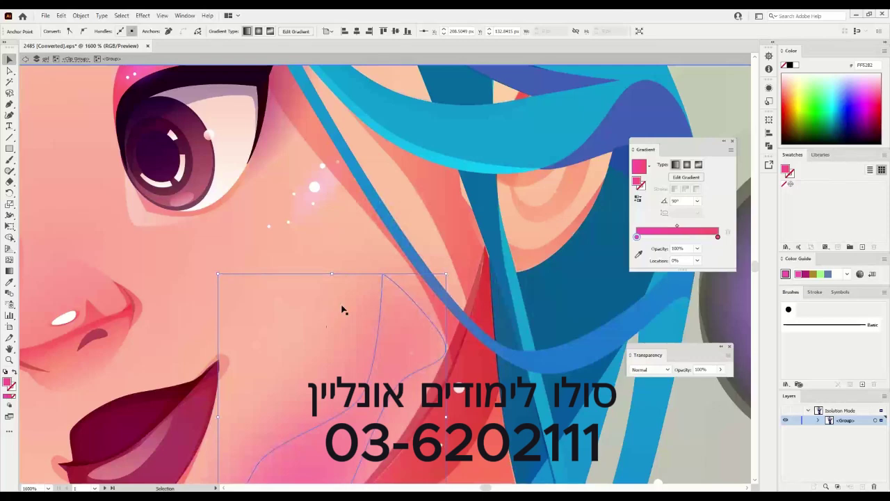
pyautogui.click(143, 15)
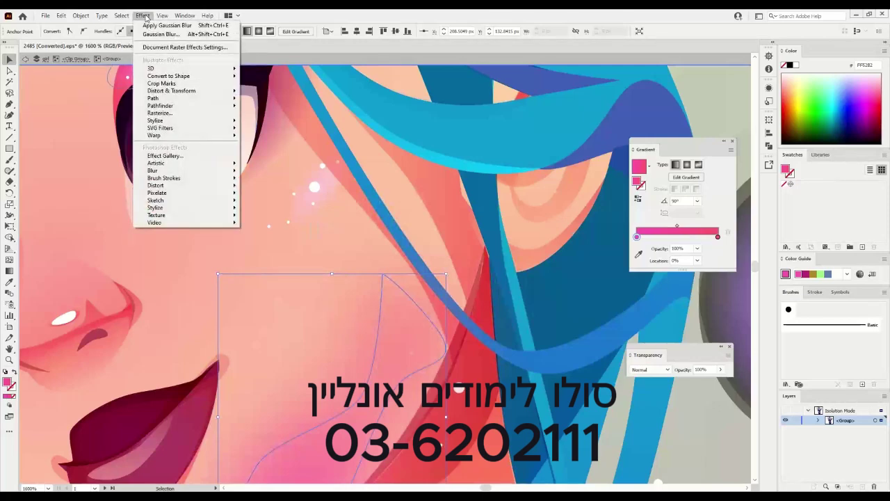
pyautogui.click(171, 48)
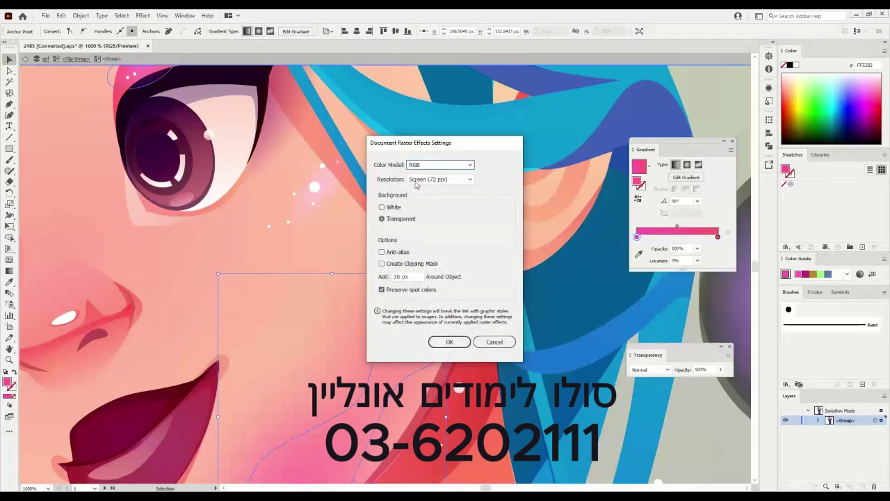
pyautogui.click(441, 183)
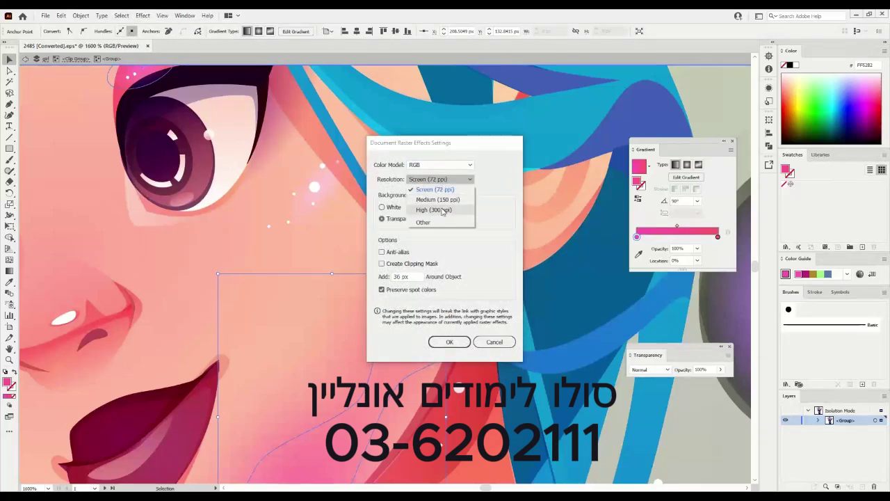
pyautogui.click(443, 214)
pyautogui.click(449, 342)
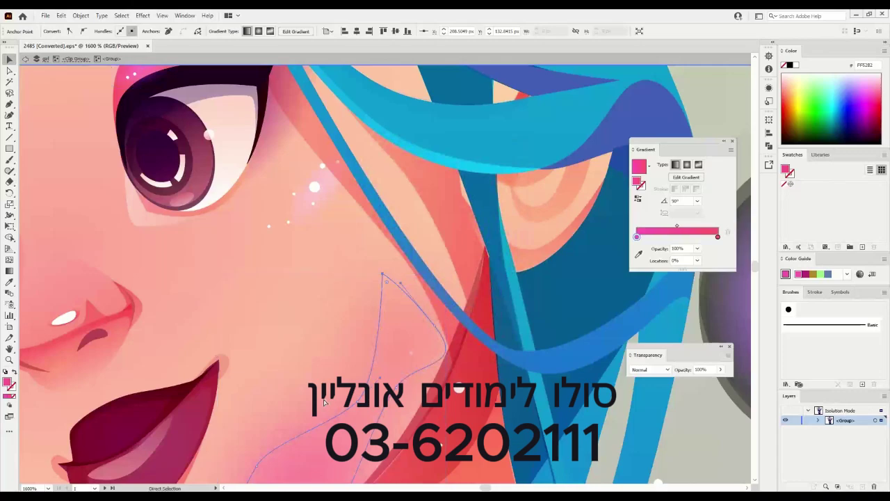
# Lower the opacity of the blurred pink jaw shape to 60% and deselect it.
pyautogui.hotkey('ctrl', '0')
pyautogui.click(185, 302)
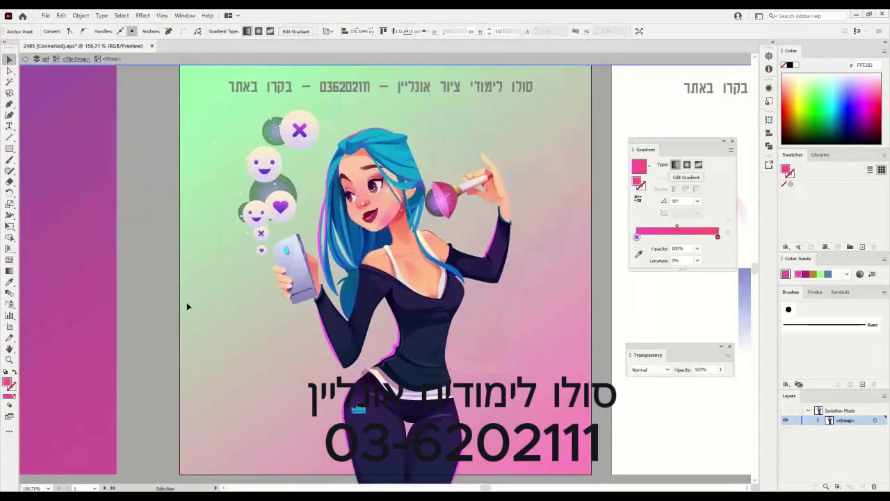
pyautogui.hotkey('ctrl', '+')
pyautogui.hotkey('ctrl', '+')
pyautogui.hotkey('ctrl', '+')
pyautogui.press('space')
pyautogui.moveTo(305, 150); pyautogui.dragTo(277, 284)
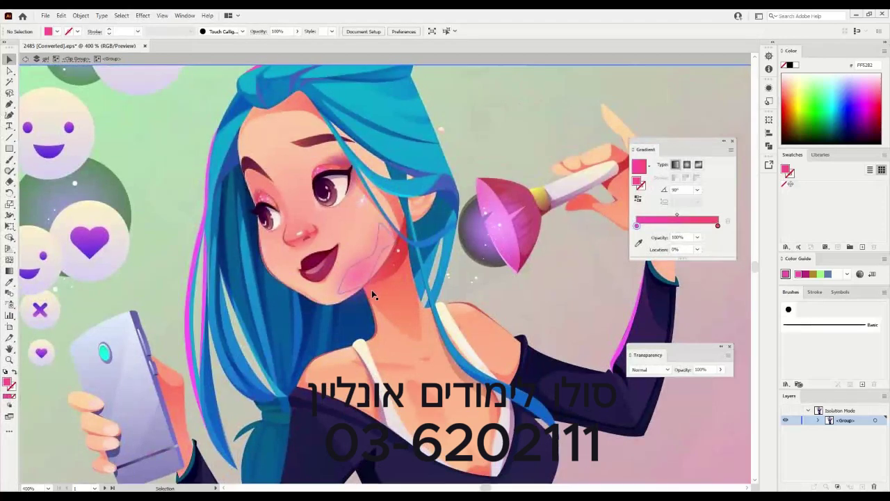
pyautogui.click(362, 278)
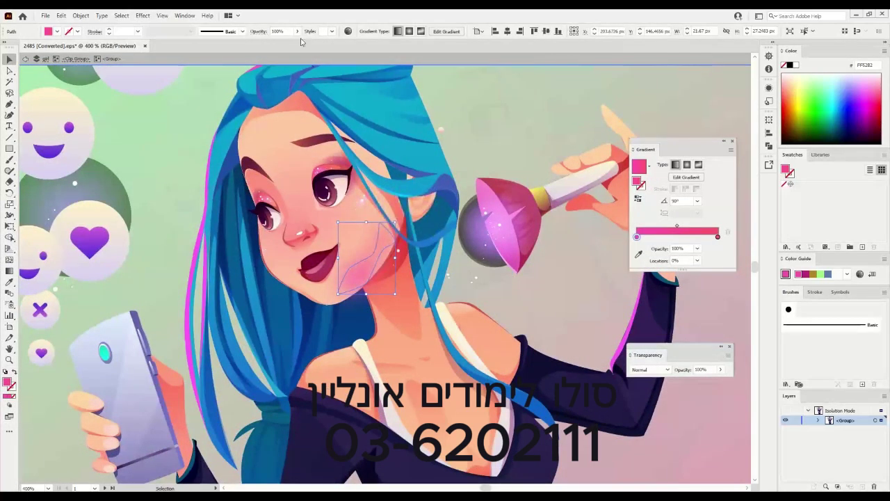
pyautogui.click(298, 31)
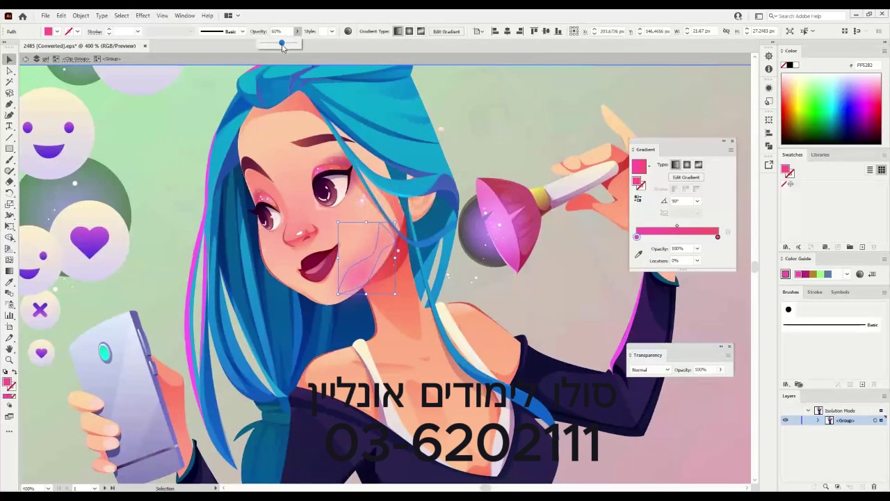
pyautogui.moveTo(282, 46); pyautogui.dragTo(281, 46)
pyautogui.click(164, 139)
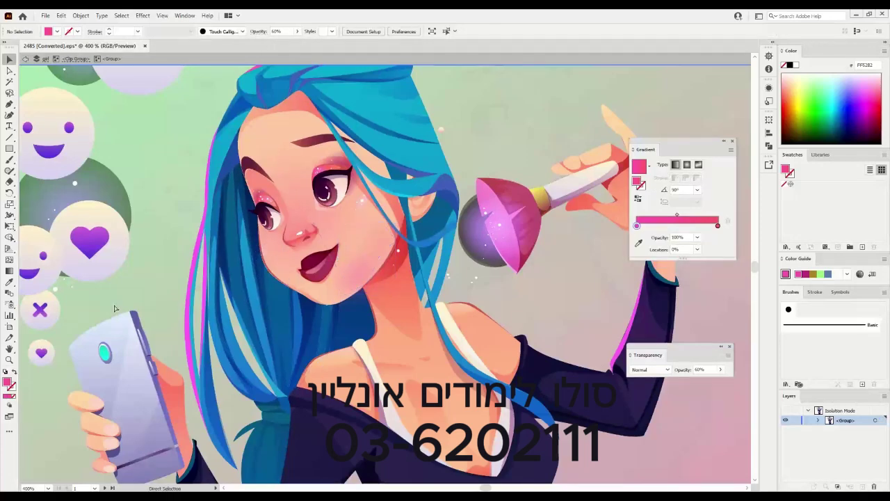
# Inspect the illustration's paths in outline view, return to the colour preview and fit the artboard in view.
pyautogui.hotkey('ctrl', 'y')
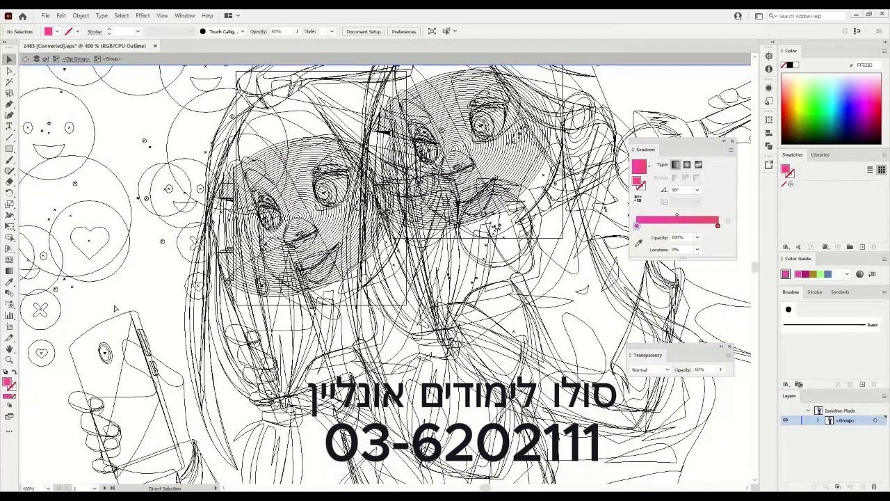
pyautogui.hotkey('ctrl', 'y')
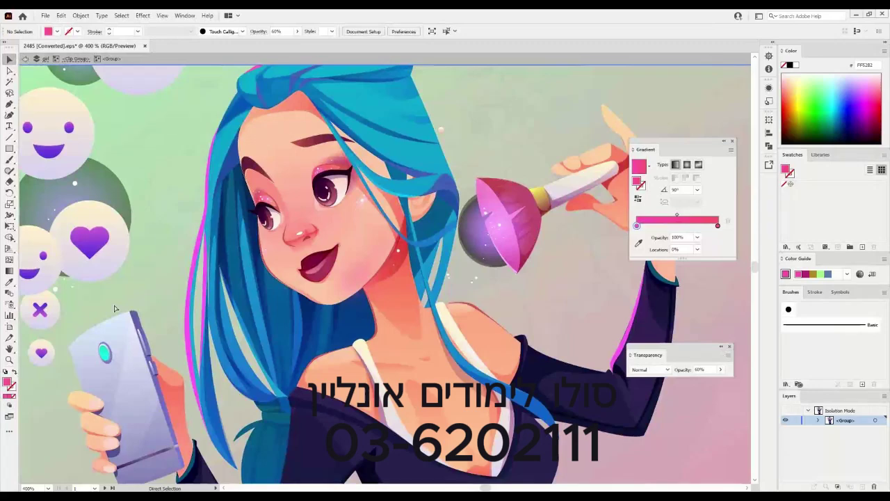
pyautogui.hotkey('ctrl', '0')
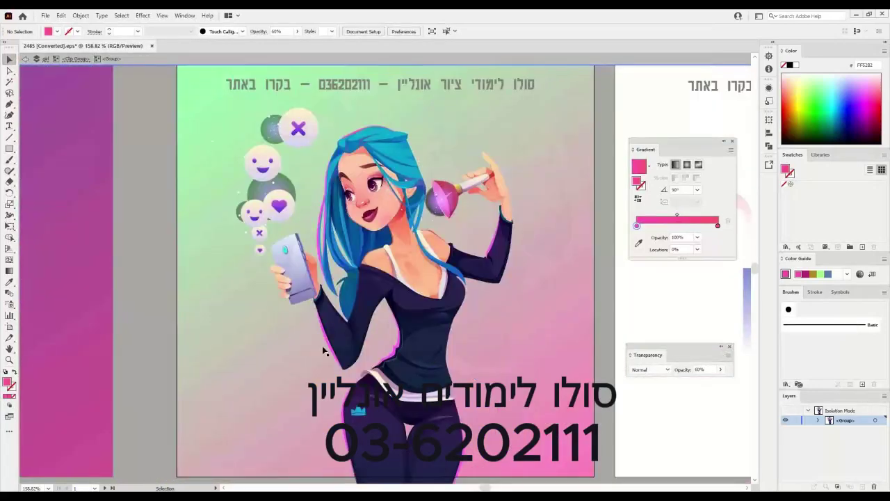
# Move the girl's dark top shape onto the neighbouring white artboard, leave isolation, and shift the blue gradient rectangle up and out of its way.
pyautogui.click(421, 350)
pyautogui.moveTo(422, 349); pyautogui.dragTo(418, 376)
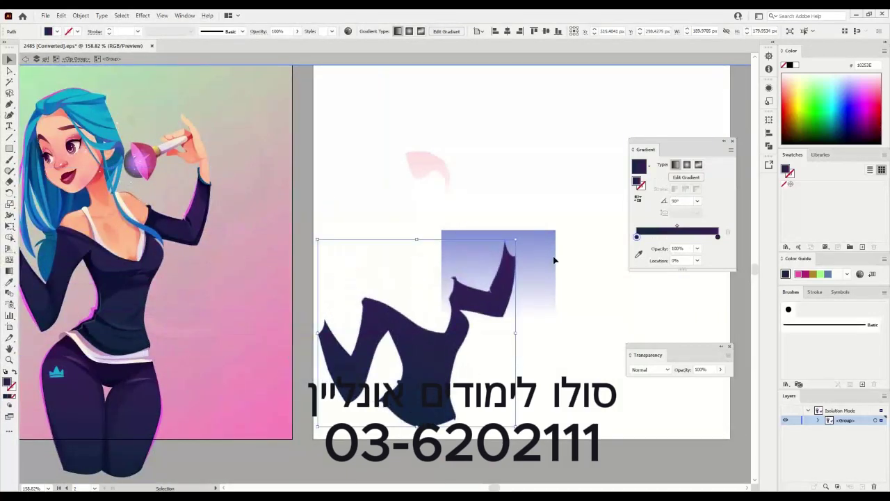
pyautogui.doubleClick(541, 162)
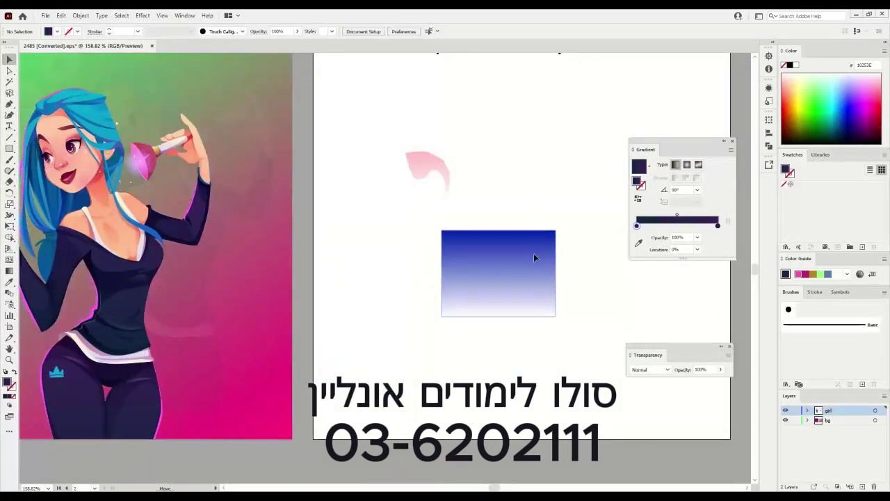
pyautogui.moveTo(533, 268); pyautogui.dragTo(602, 79)
# Bring the dark top shape out of the girl's nested clip group and place it by itself on the white artboard.
pyautogui.click(129, 304)
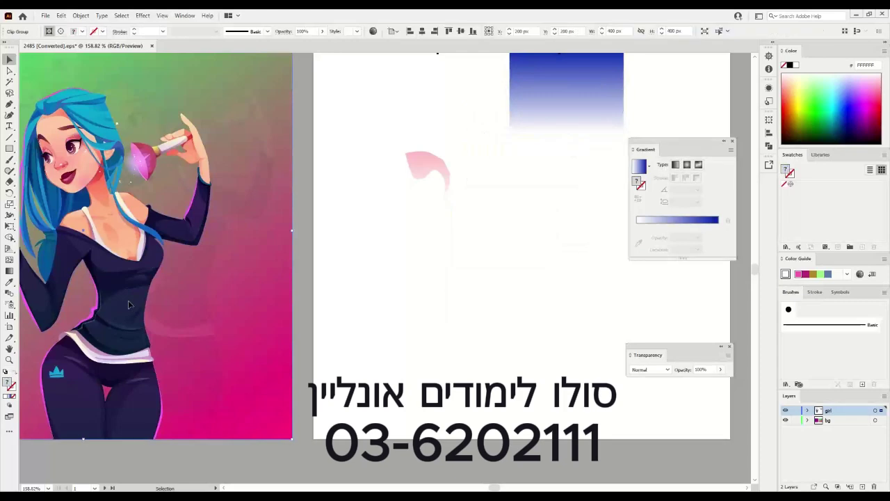
pyautogui.doubleClick(128, 304)
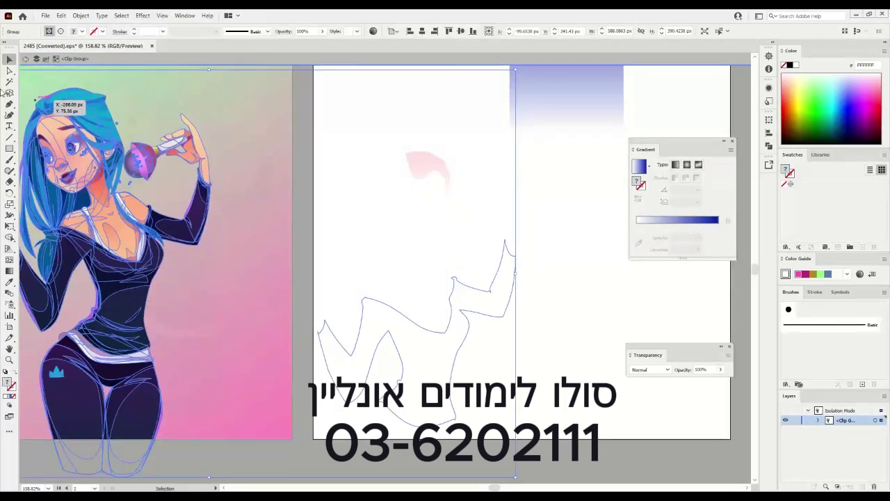
pyautogui.doubleClick(376, 303)
pyautogui.click(380, 305)
pyautogui.moveTo(442, 363); pyautogui.dragTo(468, 320)
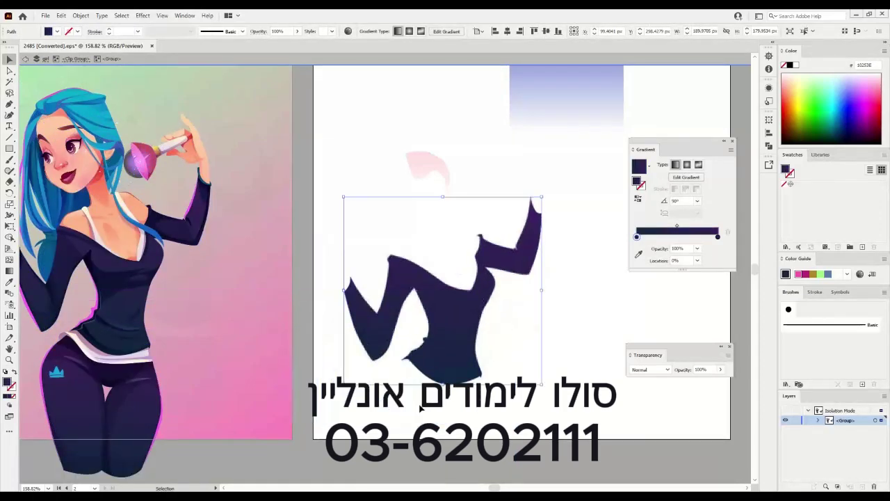
pyautogui.doubleClick(540, 420)
pyautogui.moveTo(386, 291); pyautogui.dragTo(476, 332)
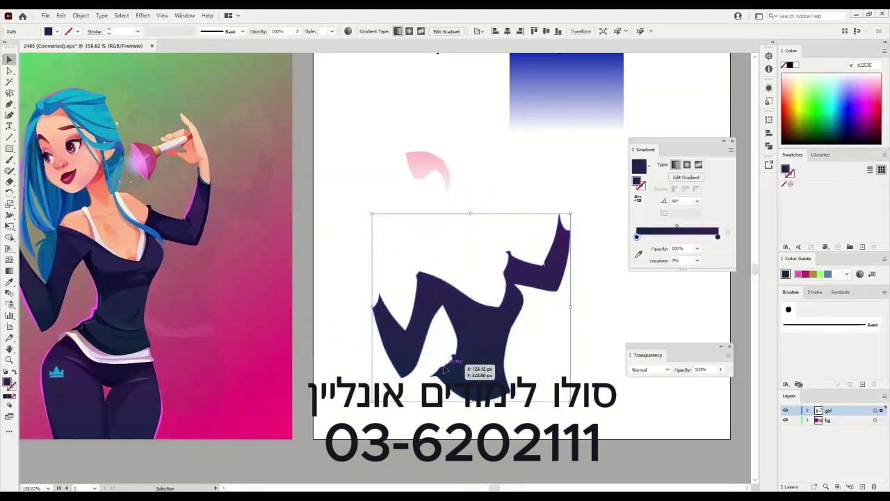
# Reshape the waist notch of the isolated dark top by shifting its edge anchor points right and down in small increments.
pyautogui.click(9, 359)
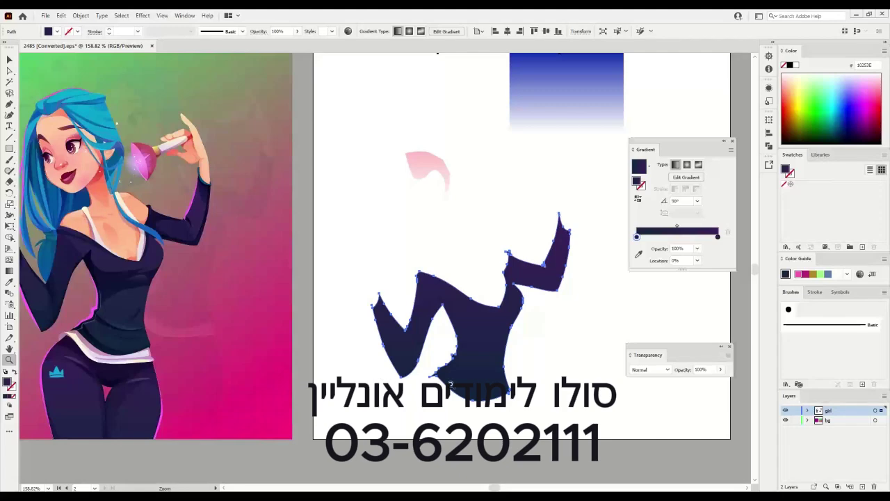
pyautogui.click(450, 383)
pyautogui.click(402, 283)
pyautogui.click(364, 262)
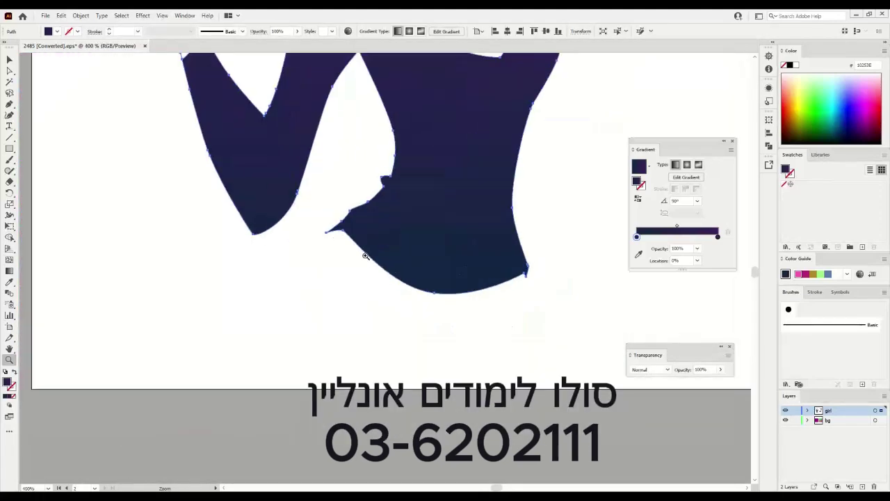
pyautogui.click(326, 232)
pyautogui.press('a')
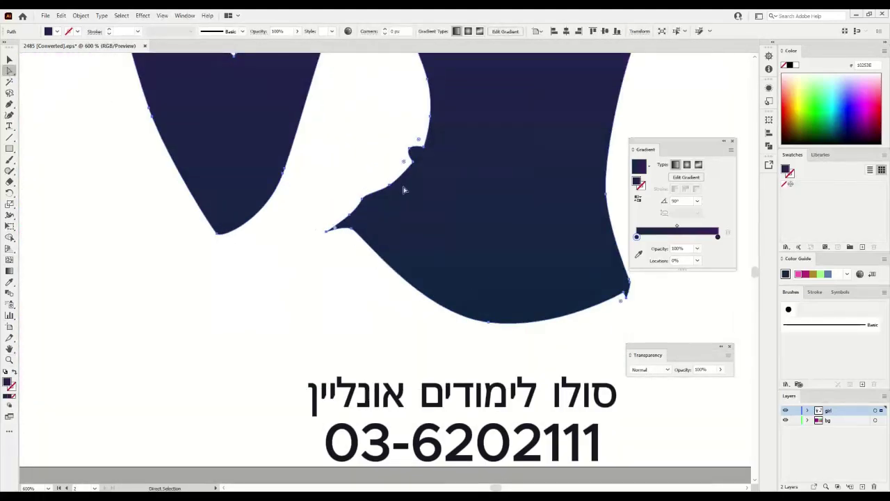
pyautogui.moveTo(401, 203); pyautogui.dragTo(398, 204)
pyautogui.press('Right')
pyautogui.press('Down')
pyautogui.press('Right')
pyautogui.press('Down')
pyautogui.press('Right')
pyautogui.press('Down')
pyautogui.press('Right')
pyautogui.press('Down')
pyautogui.press('Right')
pyautogui.press('Down')
pyautogui.press('Right')
pyautogui.press('Down')
pyautogui.press('Right')
pyautogui.press('Down')
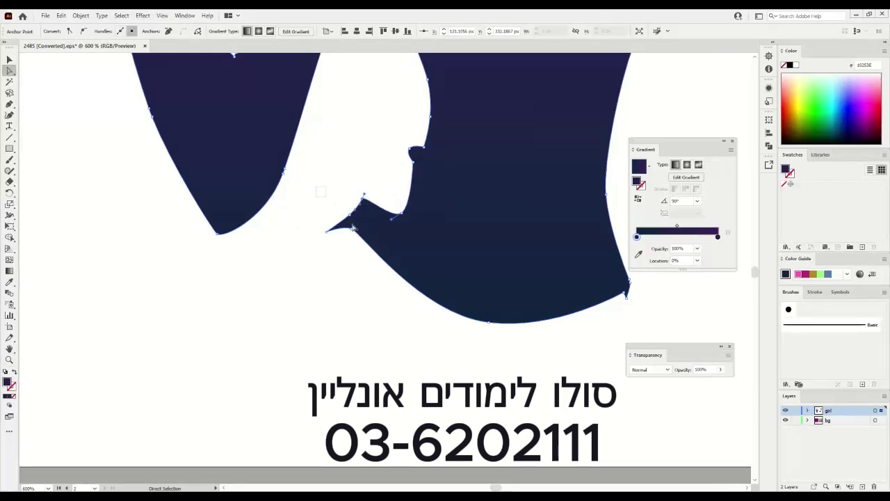
# Reposition the anchor points around the pointed side tip of the isolated top's hem to change its outline.
pyautogui.moveTo(378, 263); pyautogui.dragTo(377, 263)
pyautogui.moveTo(364, 201); pyautogui.dragTo(369, 217)
pyautogui.moveTo(342, 267)
pyautogui.mouseDown()
pyautogui.moveTo(371, 211)
pyautogui.moveTo(373, 235)
pyautogui.moveTo(384, 244)
pyautogui.mouseUp()
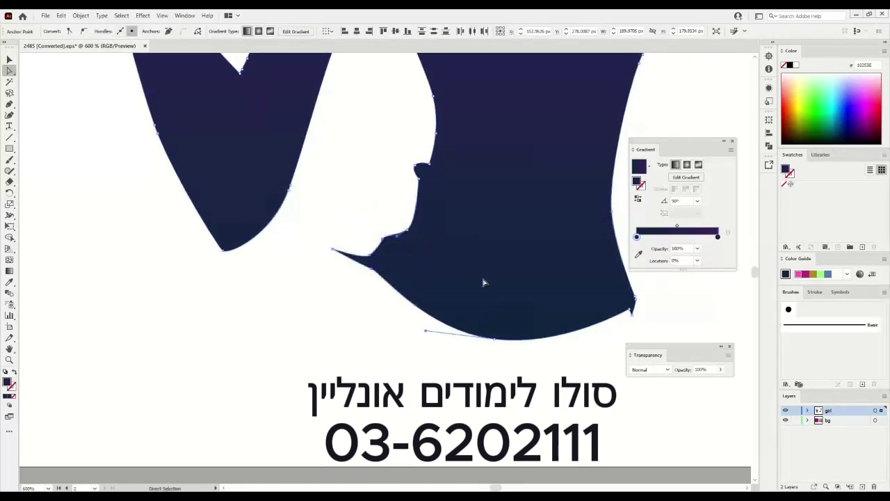
# Draw a closed, curved shadow shape with the Pen tool across the bust of the isolated dark top, following the neckline.
pyautogui.hotkey('ctrl', '0')
pyautogui.moveTo(314, 266); pyautogui.dragTo(471, 228)
pyautogui.click(223, 215)
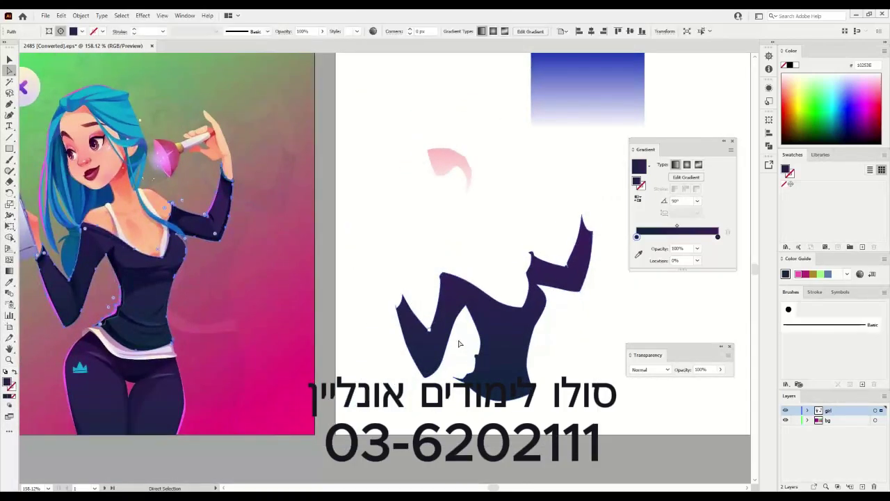
pyautogui.press('p')
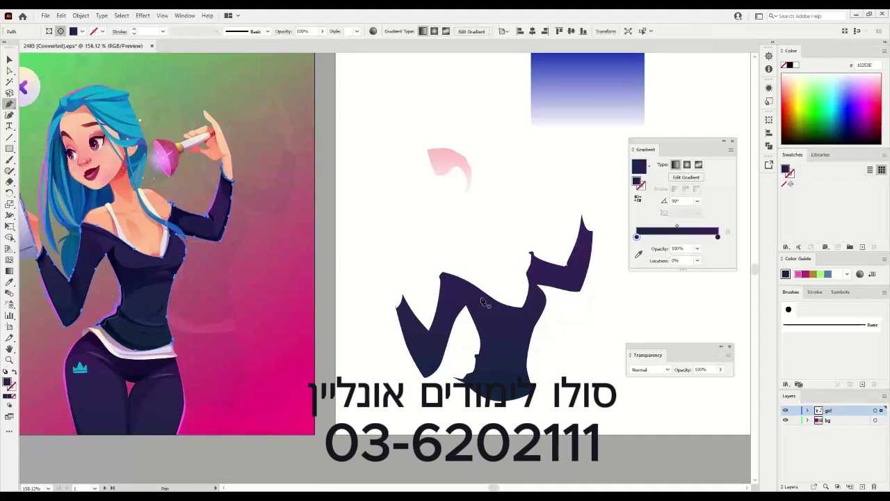
pyautogui.click(472, 304)
pyautogui.moveTo(498, 336); pyautogui.dragTo(543, 305)
pyautogui.click(535, 293)
pyautogui.click(519, 318)
pyautogui.moveTo(494, 319); pyautogui.dragTo(474, 306)
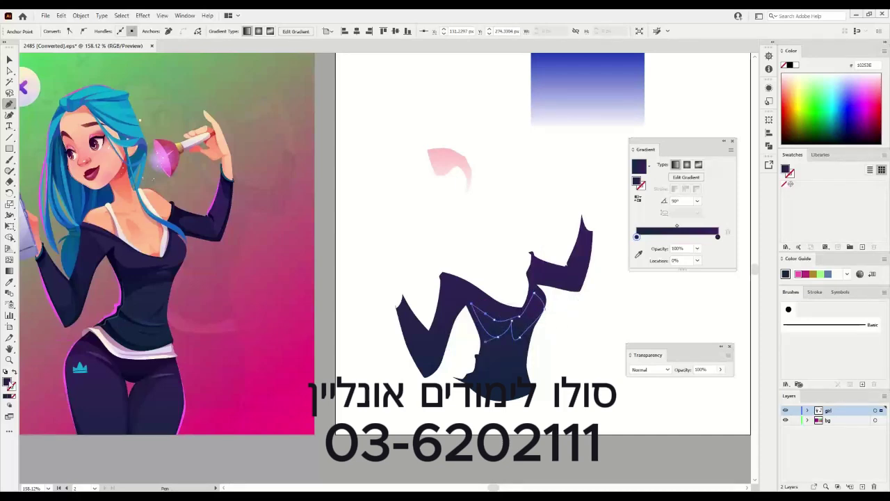
# Choose the near-black colour #141313 as the fill for the new bust shadow shape.
pyautogui.moveTo(442, 170); pyautogui.dragTo(326, 72)
pyautogui.click(228, 174)
pyautogui.moveTo(228, 175); pyautogui.dragTo(218, 203)
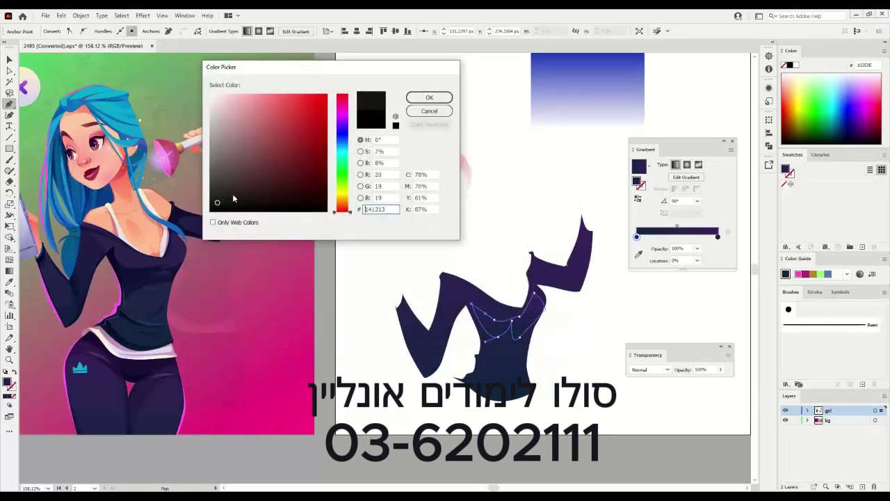
# Try a near-black 141313 fill on the shadow shape across the shirt's chest, and undo it.
pyautogui.click(431, 100)
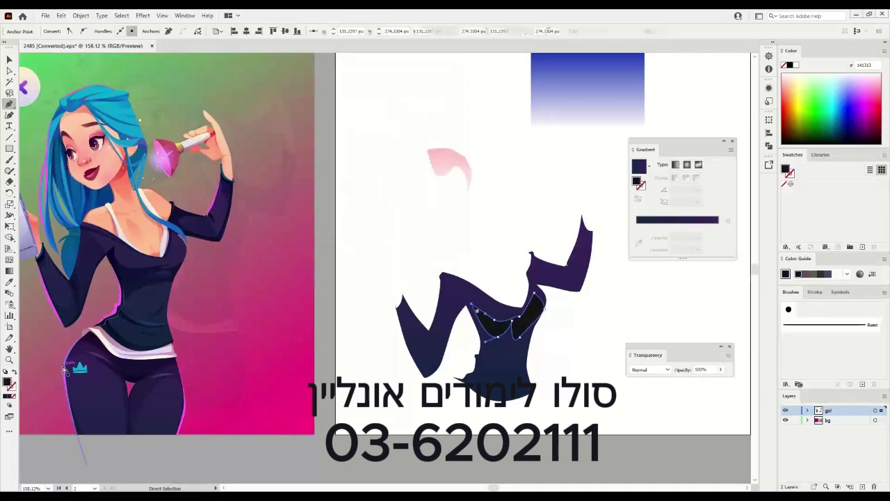
pyautogui.hotkey('ctrl', 'z')
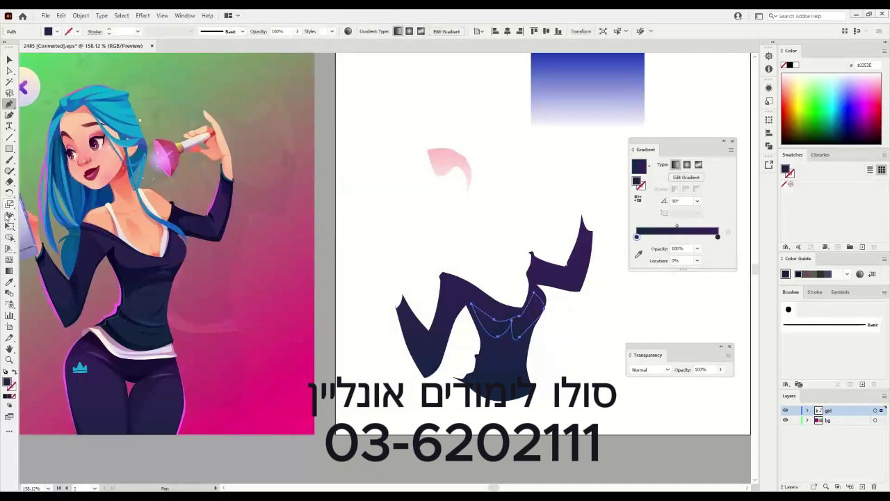
# Copy the reference shirt shadow's appearance onto the chest shadow shape with the Eyedropper and change its fill to solid blue 4848A3.
pyautogui.click(9, 281)
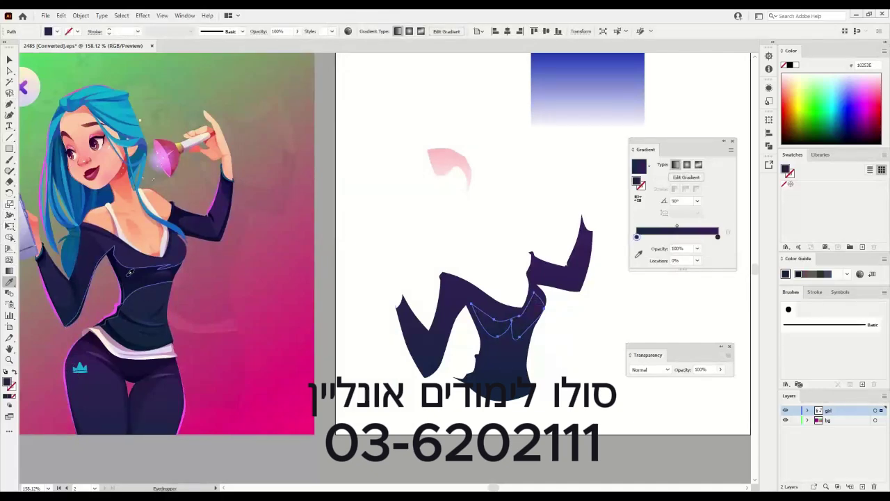
pyautogui.click(110, 294)
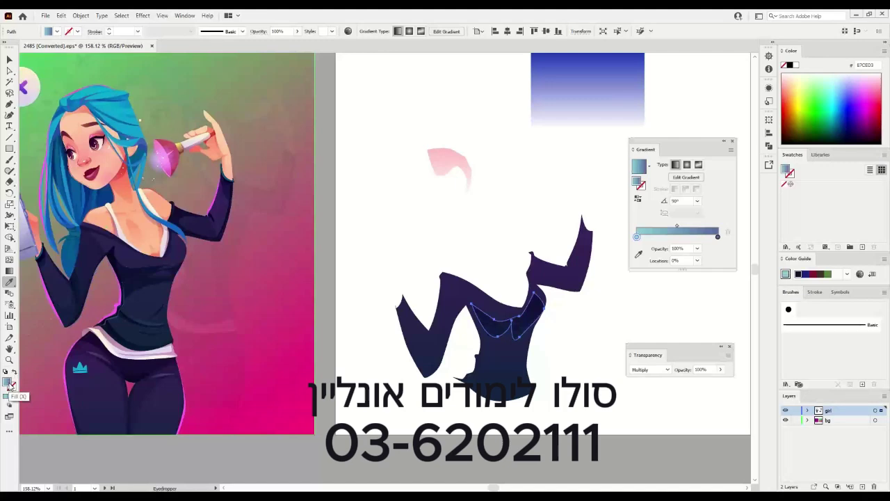
pyautogui.doubleClick(10, 384)
pyautogui.click(343, 132)
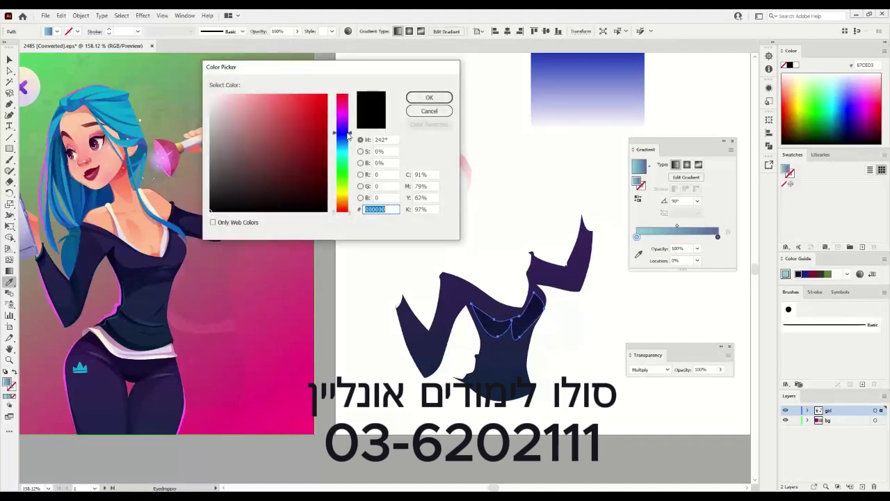
pyautogui.click(310, 108)
pyautogui.moveTo(311, 108)
pyautogui.mouseDown()
pyautogui.moveTo(288, 104)
pyautogui.moveTo(263, 118)
pyautogui.moveTo(276, 136)
pyautogui.mouseUp()
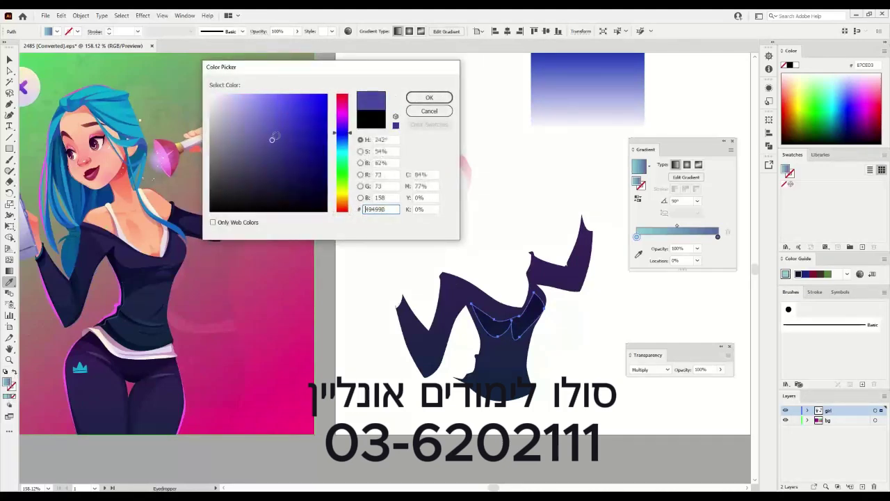
pyautogui.click(429, 97)
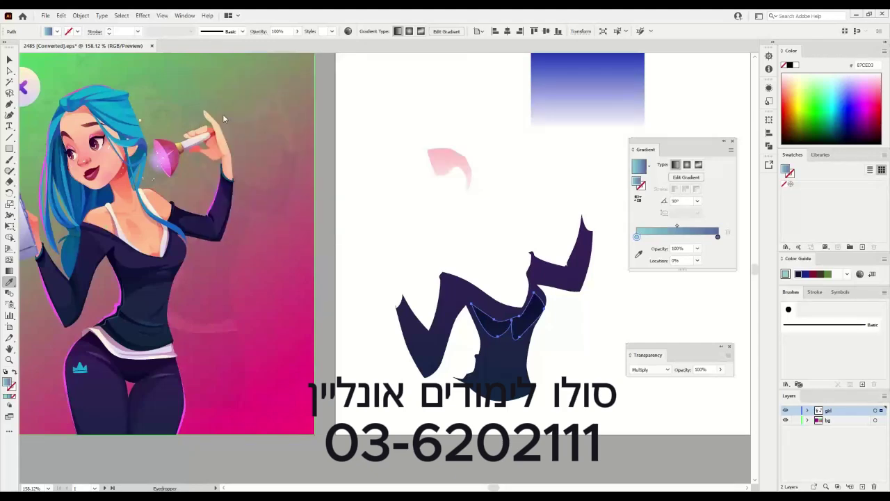
pyautogui.click(10, 60)
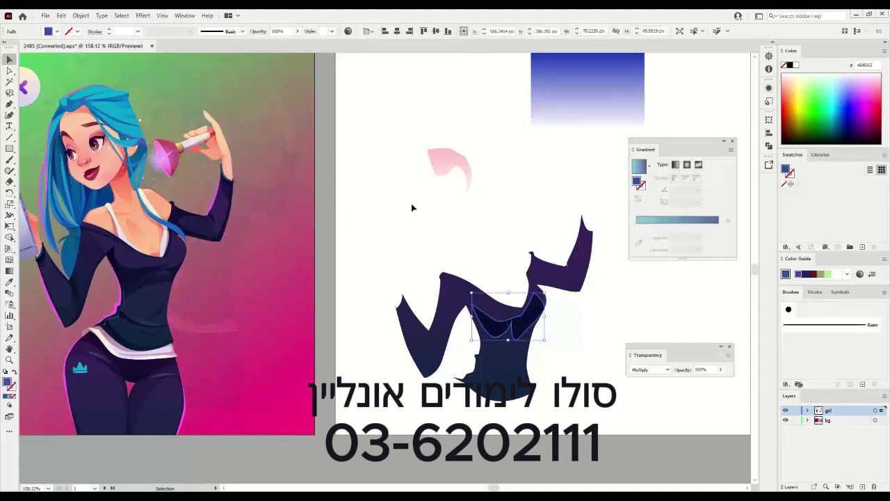
pyautogui.click(395, 245)
# Reduce the opacity of the shirt's chest shadow shape to 34% and deselect it.
pyautogui.click(534, 318)
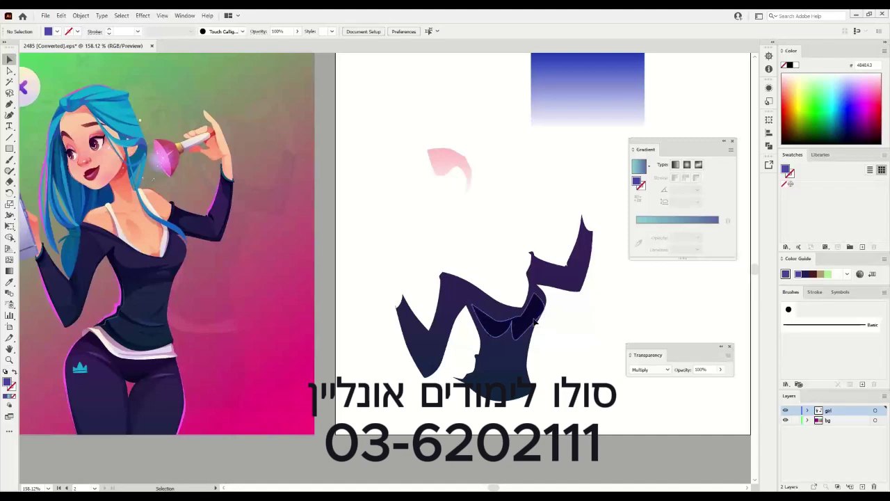
pyautogui.click(297, 31)
pyautogui.moveTo(285, 45); pyautogui.dragTo(274, 44)
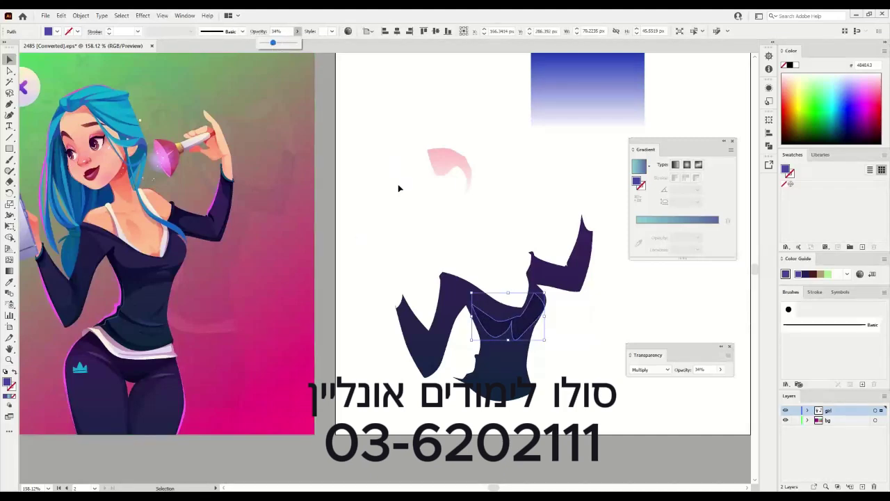
pyautogui.click(359, 244)
pyautogui.press('a')
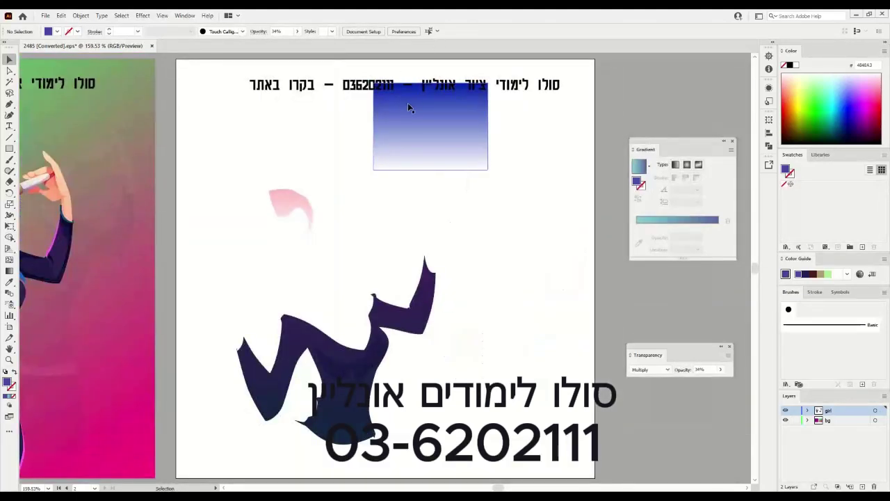
pyautogui.moveTo(408, 104); pyautogui.dragTo(404, 175)
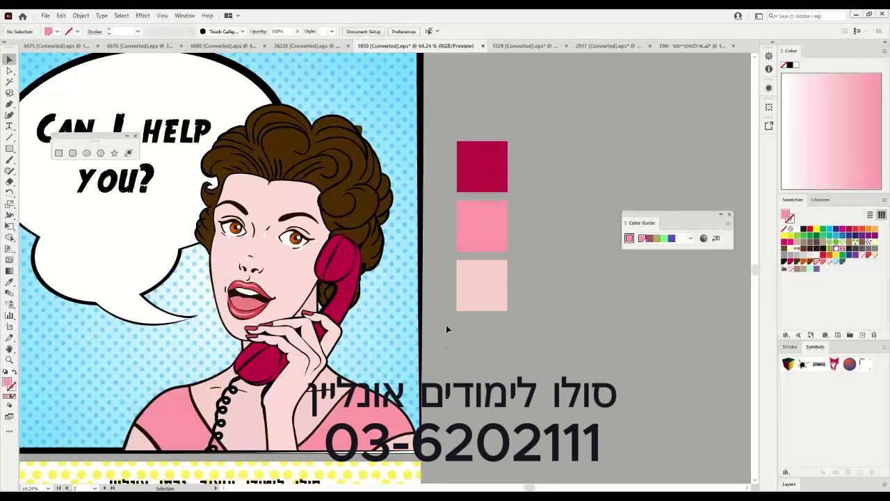
# Delete the yellow dotted background rectangle from the artboard below the telephone woman illustration.
pyautogui.moveTo(419, 305); pyautogui.dragTo(567, 105)
pyautogui.moveTo(366, 333); pyautogui.dragTo(369, 318)
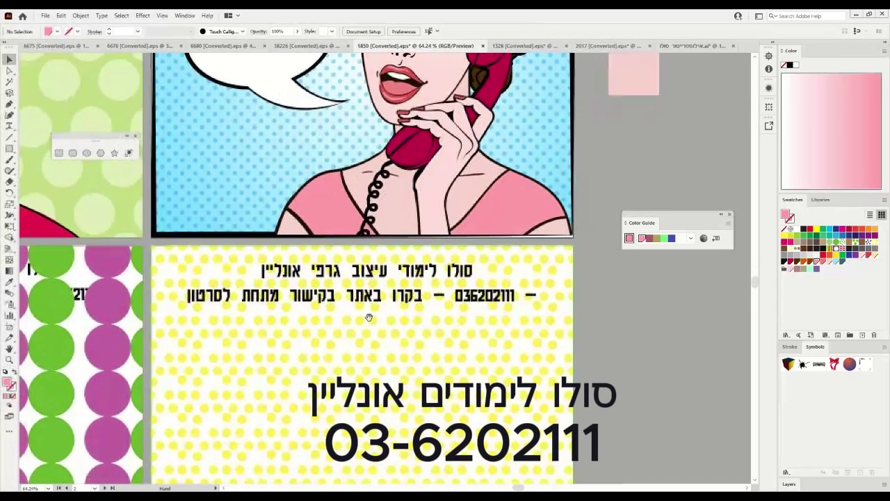
pyautogui.click(175, 278)
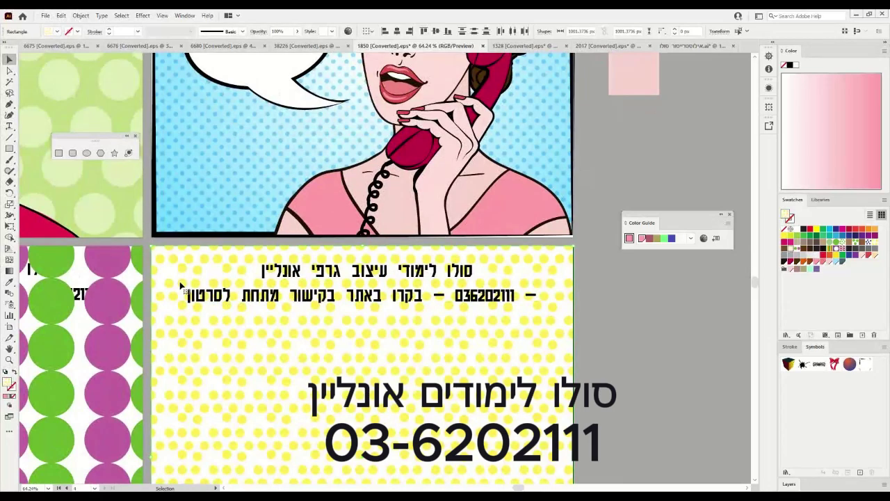
pyautogui.press('Delete')
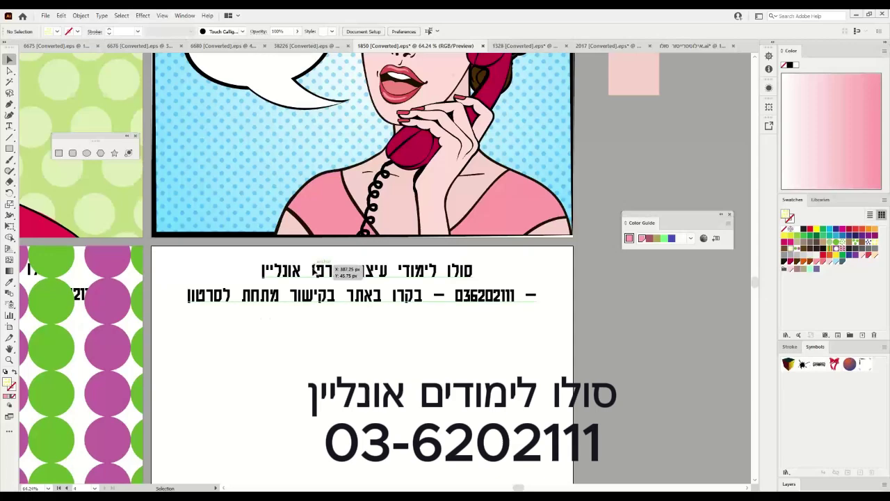
pyautogui.click(295, 315)
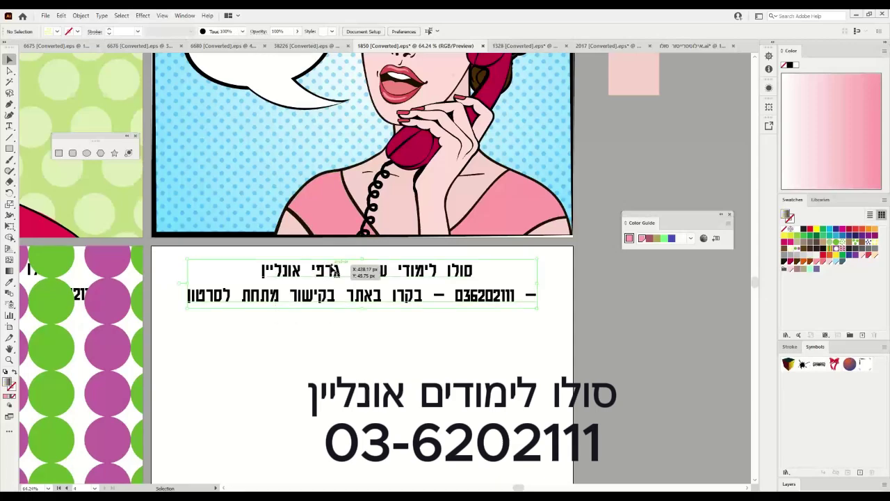
pyautogui.press('a')
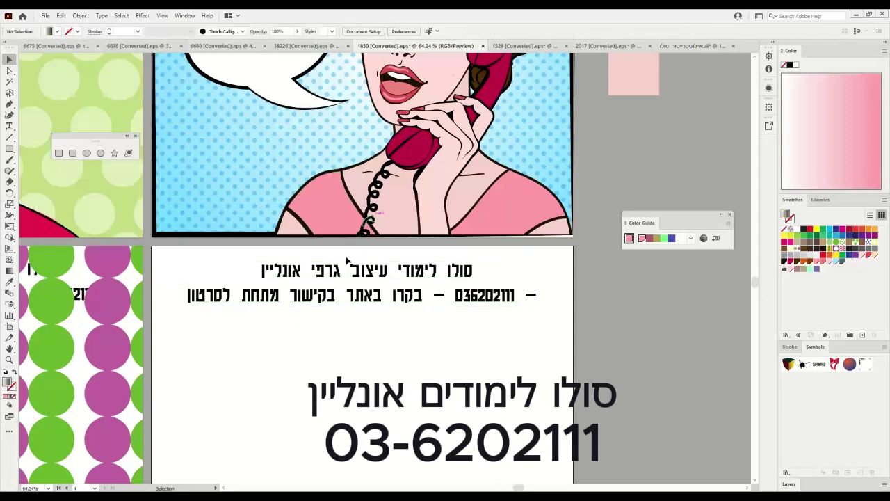
# Move the floating set of shape tools off the speech bubble so it no longer covers the artwork.
pyautogui.scroll(5, 390, 154)
pyautogui.hscroll(2, 389, 154)
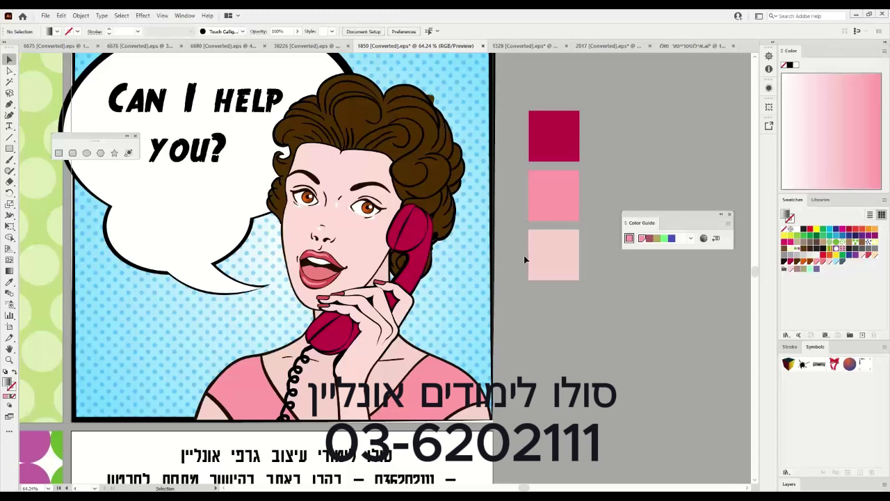
pyautogui.moveTo(76, 136); pyautogui.dragTo(64, 28)
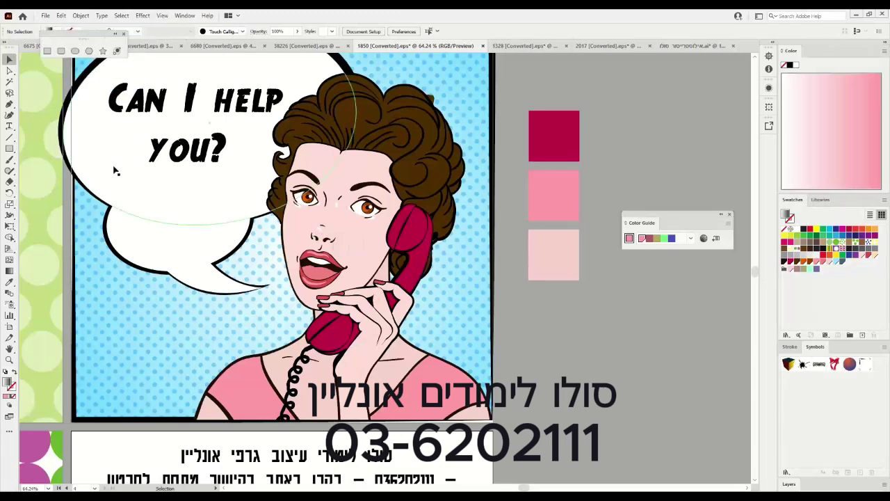
# Show the artwork at 100% and move the three colour squares farther away from the telephone woman illustration.
pyautogui.hotkey('ctrl', '1')
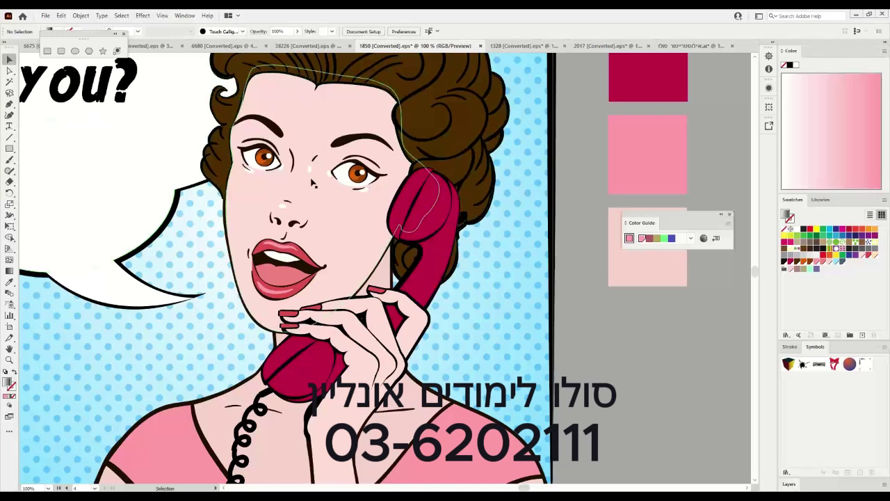
pyautogui.moveTo(339, 436); pyautogui.dragTo(321, 316)
pyautogui.moveTo(257, 334); pyautogui.dragTo(249, 424)
pyautogui.moveTo(293, 265); pyautogui.dragTo(297, 267)
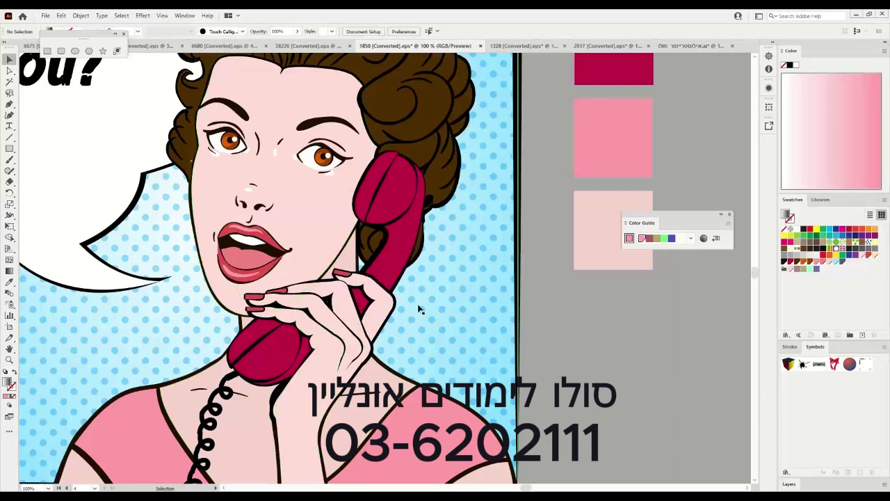
pyautogui.press('space')
pyautogui.moveTo(466, 262); pyautogui.dragTo(348, 319)
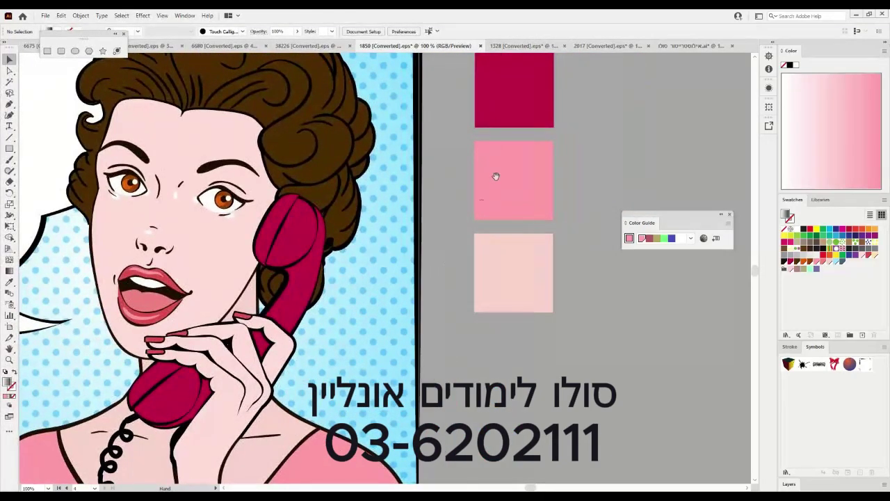
pyautogui.moveTo(545, 297); pyautogui.dragTo(680, 302)
# Draw three ellipses one below another between the illustration and the colour squares, the top one a circle about 90 px wide.
pyautogui.click(74, 51)
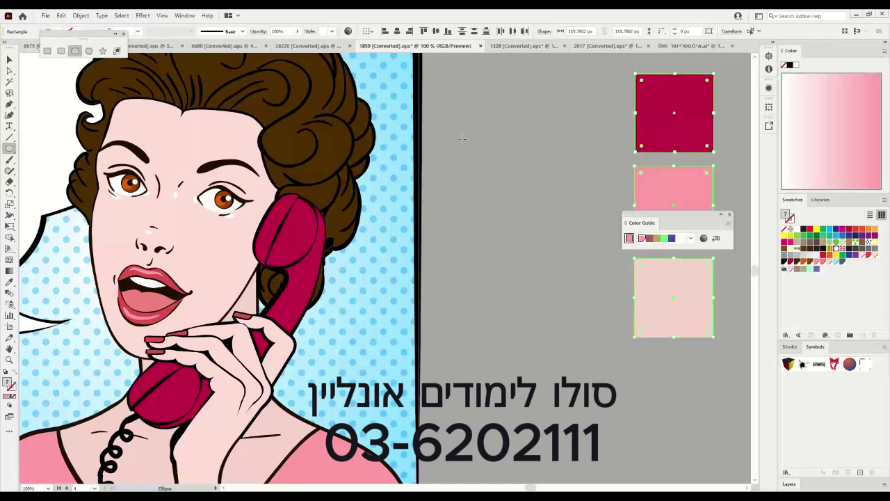
pyautogui.moveTo(446, 123); pyautogui.dragTo(506, 181)
pyautogui.moveTo(475, 229); pyautogui.dragTo(533, 299)
pyautogui.moveTo(471, 326); pyautogui.dragTo(528, 370)
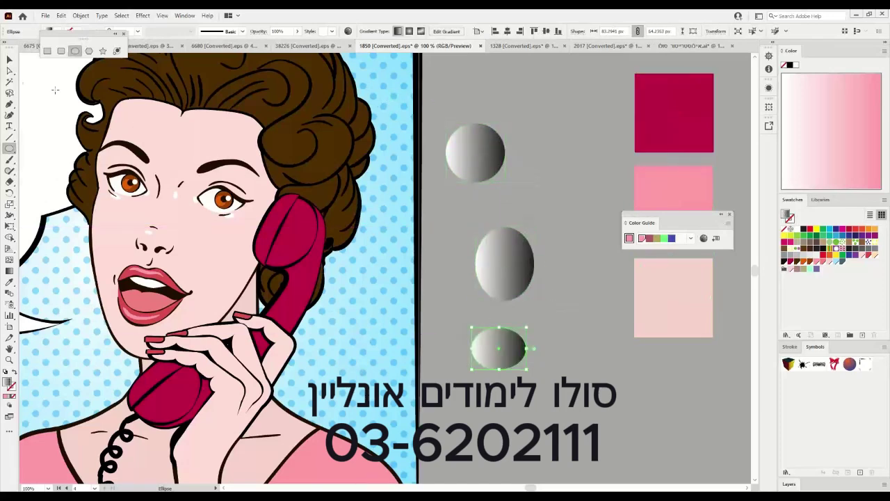
# Recolor the top circle with the telephone's crimson using the Eyedropper, trying the hand's skin tone in between.
pyautogui.click(10, 60)
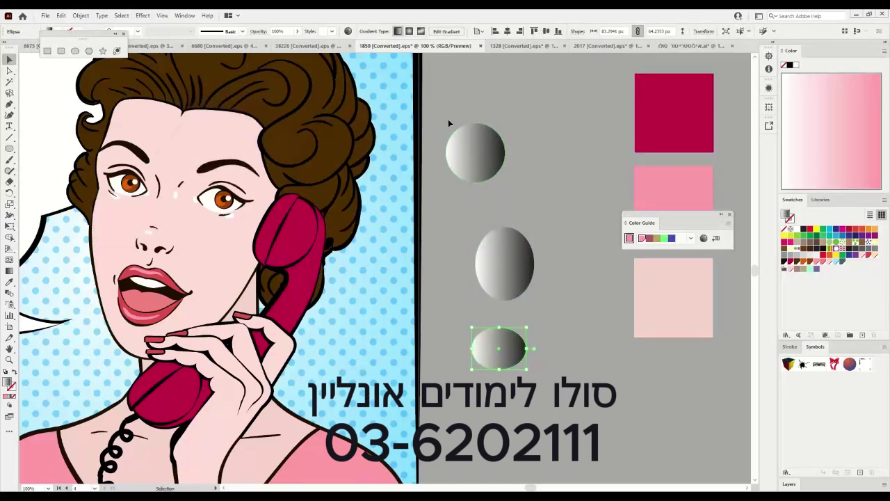
pyautogui.click(477, 148)
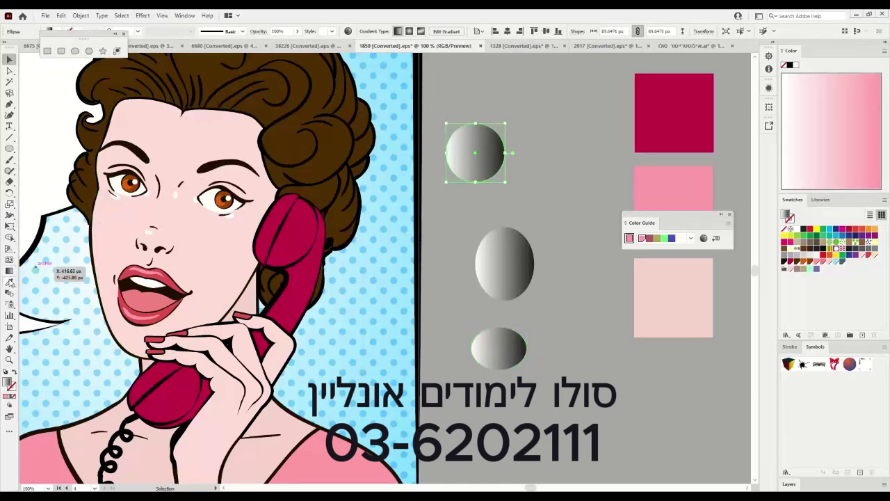
pyautogui.click(10, 281)
pyautogui.click(298, 232)
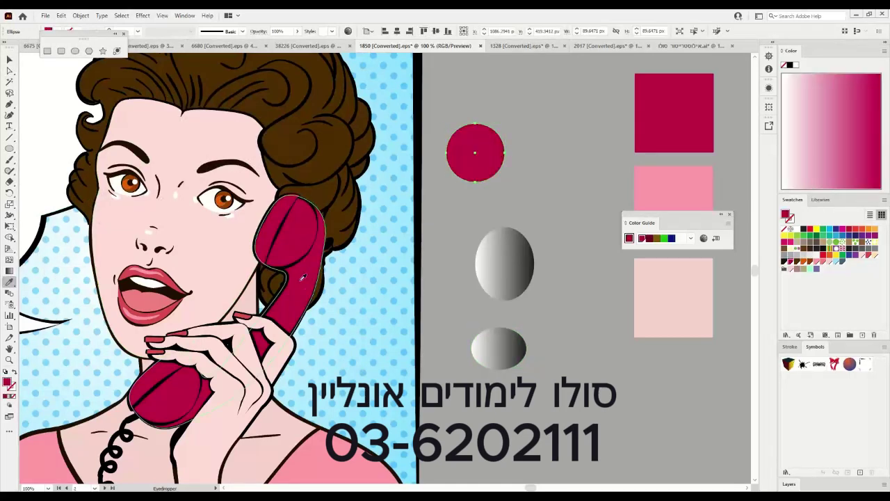
pyautogui.click(250, 364)
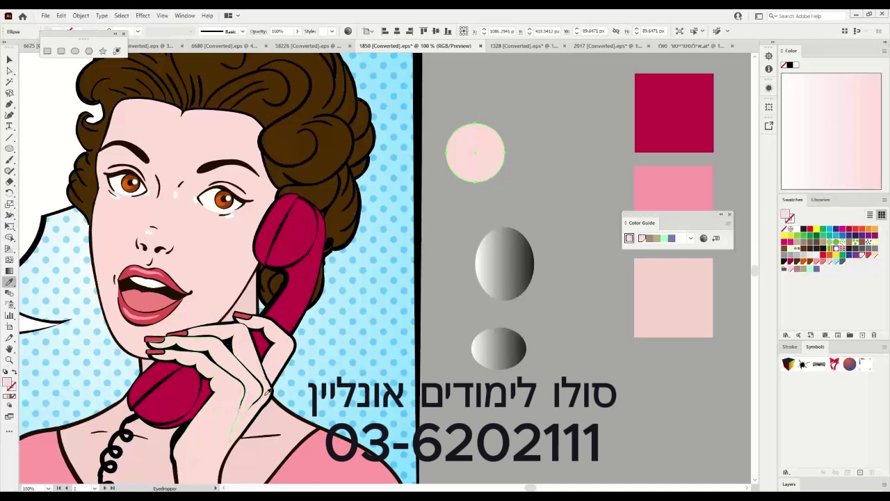
pyautogui.click(301, 237)
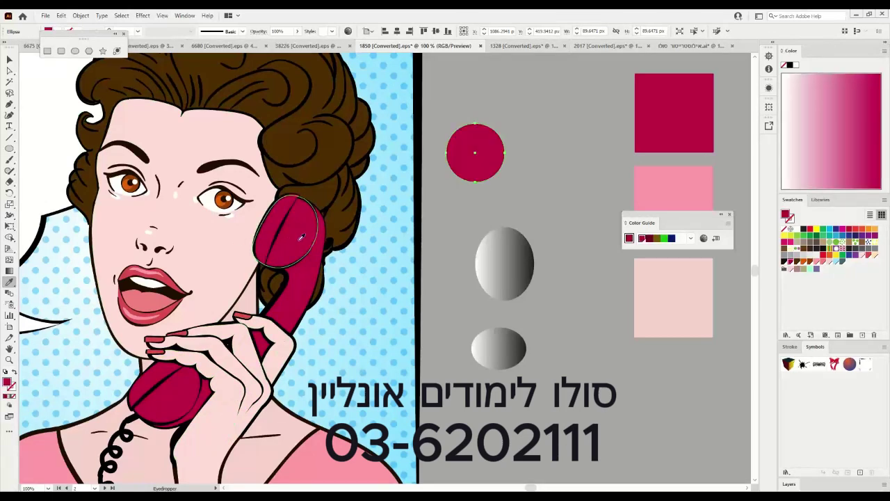
pyautogui.click(10, 60)
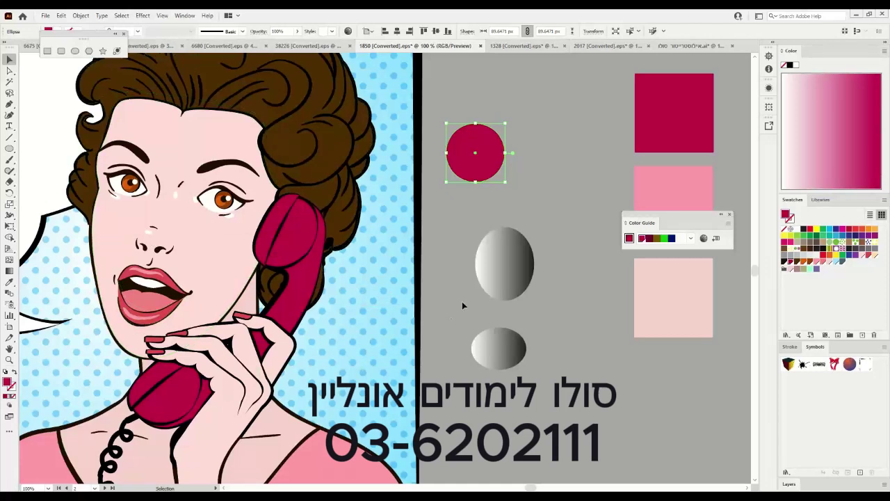
# Move the crimson circle slightly upward and delete the two gradient-filled ellipses below it.
pyautogui.moveTo(467, 171); pyautogui.dragTo(468, 153)
pyautogui.moveTo(467, 190); pyautogui.dragTo(564, 397)
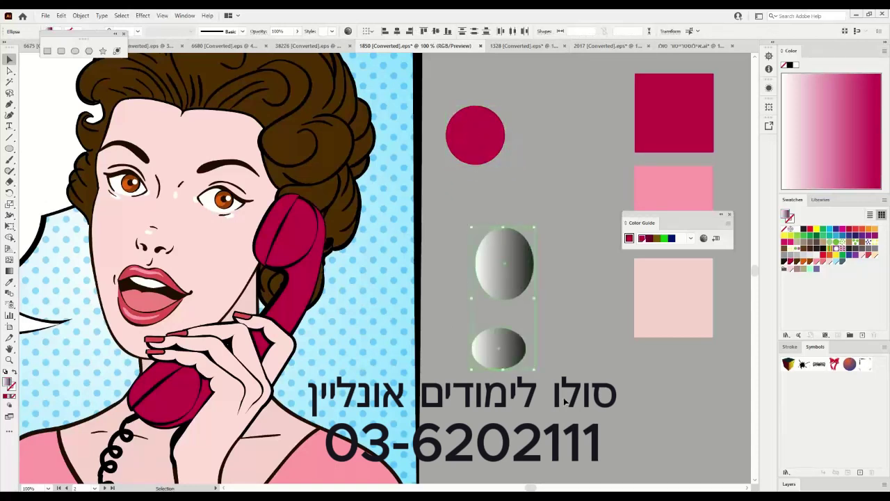
pyautogui.press('Delete')
# Duplicate the crimson circle twice to form a vertical column of three circles beside the illustration.
pyautogui.moveTo(479, 145); pyautogui.dragTo(476, 298)
pyautogui.moveTo(477, 213); pyautogui.dragTo(474, 218)
pyautogui.moveTo(474, 221); pyautogui.dragTo(474, 202)
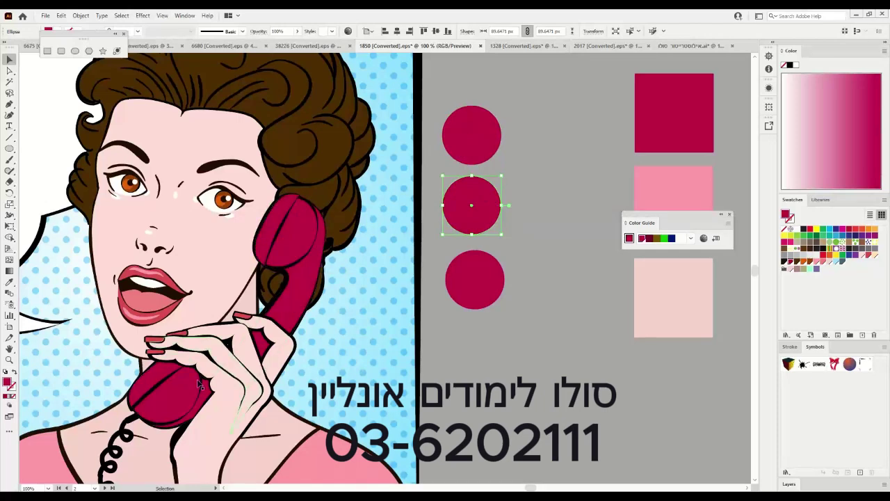
# Recolor the middle circle light pink (FCCADE) and move it below the column, shifting the lower crimson circle into the middle place.
pyautogui.doubleClick(7, 382)
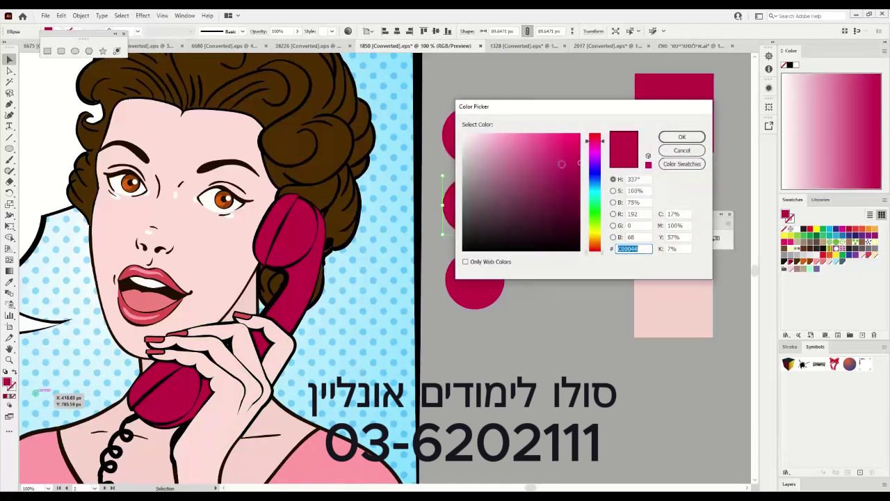
pyautogui.moveTo(565, 160)
pyautogui.mouseDown()
pyautogui.moveTo(515, 140)
pyautogui.moveTo(506, 161)
pyautogui.moveTo(468, 141)
pyautogui.moveTo(502, 141)
pyautogui.moveTo(539, 168)
pyautogui.moveTo(517, 190)
pyautogui.moveTo(567, 137)
pyautogui.moveTo(510, 133)
pyautogui.mouseUp()
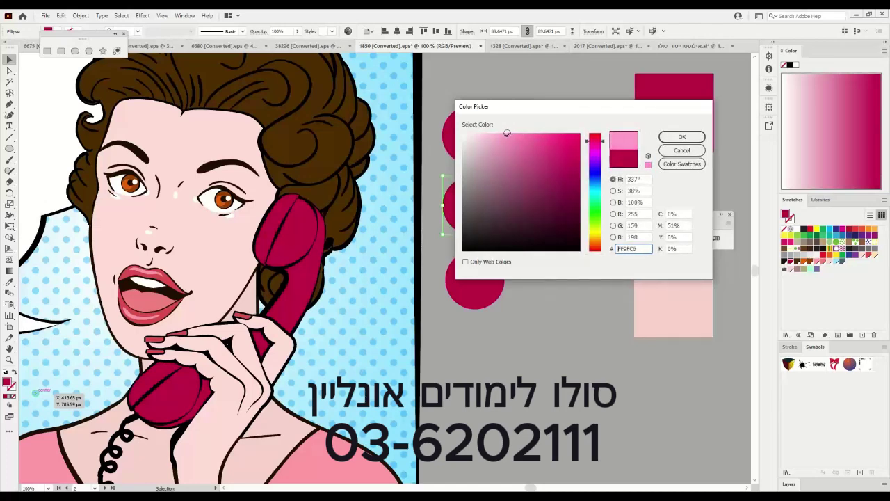
pyautogui.moveTo(507, 133)
pyautogui.mouseDown()
pyautogui.moveTo(557, 131)
pyautogui.moveTo(512, 132)
pyautogui.moveTo(541, 131)
pyautogui.moveTo(514, 131)
pyautogui.moveTo(524, 132)
pyautogui.mouseUp()
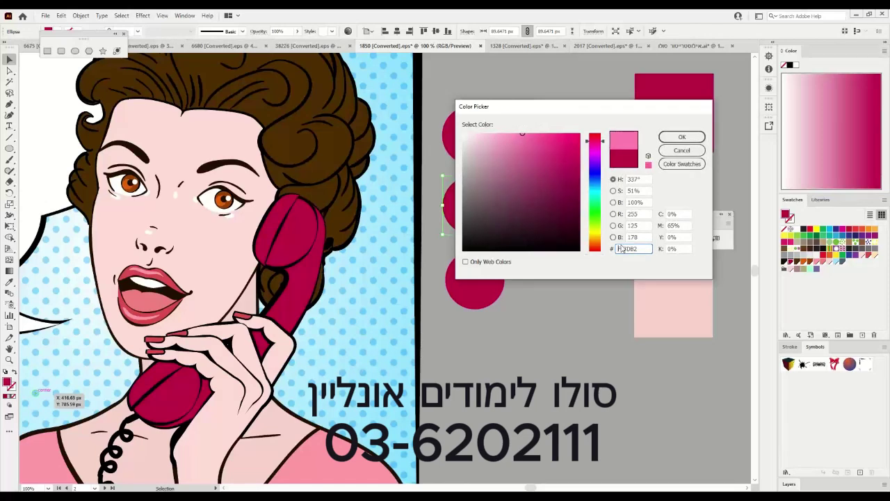
pyautogui.moveTo(521, 132); pyautogui.dragTo(486, 132)
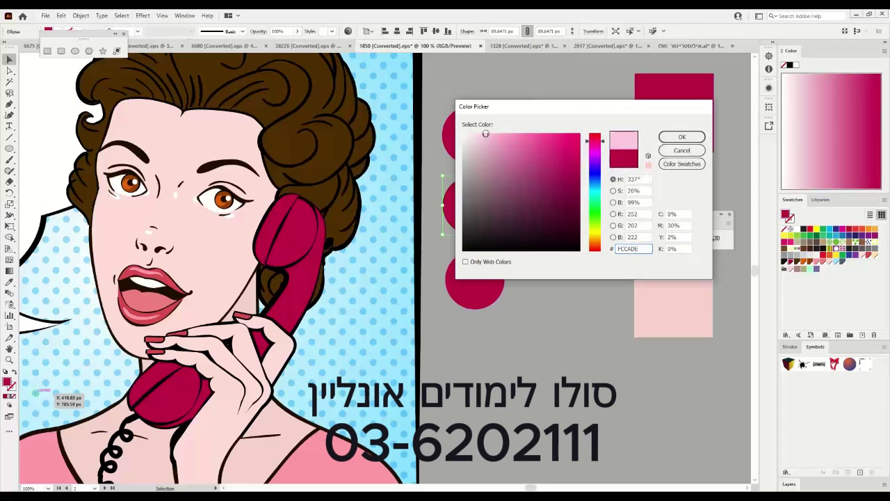
pyautogui.click(682, 138)
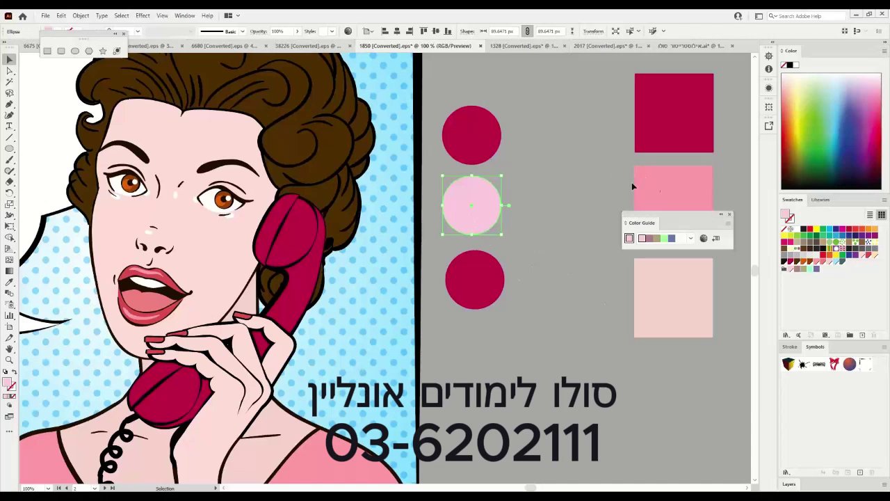
pyautogui.moveTo(497, 207); pyautogui.dragTo(507, 343)
pyautogui.moveTo(478, 279); pyautogui.dragTo(478, 205)
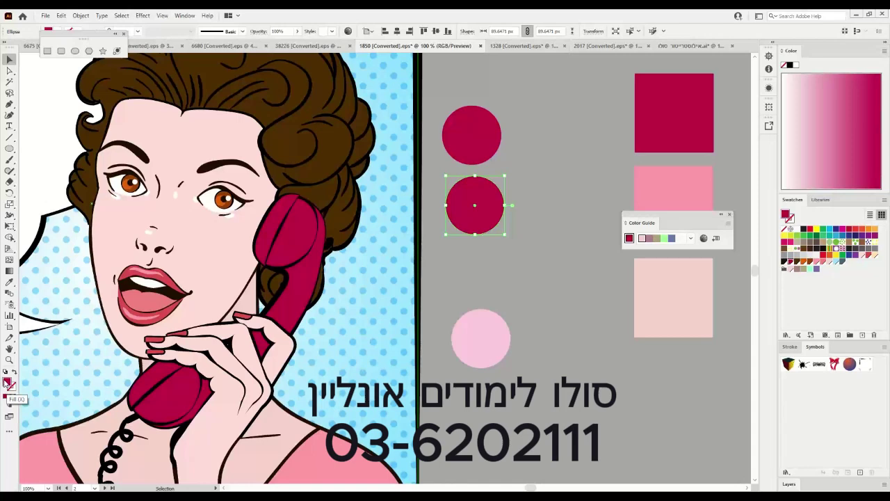
pyautogui.doubleClick(8, 383)
pyautogui.moveTo(299, 236); pyautogui.dragTo(201, 295)
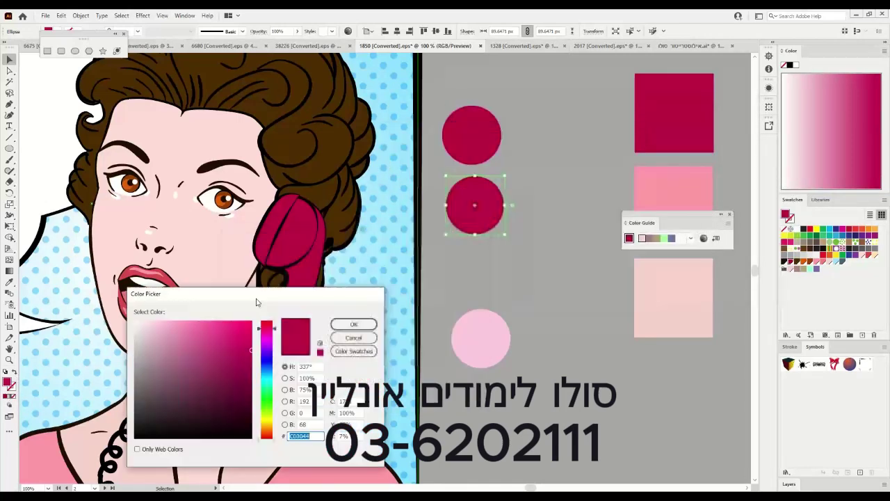
pyautogui.moveTo(247, 349)
pyautogui.mouseDown()
pyautogui.moveTo(234, 328)
pyautogui.moveTo(177, 332)
pyautogui.moveTo(169, 344)
pyautogui.moveTo(202, 324)
pyautogui.moveTo(232, 333)
pyautogui.moveTo(233, 354)
pyautogui.moveTo(224, 333)
pyautogui.moveTo(237, 333)
pyautogui.mouseUp()
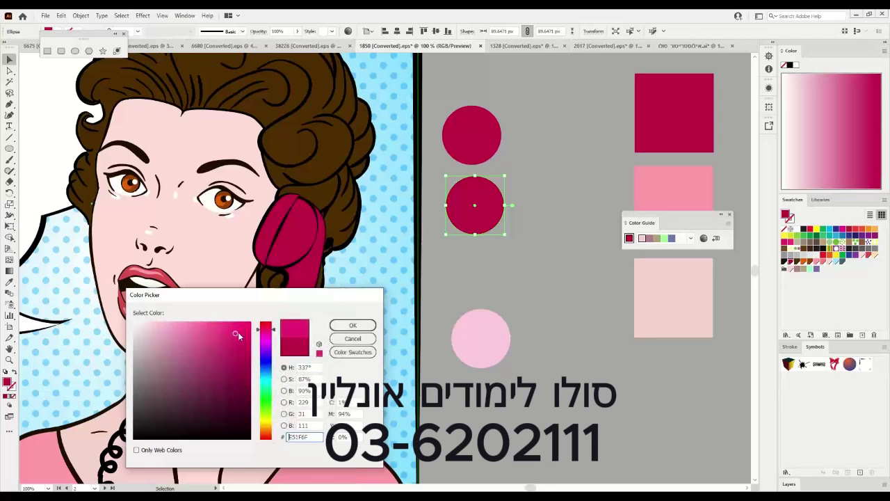
pyautogui.click(353, 338)
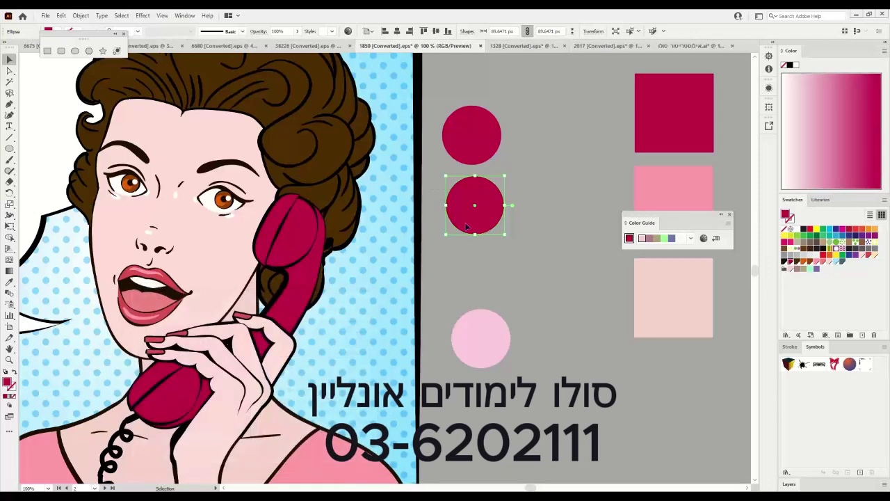
# Fill the middle crimson circle with a medium pink tint, EF8FB7.
pyautogui.doubleClick(8, 381)
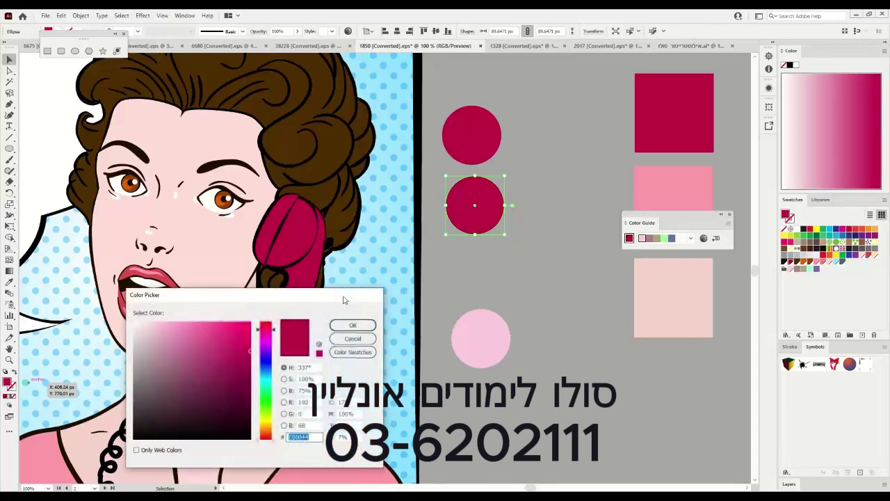
pyautogui.moveTo(240, 343); pyautogui.dragTo(181, 329)
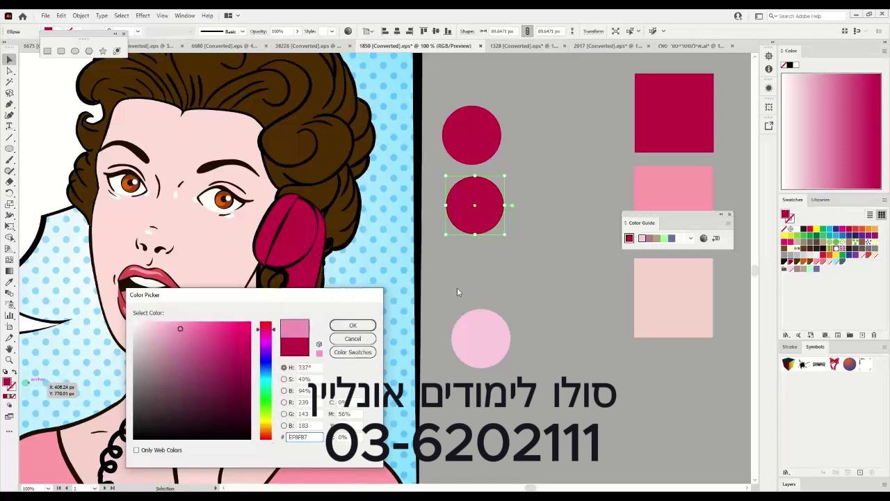
pyautogui.click(352, 325)
# Compare the colours and shading of the telephone illustration with those of the neighbouring woman on the green dotted background.
pyautogui.press('space')
pyautogui.moveTo(195, 290); pyautogui.dragTo(356, 294)
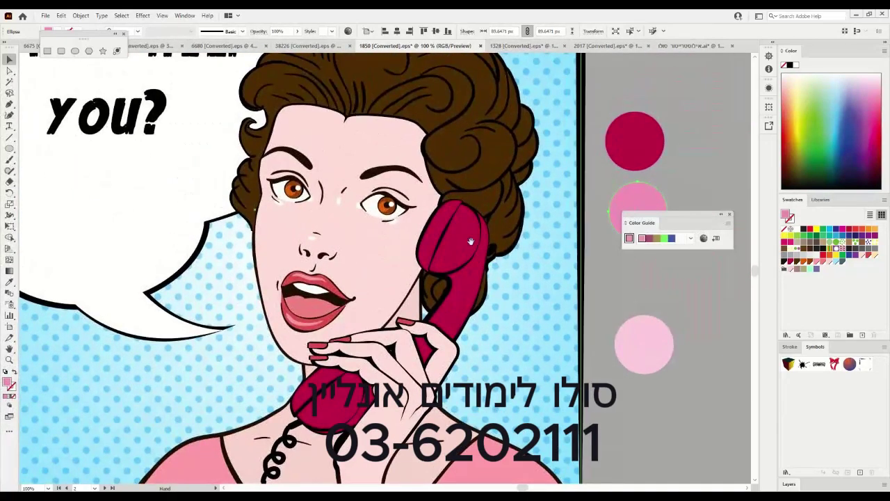
pyautogui.moveTo(307, 228); pyautogui.dragTo(363, 282)
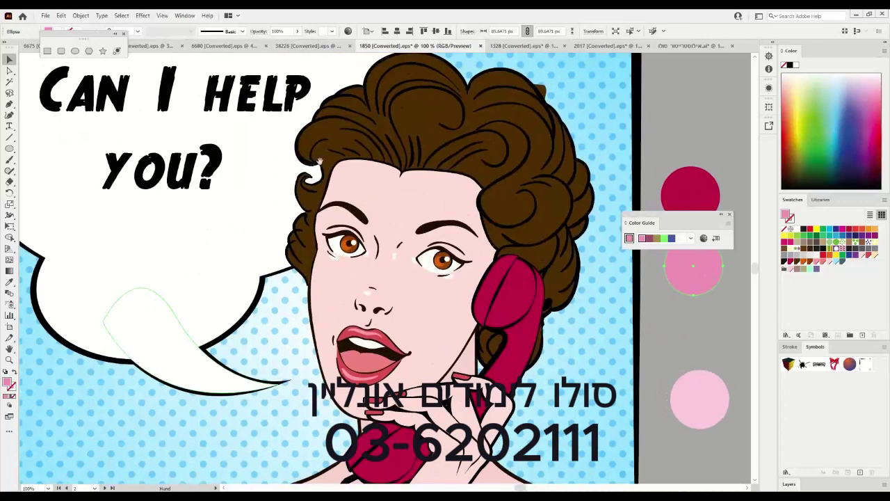
pyautogui.moveTo(134, 369); pyautogui.dragTo(408, 335)
pyautogui.moveTo(213, 322); pyautogui.dragTo(632, 323)
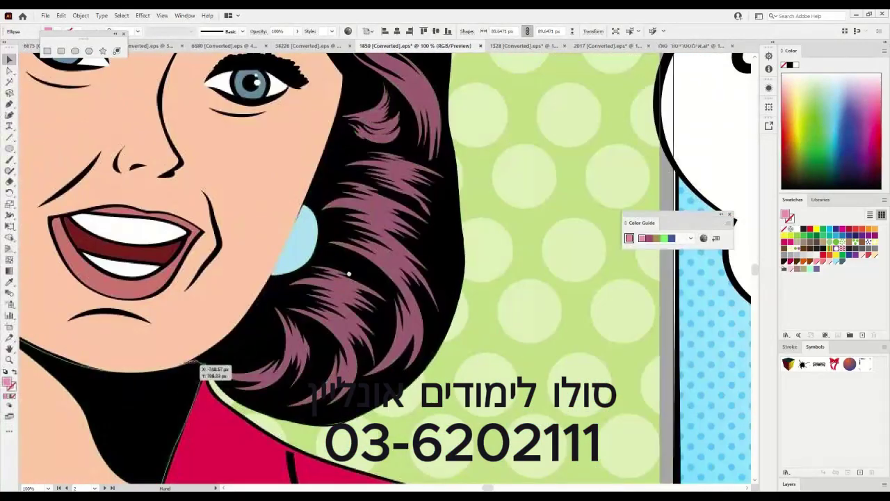
pyautogui.moveTo(207, 369); pyautogui.dragTo(365, 367)
pyautogui.hotkey('ctrl', '-')
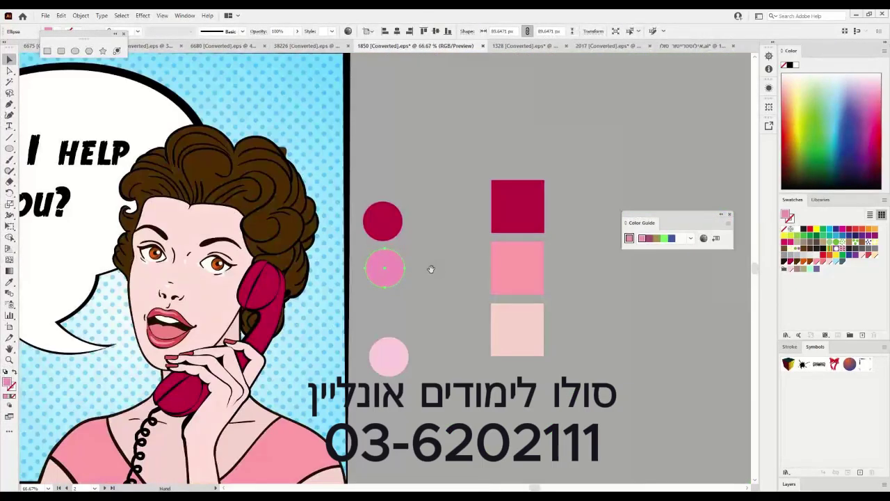
pyautogui.moveTo(218, 229); pyautogui.dragTo(483, 223)
pyautogui.moveTo(178, 231); pyautogui.dragTo(608, 239)
pyautogui.moveTo(305, 304); pyautogui.dragTo(262, 304)
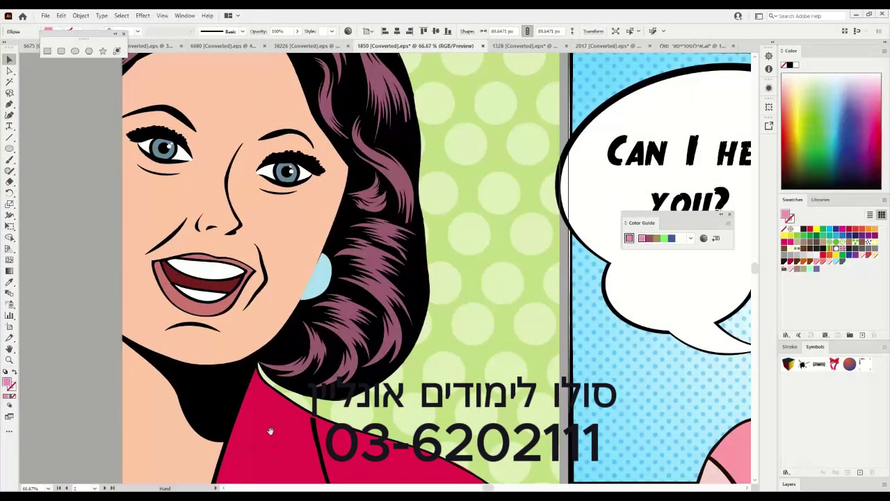
pyautogui.press('v')
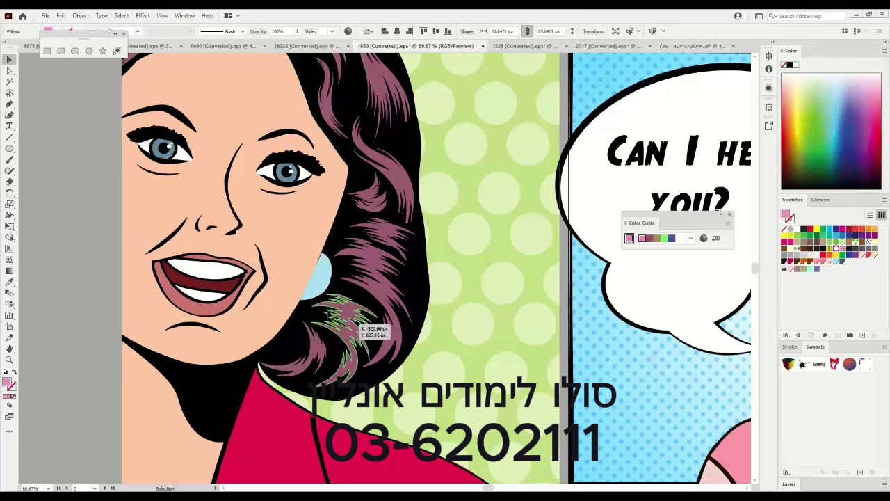
pyautogui.moveTo(584, 372); pyautogui.dragTo(229, 348)
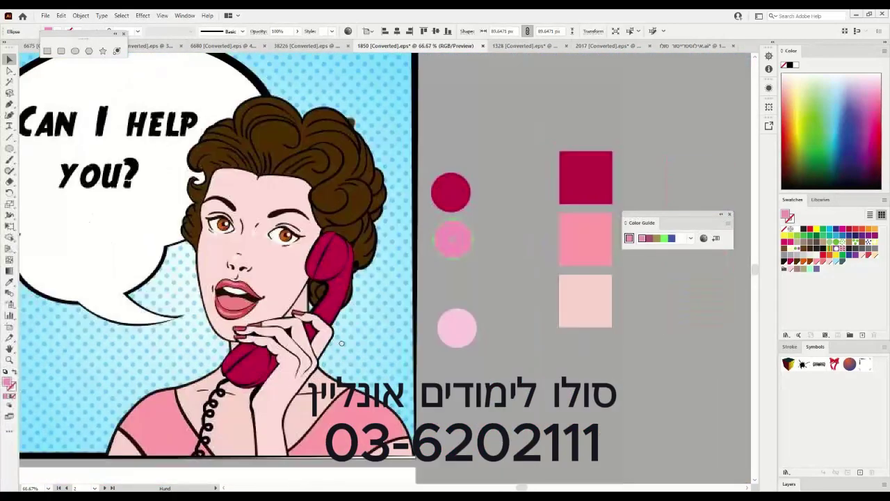
pyautogui.moveTo(179, 403); pyautogui.dragTo(275, 260)
pyautogui.scroll(-2, 276, 259)
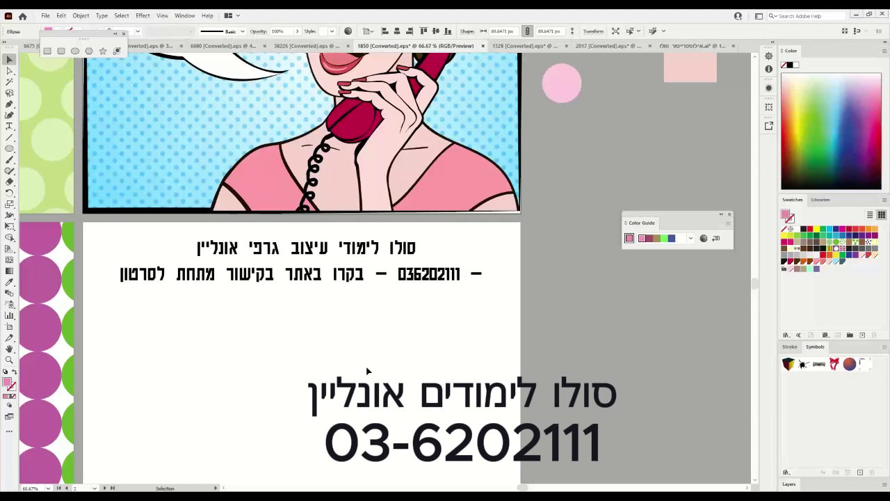
pyautogui.scroll(6, 367, 371)
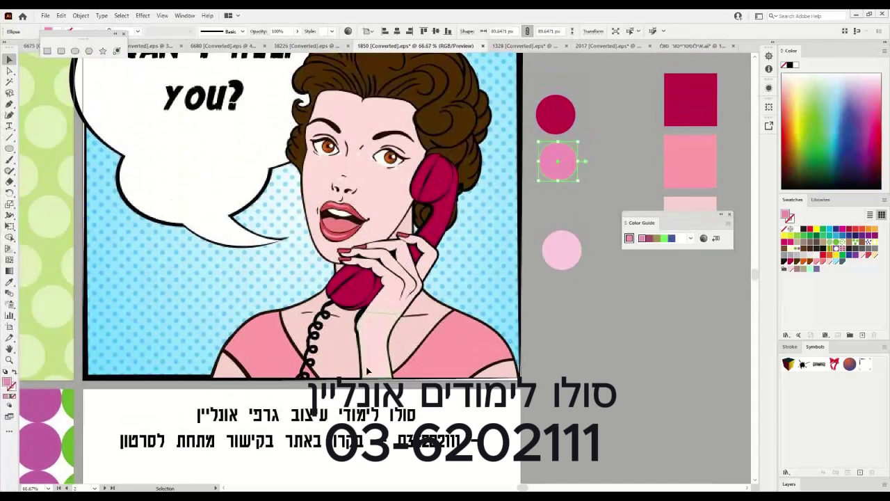
pyautogui.scroll(4, 368, 371)
pyautogui.scroll(1, 367, 371)
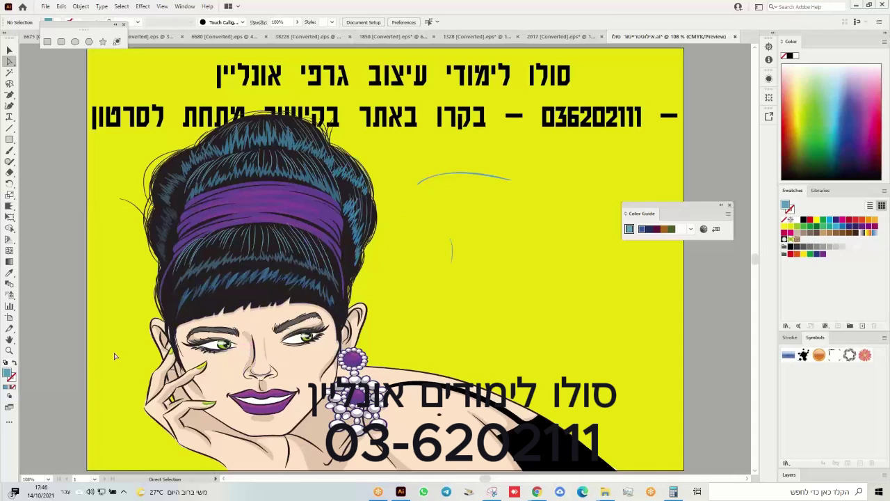
# Examine the shading around the eyes, eyebrows and fringe of the woman on the yellow background.
pyautogui.click(9, 350)
pyautogui.click(285, 333)
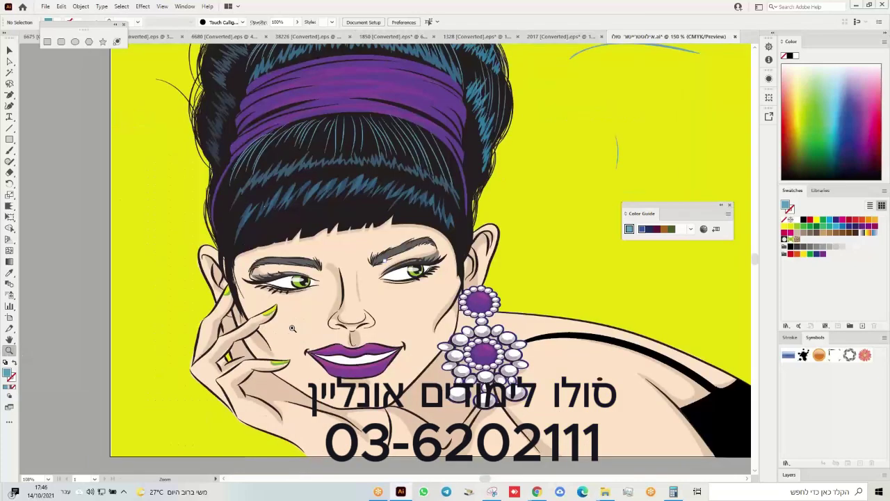
pyautogui.click(410, 247)
pyautogui.click(348, 273)
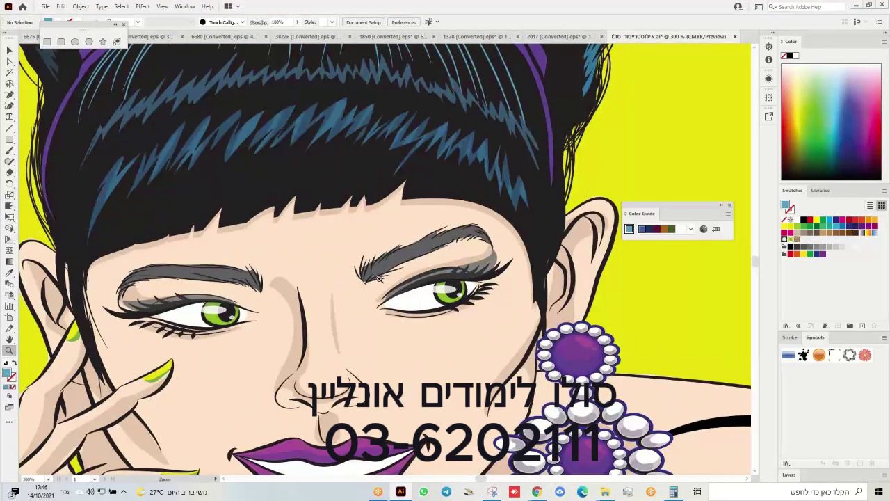
pyautogui.click(382, 274)
pyautogui.click(347, 256)
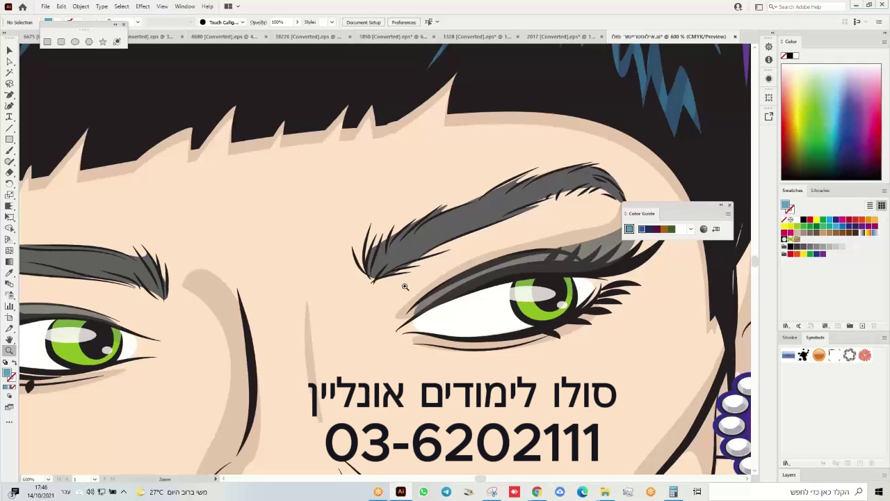
pyautogui.hotkey('ctrl', '0')
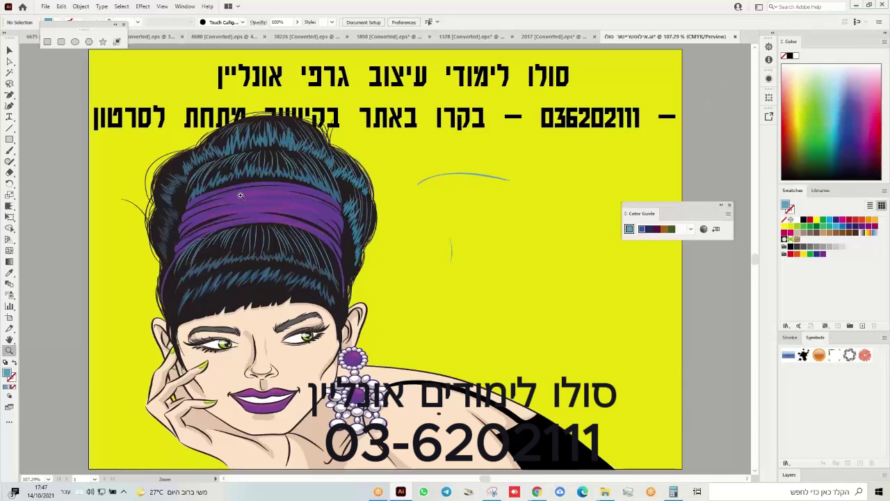
# Rotate the long curved blue strand beside the woman's hair to a vertical position.
pyautogui.click(9, 51)
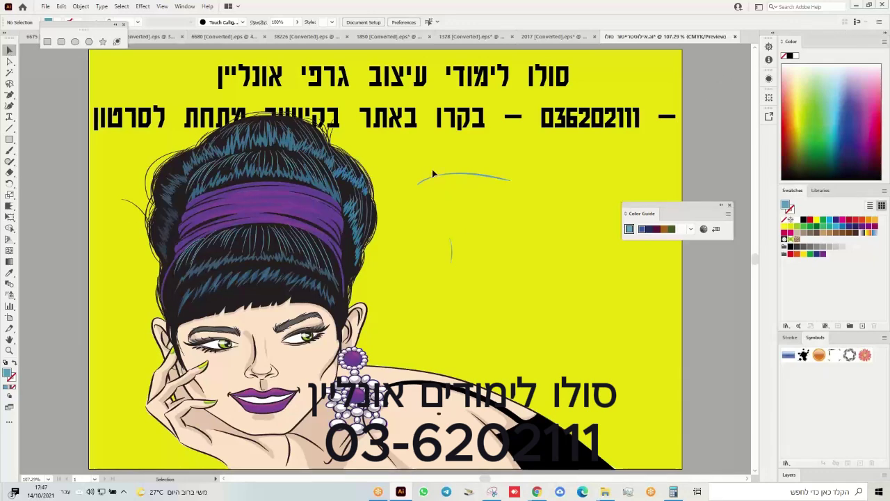
pyautogui.click(450, 176)
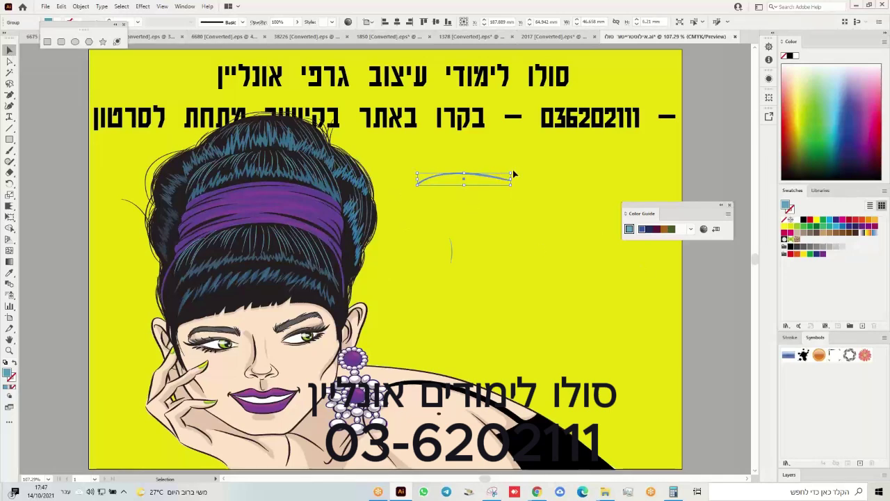
pyautogui.moveTo(514, 168); pyautogui.dragTo(414, 193)
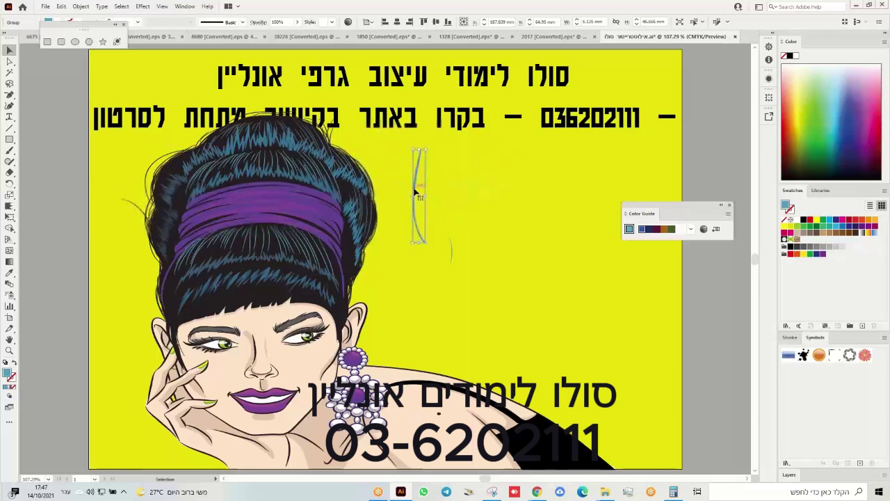
# Duplicate the vertical blue strand twice, shortening the first copy to about 41 mm and the second to about 31 mm with a tilt.
pyautogui.hotkey('ctrl', '=')
pyautogui.hotkey('ctrl', '=')
pyautogui.hotkey('ctrl', '=')
pyautogui.press('v')
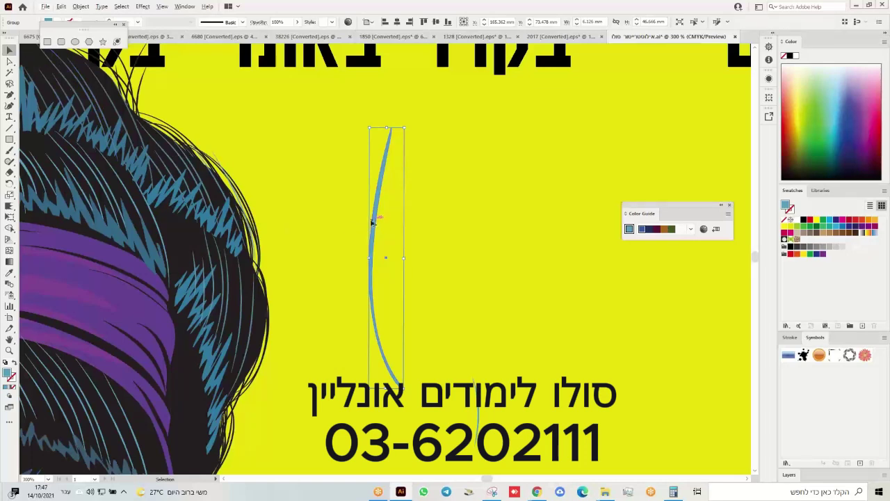
pyautogui.moveTo(374, 224); pyautogui.dragTo(390, 224)
pyautogui.moveTo(422, 130); pyautogui.dragTo(416, 156)
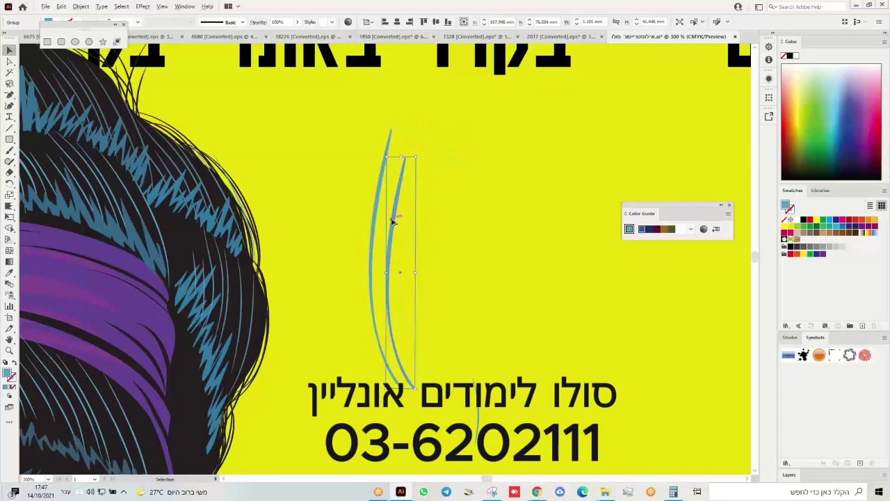
pyautogui.moveTo(393, 220); pyautogui.dragTo(414, 214)
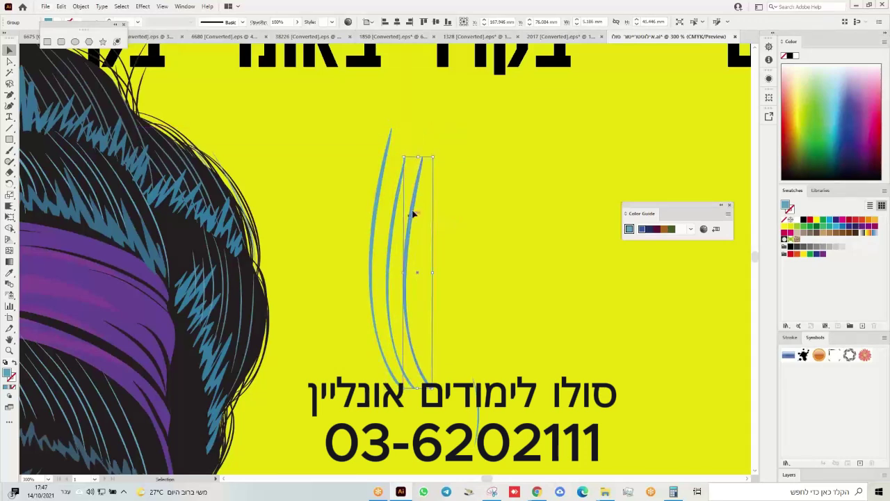
pyautogui.moveTo(436, 156); pyautogui.dragTo(448, 202)
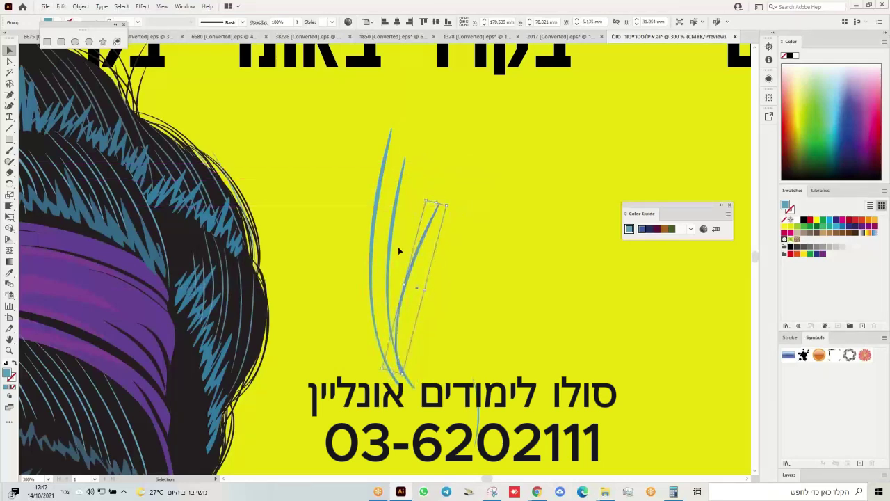
# Delete the three long blue strands and draw a wide blue rectangle about 74 by 13 mm in the empty yellow area.
pyautogui.press('Delete')
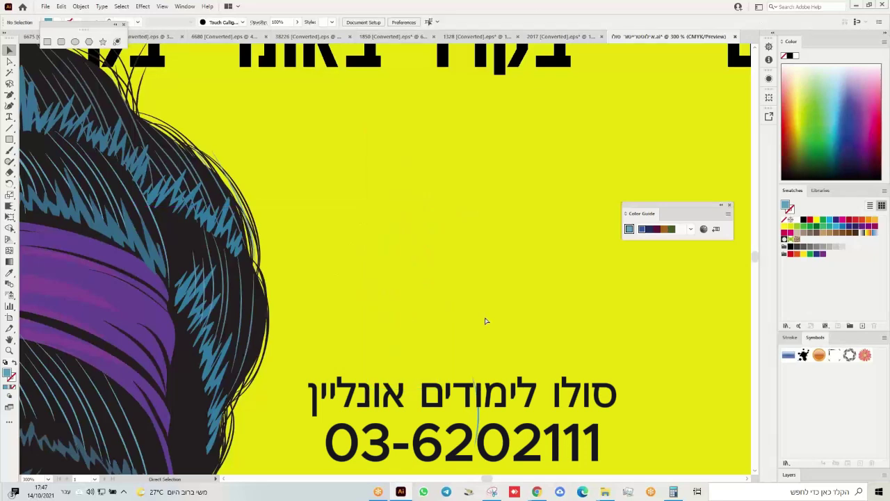
pyautogui.hotkey('ctrl', '-')
pyautogui.moveTo(530, 296); pyautogui.dragTo(409, 276)
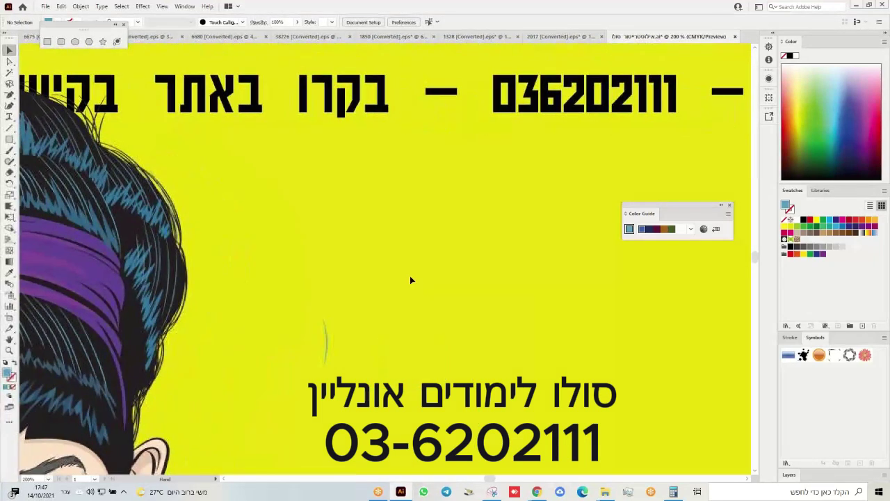
pyautogui.click(9, 139)
pyautogui.moveTo(300, 164)
pyautogui.mouseDown()
pyautogui.moveTo(541, 230)
pyautogui.moveTo(574, 212)
pyautogui.mouseUp()
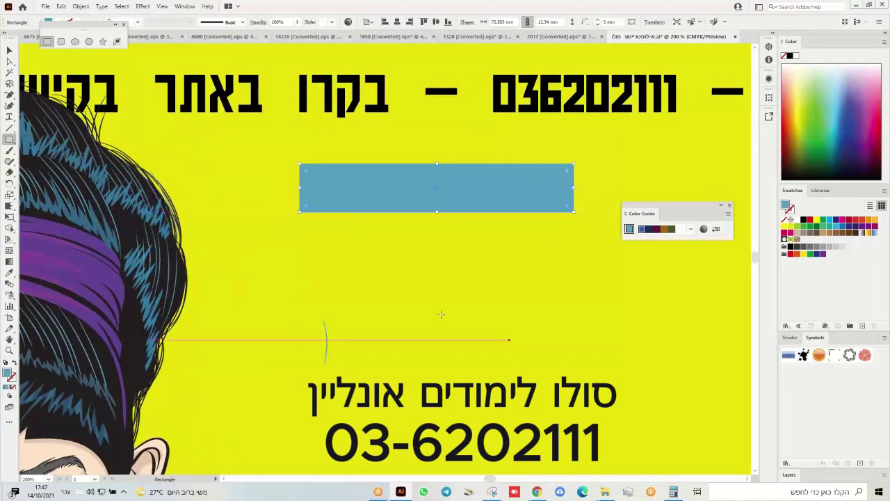
# Detach the Pen tool group, with its anchor point tools, as a floating palette.
pyautogui.click(10, 139)
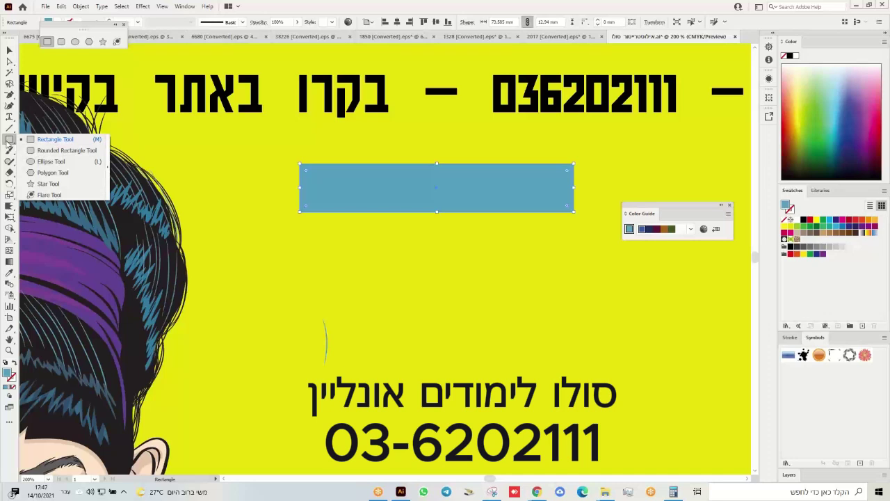
pyautogui.click(27, 139)
pyautogui.click(8, 96)
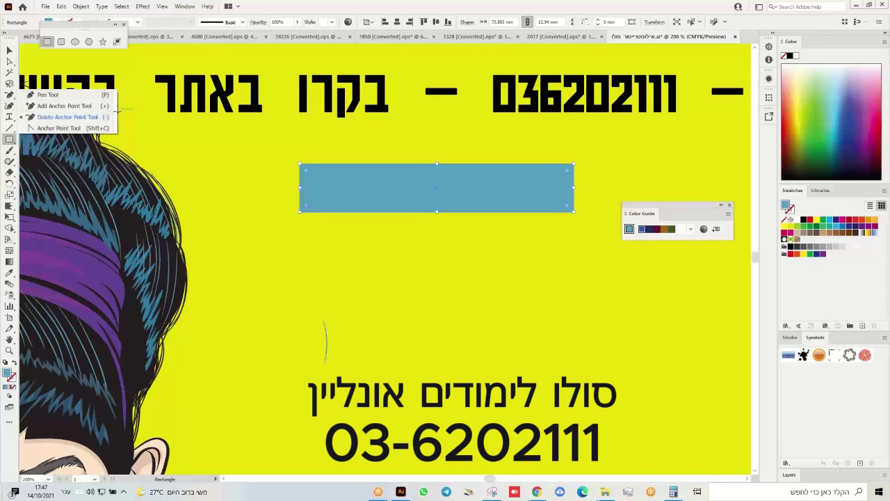
pyautogui.click(116, 117)
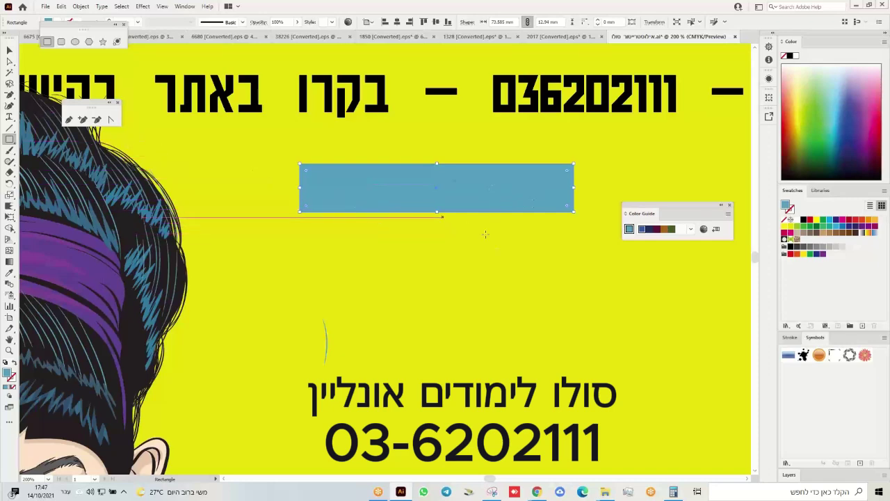
# Apply a horizontal Arc envelope warp with a 64% bend to the blue rectangle.
pyautogui.click(9, 50)
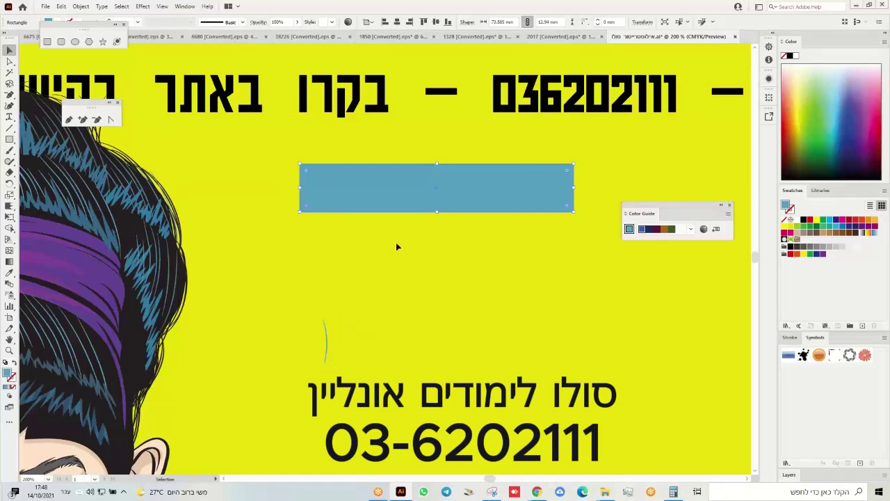
pyautogui.click(81, 8)
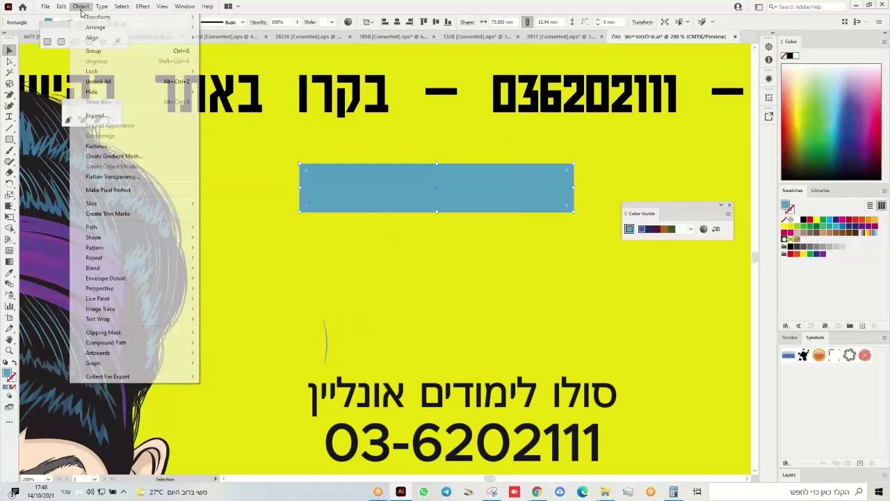
pyautogui.moveTo(108, 279)
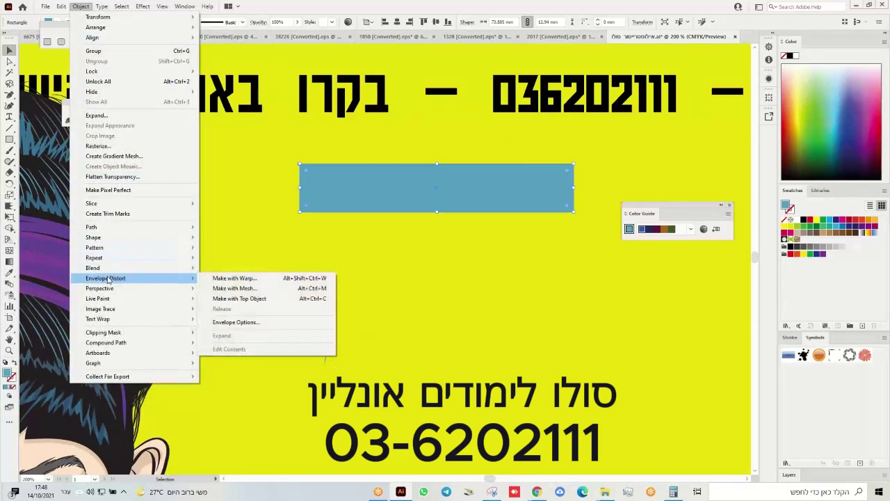
pyautogui.click(258, 279)
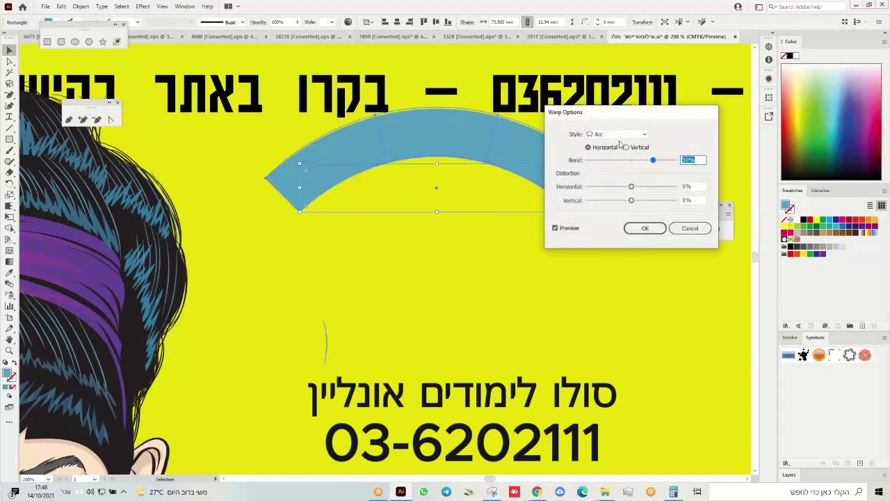
pyautogui.click(621, 135)
pyautogui.click(687, 138)
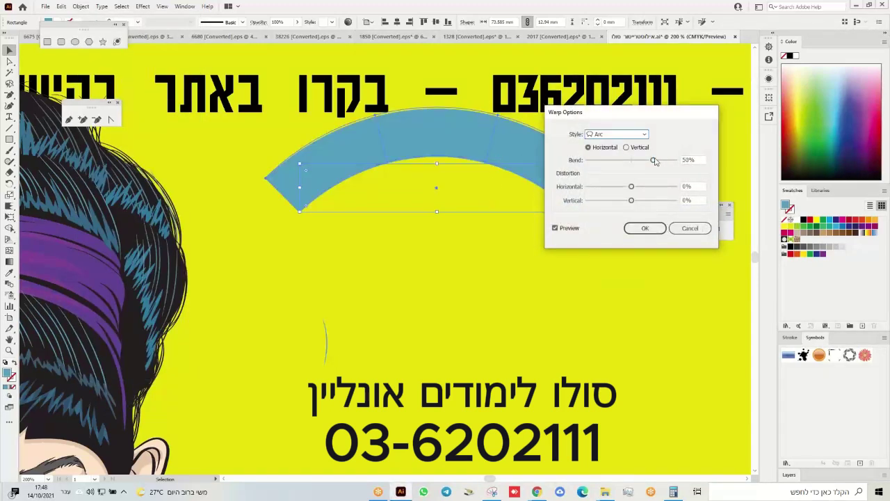
pyautogui.moveTo(653, 161); pyautogui.dragTo(601, 160)
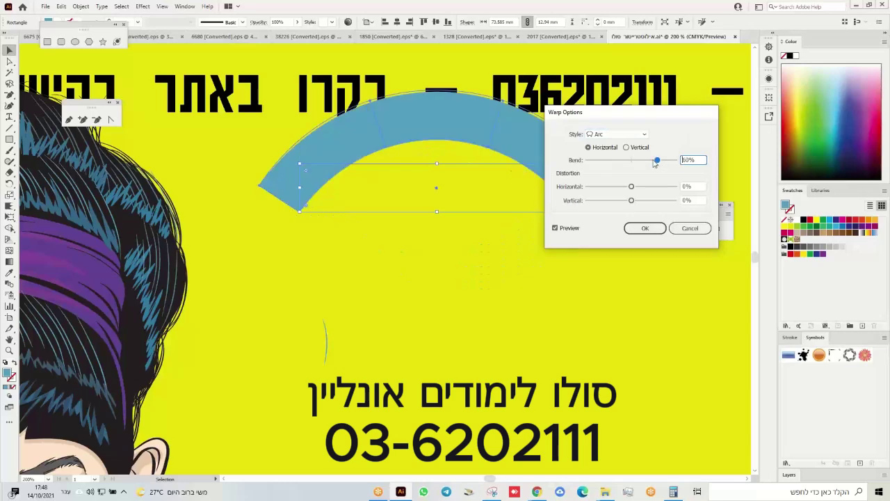
pyautogui.moveTo(658, 162); pyautogui.dragTo(637, 161)
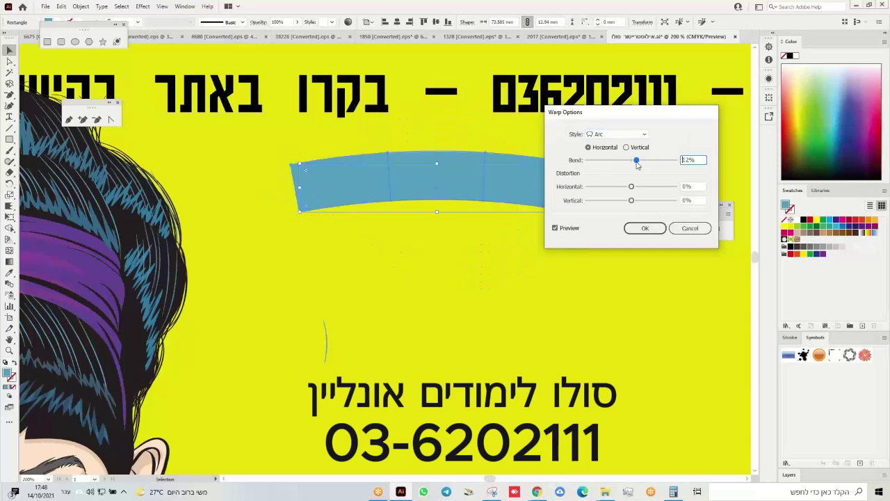
pyautogui.click(644, 228)
# Move the arched blue shape down below the headline text and expand its object and fill.
pyautogui.moveTo(447, 153); pyautogui.dragTo(433, 234)
pyautogui.click(80, 6)
pyautogui.click(105, 113)
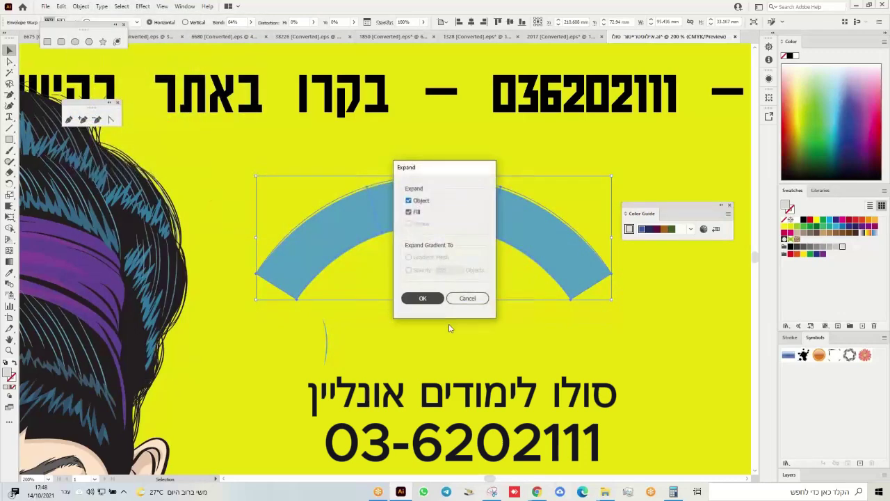
pyautogui.click(424, 298)
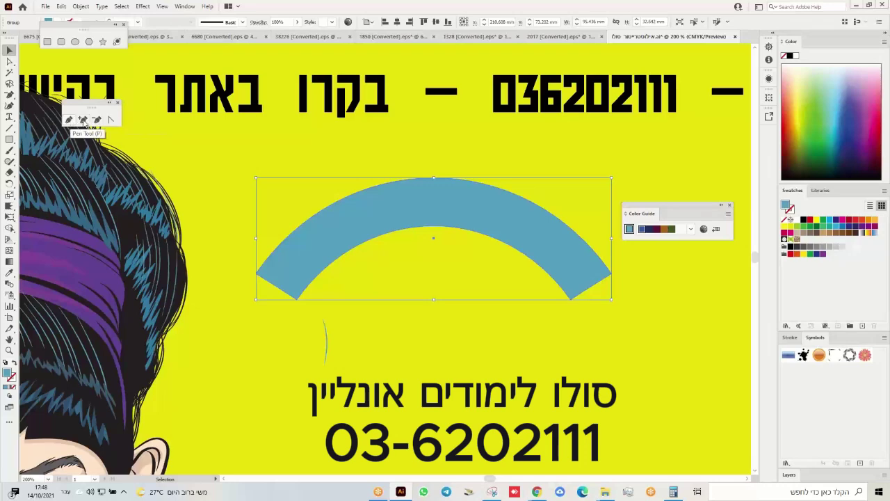
# Delete the two inner corner anchor points of the blue arch so both ends taper to a point.
pyautogui.moveTo(10, 96); pyautogui.dragTo(117, 120)
pyautogui.click(117, 120)
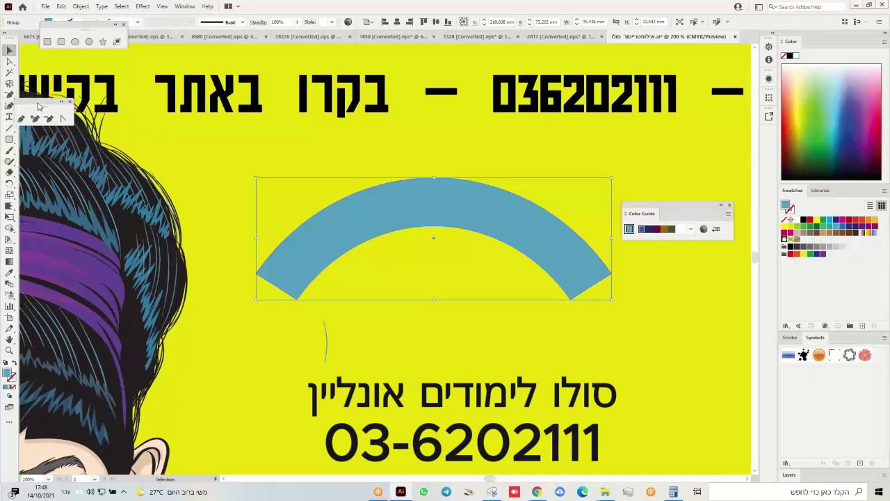
pyautogui.moveTo(40, 108); pyautogui.dragTo(87, 113)
pyautogui.click(98, 124)
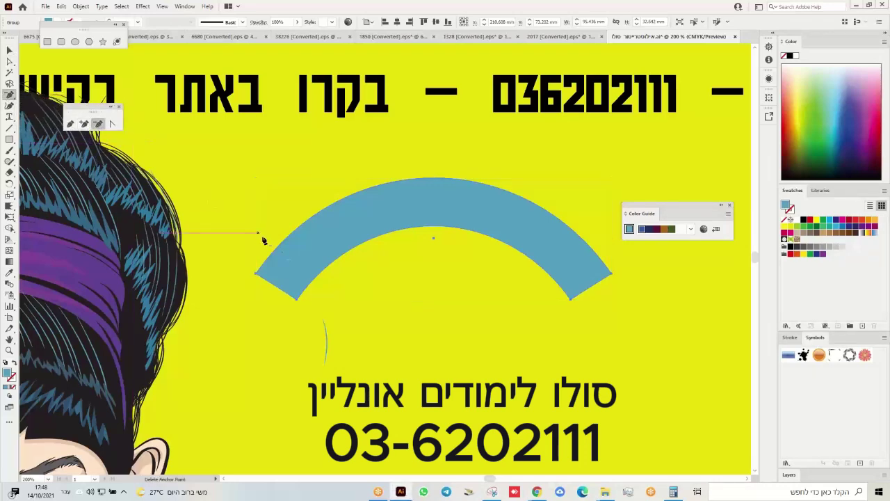
pyautogui.click(298, 299)
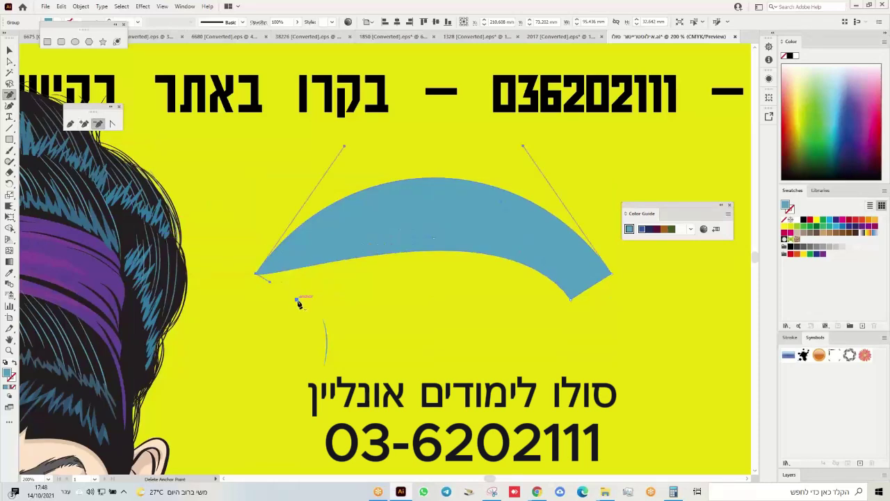
pyautogui.click(570, 299)
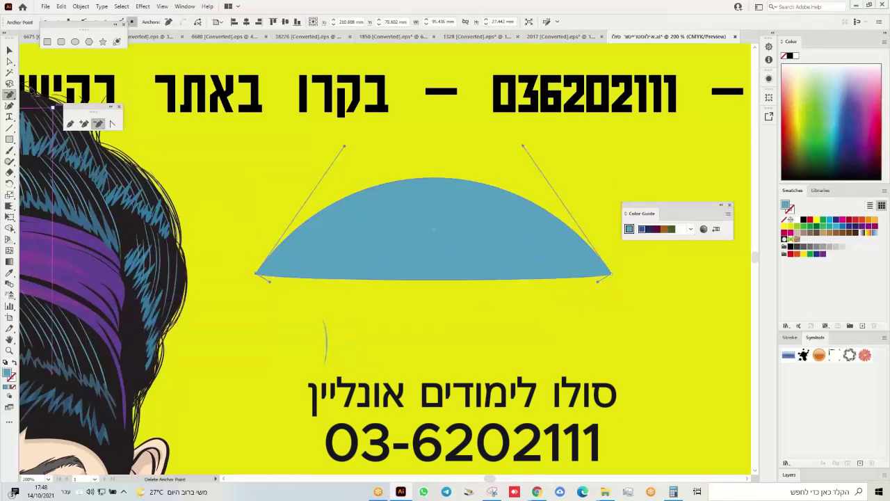
# Flatten the blue shape's upper curve by pulling in both end handles, and shift the shape up slightly.
pyautogui.click(10, 62)
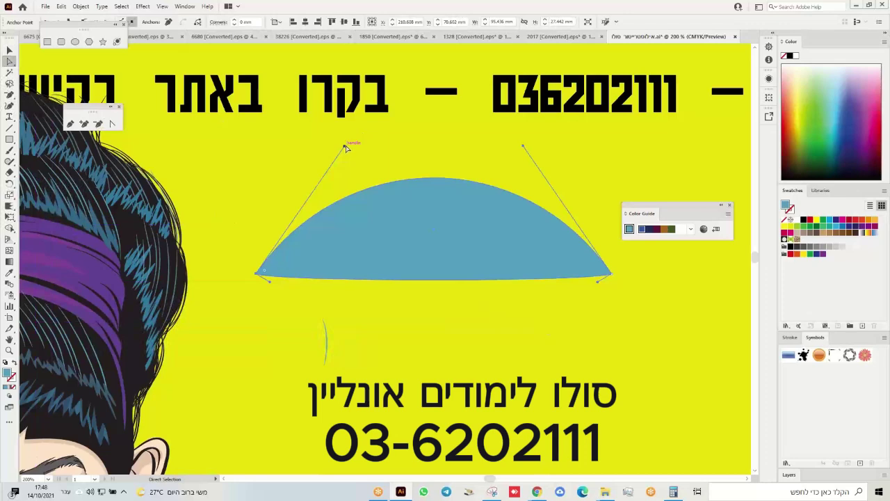
pyautogui.moveTo(345, 148); pyautogui.dragTo(419, 177)
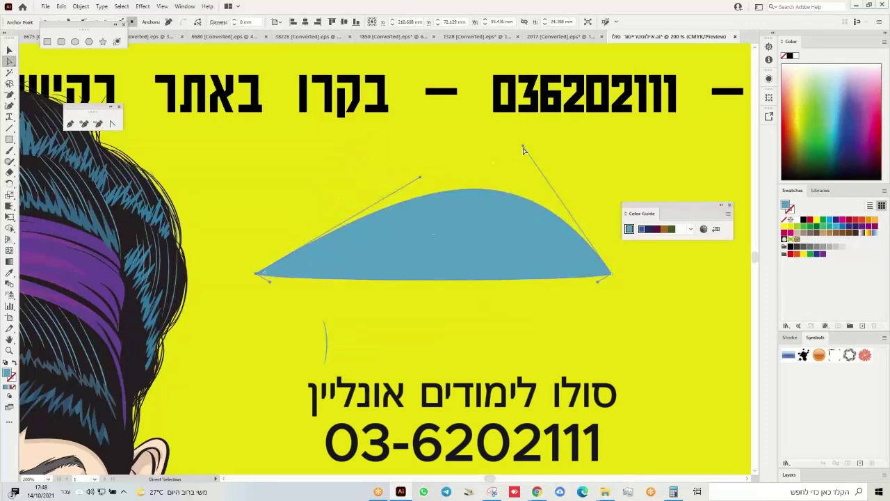
pyautogui.moveTo(525, 154); pyautogui.dragTo(555, 215)
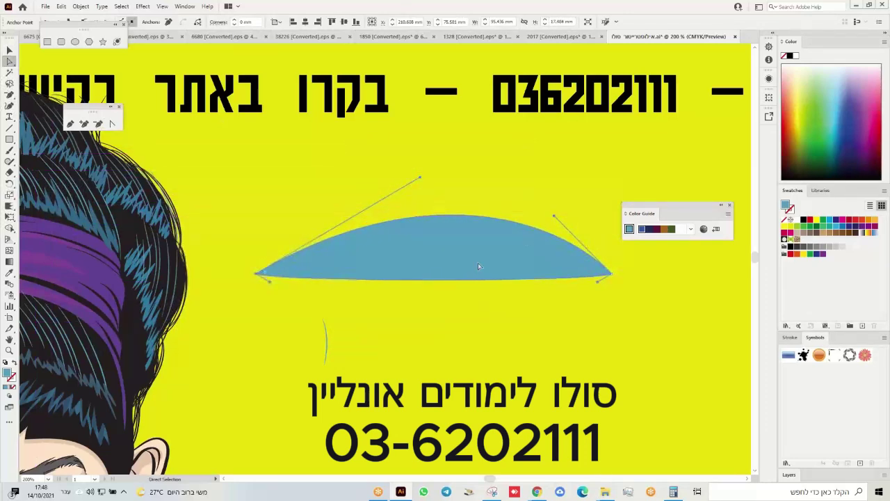
pyautogui.click(478, 263)
pyautogui.moveTo(446, 293); pyautogui.dragTo(447, 269)
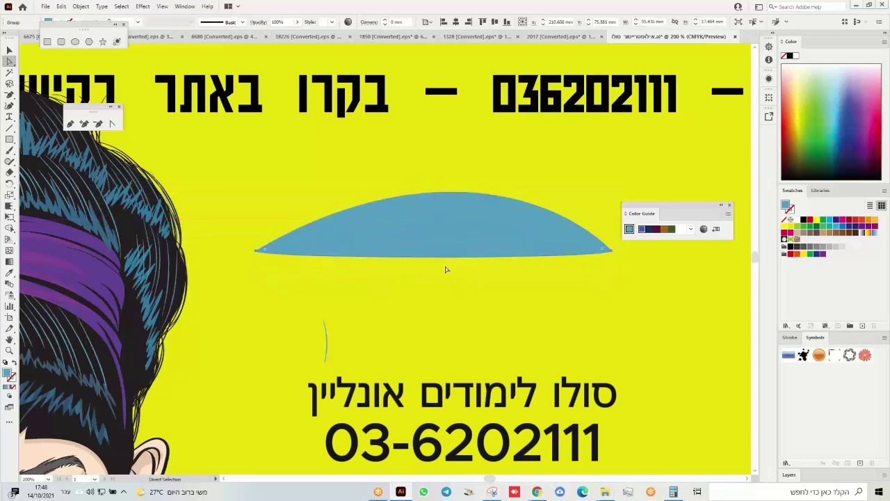
# Add an anchor point mid-way along the shape's lower edge, raise it to form a thin arched strand, and move the strand up under the headline.
pyautogui.click(84, 123)
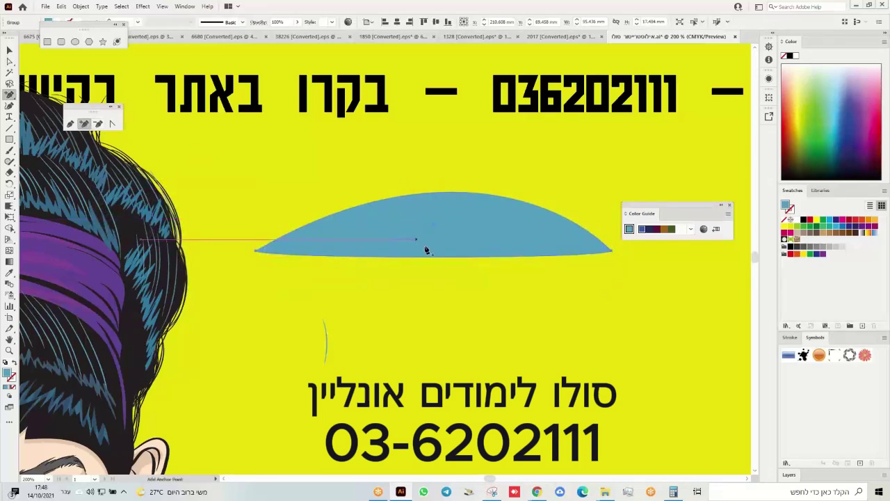
pyautogui.click(448, 257)
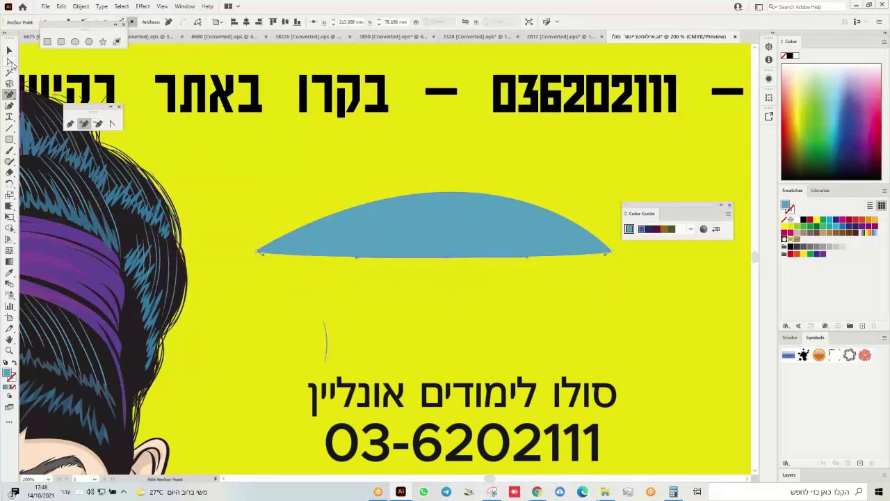
pyautogui.click(10, 62)
pyautogui.moveTo(447, 258); pyautogui.dragTo(445, 204)
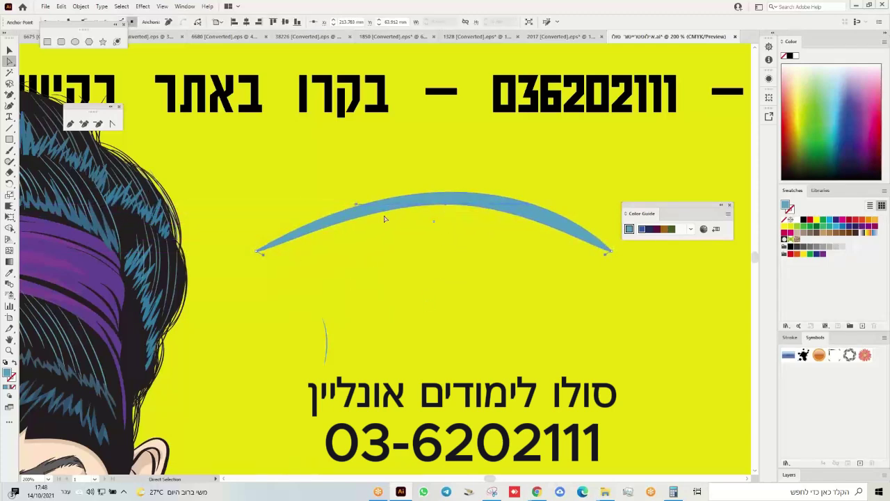
pyautogui.moveTo(532, 214); pyautogui.dragTo(573, 147)
# Draw a flat blue ellipse about 76 by 8 mm below the strand and warp it with a 64% Arc bend.
pyautogui.click(74, 42)
pyautogui.moveTo(308, 264); pyautogui.dragTo(590, 293)
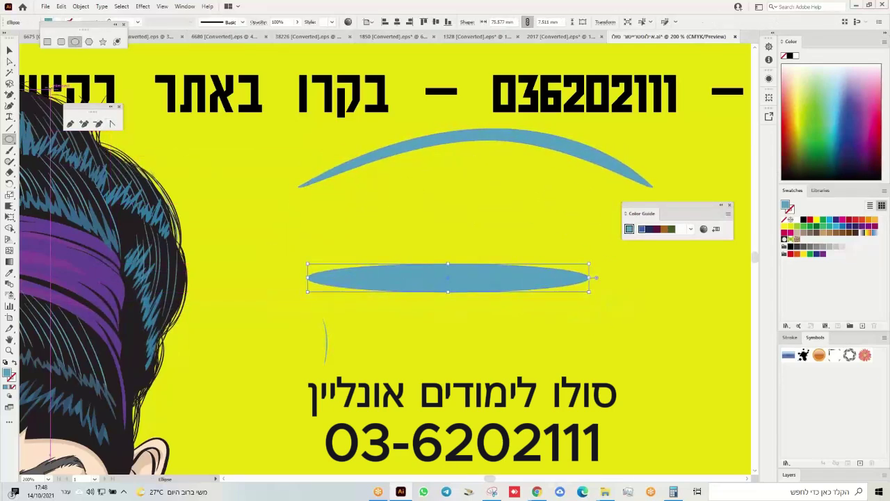
pyautogui.click(9, 52)
pyautogui.click(81, 7)
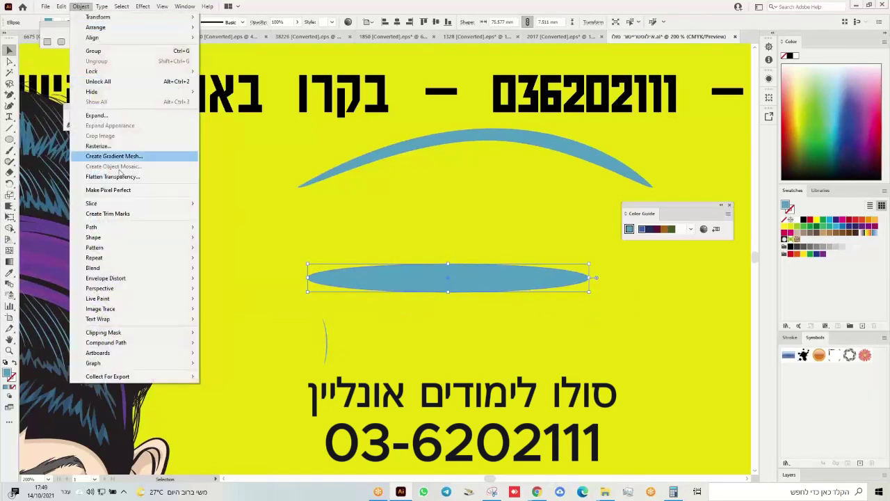
pyautogui.moveTo(123, 279)
pyautogui.click(248, 280)
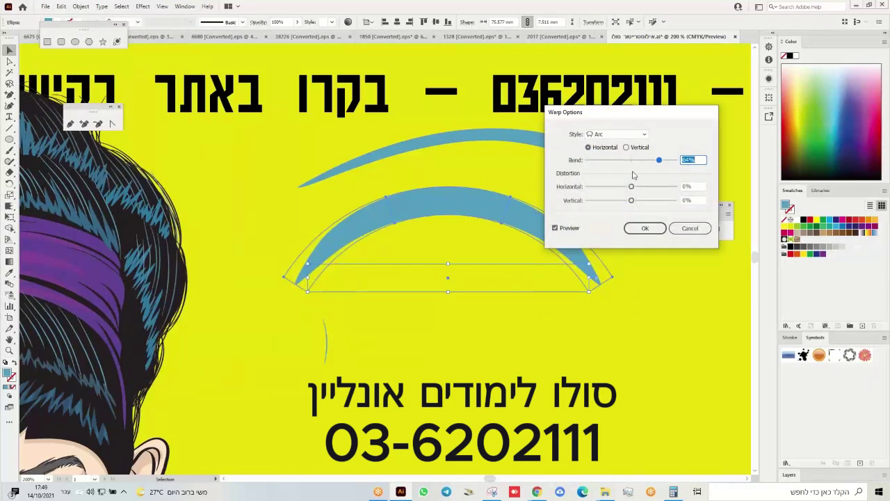
pyautogui.click(645, 228)
# Expand the warped ellipse's object and fill, and select the middle anchor on its inner edge.
pyautogui.click(82, 7)
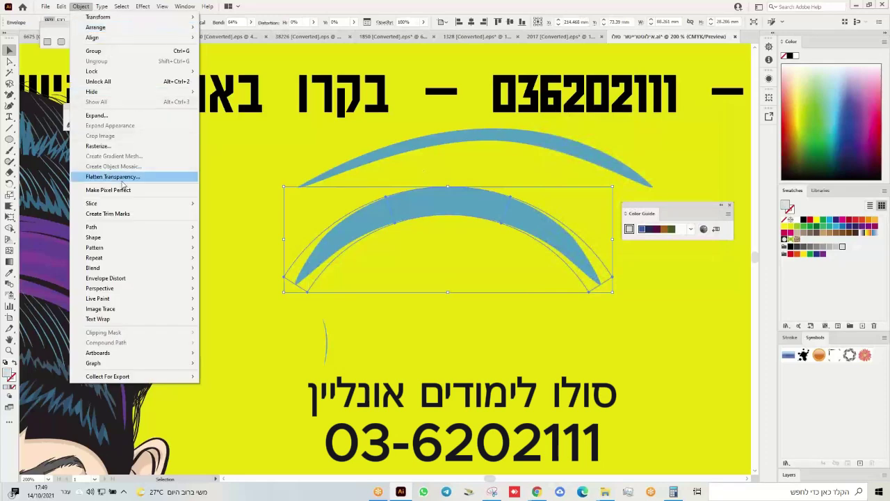
pyautogui.click(106, 116)
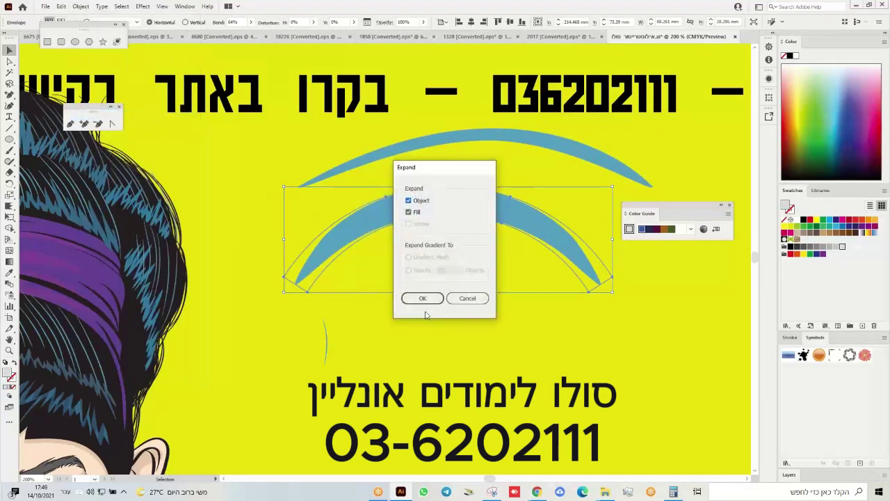
pyautogui.click(421, 299)
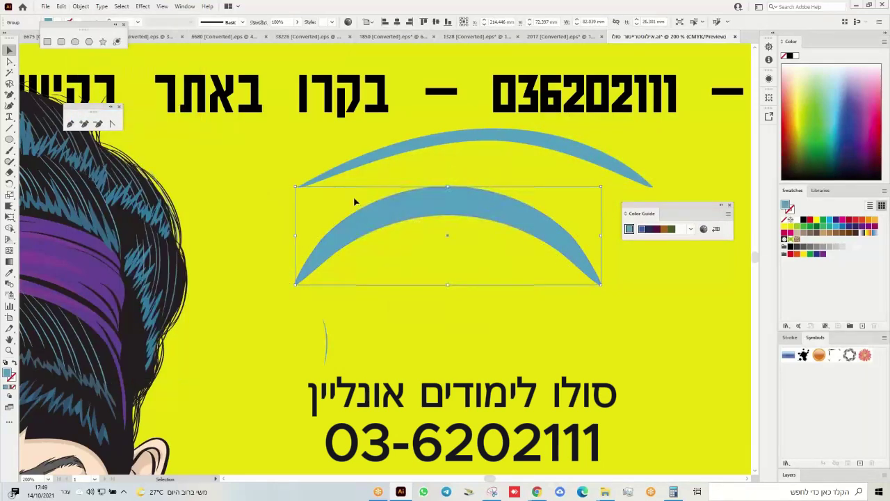
pyautogui.press('a')
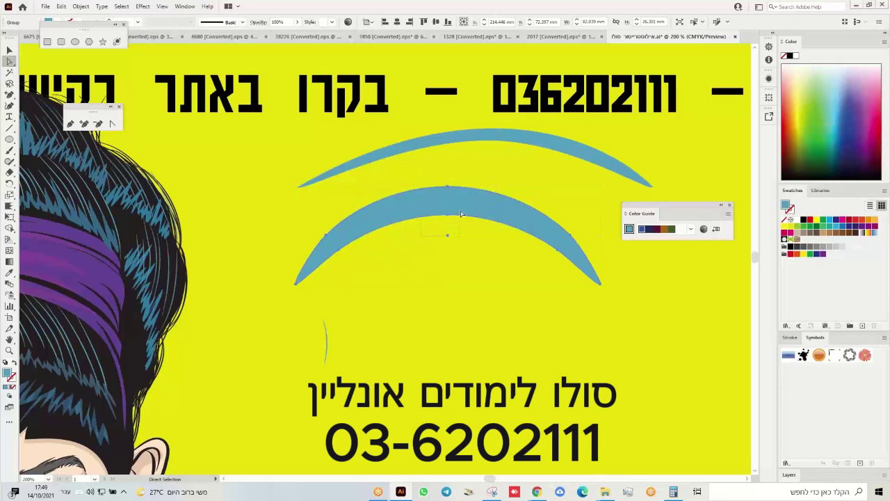
pyautogui.moveTo(461, 214); pyautogui.dragTo(462, 211)
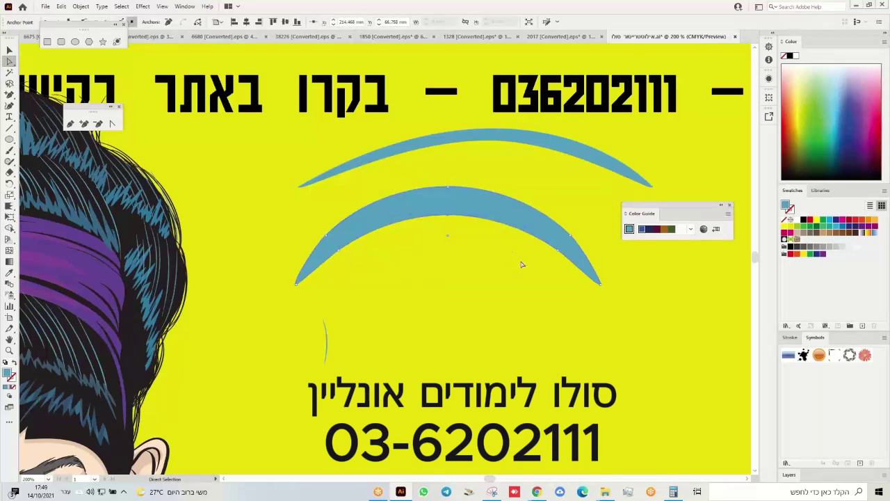
# Move the middle anchor on the upper strand's inner edge slightly up toward the outer curve to thin the strand.
pyautogui.click(476, 150)
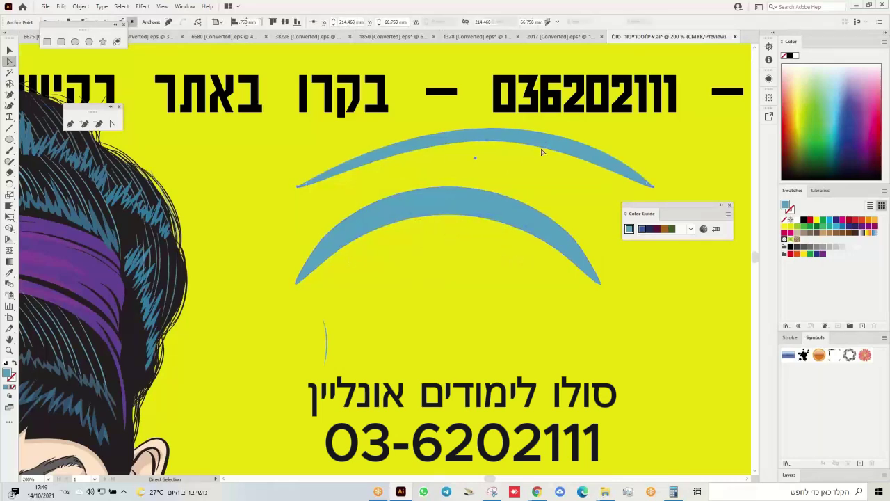
pyautogui.click(496, 141)
pyautogui.click(491, 144)
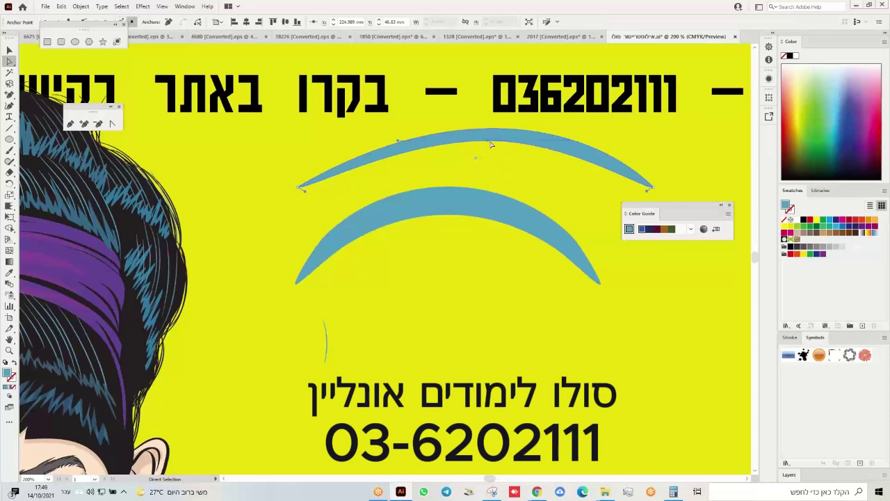
pyautogui.click(478, 148)
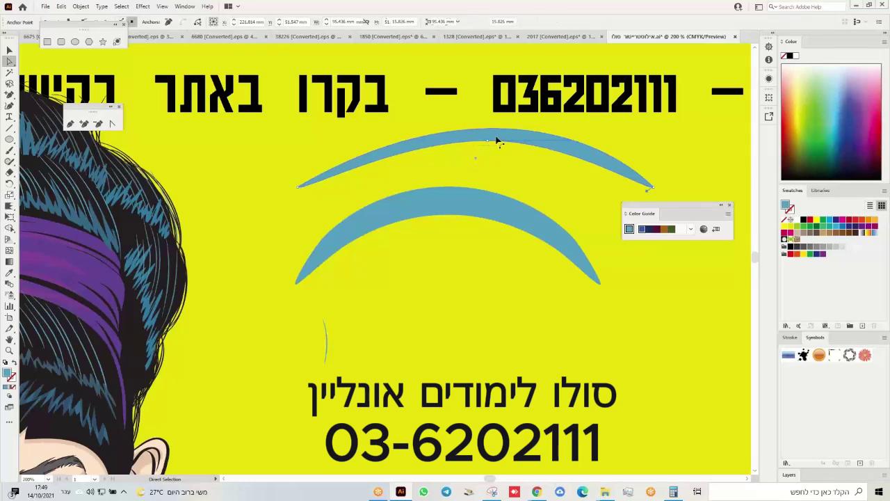
pyautogui.click(496, 140)
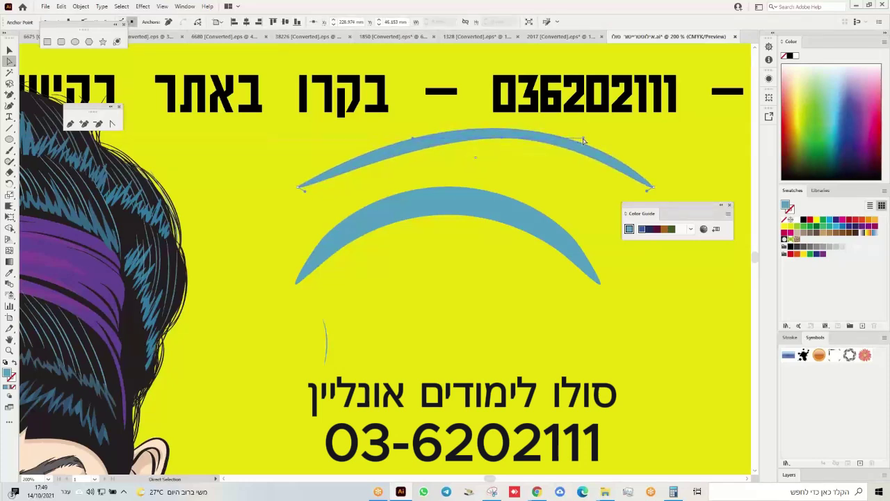
# Lengthen the right curve handle on the upper strand's inner edge and adjust the matching handle on the lower strand.
pyautogui.moveTo(583, 139); pyautogui.dragTo(613, 144)
pyautogui.click(520, 221)
pyautogui.moveTo(519, 222); pyautogui.dragTo(520, 217)
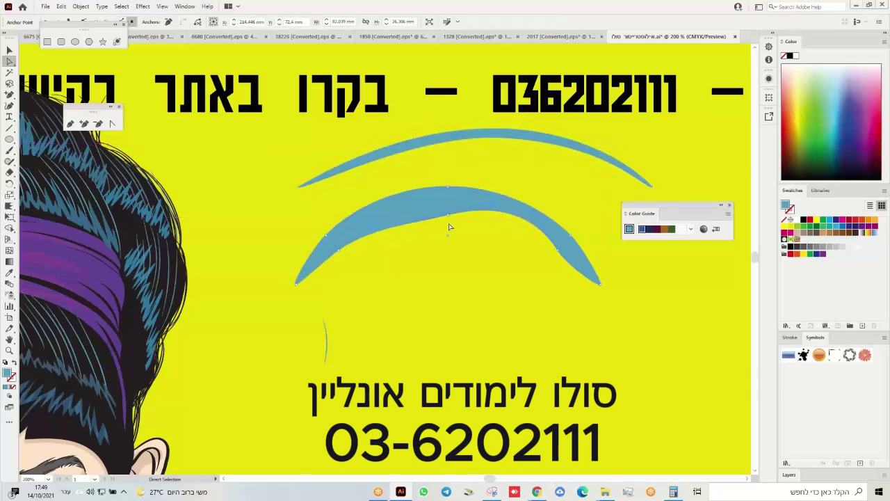
# Replace the middle anchor on the lower strand's inner edge with a new one and raise it toward the outer curve.
pyautogui.click(97, 123)
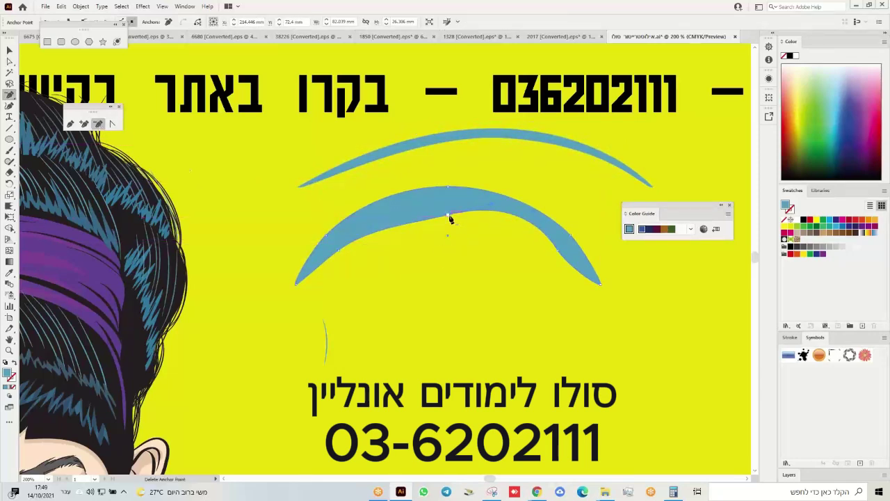
pyautogui.click(448, 215)
pyautogui.click(83, 124)
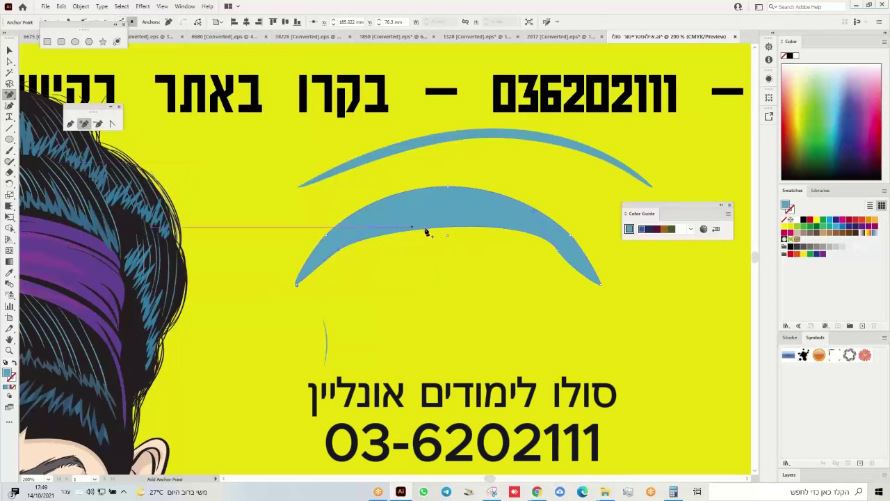
pyautogui.click(438, 228)
pyautogui.click(9, 62)
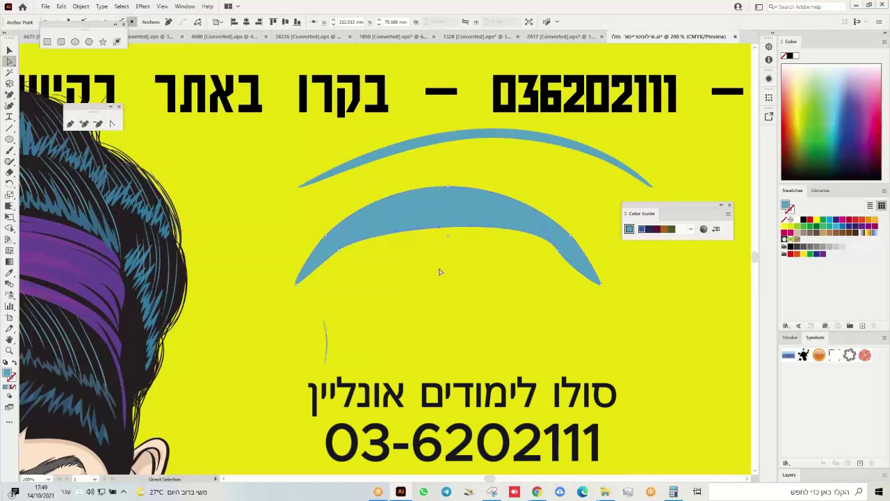
pyautogui.moveTo(439, 233); pyautogui.dragTo(440, 202)
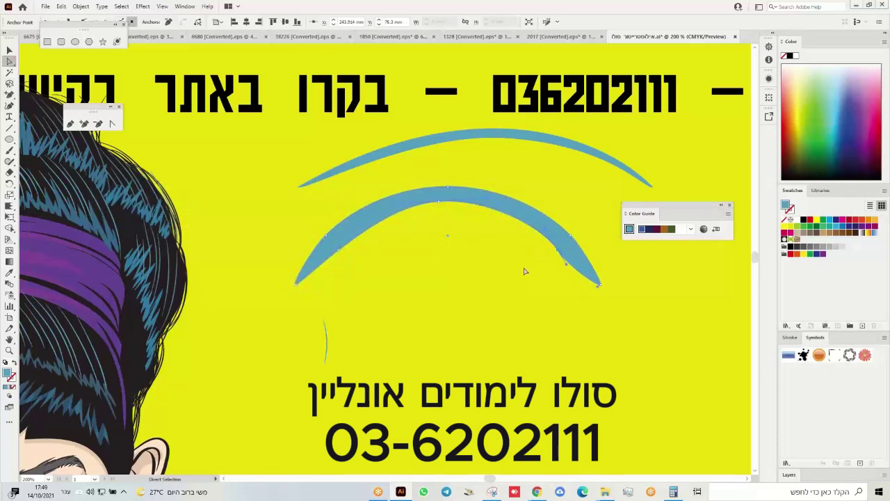
# Delete the right-hand inner anchor of the lower strand and extend the middle anchor's right handle to taper that half.
pyautogui.click(98, 124)
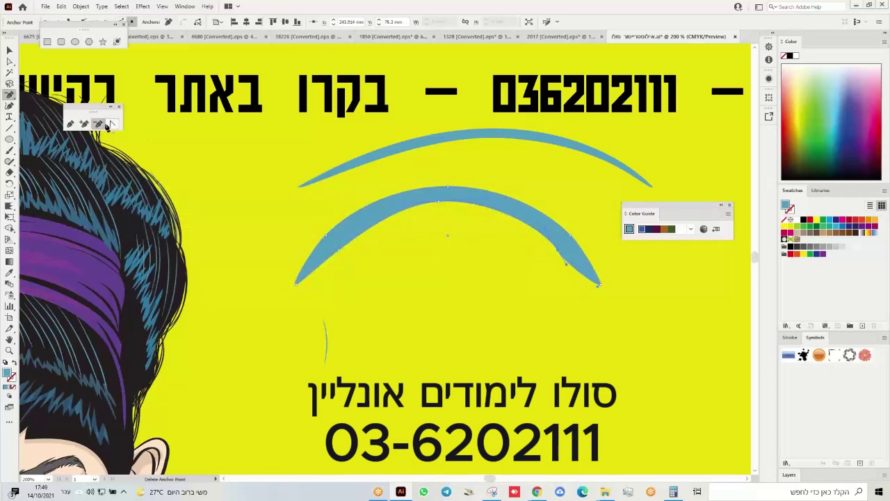
pyautogui.click(559, 254)
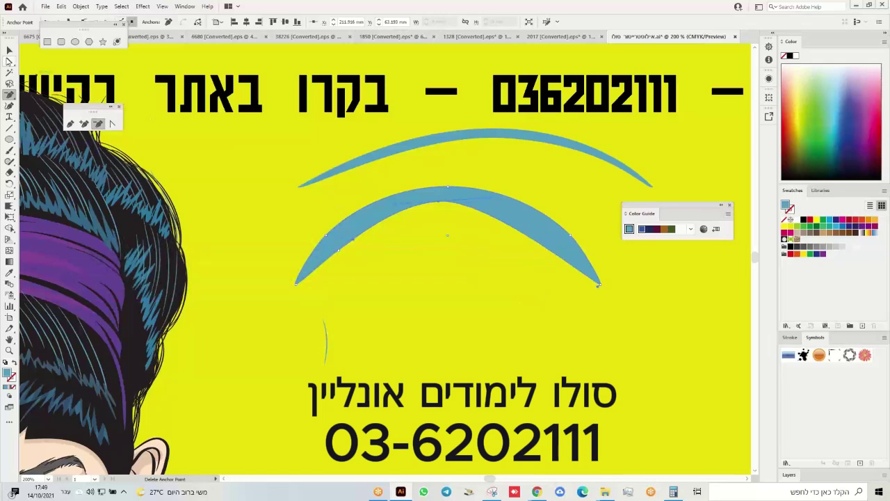
pyautogui.press('a')
pyautogui.moveTo(491, 201); pyautogui.dragTo(559, 182)
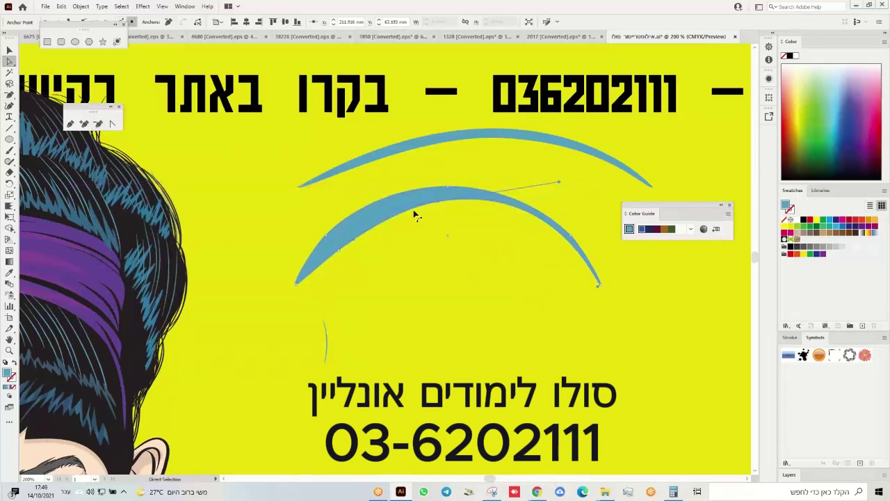
# Extend the middle anchor's left handle outward and delete the left-hand inner anchor to smooth the lower strand's left half.
pyautogui.moveTo(395, 210); pyautogui.dragTo(338, 216)
pyautogui.click(311, 245)
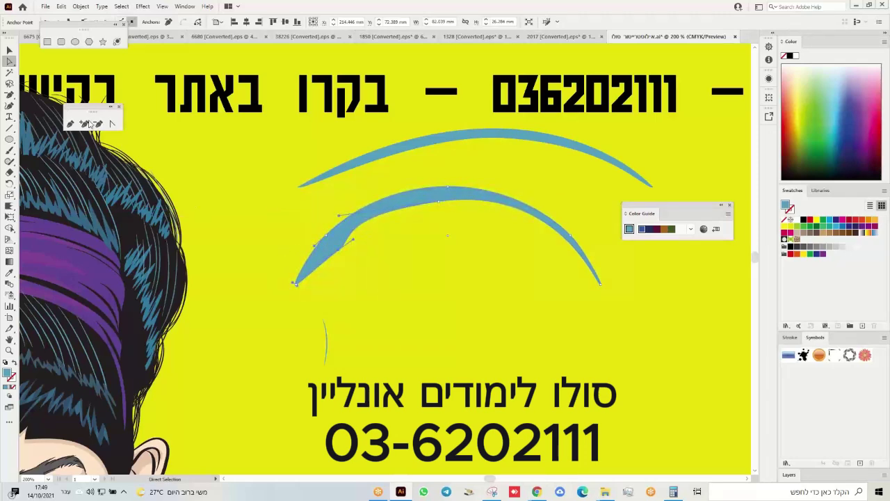
pyautogui.click(98, 124)
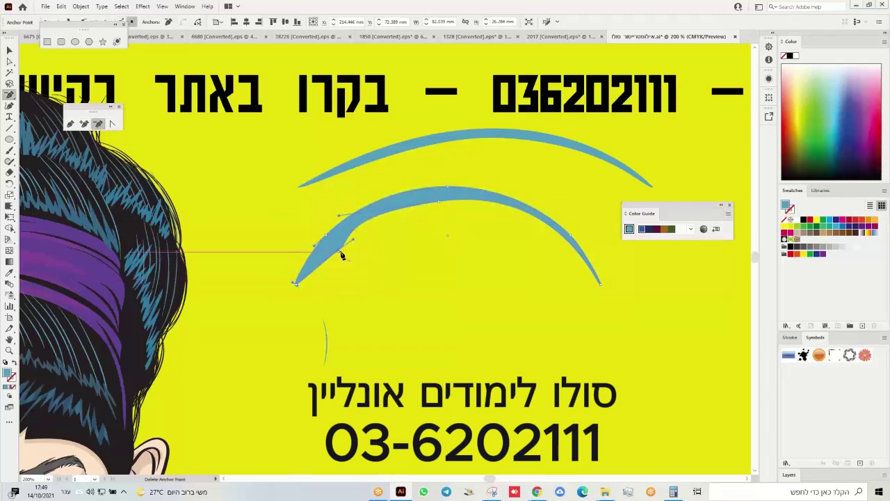
pyautogui.press('v')
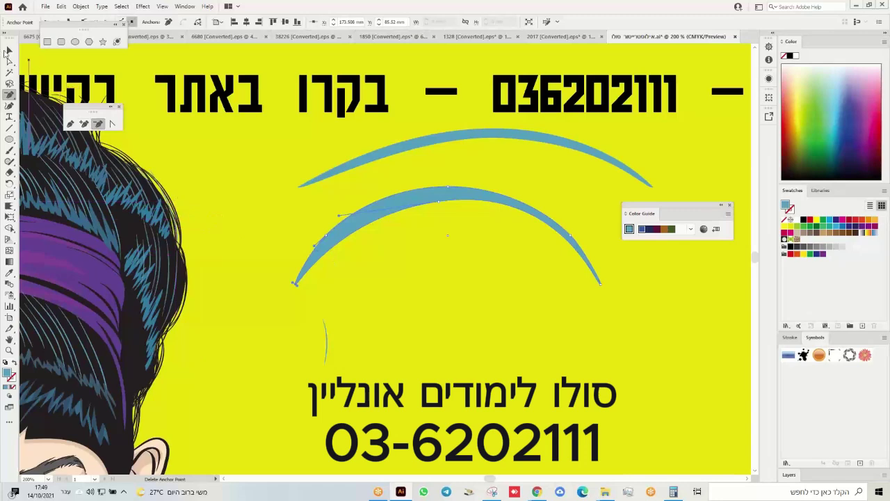
# Scale the lower strand down to about 6 by 12 mm and place it among the hair strands at the purple headband's lower edge.
pyautogui.click(438, 221)
pyautogui.click(500, 198)
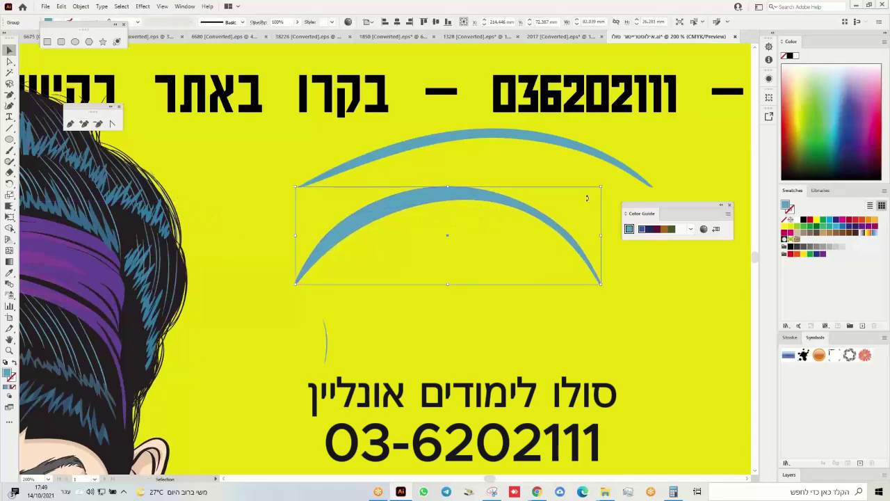
pyautogui.moveTo(602, 187); pyautogui.dragTo(538, 248)
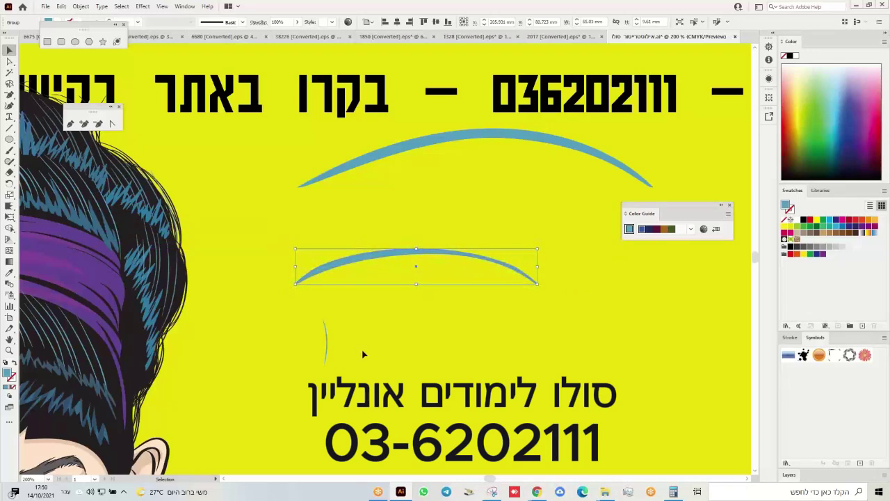
pyautogui.moveTo(300, 315); pyautogui.dragTo(344, 358)
pyautogui.click(433, 250)
pyautogui.moveTo(539, 247); pyautogui.dragTo(97, 343)
pyautogui.moveTo(270, 368); pyautogui.dragTo(611, 369)
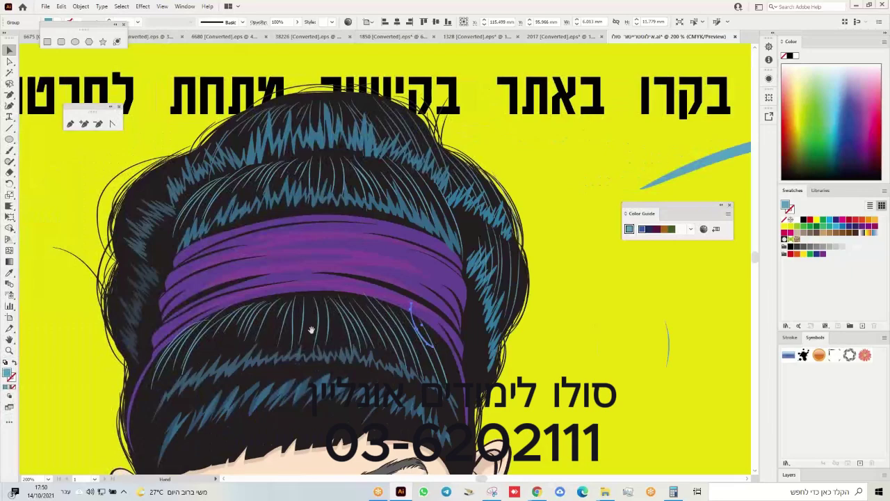
# Delete the thin leftover sliver beside the hair and move the remaining arched strand down and left on the yellow background.
pyautogui.hscroll(8, 197, 298)
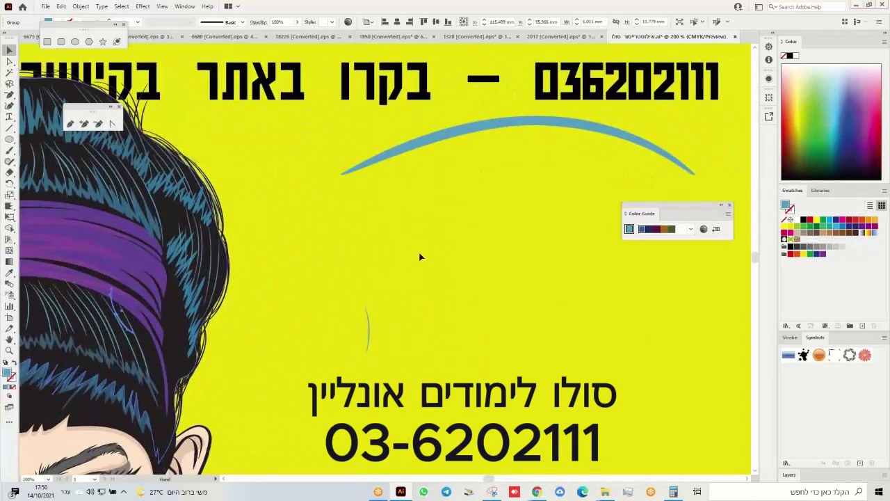
pyautogui.click(373, 328)
pyautogui.press('Delete')
pyautogui.moveTo(524, 127); pyautogui.dragTo(449, 191)
# Draw a blue rectangle about 102 by 13 mm below the arched strand.
pyautogui.click(48, 41)
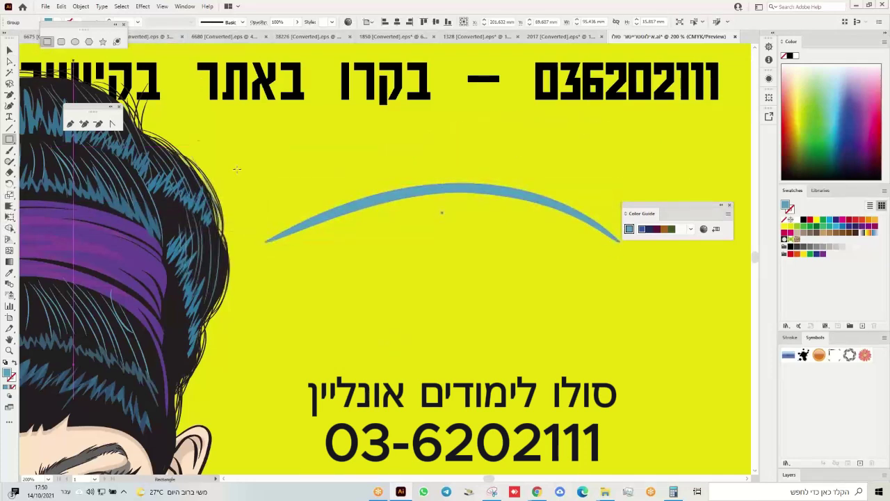
pyautogui.moveTo(170, 313); pyautogui.dragTo(301, 313)
pyautogui.moveTo(656, 360); pyautogui.dragTo(662, 362)
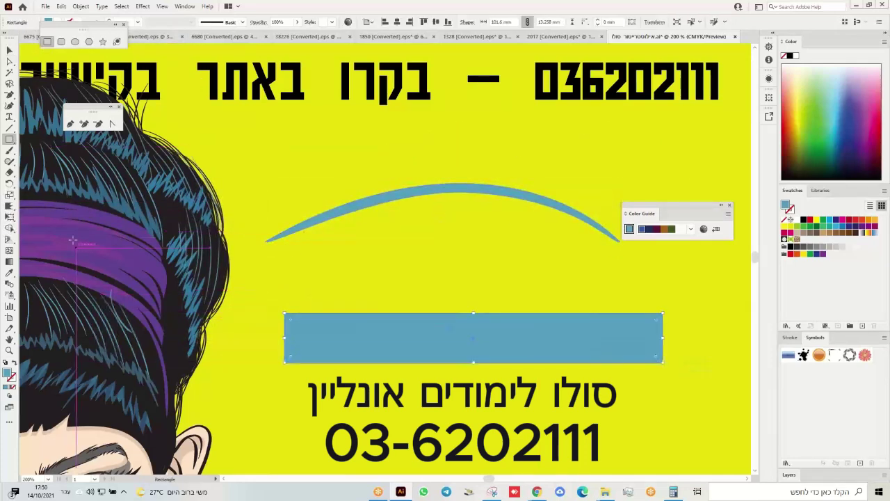
# Set the Warp tool's brush width to 15 mm and push wavy bumps into the rectangle's upper and lower edges.
pyautogui.click(8, 207)
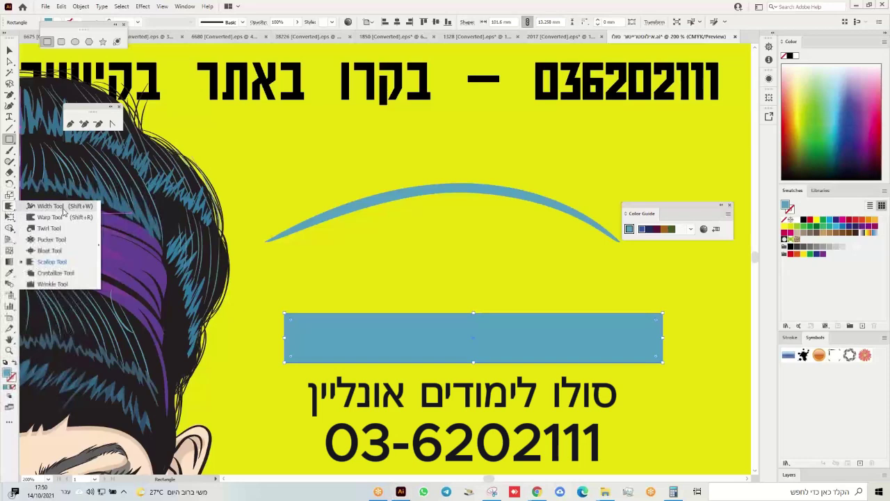
pyautogui.click(100, 259)
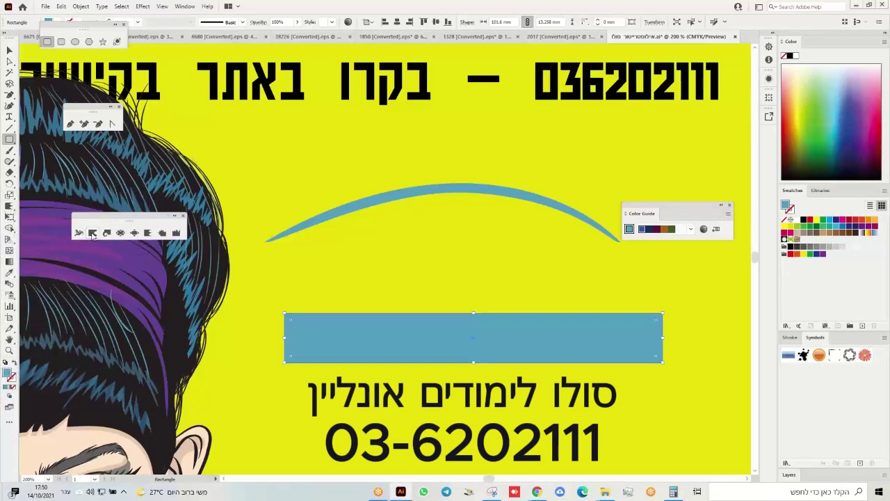
pyautogui.doubleClick(93, 233)
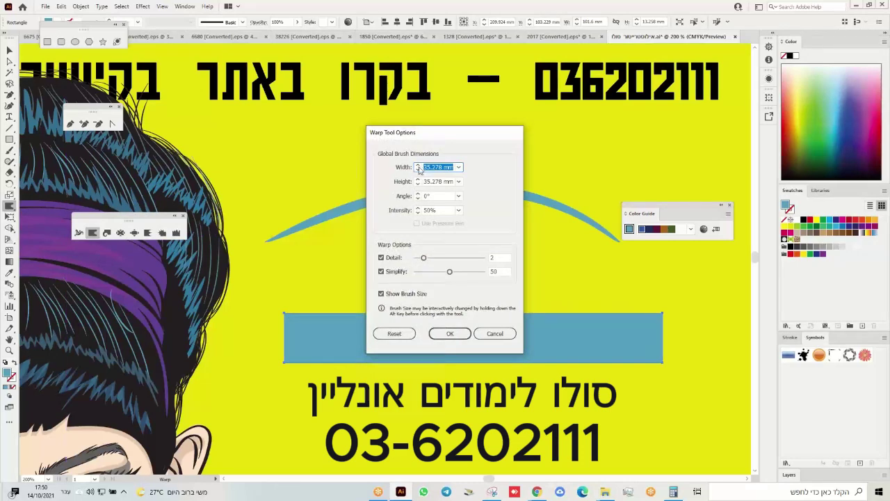
pyautogui.click(450, 333)
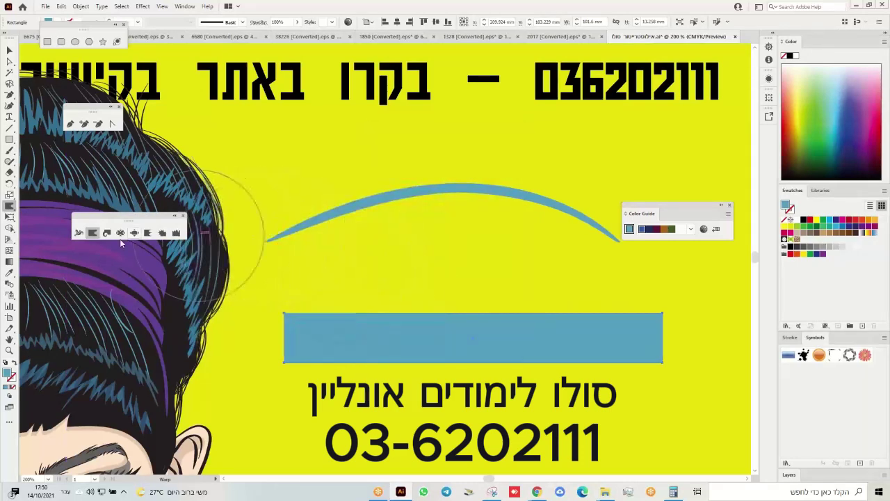
pyautogui.doubleClick(93, 233)
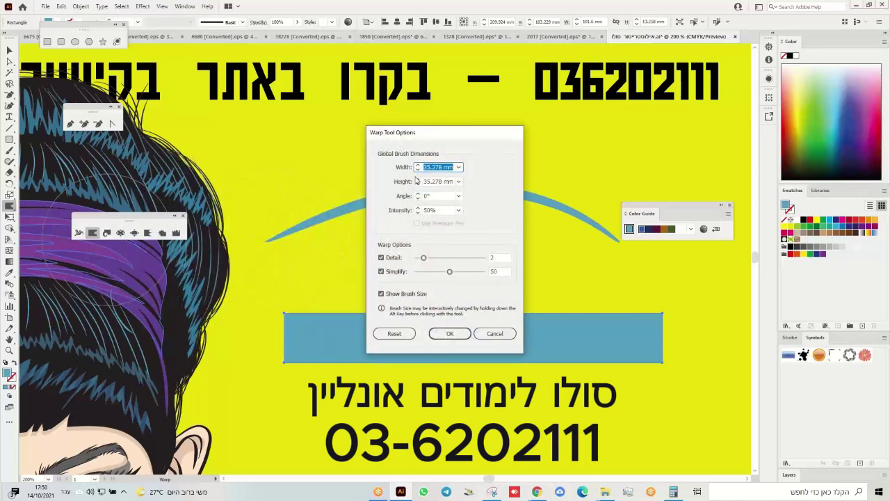
pyautogui.write('15')
pyautogui.press('Tab')
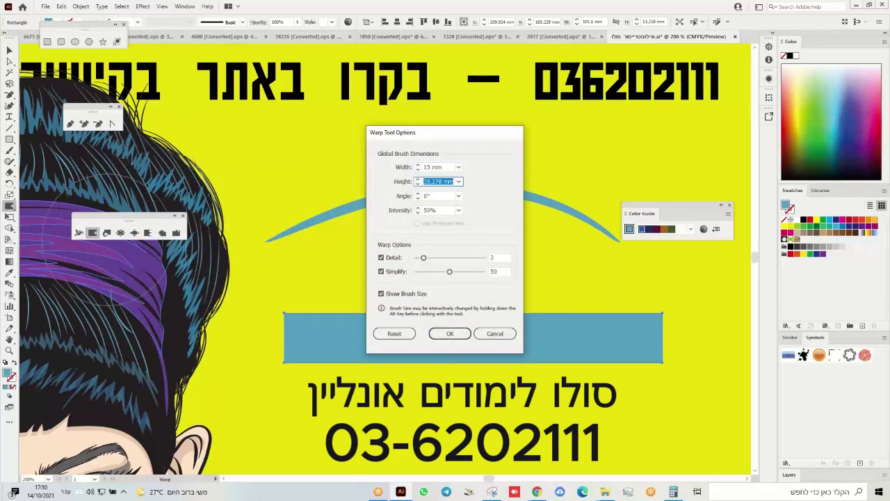
pyautogui.press('Return')
pyautogui.moveTo(382, 311)
pyautogui.mouseDown()
pyautogui.moveTo(374, 299)
pyautogui.moveTo(361, 320)
pyautogui.moveTo(292, 370)
pyautogui.moveTo(308, 312)
pyautogui.moveTo(348, 286)
pyautogui.moveTo(478, 266)
pyautogui.moveTo(540, 301)
pyautogui.moveTo(610, 285)
pyautogui.moveTo(614, 384)
pyautogui.moveTo(495, 392)
pyautogui.moveTo(365, 384)
pyautogui.mouseUp()
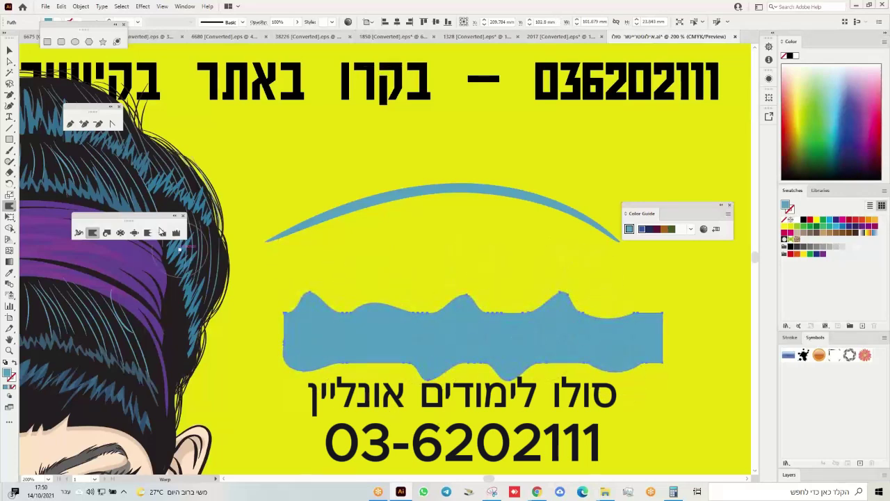
# Pull sharp spikes out of the warped rectangle's upper and lower edges with the Crystallize tool.
pyautogui.click(162, 232)
pyautogui.moveTo(334, 351)
pyautogui.mouseDown()
pyautogui.moveTo(409, 350)
pyautogui.moveTo(318, 378)
pyautogui.moveTo(278, 372)
pyautogui.mouseUp()
pyautogui.moveTo(499, 304); pyautogui.dragTo(523, 286)
pyautogui.moveTo(526, 374); pyautogui.dragTo(522, 400)
pyautogui.moveTo(604, 306); pyautogui.dragTo(606, 272)
pyautogui.moveTo(620, 373); pyautogui.dragTo(630, 400)
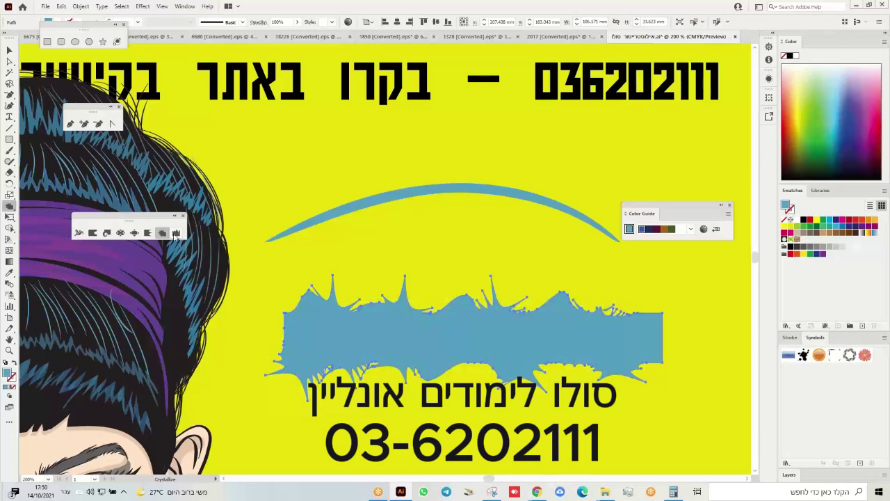
# Twist the spiky shape's edges into curls at several spots with the Twirl tool.
pyautogui.click(106, 233)
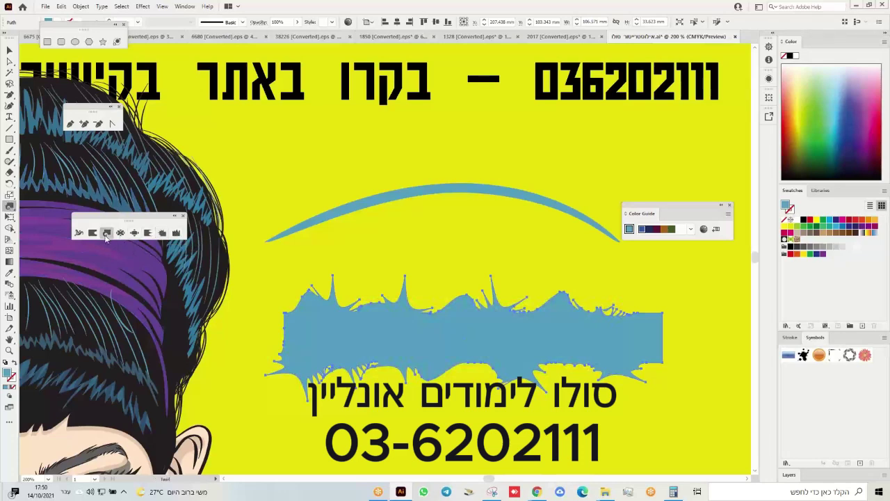
pyautogui.moveTo(427, 305); pyautogui.dragTo(429, 304)
pyautogui.moveTo(579, 301); pyautogui.dragTo(636, 306)
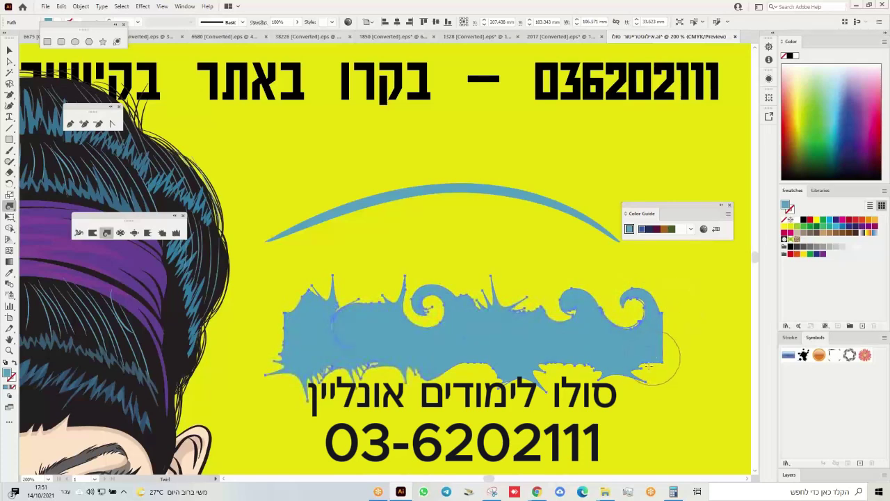
pyautogui.moveTo(642, 384); pyautogui.dragTo(640, 384)
pyautogui.moveTo(578, 389)
pyautogui.mouseDown()
pyautogui.moveTo(369, 380)
pyautogui.moveTo(317, 329)
pyautogui.moveTo(299, 362)
pyautogui.moveTo(292, 306)
pyautogui.mouseUp()
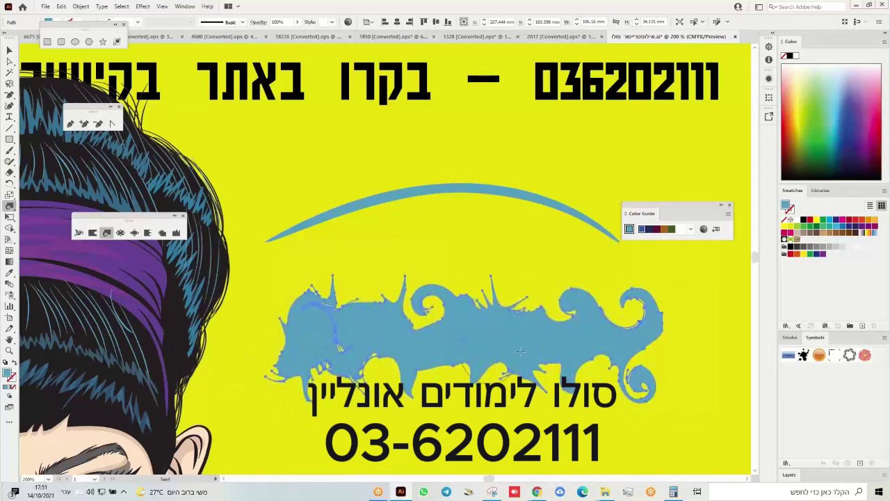
# Fit the artboard in view and move the distorted blue shape off its left side.
pyautogui.press('v')
pyautogui.hotkey('ctrl', '0')
pyautogui.hotkey('shift', 'r')
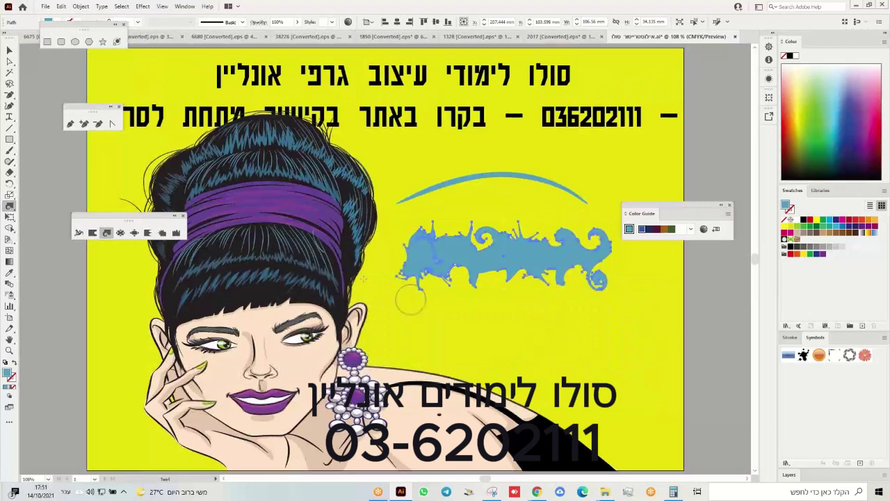
pyautogui.click(8, 51)
pyautogui.moveTo(507, 253); pyautogui.dragTo(43, 259)
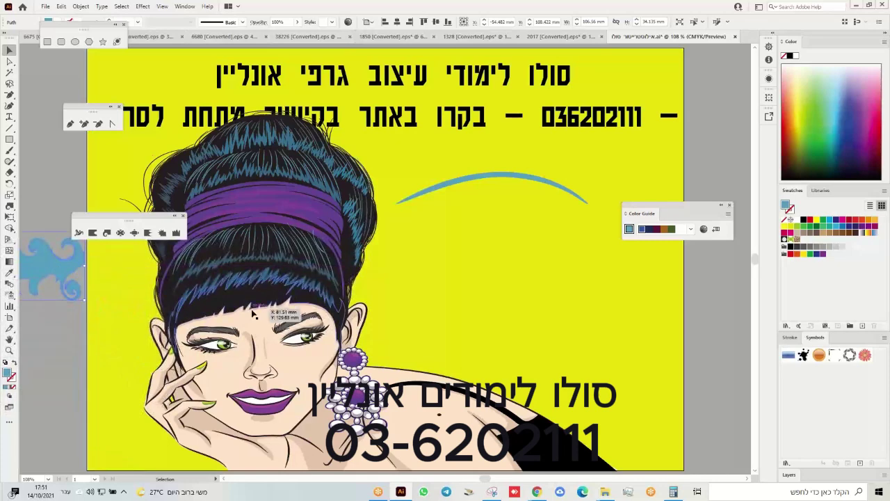
# Place a copy of the tapered blue arc below the original and apply a Roughen effect with 16% size and smooth points.
pyautogui.click(517, 178)
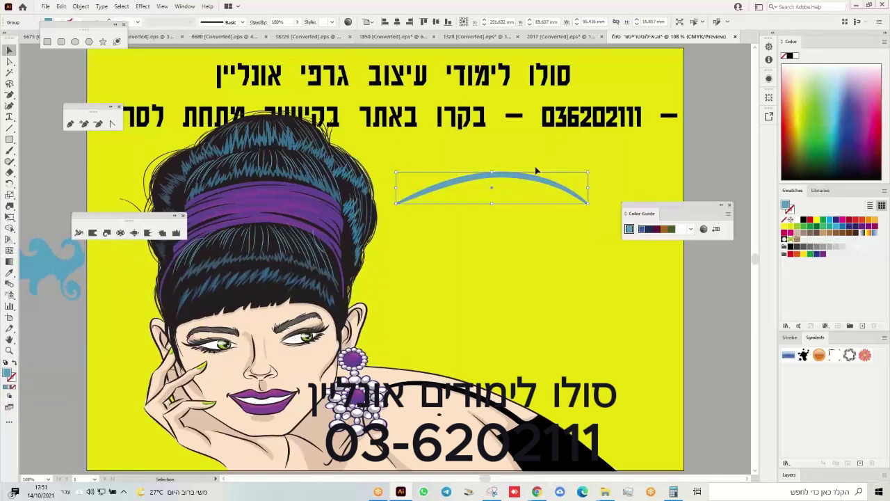
pyautogui.moveTo(526, 177); pyautogui.dragTo(556, 274)
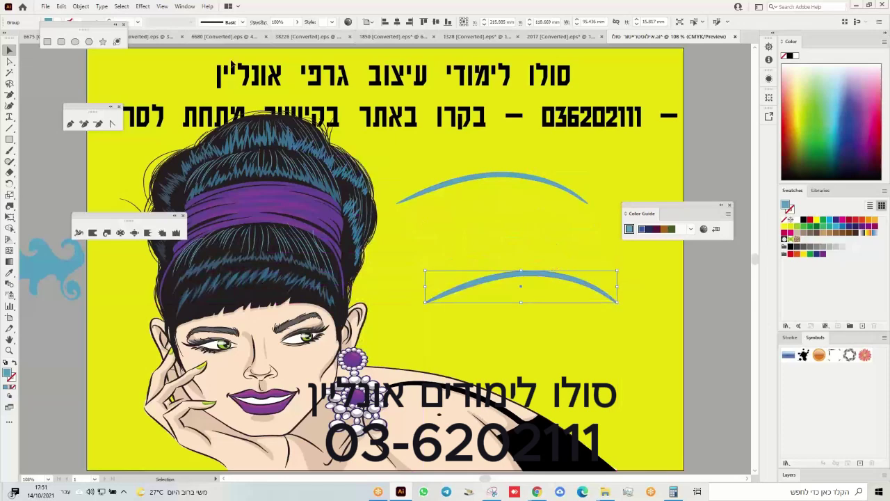
pyautogui.click(141, 6)
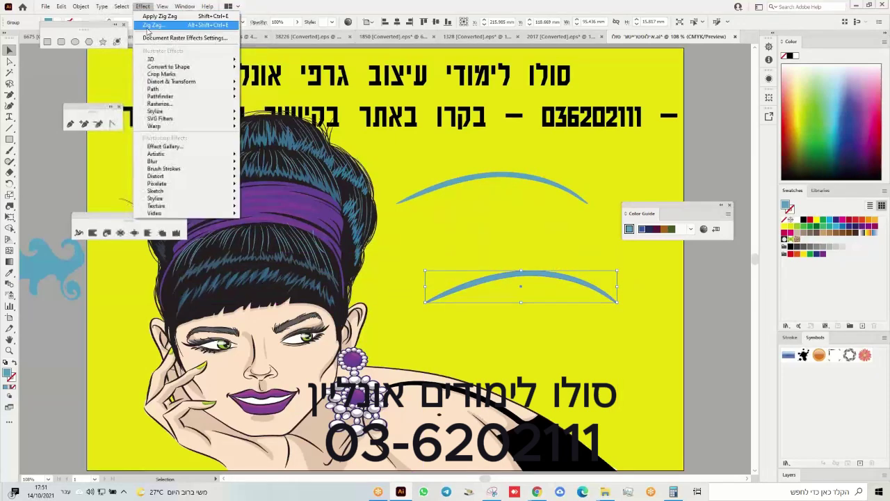
pyautogui.moveTo(159, 83)
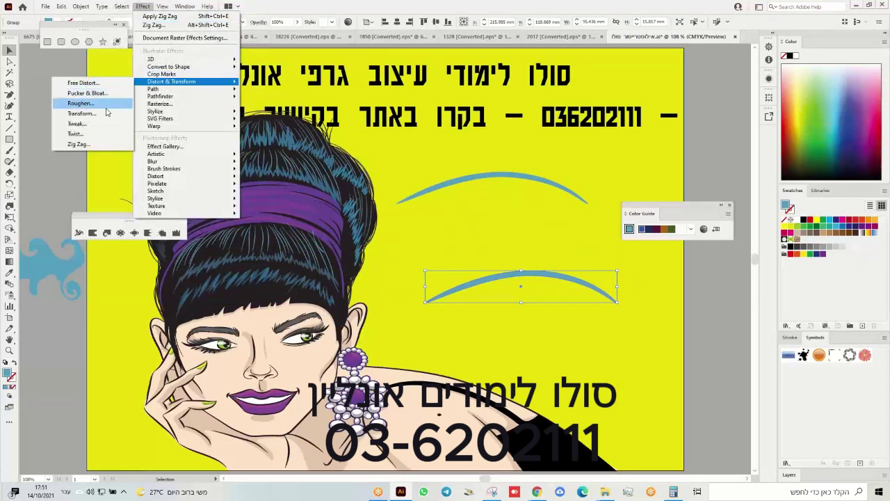
pyautogui.click(104, 104)
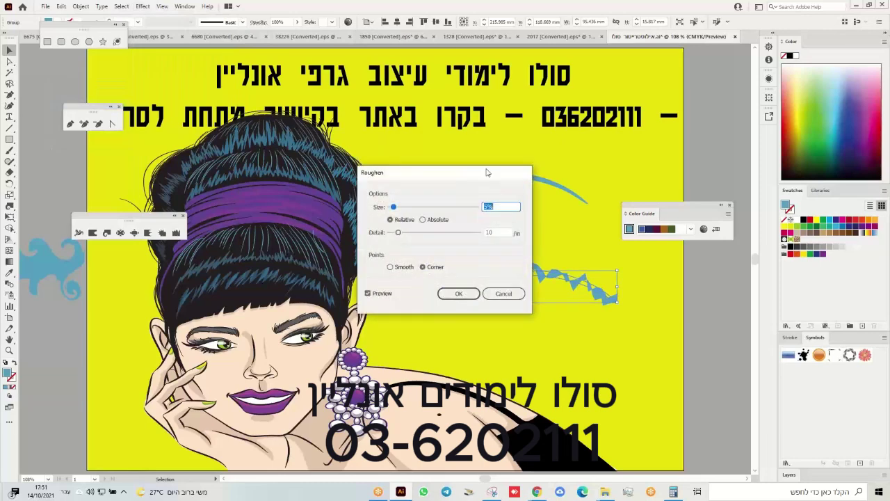
pyautogui.moveTo(448, 170); pyautogui.dragTo(191, 231)
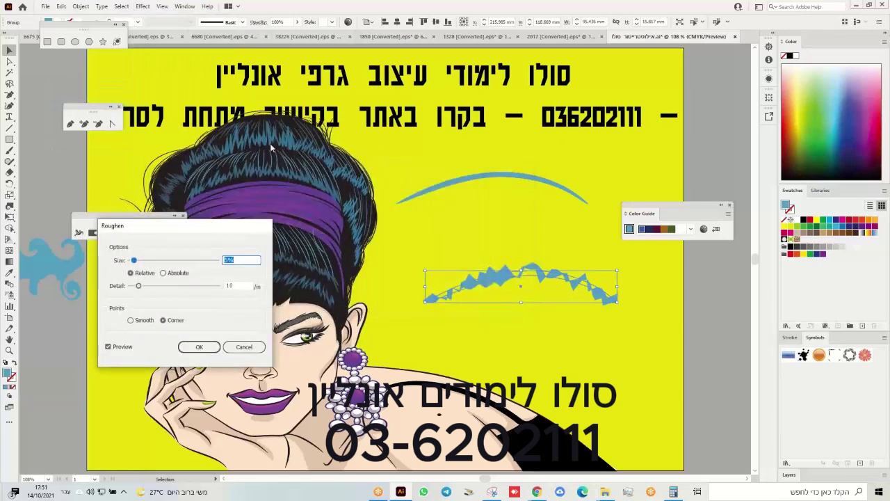
pyautogui.moveTo(154, 261); pyautogui.dragTo(146, 262)
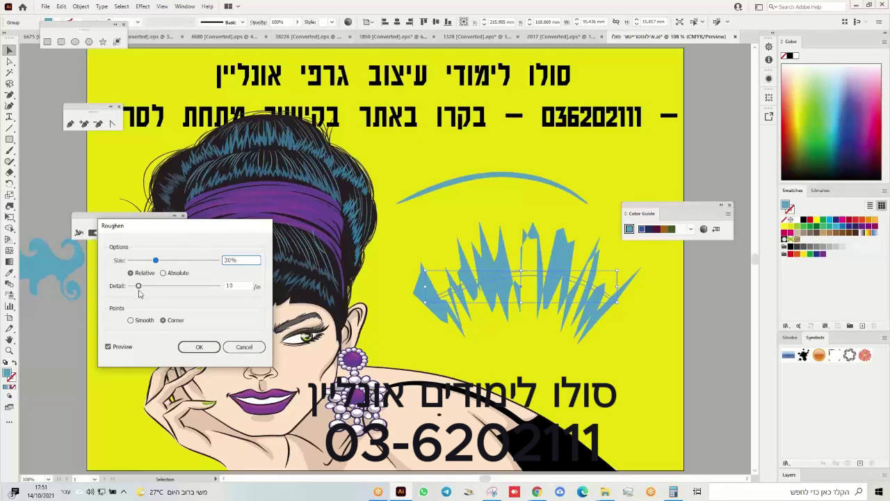
pyautogui.click(132, 320)
pyautogui.moveTo(155, 262); pyautogui.dragTo(155, 263)
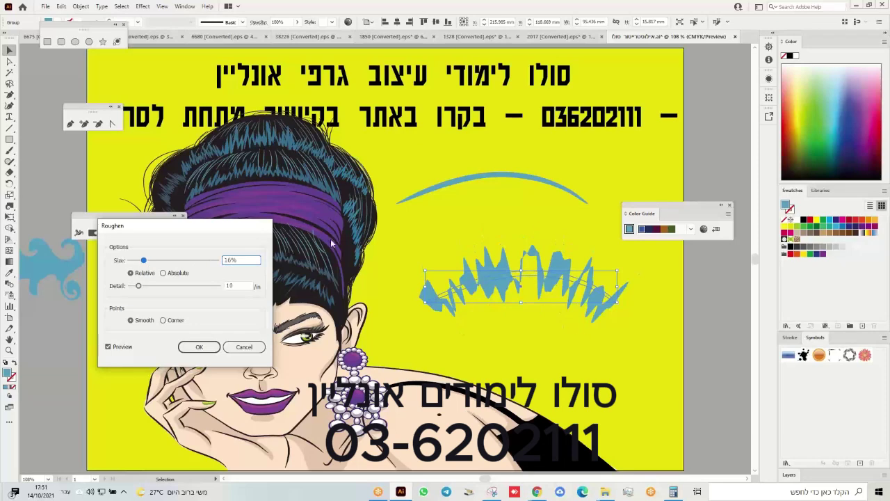
pyautogui.click(199, 347)
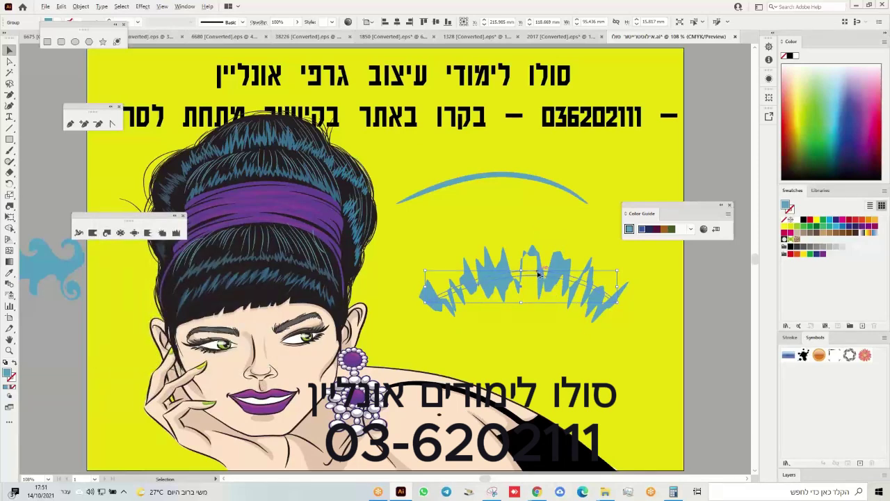
# Move the roughened arc under the plain arc, duplicate it below, and expand the copy's appearance into an editable path.
pyautogui.moveTo(501, 292); pyautogui.dragTo(478, 236)
pyautogui.moveTo(492, 276); pyautogui.dragTo(509, 324)
pyautogui.click(79, 7)
pyautogui.click(102, 126)
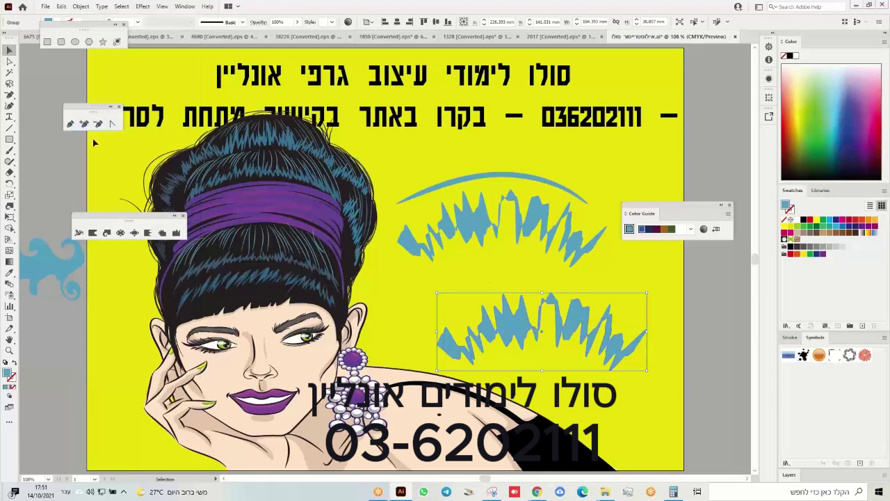
# Pull one peak of the expanded copy up and outward, and scale the copy down to about 73 mm wide.
pyautogui.click(9, 62)
pyautogui.moveTo(589, 305); pyautogui.dragTo(605, 287)
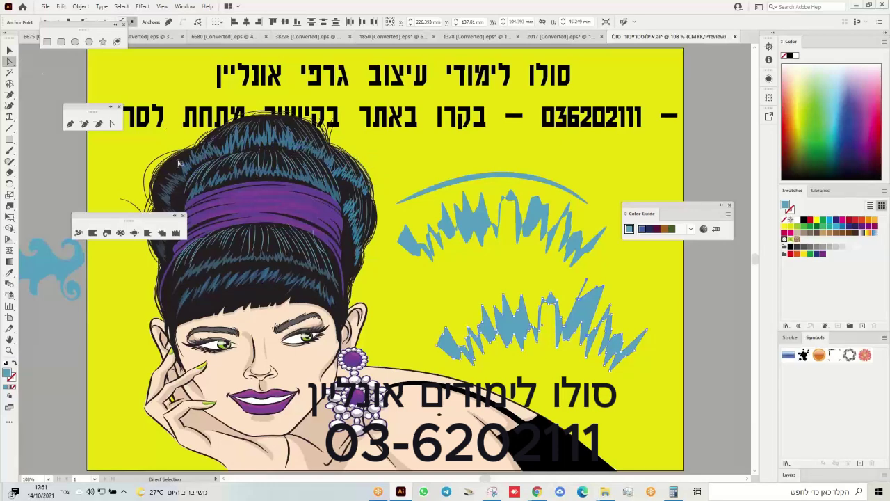
pyautogui.click(10, 51)
pyautogui.moveTo(647, 279); pyautogui.dragTo(561, 302)
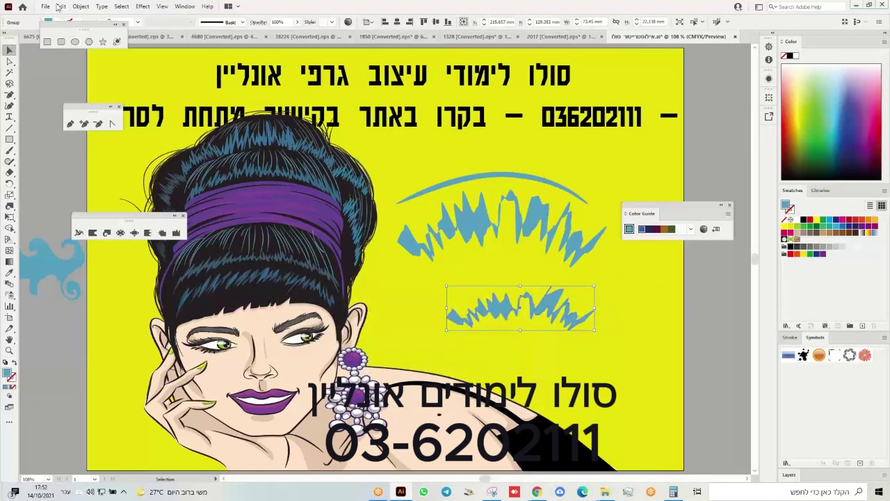
# Apply an Arc envelope warp with 61% horizontal bend and slight horizontal distortion to the small jagged shape, and place it over the woman's fringe.
pyautogui.click(79, 8)
pyautogui.moveTo(120, 278)
pyautogui.click(235, 283)
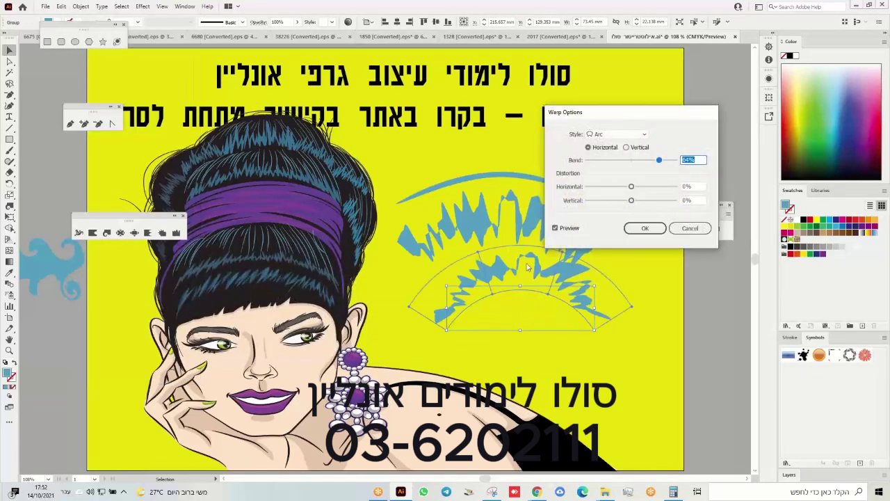
pyautogui.moveTo(666, 163); pyautogui.dragTo(655, 190)
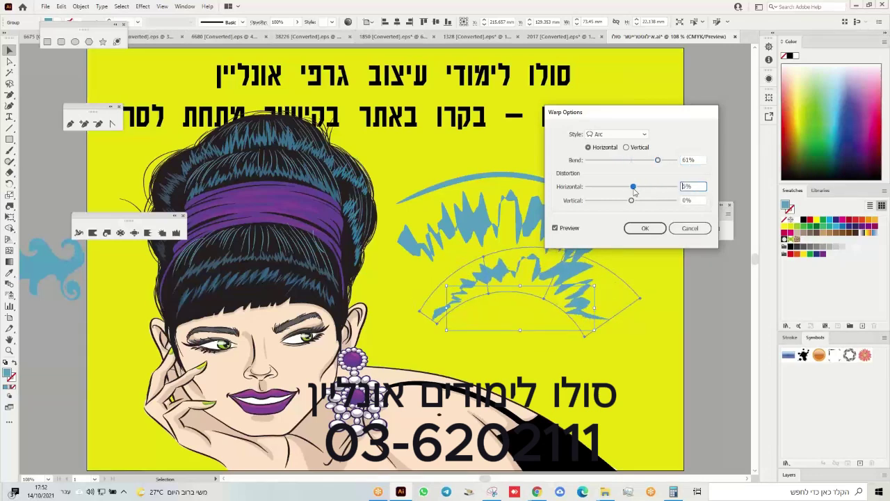
pyautogui.click(645, 228)
pyautogui.moveTo(545, 266); pyautogui.dragTo(286, 254)
# Move the roughened arc down and place a copy of the plain tapered arc across the artboard's lower right edge.
pyautogui.moveTo(482, 221); pyautogui.dragTo(480, 294)
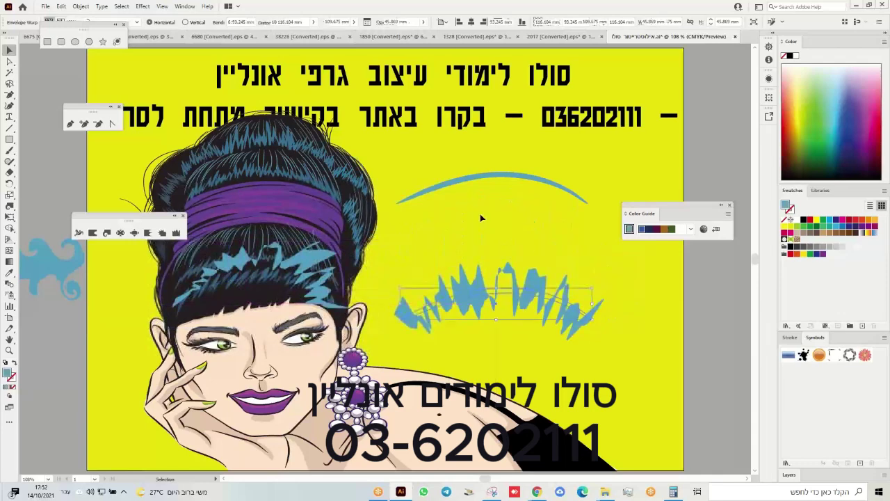
pyautogui.hotkey('ctrl', 'shift', 'p')
pyautogui.moveTo(491, 195); pyautogui.dragTo(675, 371)
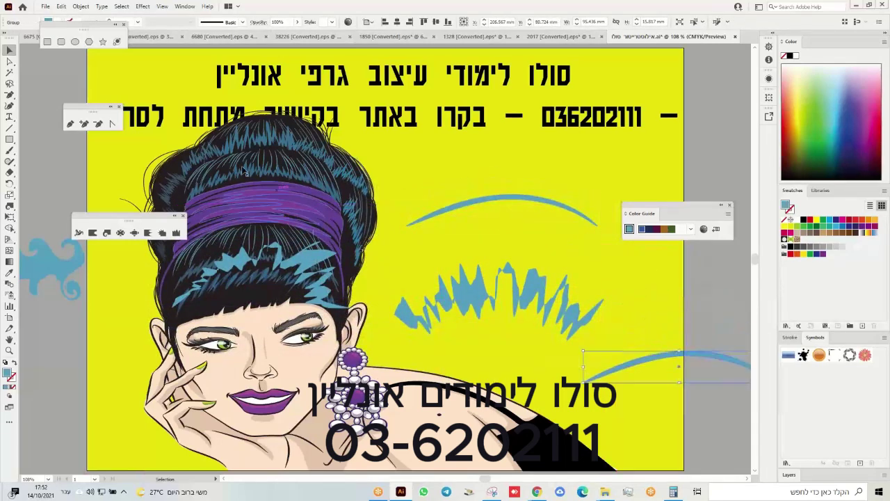
# Draw a blue rectangle about 117 by 14 mm above the plain arc and shift both shapes slightly down.
pyautogui.click(53, 42)
pyautogui.moveTo(397, 150); pyautogui.dragTo(632, 179)
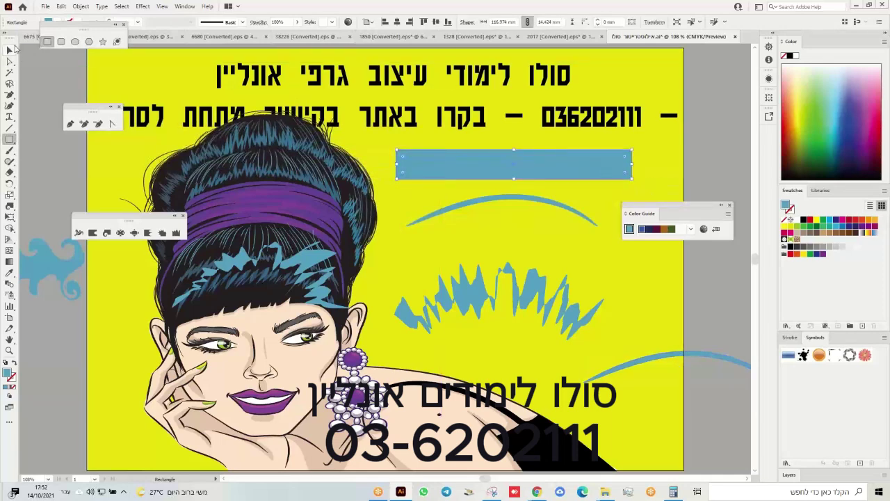
pyautogui.click(11, 50)
pyautogui.moveTo(506, 158); pyautogui.dragTo(496, 195)
# Apply a Zig Zag effect to the rectangle and arc with 6.35 mm absolute size, 5 ridges per segment and smooth points.
pyautogui.click(147, 9)
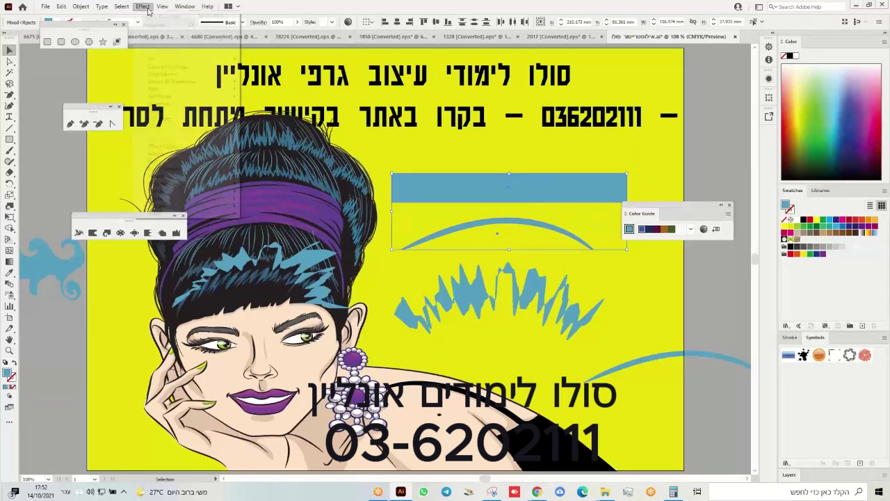
pyautogui.moveTo(192, 83)
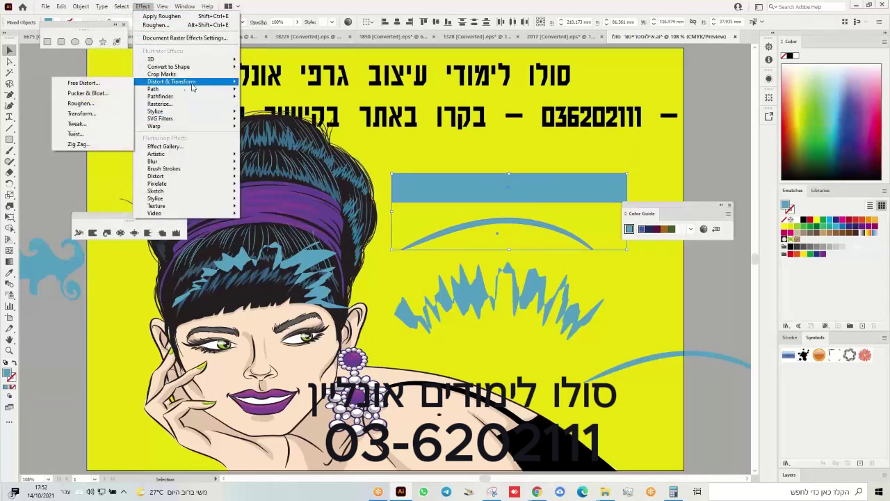
pyautogui.click(98, 145)
pyautogui.moveTo(432, 169); pyautogui.dragTo(187, 226)
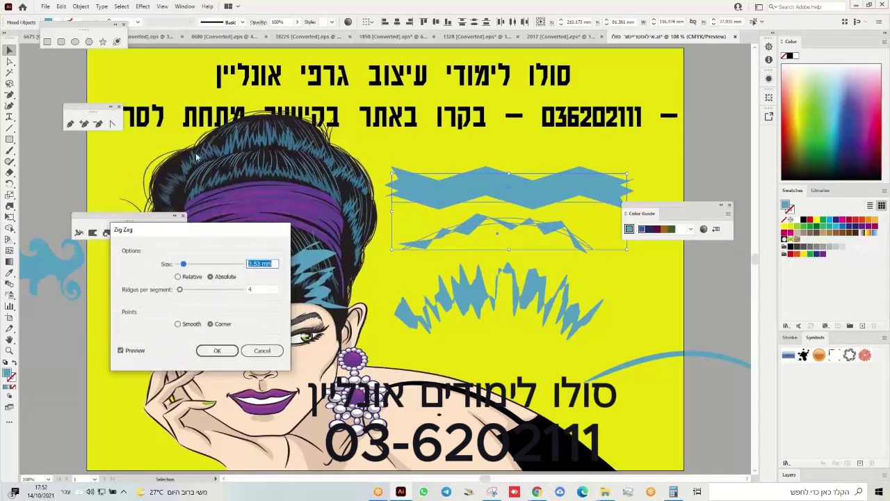
pyautogui.moveTo(181, 293); pyautogui.dragTo(189, 268)
pyautogui.click(186, 269)
pyautogui.click(178, 325)
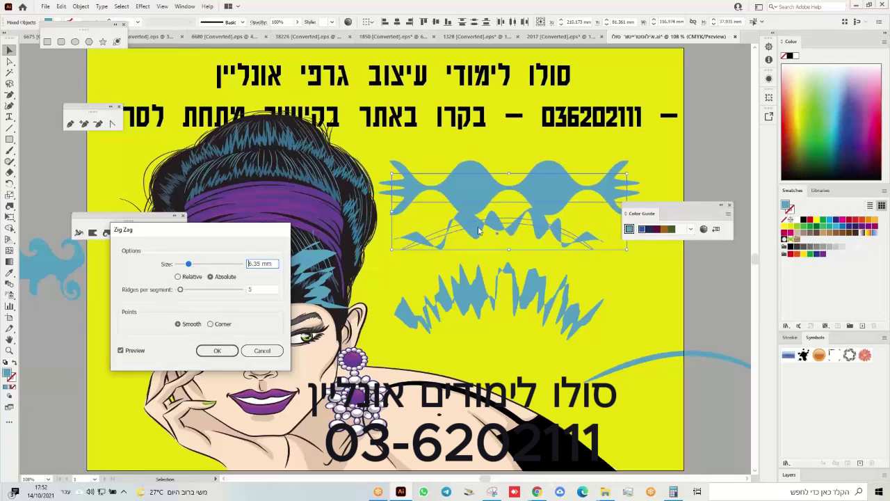
pyautogui.click(228, 353)
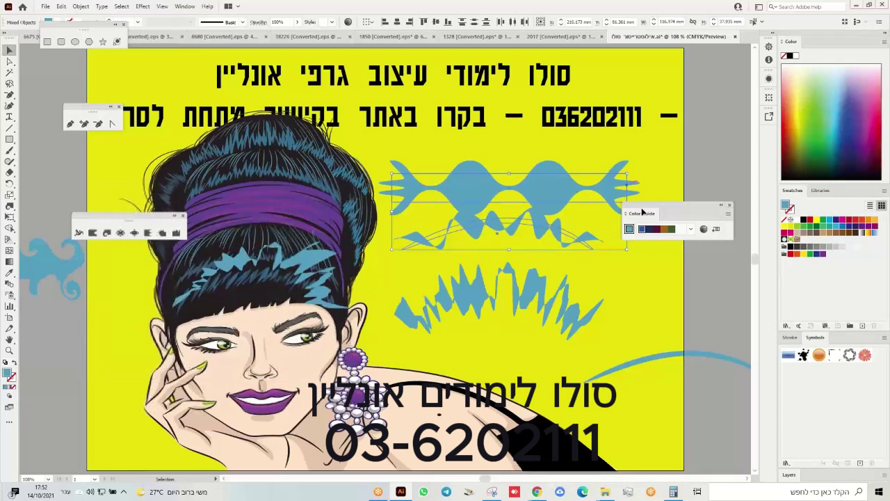
# Delete the zigzagged shapes, the roughened arc and the warped piece lying on the woman's fringe.
pyautogui.moveTo(496, 153); pyautogui.dragTo(607, 334)
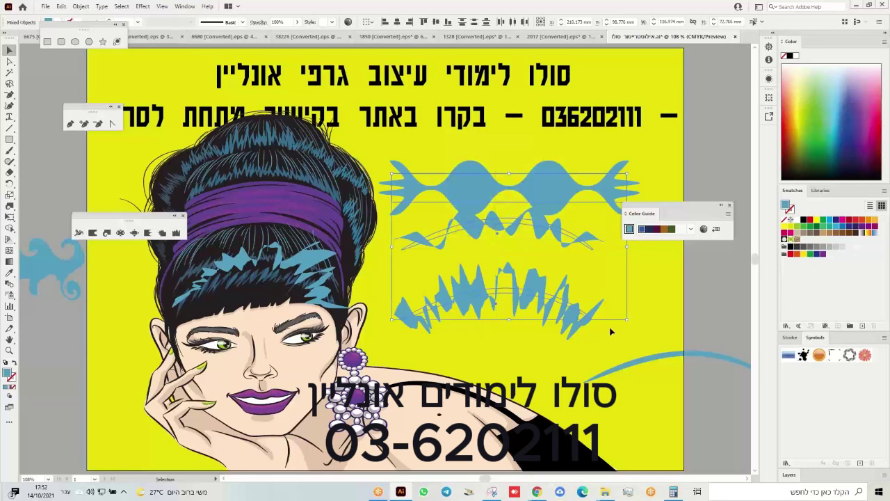
pyautogui.press('Delete')
pyautogui.moveTo(306, 269); pyautogui.dragTo(595, 249)
pyautogui.press('Delete')
# Move the remaining tapered blue arc from the artboard's lower right edge back beside the woman's hair.
pyautogui.moveTo(650, 365); pyautogui.dragTo(492, 235)
pyautogui.moveTo(151, 104); pyautogui.dragTo(428, 368)
pyautogui.click(508, 173)
pyautogui.click(509, 177)
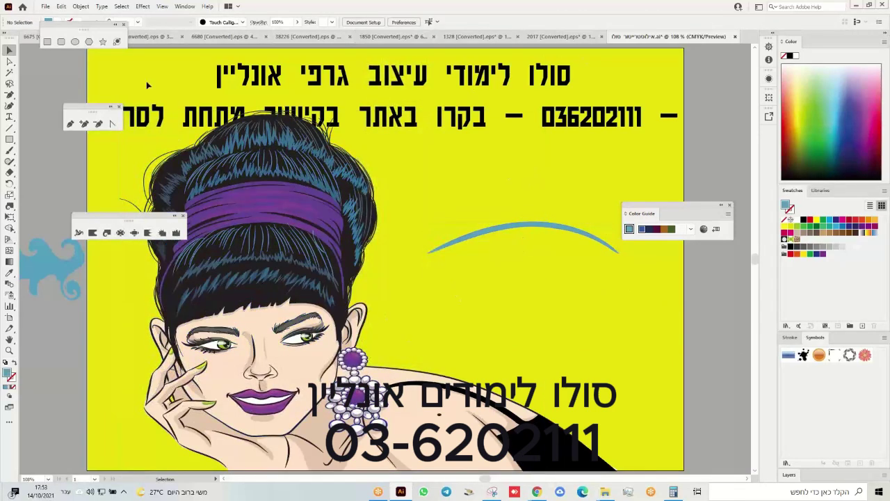
pyautogui.moveTo(73, 107); pyautogui.dragTo(71, 158)
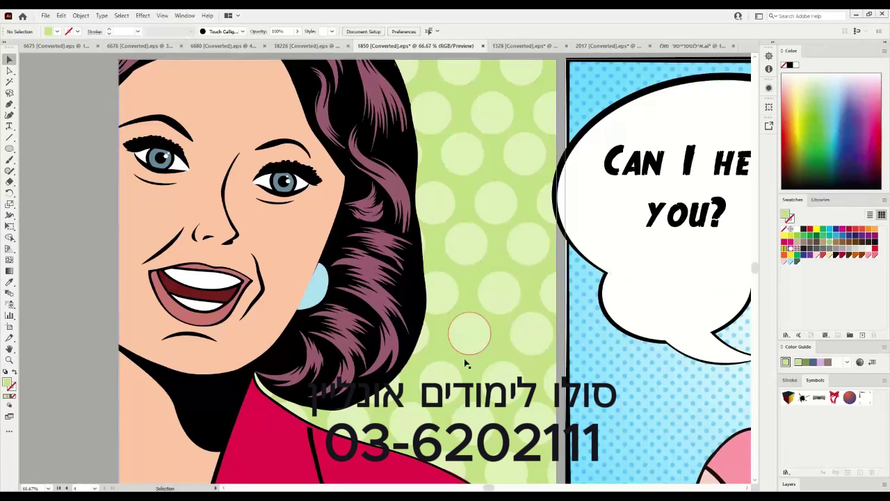
# Examine the polka-dot background, the wavy hair highlights and the neighbouring phone-call panel in the 1850 pop-art document.
pyautogui.moveTo(443, 432); pyautogui.dragTo(441, 206)
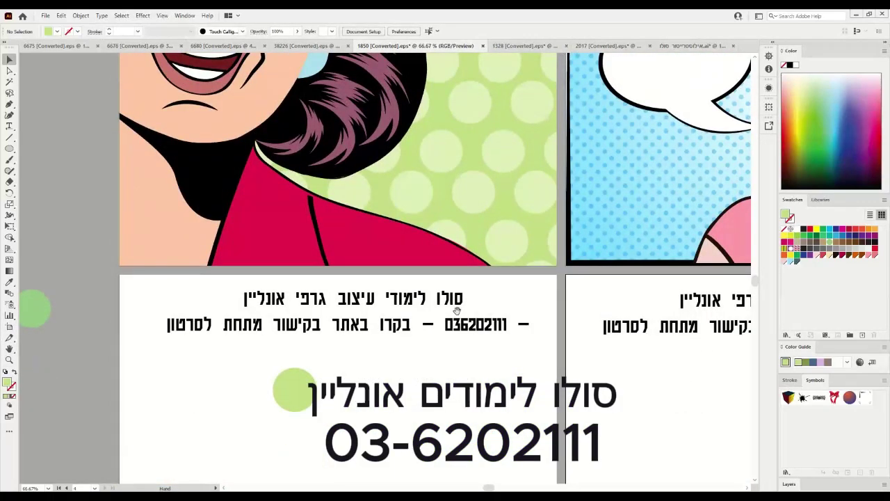
pyautogui.scroll(3, 452, 313)
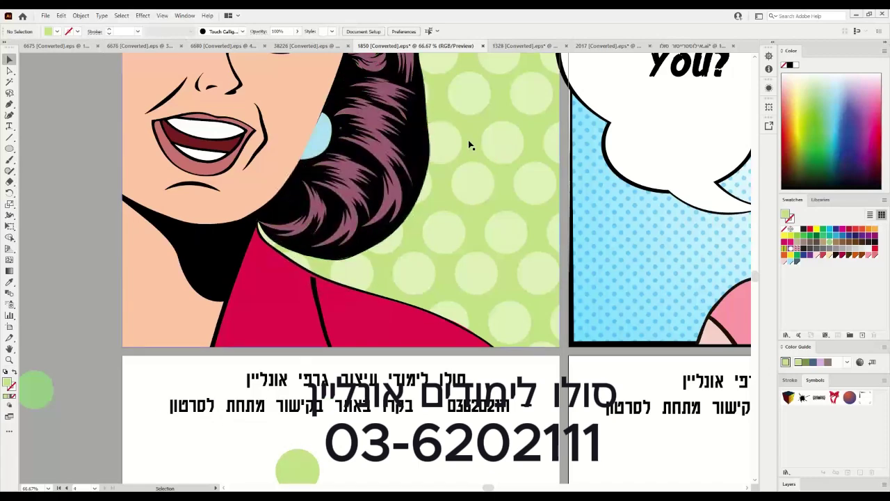
pyautogui.moveTo(480, 141); pyautogui.dragTo(470, 283)
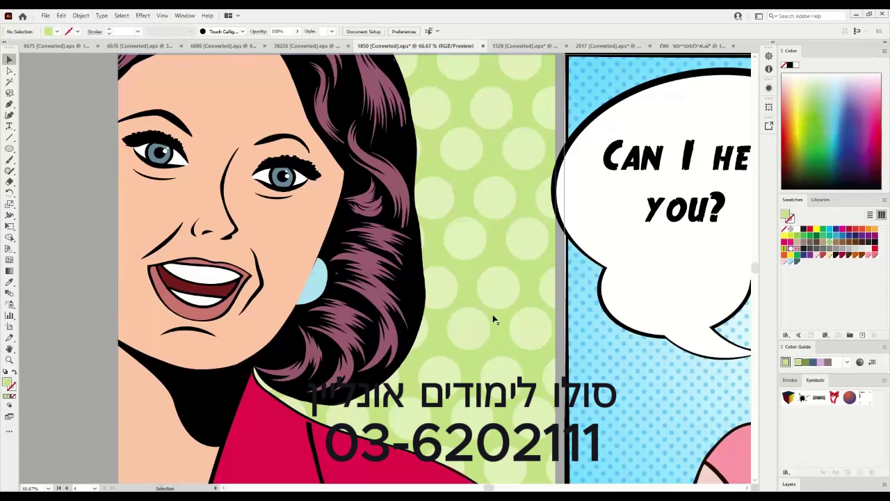
pyautogui.moveTo(587, 410); pyautogui.dragTo(533, 311)
pyautogui.moveTo(602, 340); pyautogui.dragTo(272, 236)
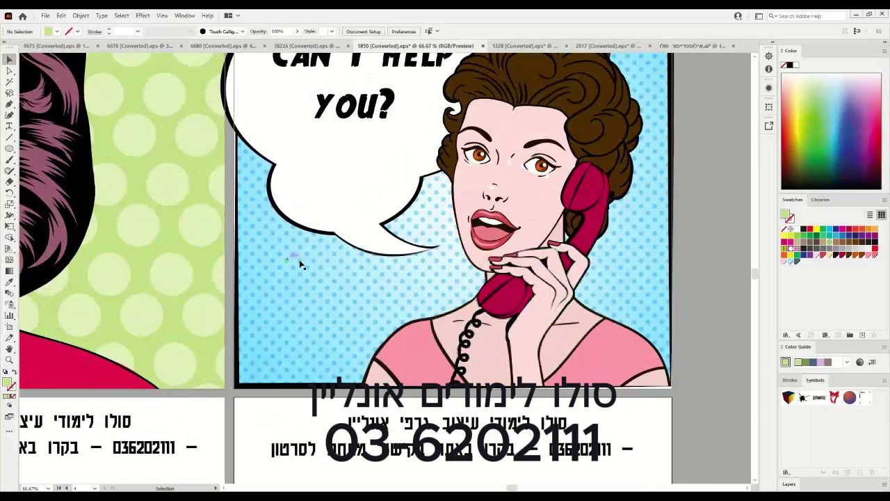
pyautogui.moveTo(128, 105); pyautogui.dragTo(369, 214)
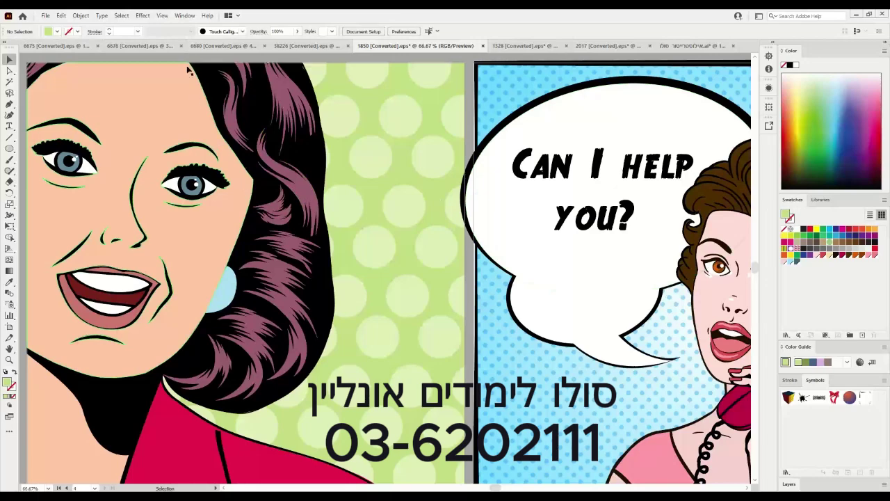
pyautogui.click(185, 15)
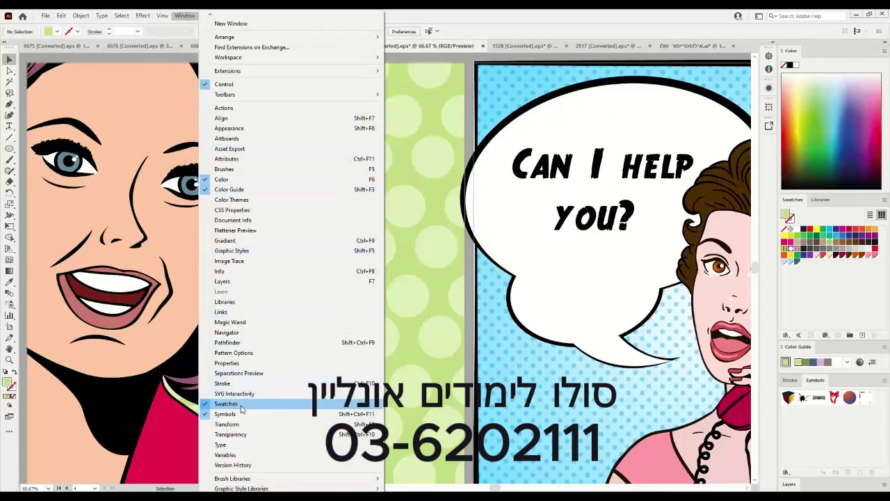
pyautogui.click(11, 61)
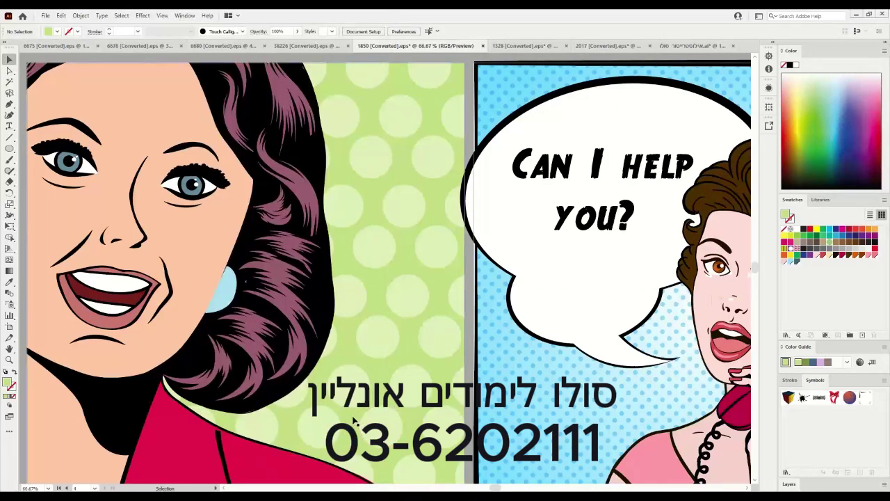
pyautogui.click(183, 17)
pyautogui.moveTo(227, 61)
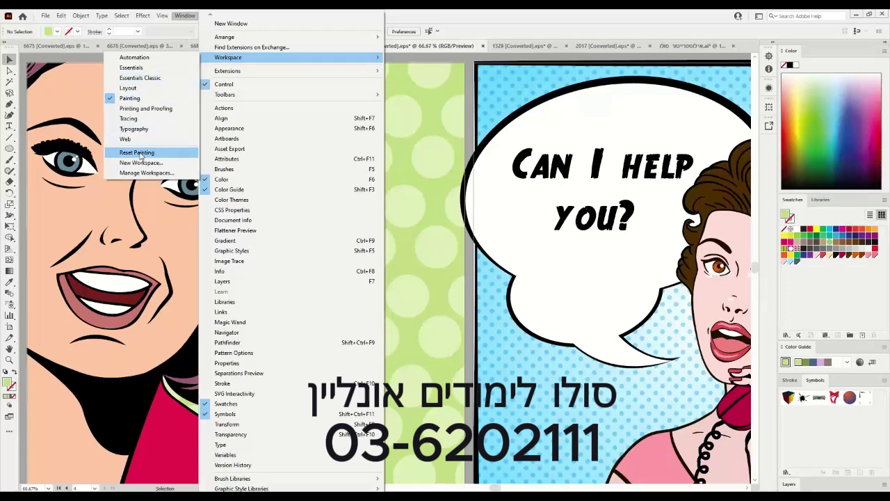
pyautogui.moveTo(224, 94)
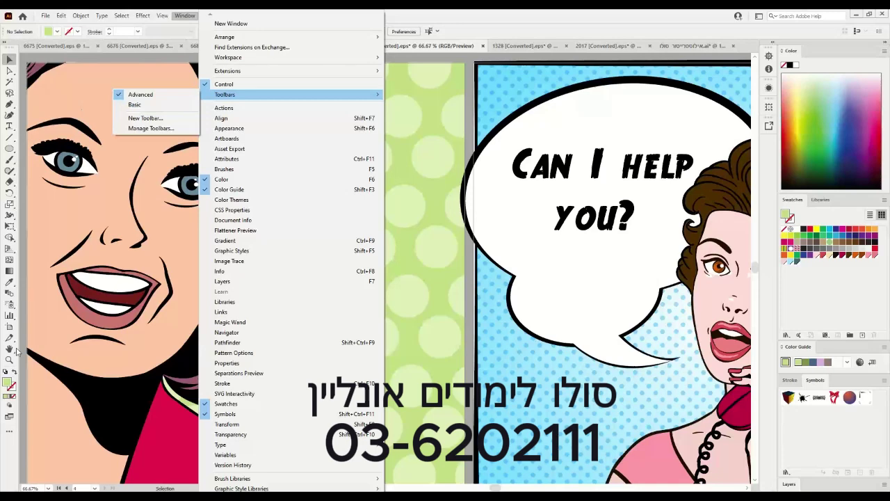
pyautogui.click(469, 61)
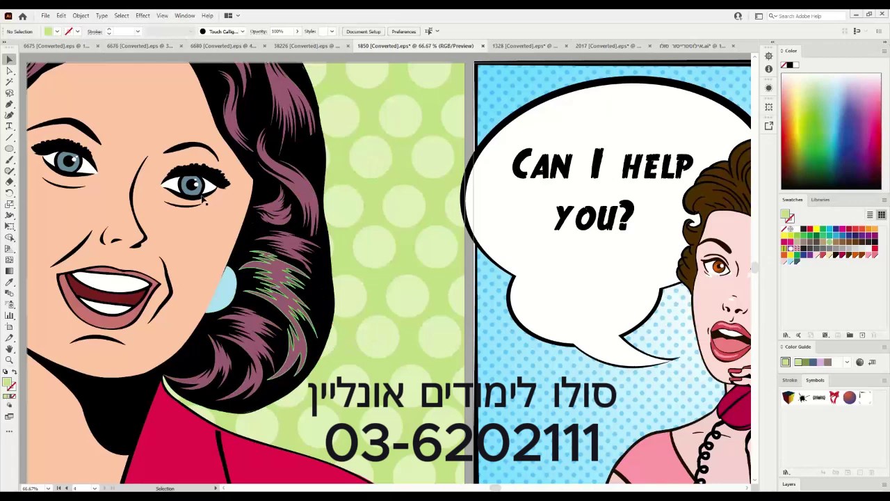
# Delete the light green circle from the artboard below the polka-dot woman panel.
pyautogui.moveTo(347, 387); pyautogui.dragTo(410, 191)
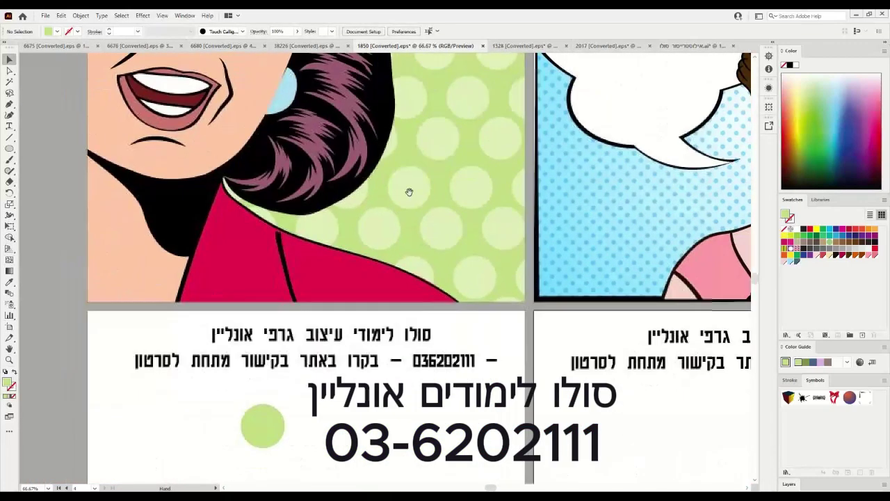
pyautogui.moveTo(385, 298); pyautogui.dragTo(394, 186)
pyautogui.moveTo(318, 295); pyautogui.dragTo(308, 215)
pyautogui.hotkey('ctrl', 'a')
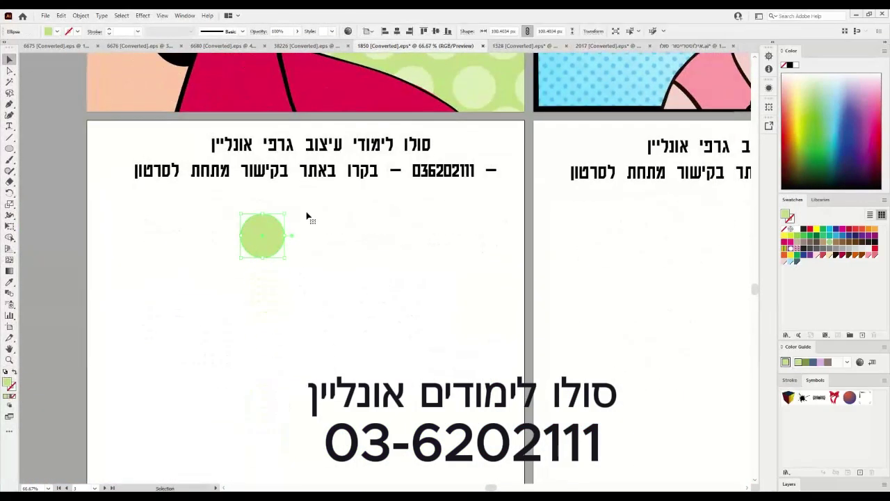
pyautogui.press('Delete')
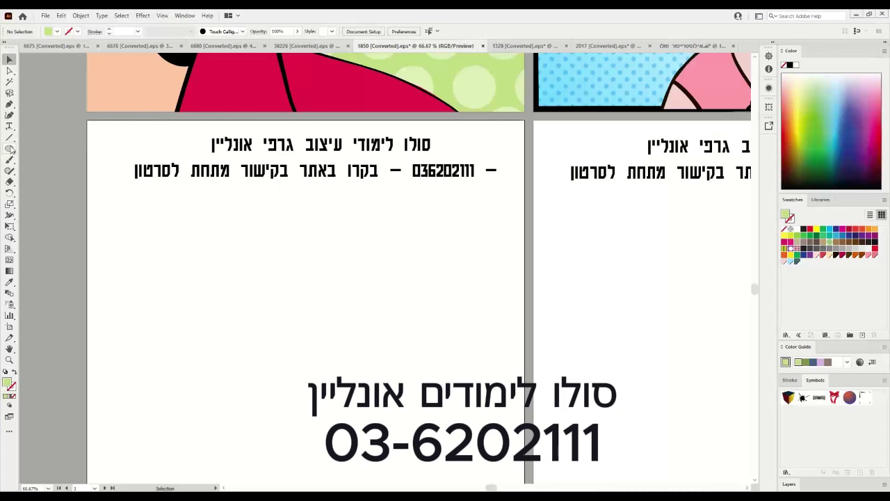
# Detach the shape tools into a floating palette and restore the default white fill and black stroke.
pyautogui.moveTo(9, 148); pyautogui.dragTo(93, 140)
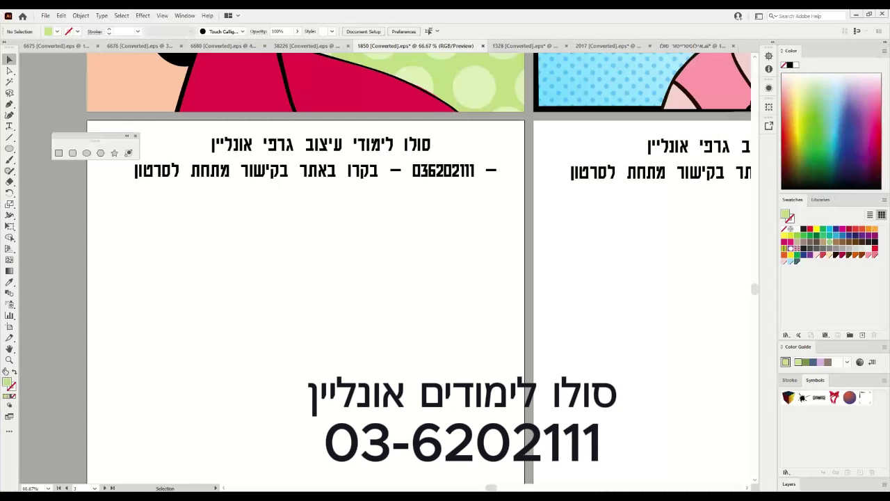
pyautogui.click(5, 372)
pyautogui.click(5, 372)
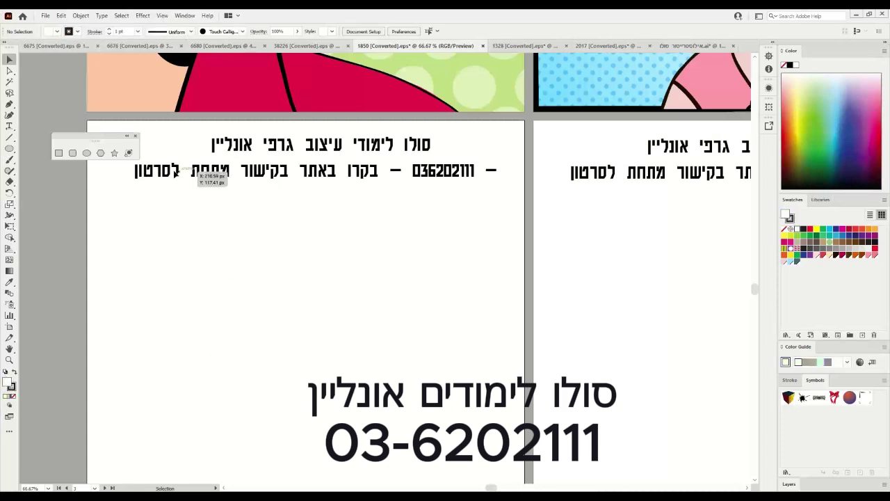
# Draw five circles and three ellipses of varied sizes scattered across the empty artboard below the woman panel.
pyautogui.click(86, 153)
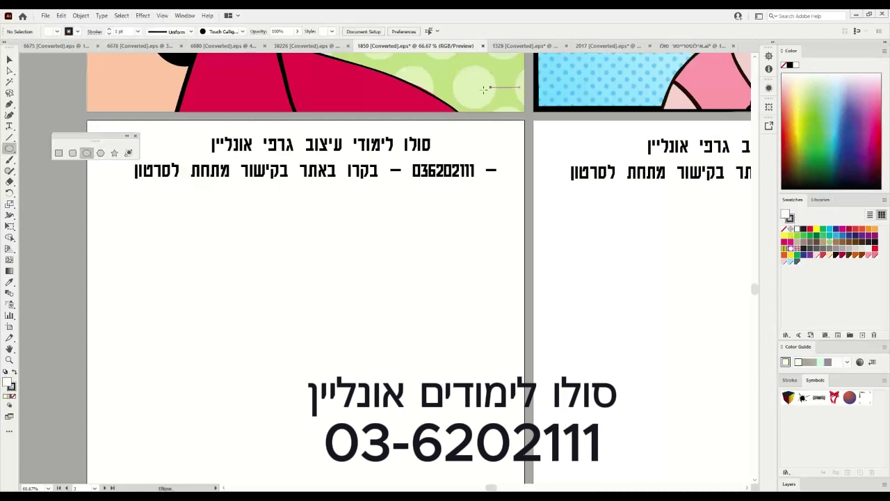
pyautogui.moveTo(221, 203); pyautogui.dragTo(269, 249)
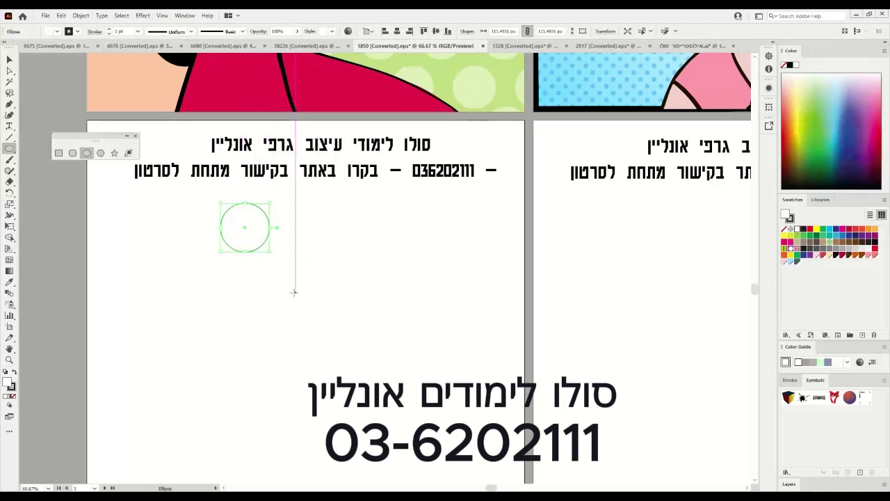
pyautogui.moveTo(310, 224); pyautogui.dragTo(356, 266)
pyautogui.moveTo(239, 288); pyautogui.dragTo(302, 352)
pyautogui.moveTo(151, 375); pyautogui.dragTo(247, 387)
pyautogui.moveTo(333, 325); pyautogui.dragTo(397, 384)
pyautogui.moveTo(400, 287); pyautogui.dragTo(451, 320)
pyautogui.moveTo(445, 259)
pyautogui.mouseDown()
pyautogui.moveTo(419, 233)
pyautogui.moveTo(411, 238)
pyautogui.mouseUp()
# Delete all the outlined circles and ellipses scattered on the artboard.
pyautogui.click(10, 60)
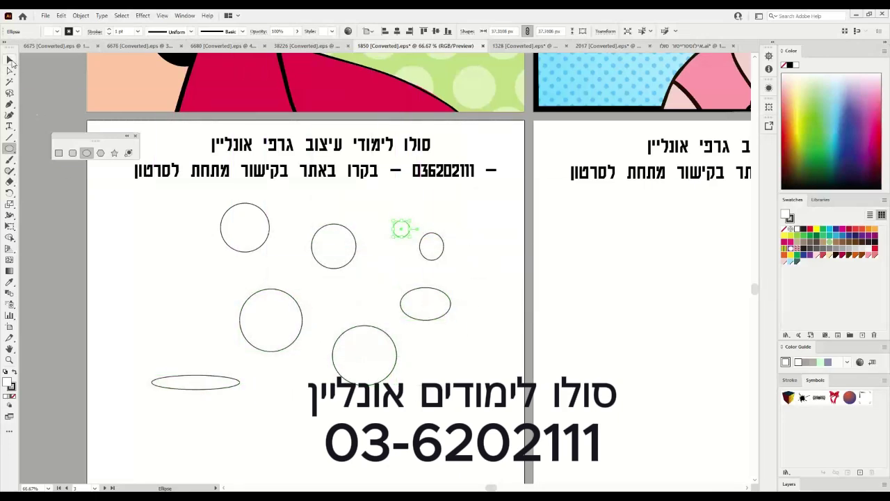
pyautogui.moveTo(154, 201)
pyautogui.mouseDown()
pyautogui.moveTo(306, 265)
pyautogui.moveTo(452, 409)
pyautogui.mouseUp()
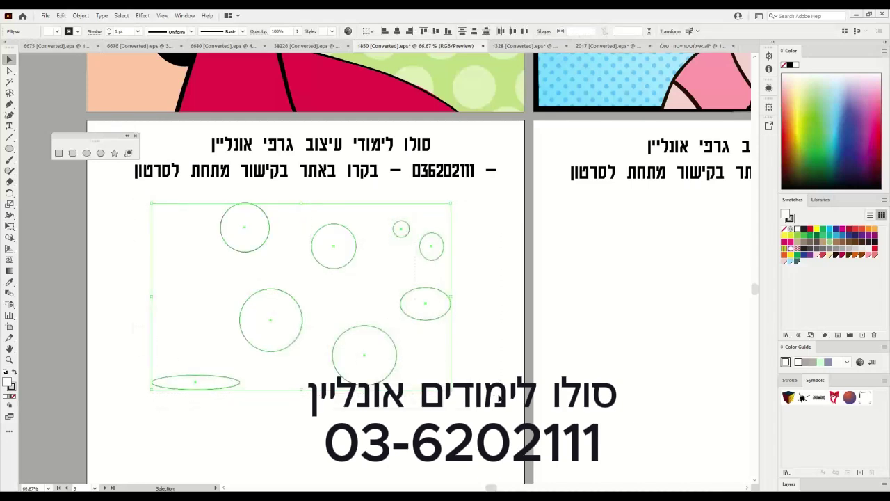
pyautogui.press('Delete')
# Draw a circle about 110 px across on the artboard, below the Hebrew text, and fill it bright green.
pyautogui.click(86, 152)
pyautogui.moveTo(196, 222); pyautogui.dragTo(244, 263)
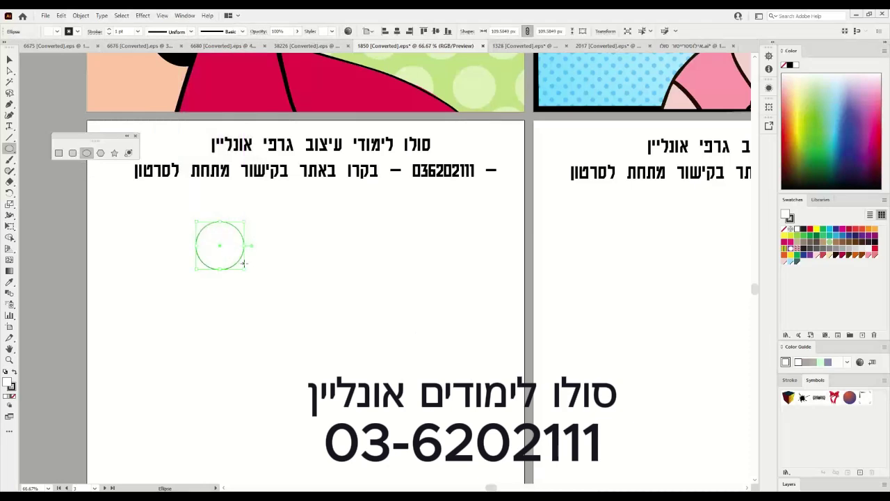
pyautogui.click(814, 126)
# Remove the black stroke from the bright green circle, leaving only its fill.
pyautogui.press('z')
pyautogui.click(215, 253)
pyautogui.click(380, 263)
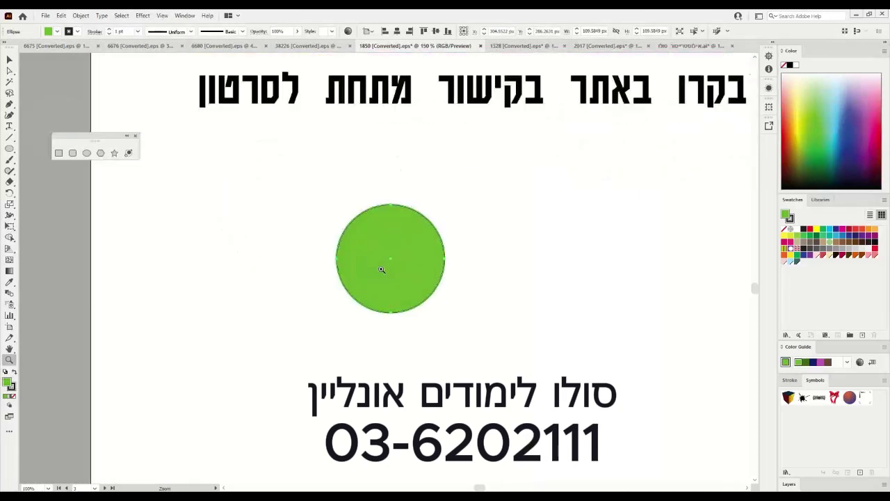
pyautogui.click(399, 230)
pyautogui.click(402, 349)
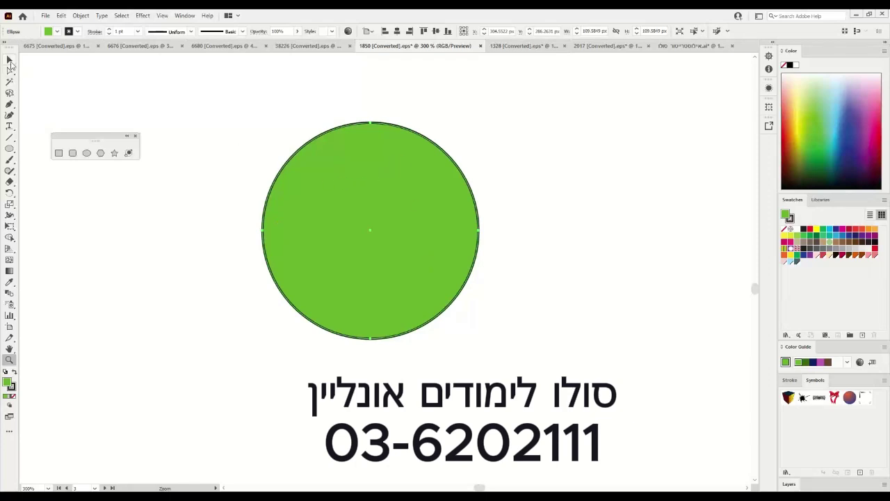
pyautogui.click(9, 61)
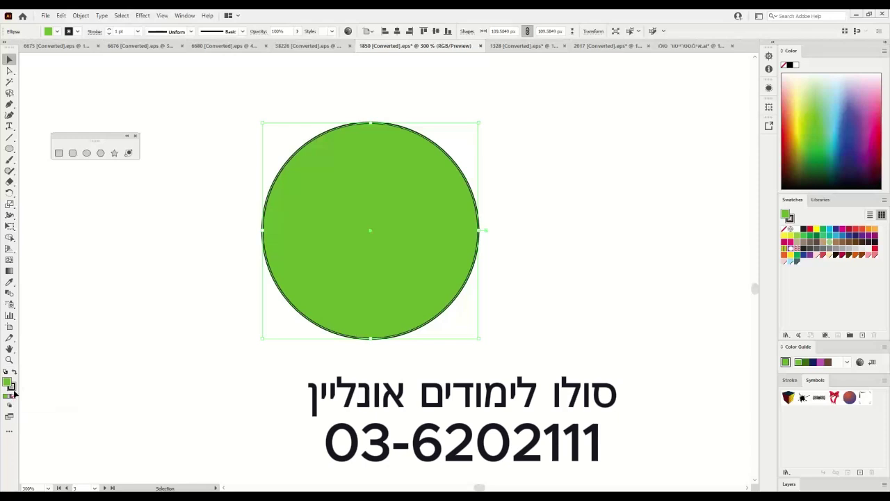
pyautogui.click(12, 388)
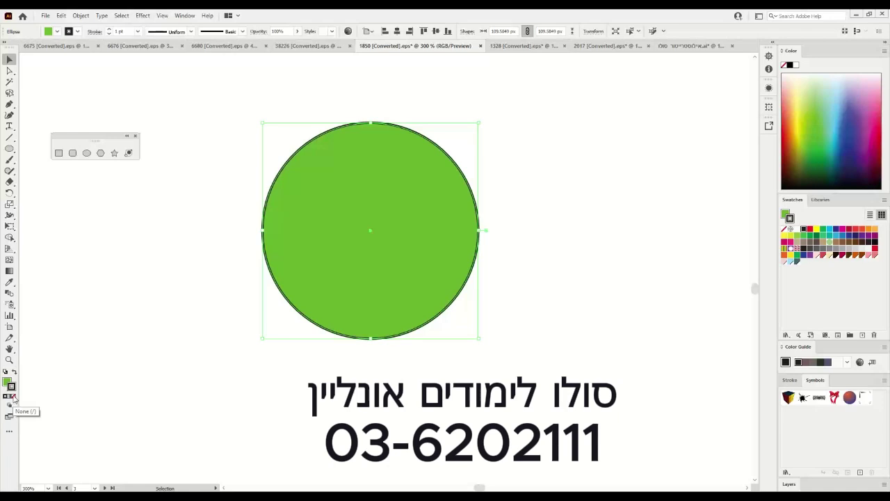
pyautogui.click(13, 398)
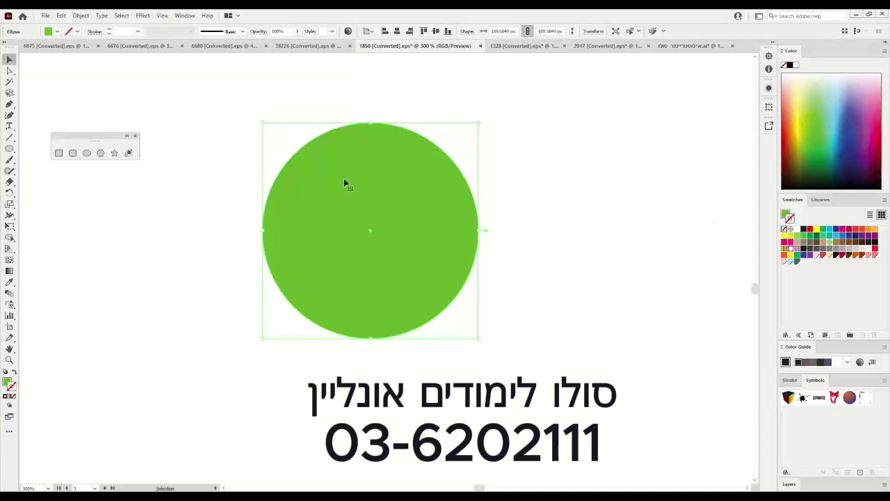
pyautogui.click(256, 117)
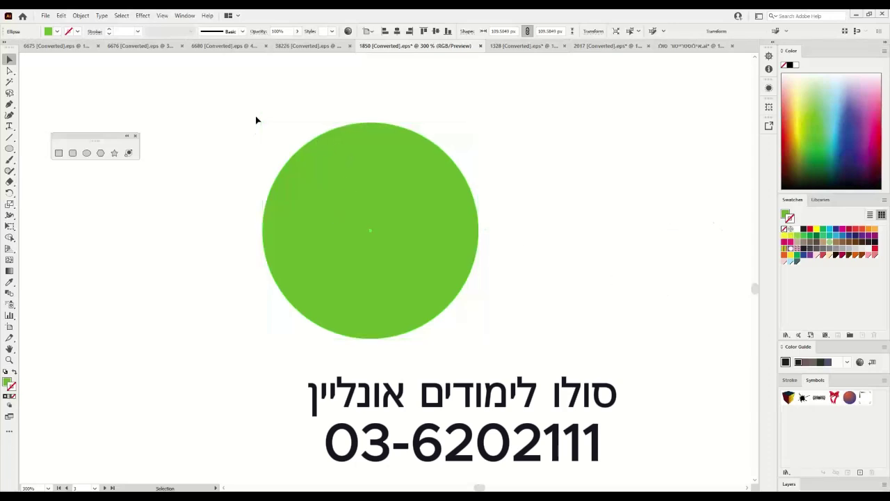
pyautogui.click(341, 239)
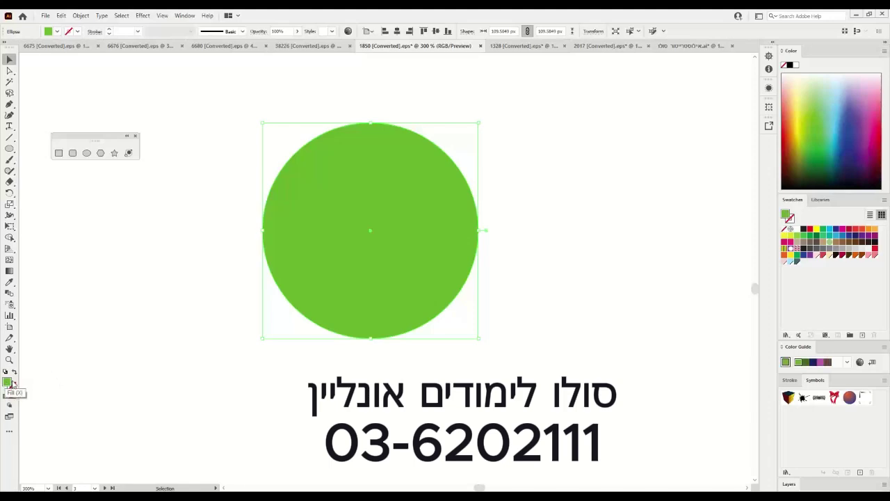
# Compare with the dots behind the woman, and delete the light green circle on the pasteboard beside the artboard.
pyautogui.moveTo(604, 134); pyautogui.dragTo(480, 348)
pyautogui.moveTo(501, 213); pyautogui.dragTo(402, 445)
pyautogui.moveTo(557, 73); pyautogui.dragTo(363, 390)
pyautogui.scroll(4, 493, 125)
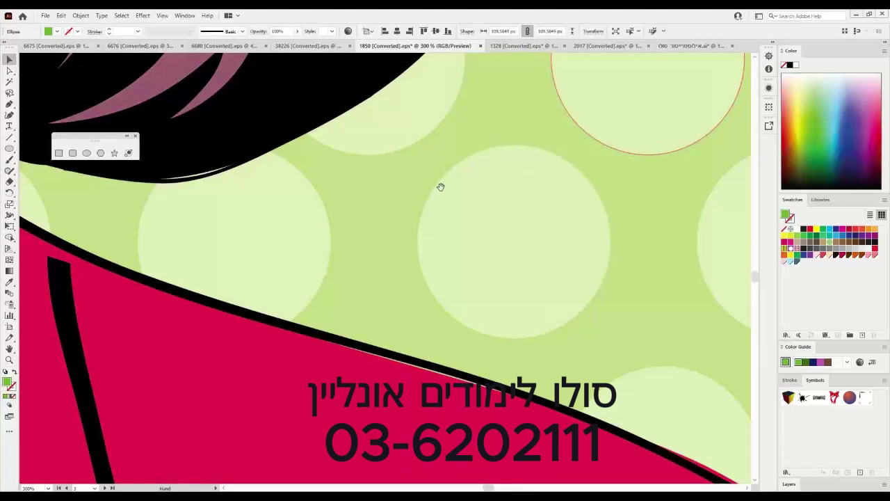
pyautogui.scroll(-4, 465, 141)
pyautogui.hotkey('ctrl', '0')
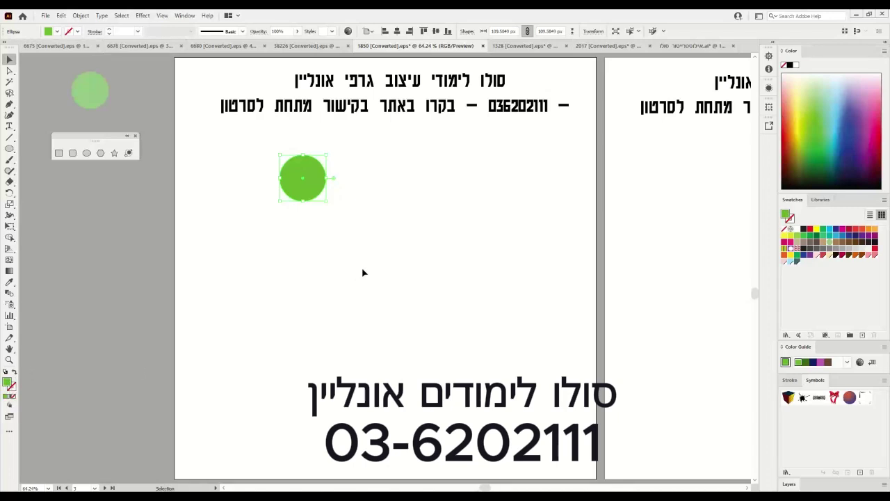
pyautogui.moveTo(130, 110); pyautogui.dragTo(129, 108)
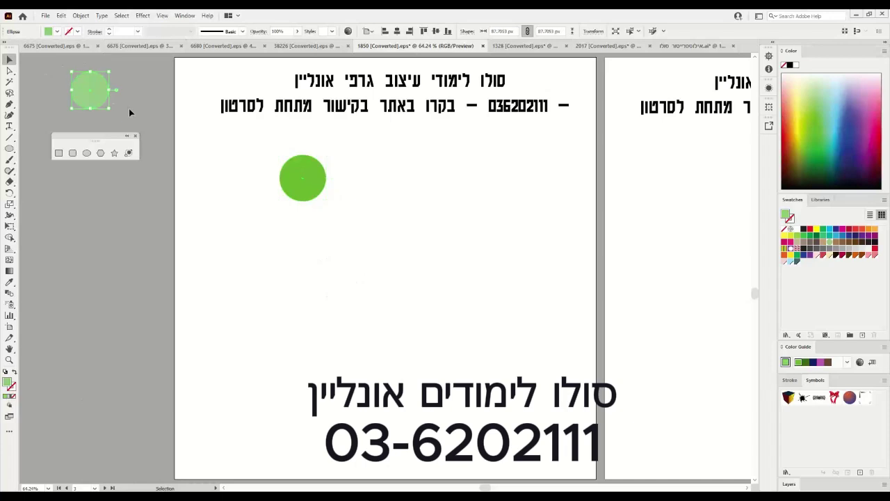
pyautogui.press('Delete')
# Move the bright green circle onto the pasteboard beside the artboard and save it as a pattern swatch.
pyautogui.click(302, 183)
pyautogui.moveTo(287, 182); pyautogui.dragTo(119, 201)
pyautogui.moveTo(275, 202); pyautogui.dragTo(271, 301)
pyautogui.moveTo(283, 269); pyautogui.dragTo(268, 253)
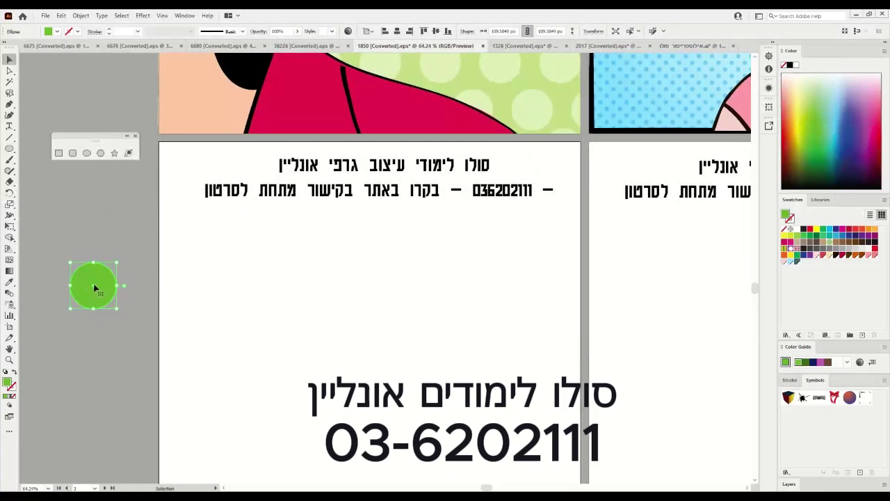
pyautogui.moveTo(95, 288); pyautogui.dragTo(822, 279)
pyautogui.moveTo(839, 244); pyautogui.dragTo(833, 331)
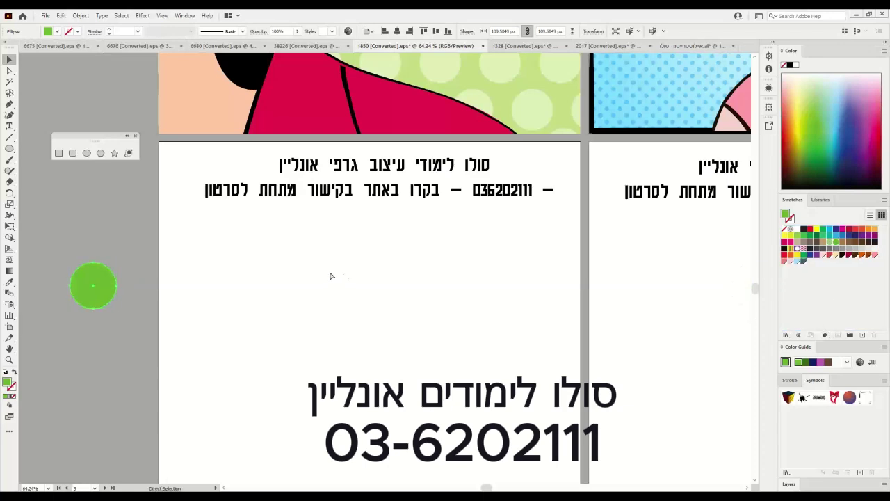
# Draw a rectangle about 999 px square covering the artboard and fill it with the light green dot pattern swatch.
pyautogui.hotkey('ctrl', '0')
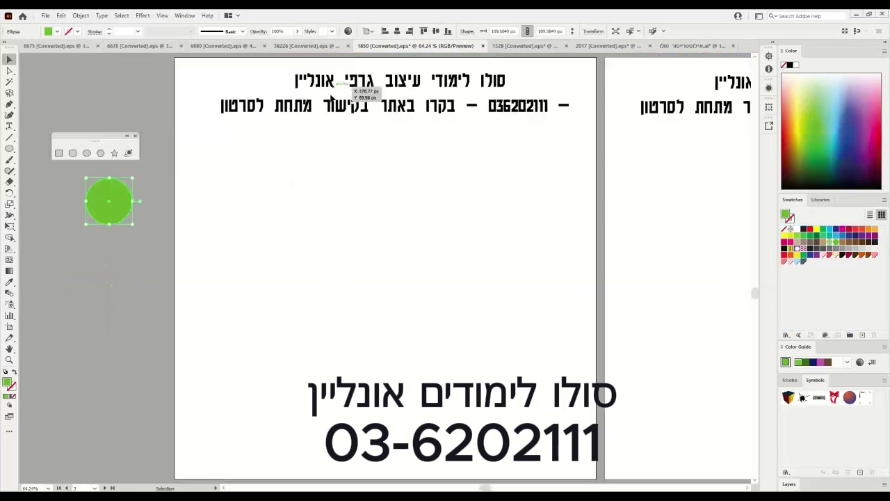
pyautogui.click(142, 105)
pyautogui.click(61, 154)
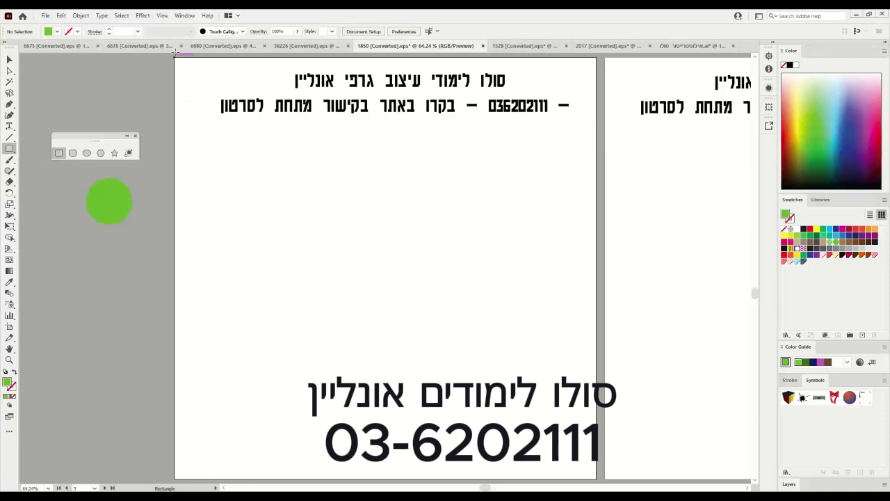
pyautogui.moveTo(175, 58); pyautogui.dragTo(596, 479)
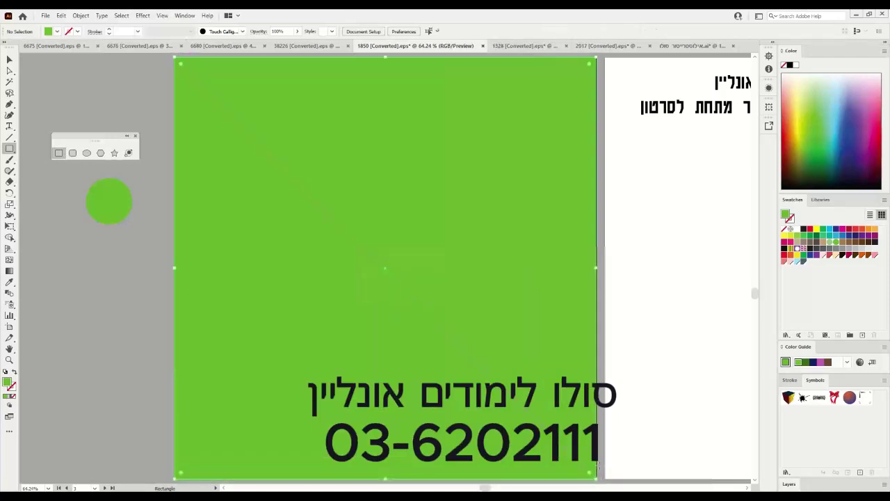
pyautogui.click(832, 244)
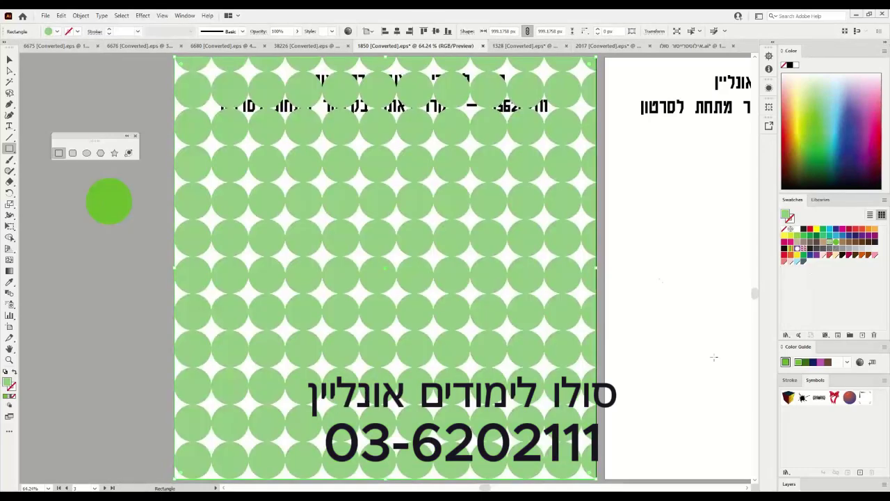
# Compare the pattern-filled square with the dots behind the woman and delete the square.
pyautogui.moveTo(385, 132); pyautogui.dragTo(346, 277)
pyautogui.moveTo(439, 112); pyautogui.dragTo(416, 229)
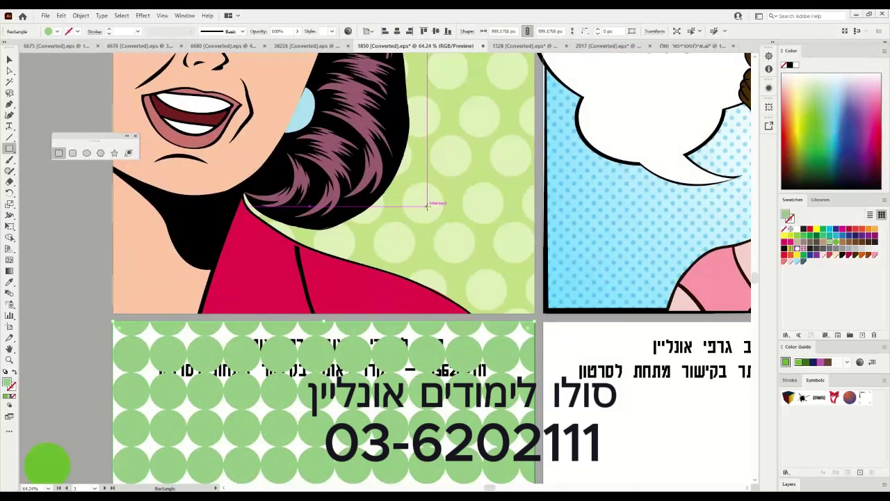
pyautogui.press('Delete')
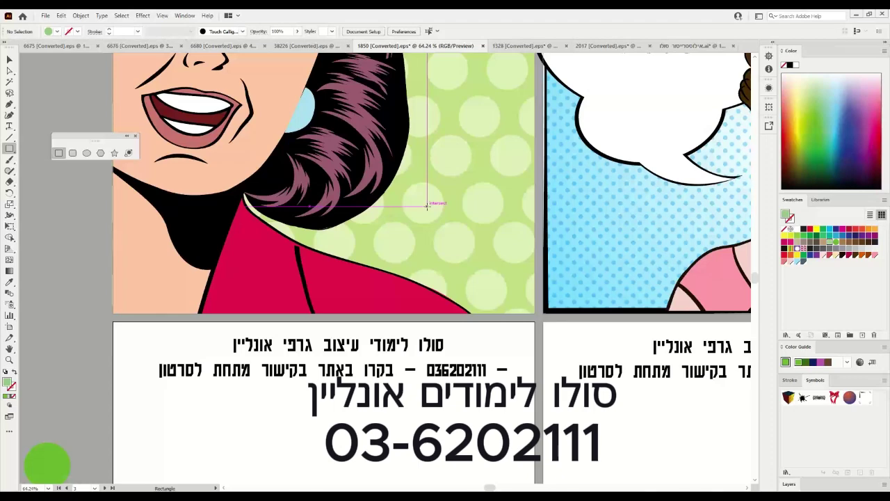
# Duplicate the bright green circle into a loose, irregular cluster of eight circles near the artboard's edge.
pyautogui.moveTo(321, 393); pyautogui.dragTo(348, 121)
pyautogui.moveTo(326, 208); pyautogui.dragTo(332, 248)
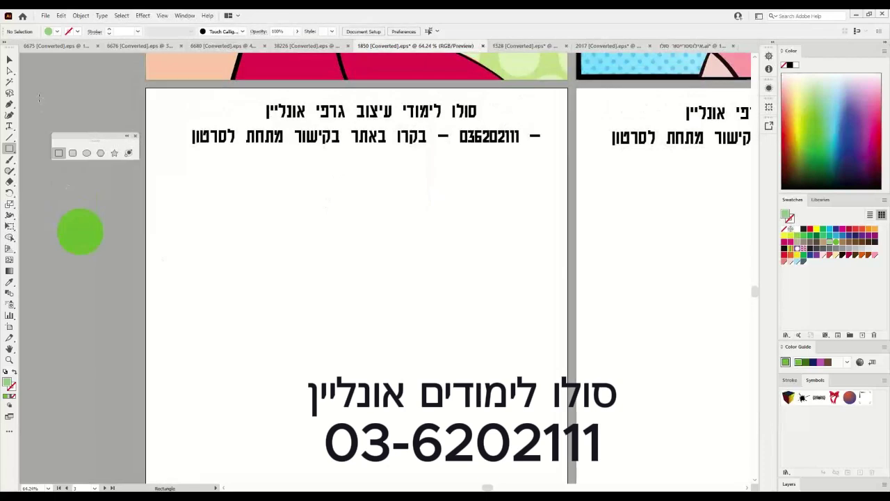
pyautogui.press('v')
pyautogui.moveTo(85, 242); pyautogui.dragTo(277, 234)
pyautogui.moveTo(179, 238); pyautogui.dragTo(131, 276)
pyautogui.moveTo(212, 179); pyautogui.dragTo(151, 171)
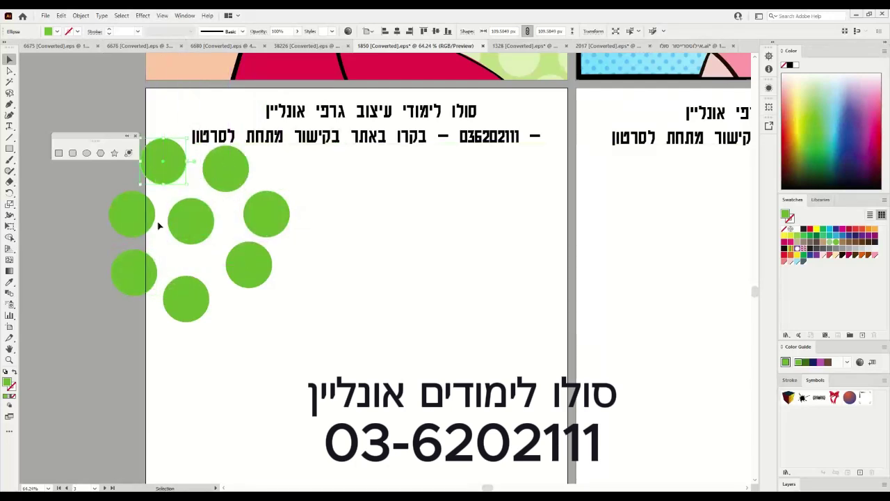
# Move the whole cluster of eight green circles off the artboard onto the neighbouring pasteboard.
pyautogui.hotkey('ctrl', 'a')
pyautogui.moveTo(229, 173); pyautogui.dragTo(172, 228)
pyautogui.moveTo(200, 262); pyautogui.dragTo(322, 254)
pyautogui.press('space')
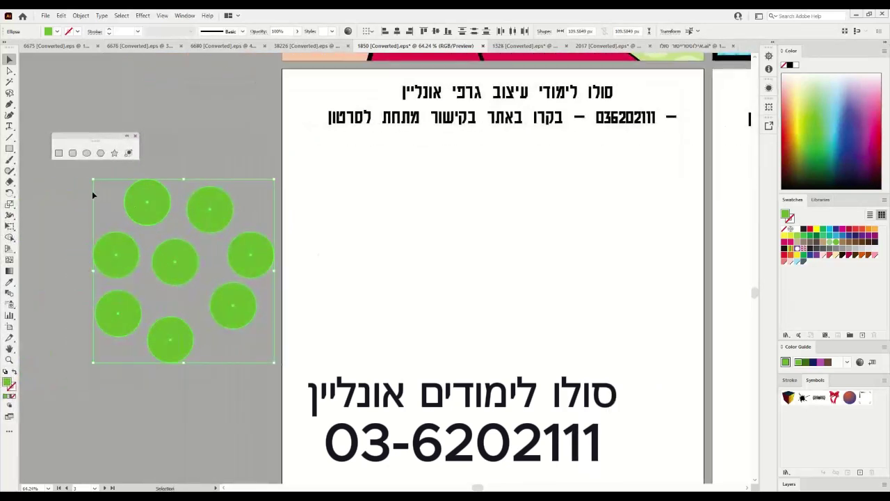
# Group the eight green circles and save the group as a new pattern swatch.
pyautogui.rightClick(217, 280)
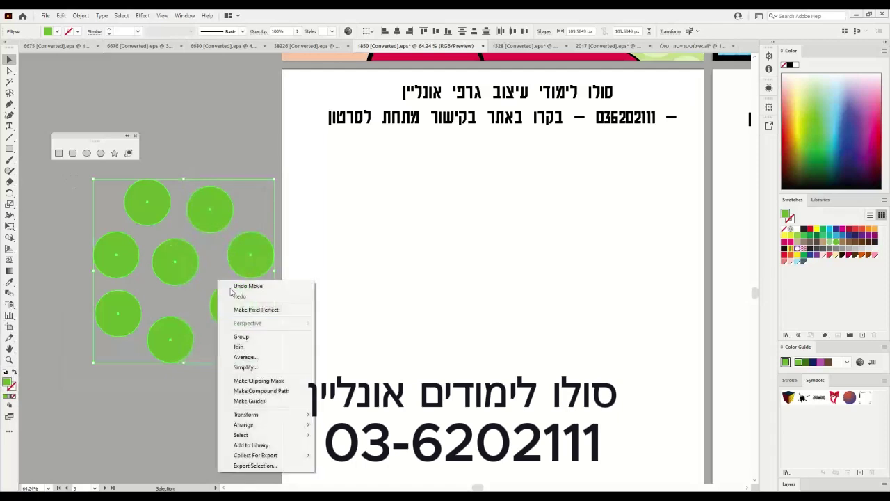
pyautogui.click(240, 337)
pyautogui.moveTo(116, 255); pyautogui.dragTo(809, 260)
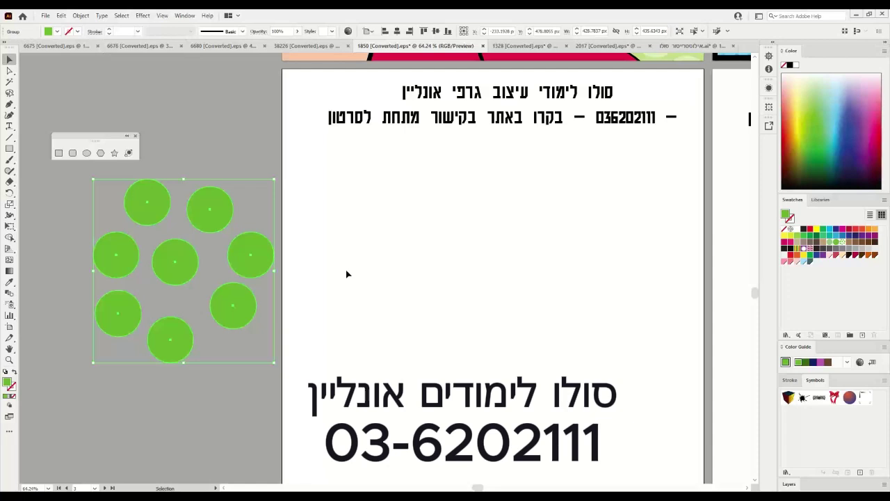
# Draw a bright green rectangle about 997 px square covering the artboard below the woman panel.
pyautogui.hotkey('ctrl', '-')
pyautogui.press('space')
pyautogui.moveTo(544, 280); pyautogui.dragTo(286, 282)
pyautogui.click(59, 153)
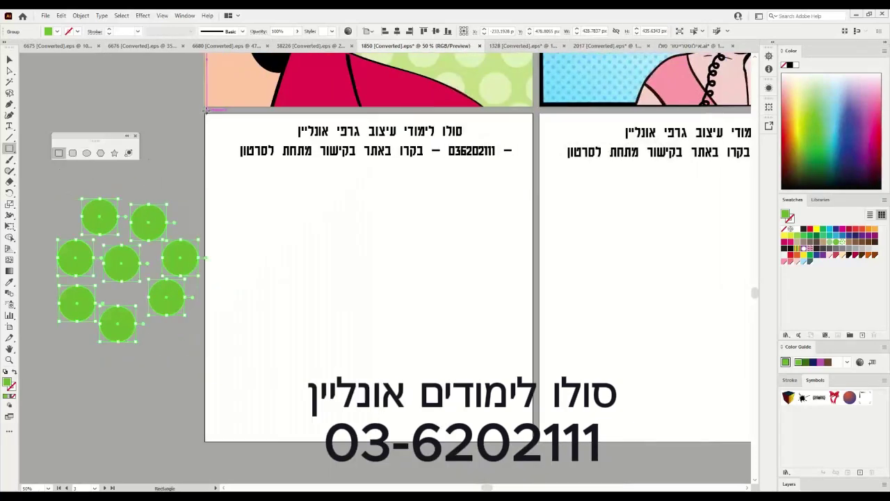
pyautogui.moveTo(206, 117); pyautogui.dragTo(533, 440)
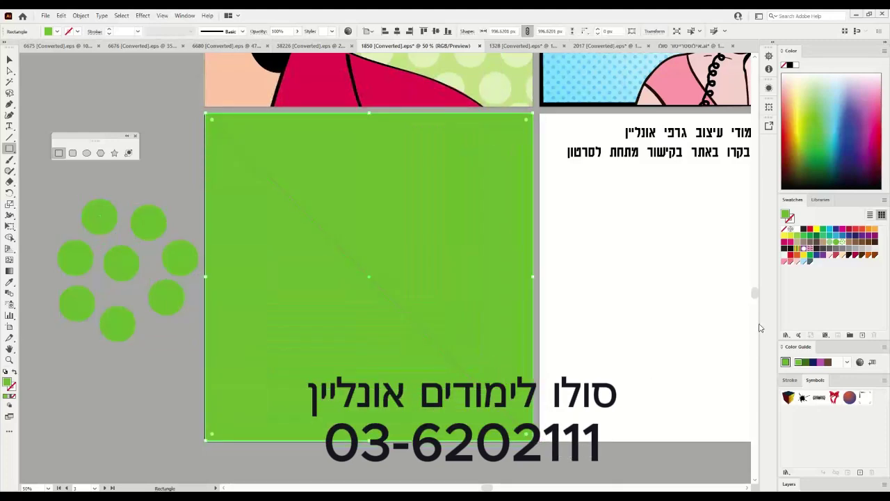
# Fill the green square with the eight-circle pattern swatch and ungroup the source circles on the pasteboard.
pyautogui.click(843, 242)
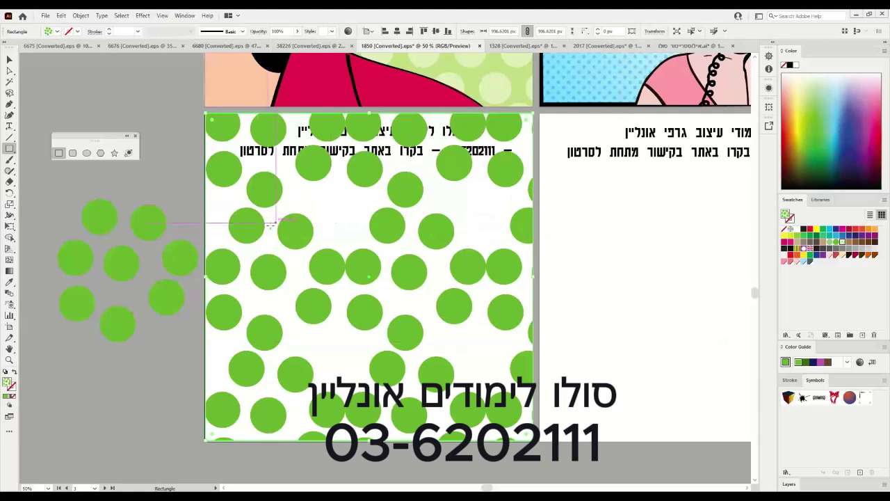
pyautogui.click(9, 61)
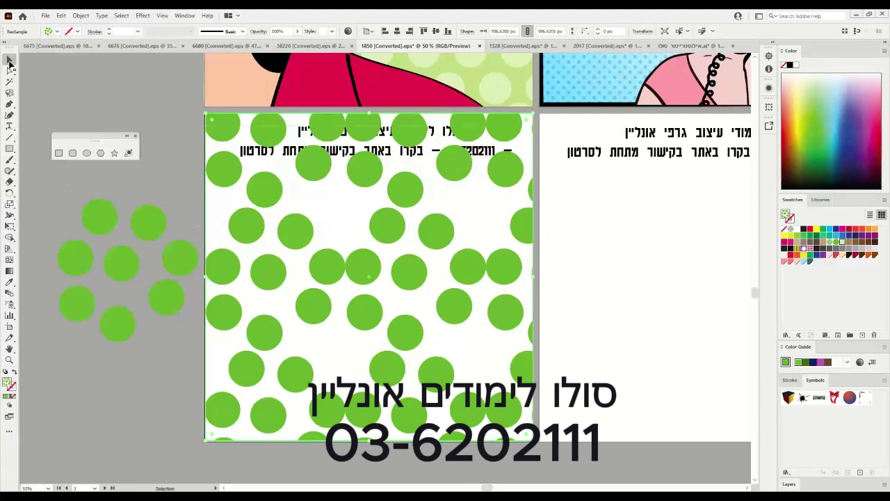
pyautogui.click(83, 304)
pyautogui.rightClick(84, 304)
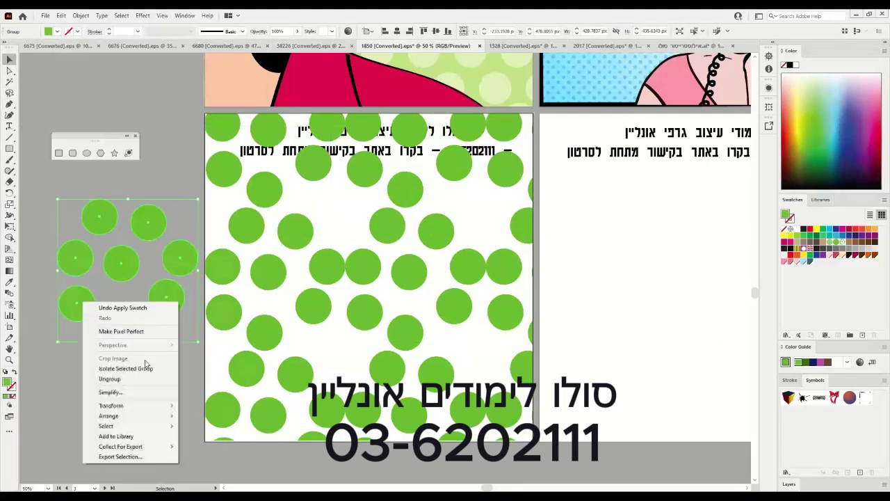
pyautogui.click(109, 379)
pyautogui.click(89, 376)
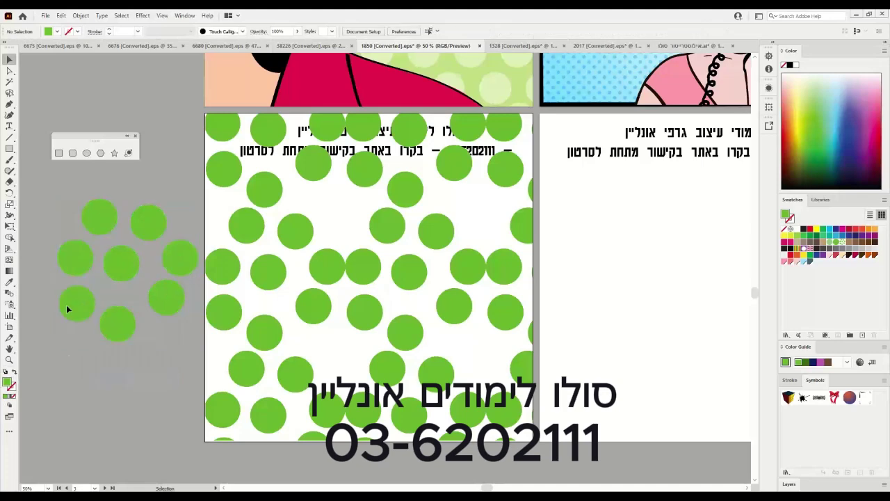
# Delete five of the ungrouped green circles, keeping the two upper ones and the central one.
pyautogui.moveTo(92, 328); pyautogui.dragTo(90, 327)
pyautogui.press('Delete')
pyautogui.click(124, 330)
pyautogui.press('Delete')
pyautogui.click(164, 298)
pyautogui.press('Delete')
pyautogui.click(171, 258)
pyautogui.press('Delete')
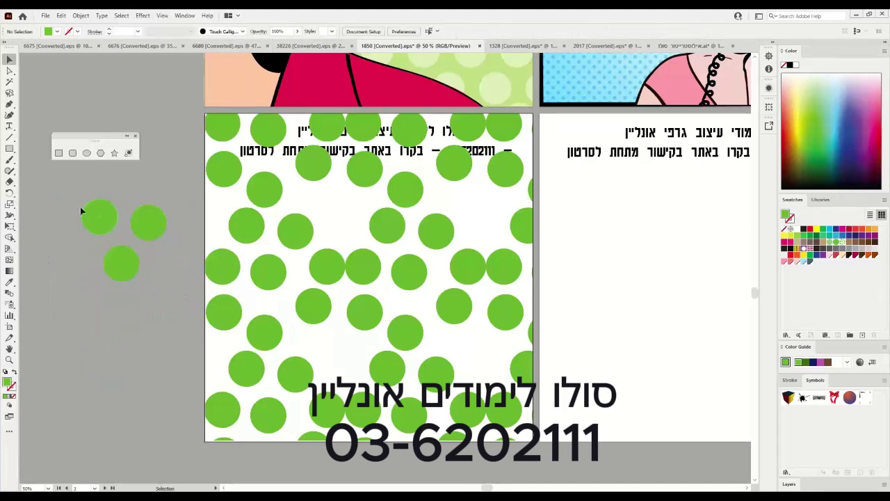
# Save the three remaining green circles as a new pattern swatch and apply it to the square.
pyautogui.moveTo(165, 286); pyautogui.dragTo(90, 209)
pyautogui.moveTo(130, 265); pyautogui.dragTo(856, 246)
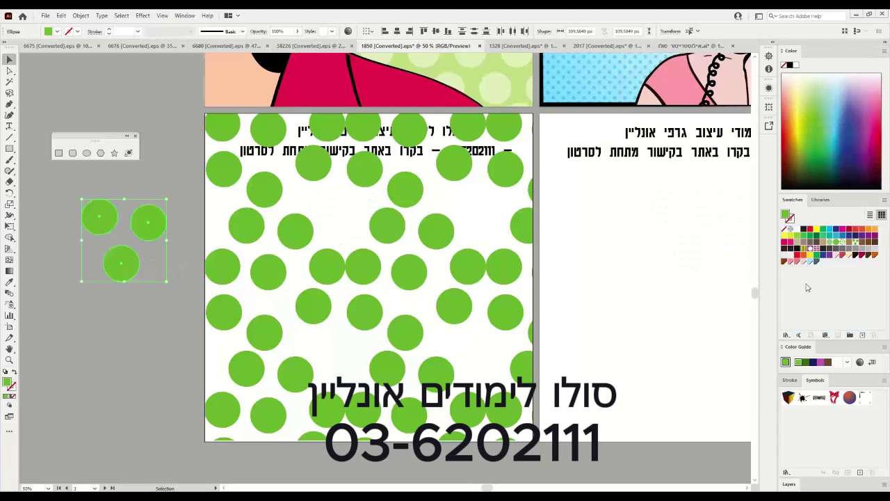
pyautogui.click(382, 224)
pyautogui.click(856, 241)
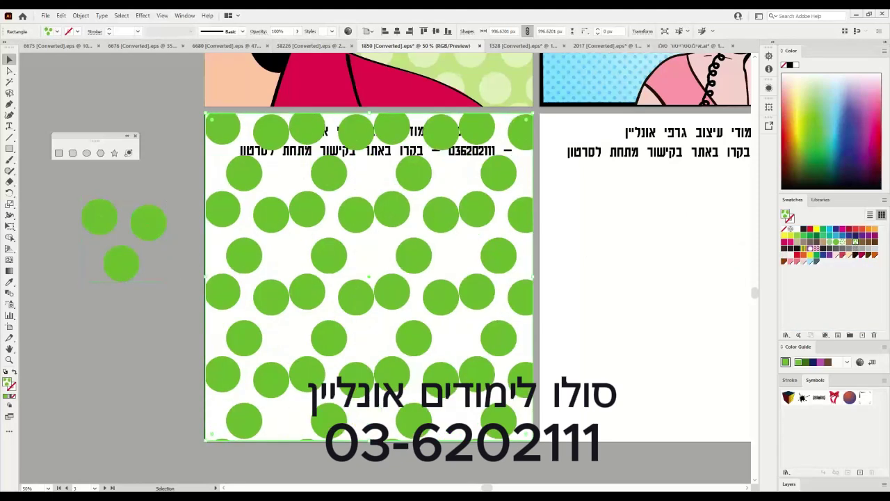
# Recolour the upper-right source circle purple and the lower one light pink.
pyautogui.click(161, 229)
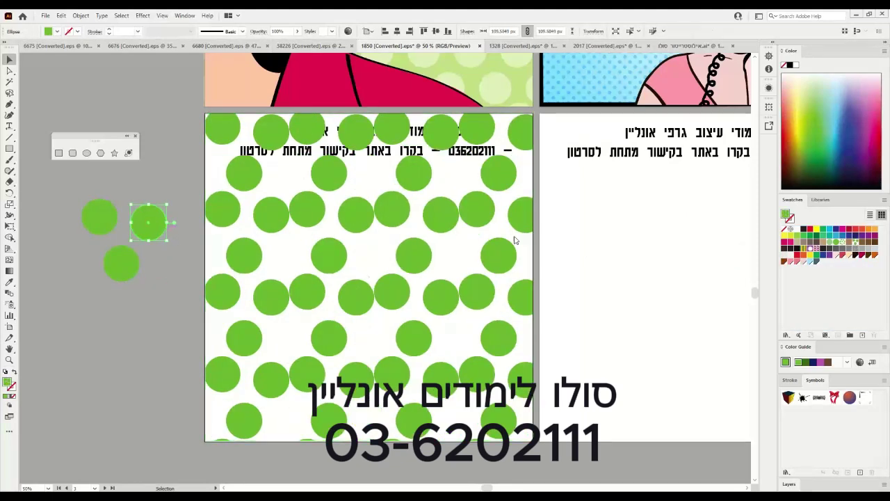
pyautogui.click(876, 115)
pyautogui.click(136, 273)
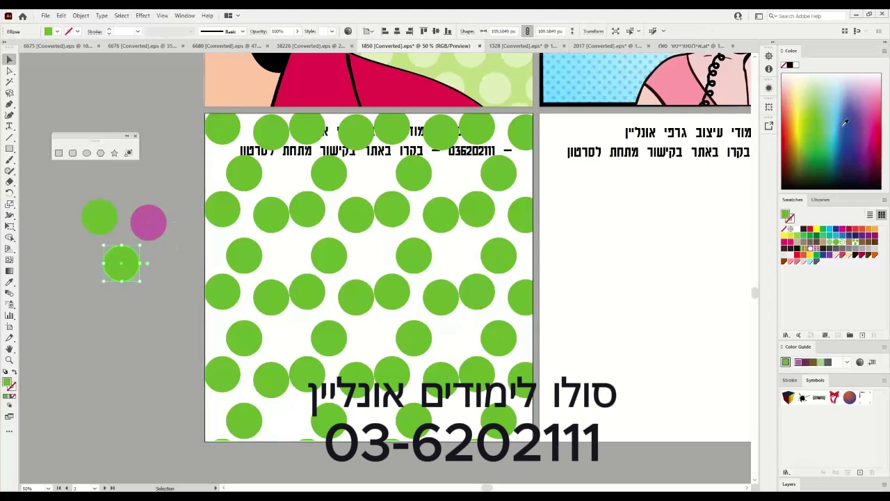
pyautogui.click(874, 92)
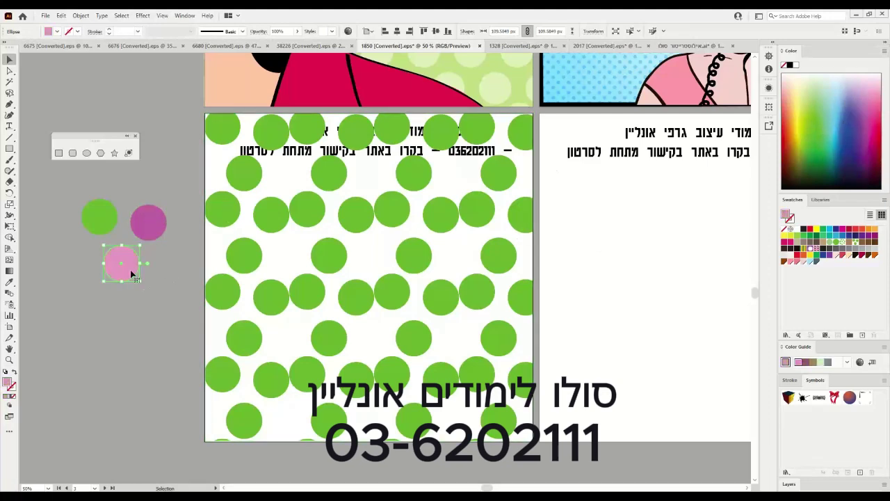
# Delete the pink circle and fill the square with a new pattern swatch made from the green and purple circles.
pyautogui.press('Delete')
pyautogui.moveTo(148, 225); pyautogui.dragTo(881, 260)
pyautogui.hotkey('ctrl', 'z')
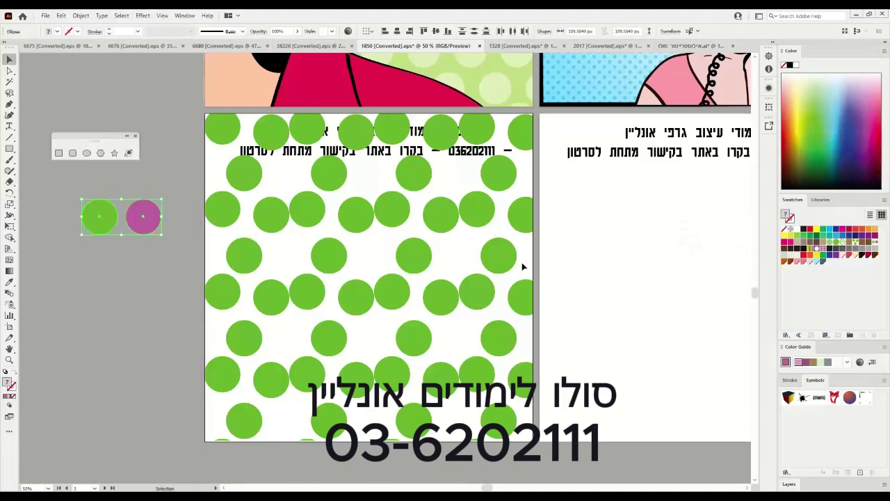
pyautogui.click(308, 352)
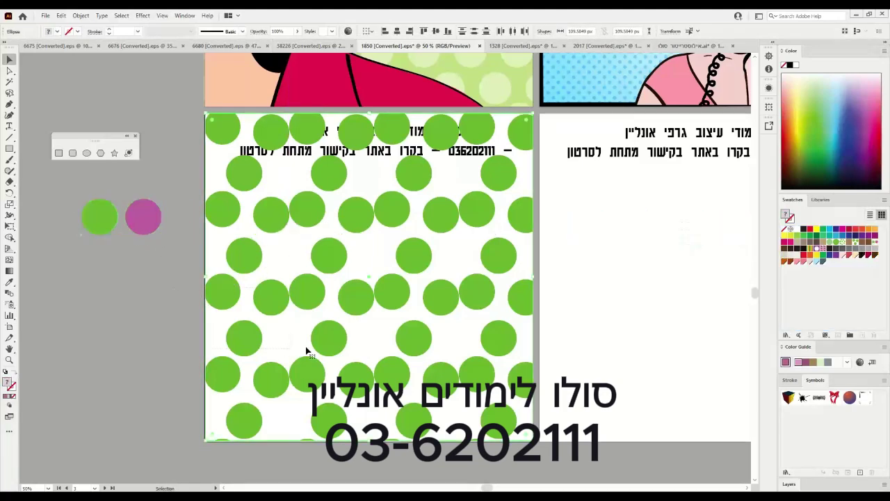
pyautogui.click(875, 245)
# Draw a circle about 35 px across on the empty artboard below the phone woman and fill it dark blue.
pyautogui.moveTo(691, 195); pyautogui.dragTo(338, 394)
pyautogui.moveTo(377, 300); pyautogui.dragTo(374, 364)
pyautogui.moveTo(313, 97); pyautogui.dragTo(317, 171)
pyautogui.moveTo(296, 304); pyautogui.dragTo(324, 197)
pyautogui.moveTo(324, 295); pyautogui.dragTo(322, 231)
pyautogui.scroll(-2, 322, 230)
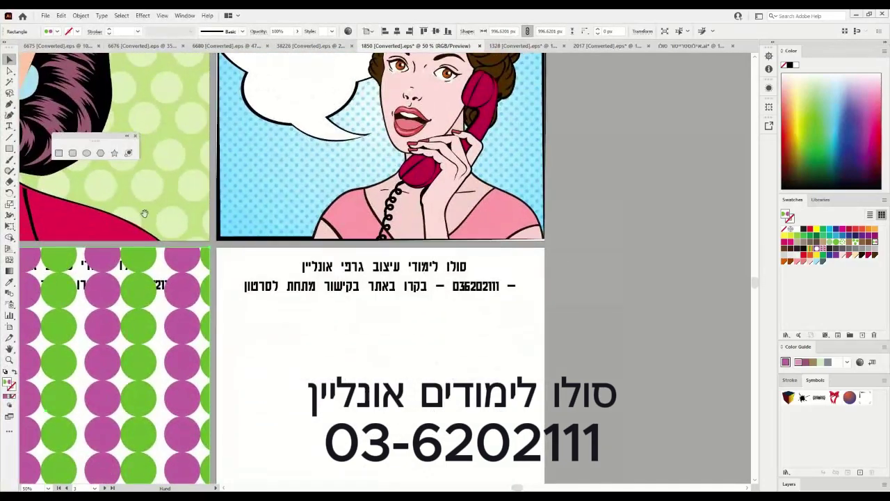
pyautogui.click(86, 153)
pyautogui.moveTo(295, 321); pyautogui.dragTo(307, 332)
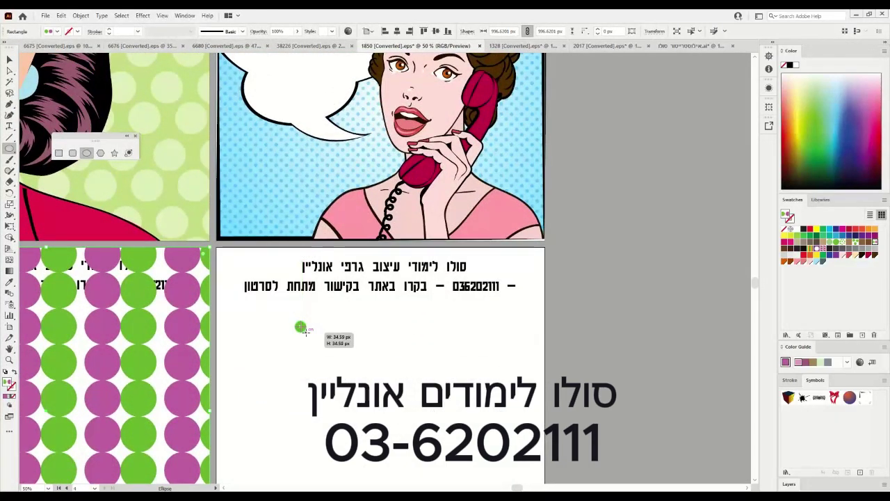
pyautogui.click(838, 229)
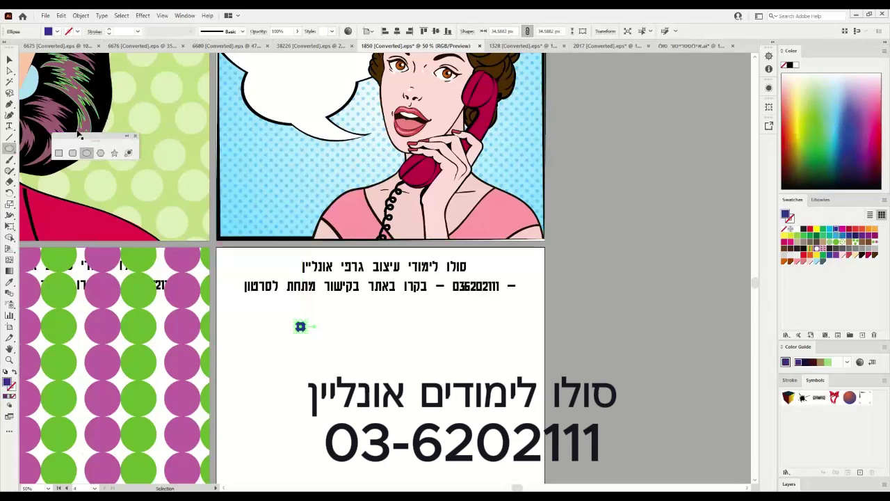
# Duplicate the dark blue circle into a loose, irregular cluster of six circles.
pyautogui.hotkey('ctrl', '=')
pyautogui.hotkey('ctrl', '=')
pyautogui.hotkey('ctrl', '=')
pyautogui.hotkey('ctrl', '=')
pyautogui.hotkey('ctrl', '=')
pyautogui.hotkey('ctrl', '=')
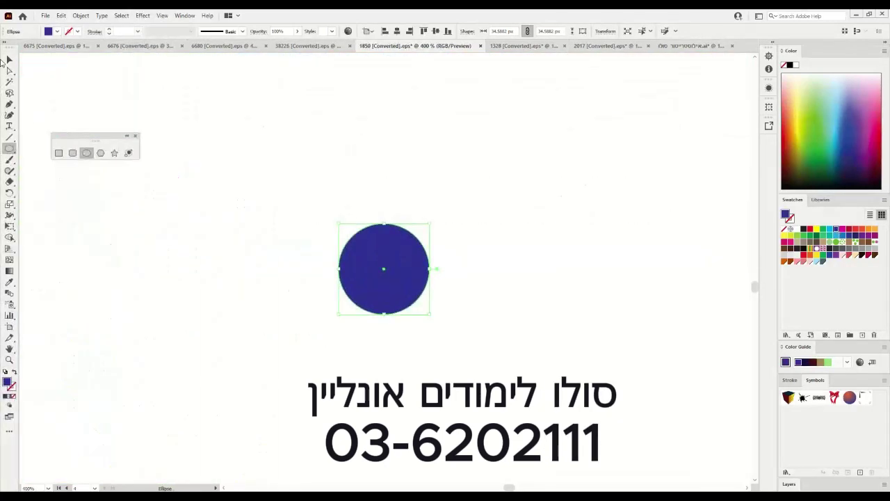
pyautogui.click(9, 61)
pyautogui.moveTo(373, 283); pyautogui.dragTo(247, 258)
pyautogui.moveTo(251, 258); pyautogui.dragTo(337, 162)
pyautogui.moveTo(337, 162); pyautogui.dragTo(460, 372)
pyautogui.moveTo(460, 372); pyautogui.dragTo(508, 198)
# Save the six dark blue circles as a new pattern swatch and delete the originals from the artboard.
pyautogui.moveTo(161, 117); pyautogui.dragTo(562, 431)
pyautogui.moveTo(282, 379); pyautogui.dragTo(842, 248)
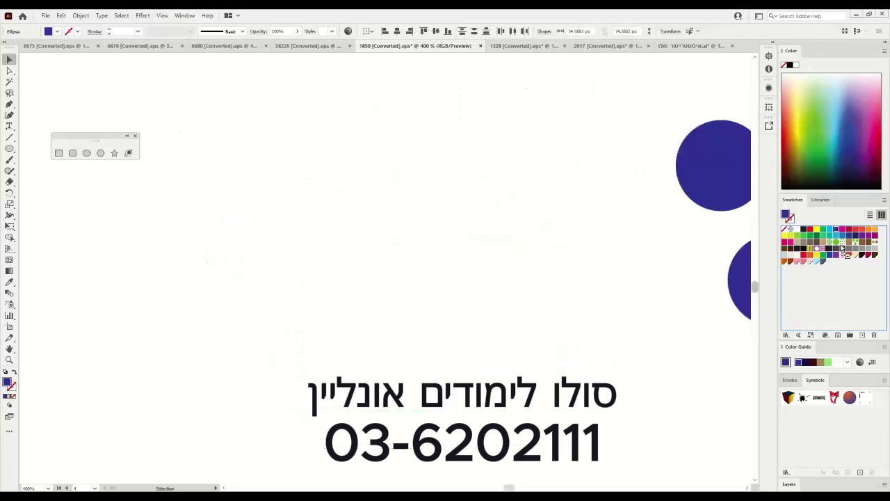
pyautogui.hotkey('ctrl', '0')
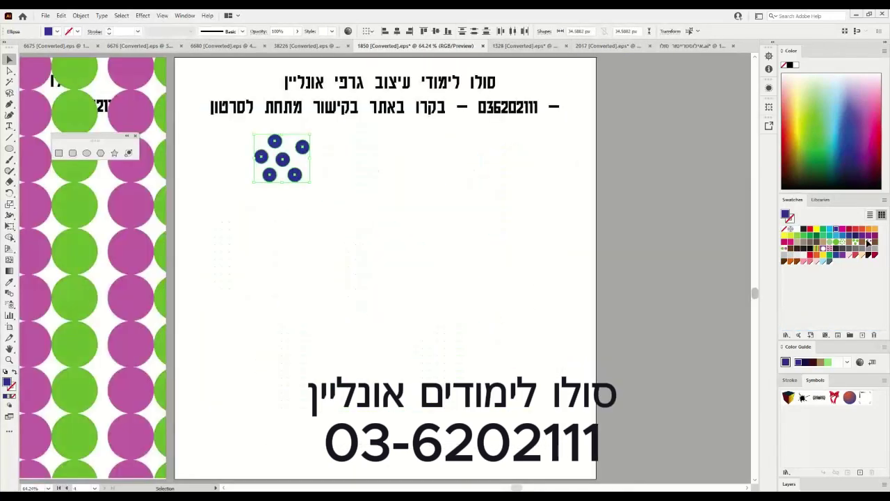
pyautogui.press('Delete')
# Draw a rectangle about 1001 px square over the artboard and fill it with the dark blue dot pattern swatch.
pyautogui.click(59, 153)
pyautogui.moveTo(173, 58)
pyautogui.mouseDown()
pyautogui.moveTo(208, 69)
pyautogui.moveTo(582, 416)
pyautogui.moveTo(596, 479)
pyautogui.mouseUp()
pyautogui.click(869, 242)
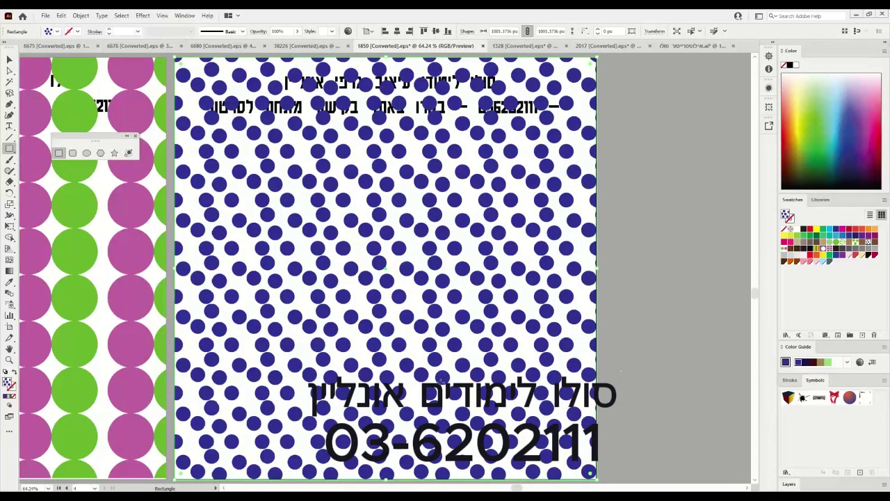
# Send the dark blue dotted square to the back, behind the artboard's text, and lock it.
pyautogui.scroll(6, 443, 377)
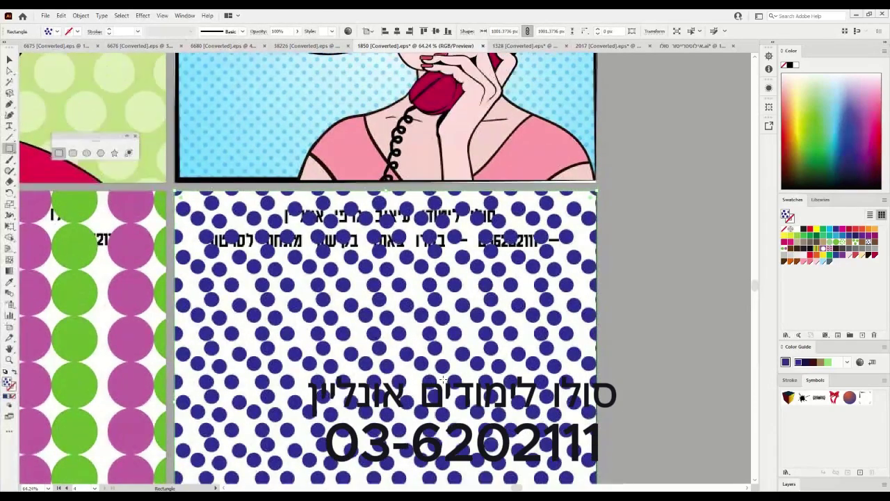
pyautogui.scroll(7, 443, 379)
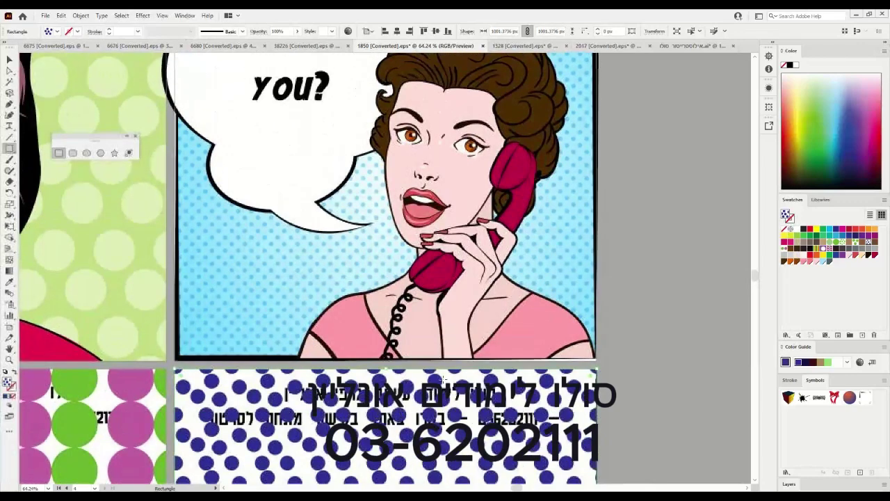
pyautogui.scroll(-9, 445, 375)
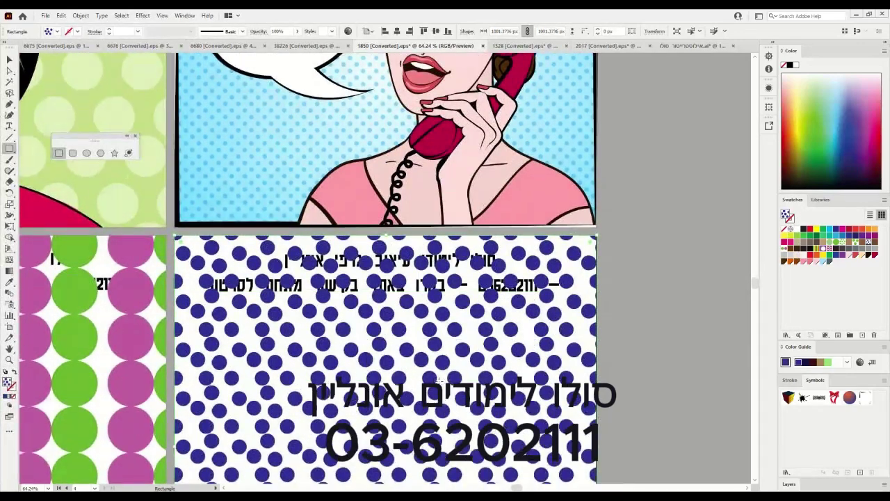
pyautogui.scroll(1, 422, 376)
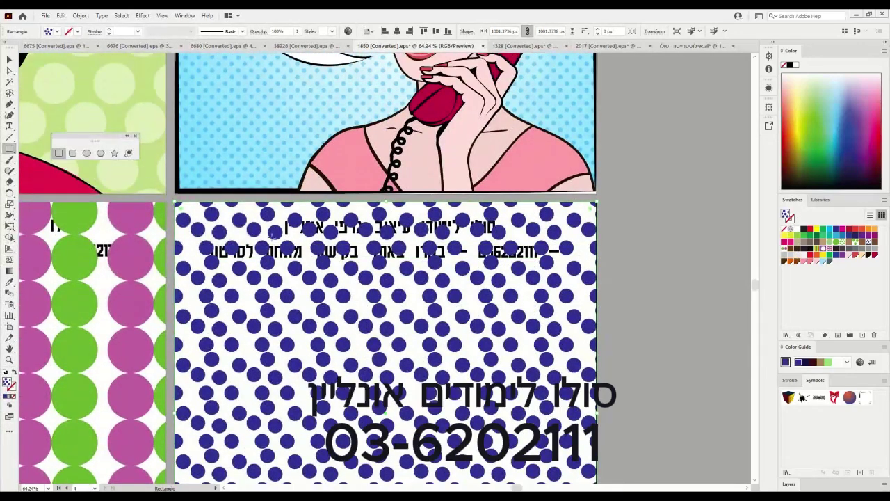
pyautogui.scroll(-2, 324, 266)
pyautogui.scroll(-3, 324, 266)
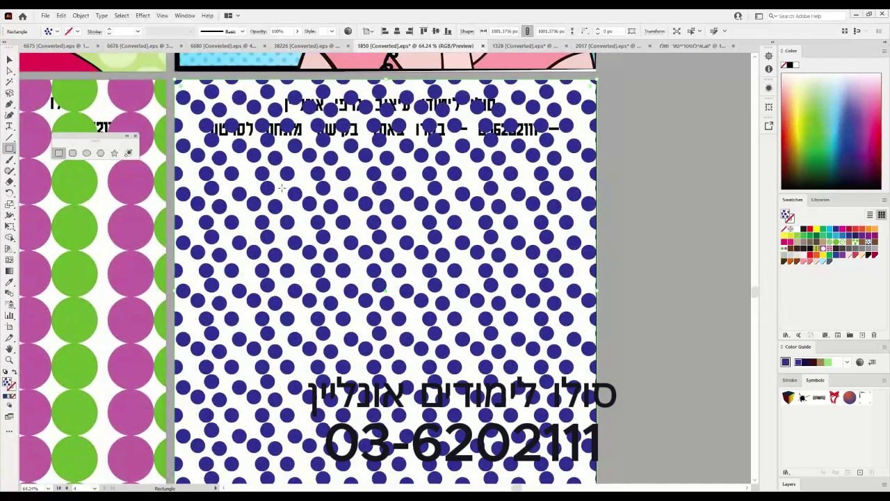
pyautogui.rightClick(281, 188)
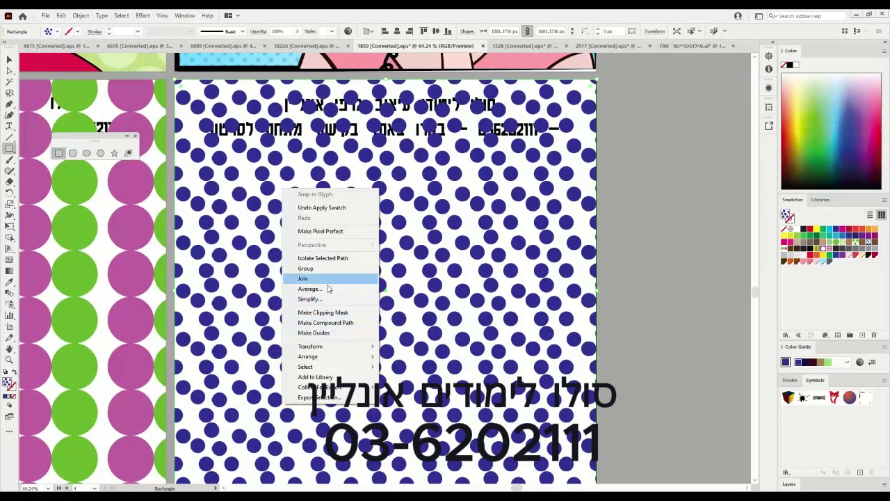
pyautogui.moveTo(335, 357)
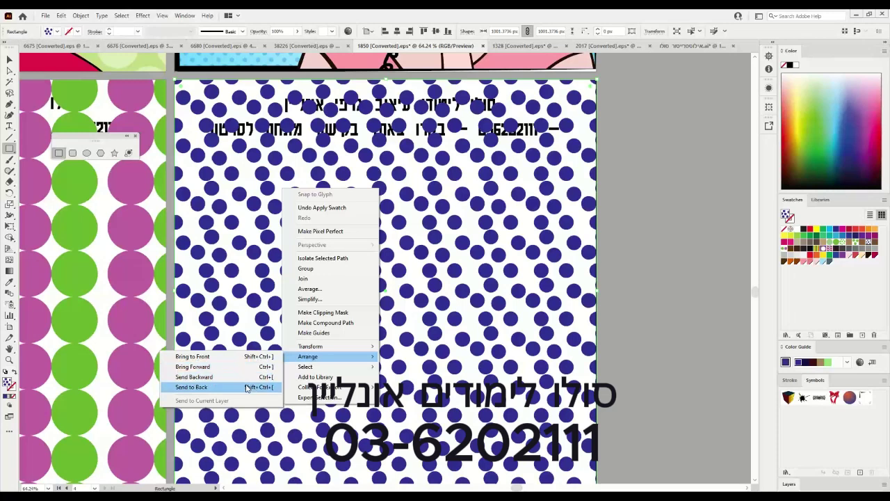
pyautogui.click(247, 387)
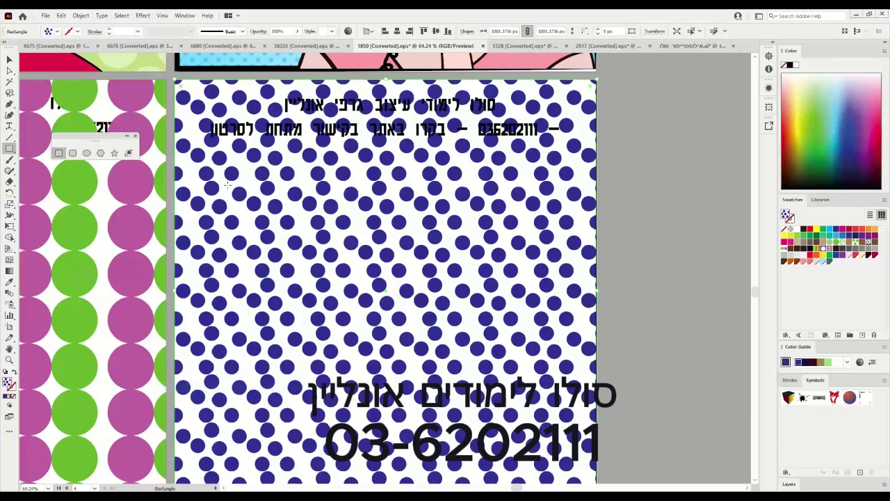
pyautogui.click(80, 15)
pyautogui.moveTo(145, 82)
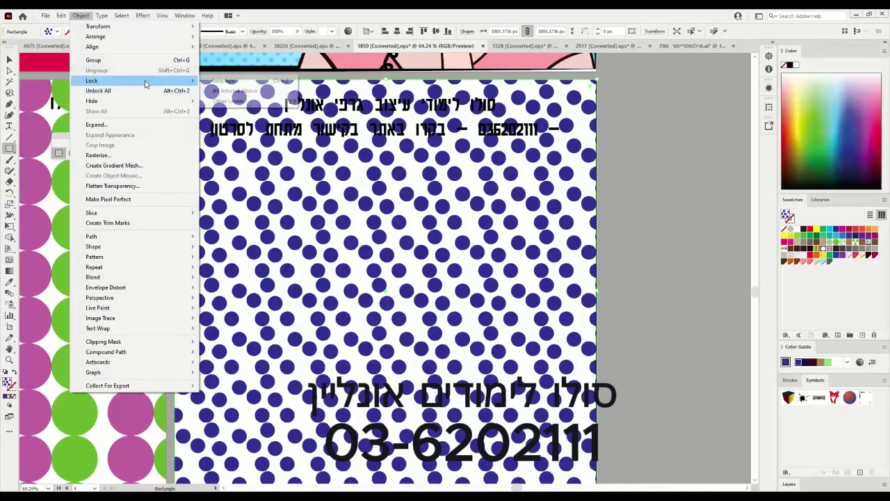
pyautogui.click(224, 81)
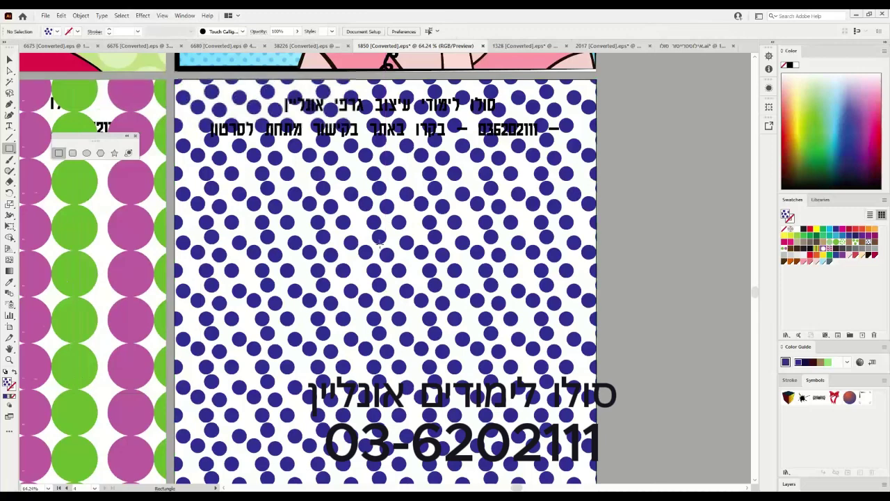
# Draw a purple rectangle about 1001 px square over the same artboard and send it to the back.
pyautogui.scroll(-1, 380, 243)
pyautogui.moveTo(176, 68); pyautogui.dragTo(597, 412)
pyautogui.click(864, 124)
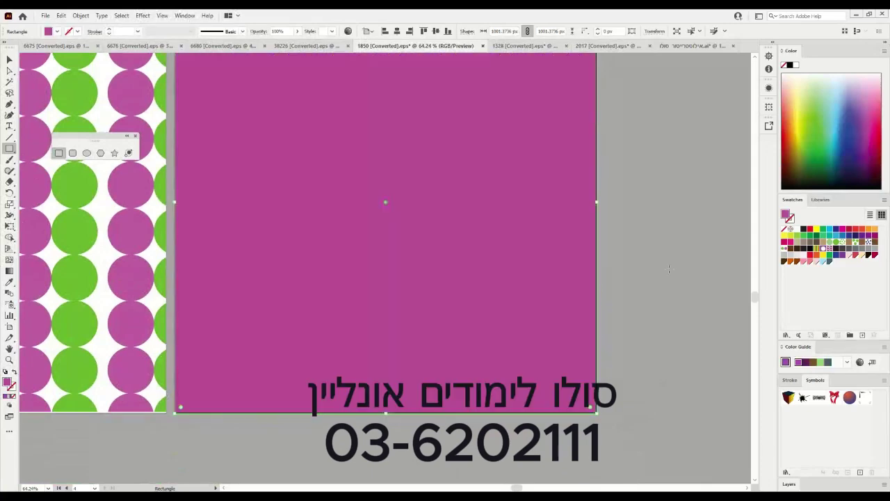
pyautogui.scroll(1, 443, 301)
pyautogui.rightClick(437, 261)
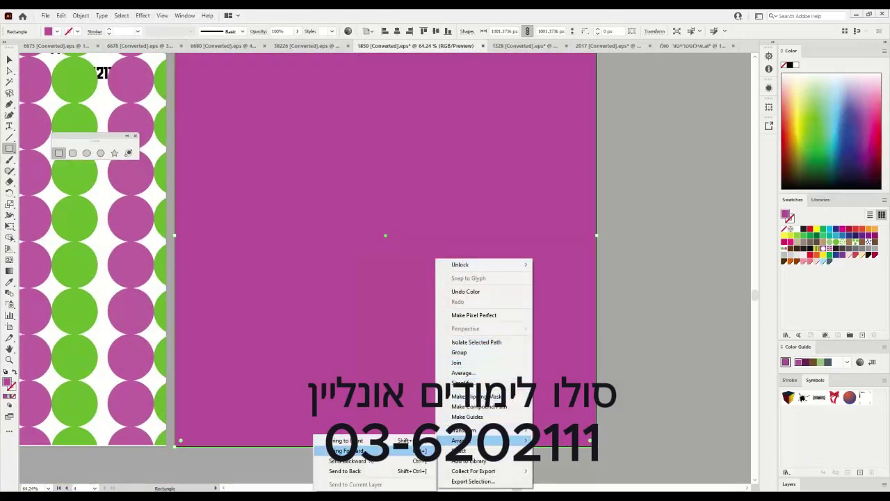
pyautogui.click(341, 471)
# Change the backdrop square's fill to light blue, matching the phone woman panel above.
pyautogui.scroll(1, 743, 267)
pyautogui.scroll(1, 743, 266)
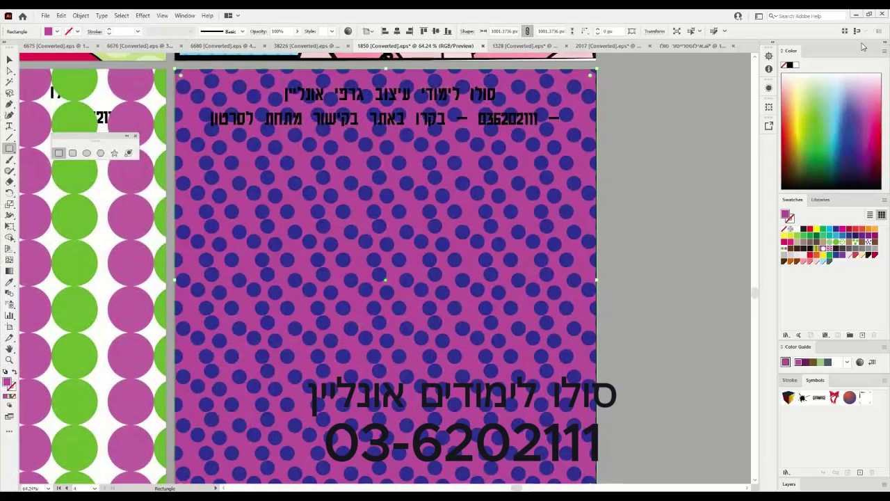
pyautogui.click(831, 110)
pyautogui.scroll(5, 661, 254)
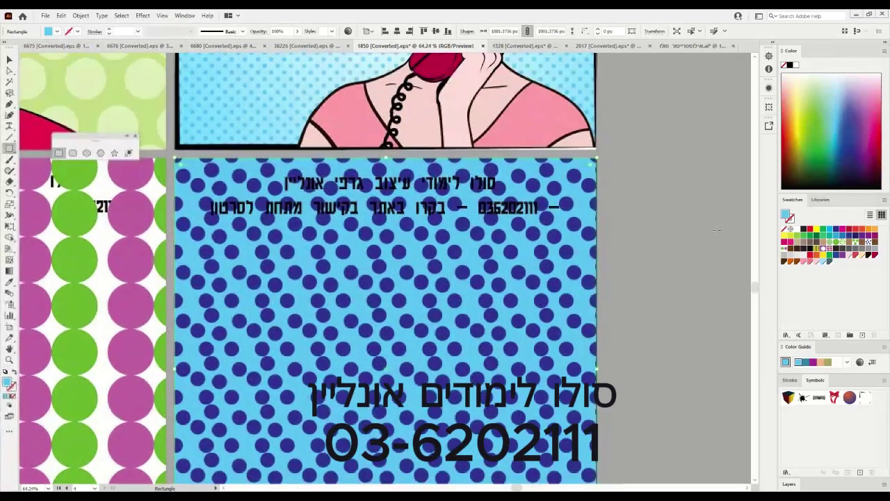
pyautogui.scroll(2, 661, 254)
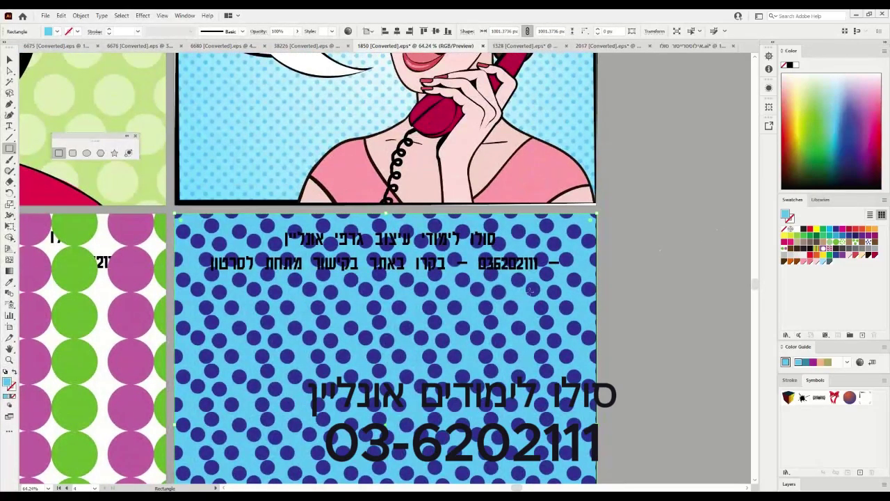
# Draw a small circle about 21 px across on the empty pasteboard beside the phone woman panel.
pyautogui.moveTo(625, 269); pyautogui.dragTo(462, 332)
pyautogui.click(86, 153)
pyautogui.moveTo(468, 175); pyautogui.dragTo(480, 187)
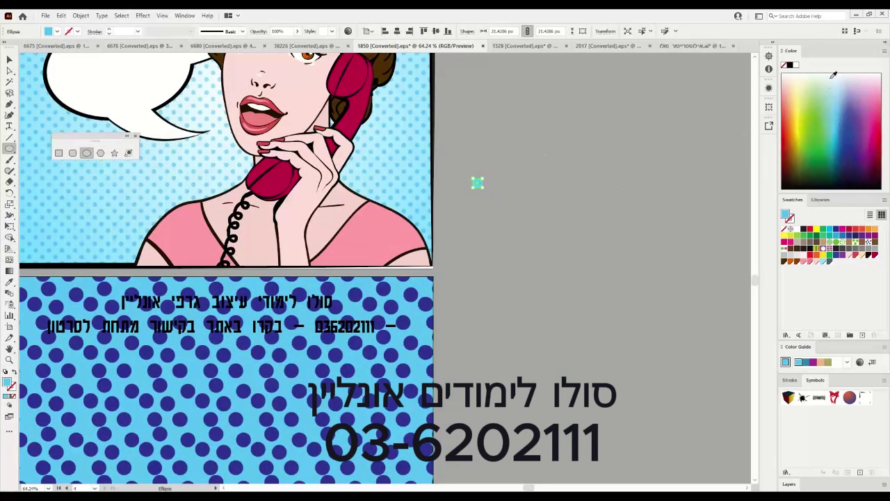
# Change the small pasteboard circle's fill to light yellow and deselect it.
pyautogui.moveTo(831, 76); pyautogui.dragTo(819, 85)
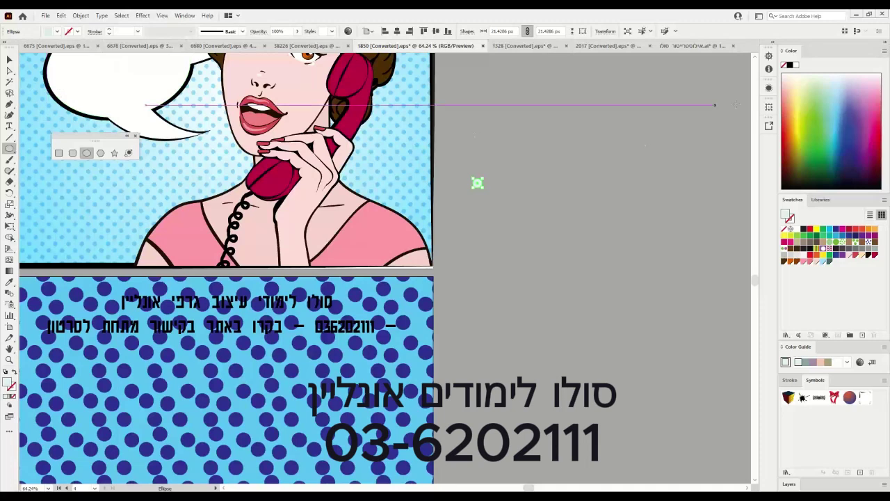
pyautogui.click(797, 105)
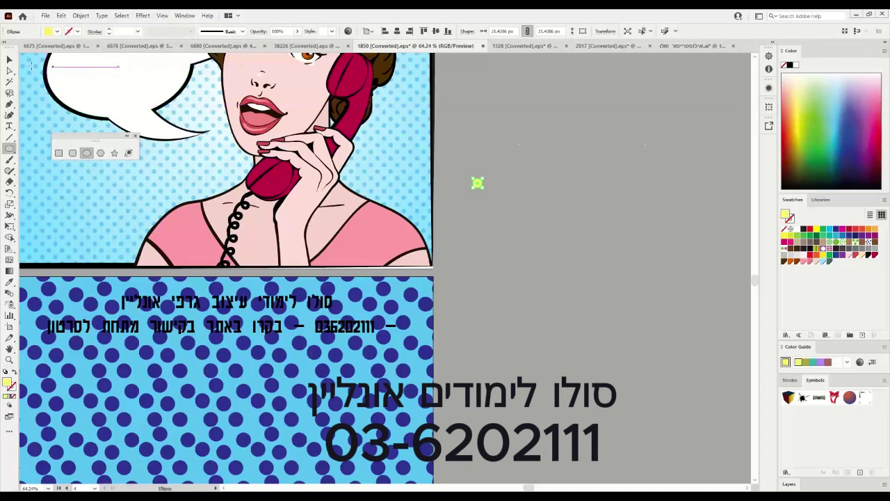
pyautogui.click(10, 59)
pyautogui.click(491, 192)
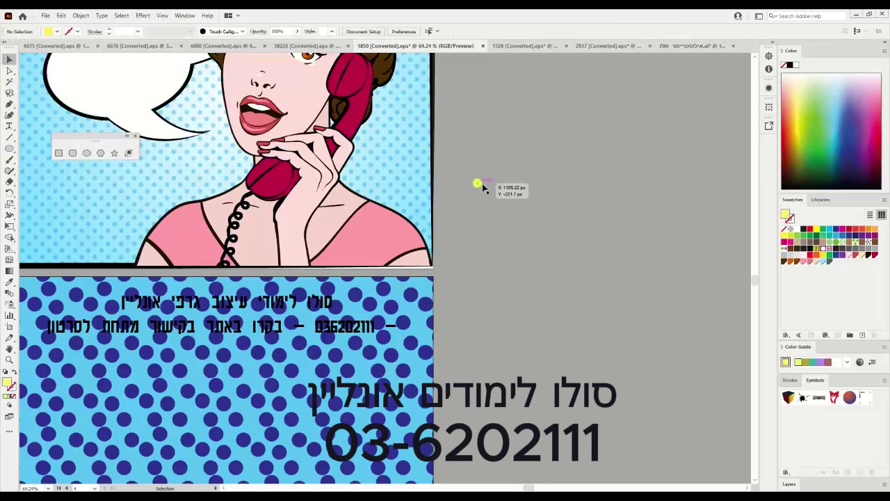
# Duplicate the yellow circle into a staggered cluster of eight circles and save the cluster as a pattern swatch.
pyautogui.moveTo(478, 184); pyautogui.dragTo(499, 197)
pyautogui.moveTo(500, 197); pyautogui.dragTo(477, 168)
pyautogui.moveTo(477, 168); pyautogui.dragTo(510, 208)
pyautogui.moveTo(477, 183); pyautogui.dragTo(834, 266)
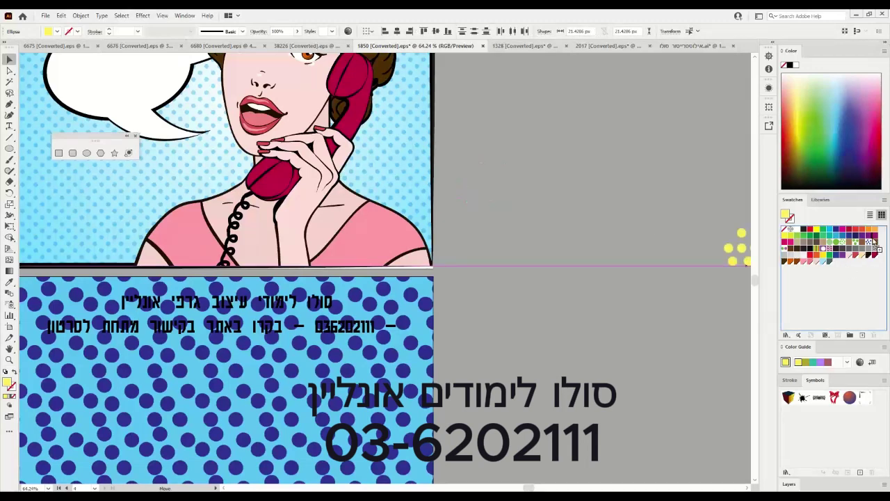
pyautogui.moveTo(878, 245); pyautogui.dragTo(878, 245)
# Delete circles from the yellow cluster until four remain and save those four as another pattern swatch.
pyautogui.click(505, 208)
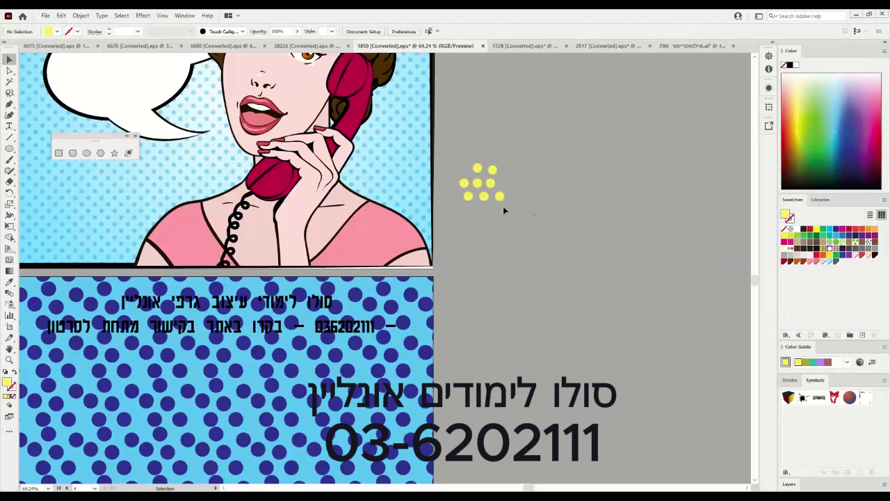
pyautogui.click(461, 193)
pyautogui.press('Delete')
pyautogui.moveTo(465, 157); pyautogui.dragTo(873, 246)
# Unlock the dotted square behind the text and fill it and the light blue backdrop square with the four-circle yellow pattern.
pyautogui.click(405, 394)
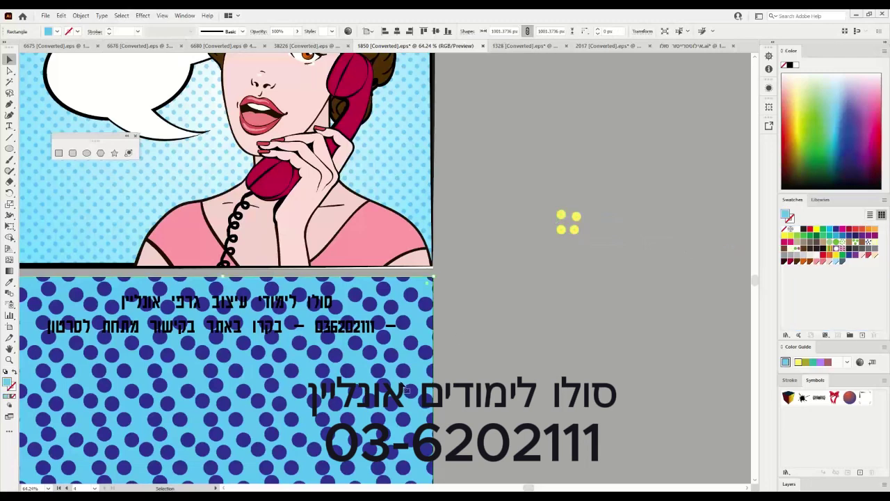
pyautogui.keyDown('ctrl'); pyautogui.keyDown('alt'); pyautogui.click(402, 383); pyautogui.keyUp('alt'); pyautogui.keyUp('ctrl')
pyautogui.click(489, 402)
pyautogui.click(384, 426)
pyautogui.click(388, 435)
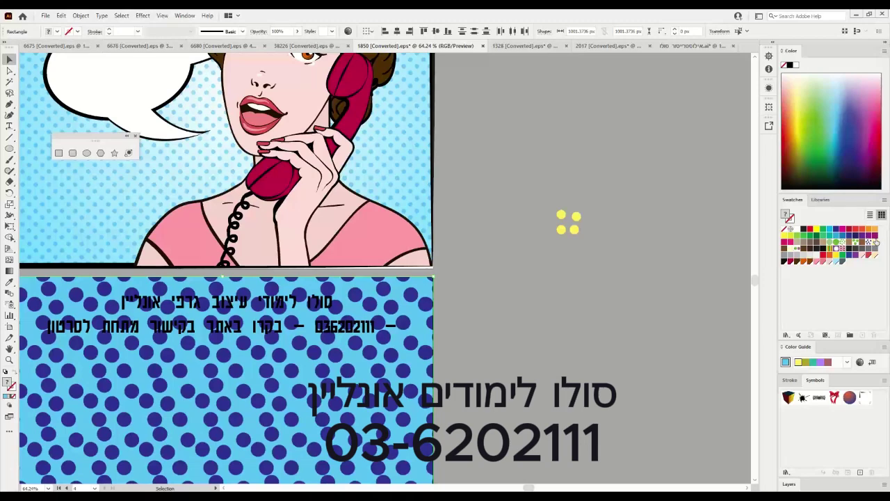
pyautogui.click(875, 242)
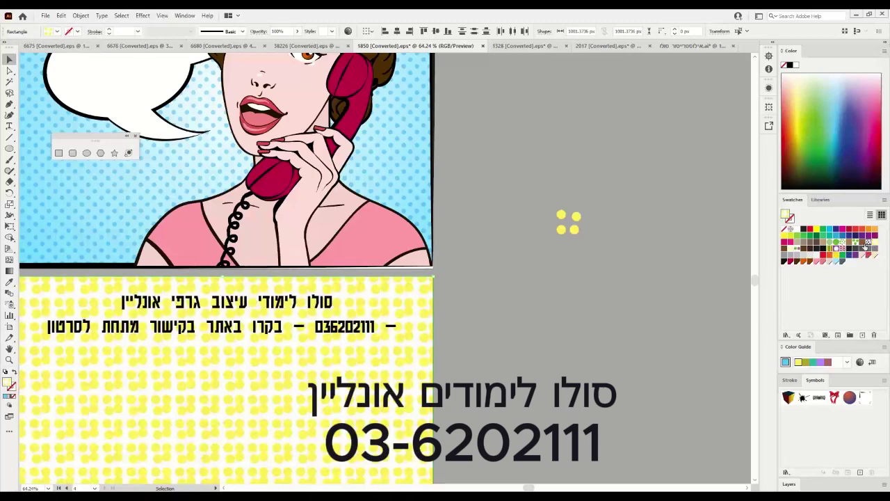
# Try the dark blue dot pattern on both squares, and settle on the staggered eight-circle yellow pattern as their fill.
pyautogui.click(866, 247)
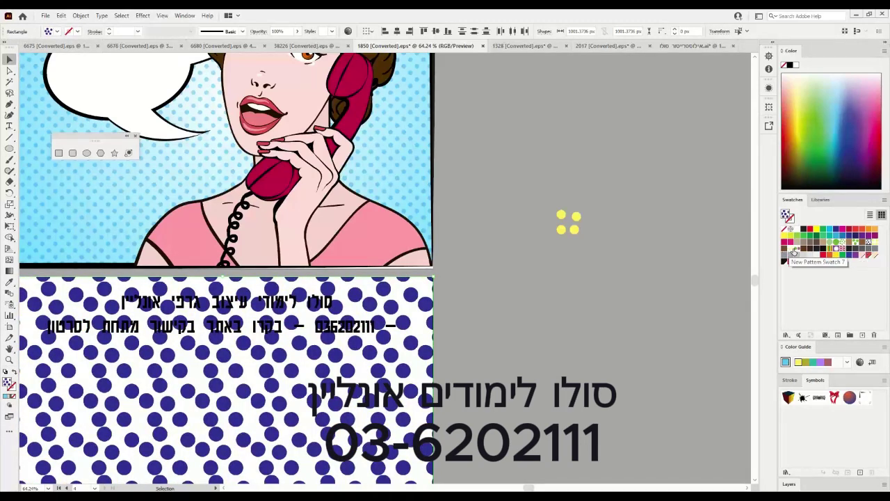
pyautogui.click(870, 242)
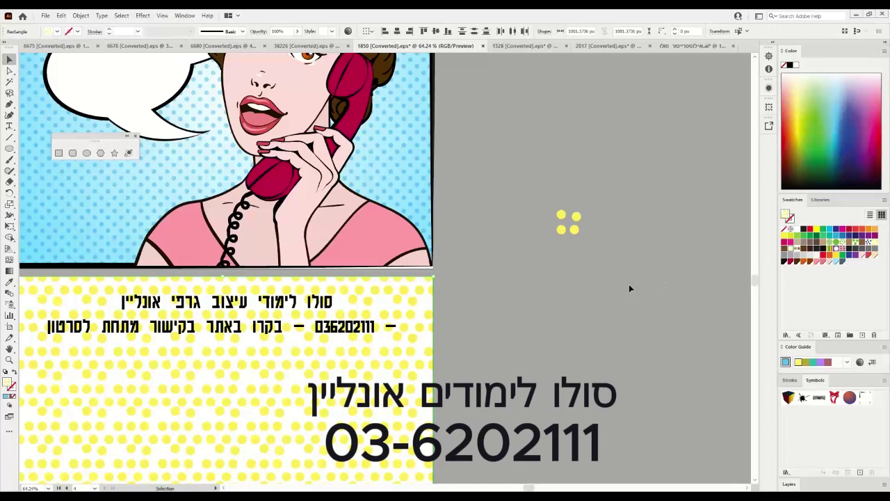
pyautogui.scroll(4, 612, 286)
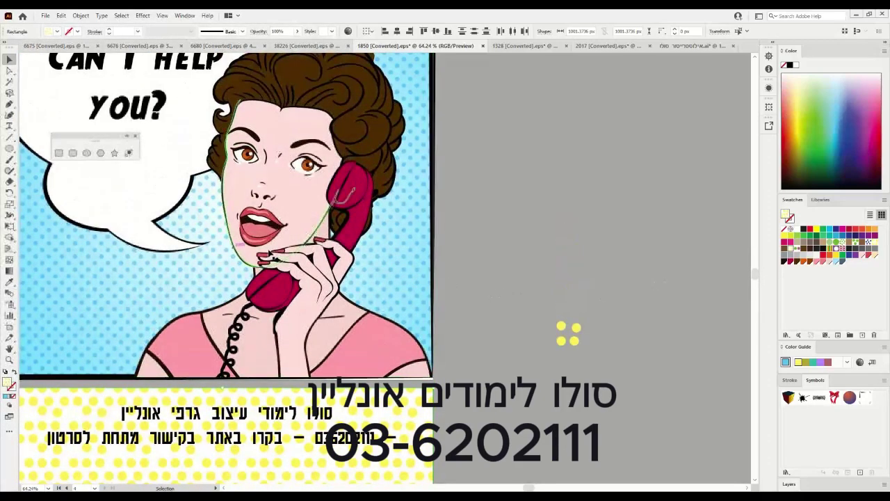